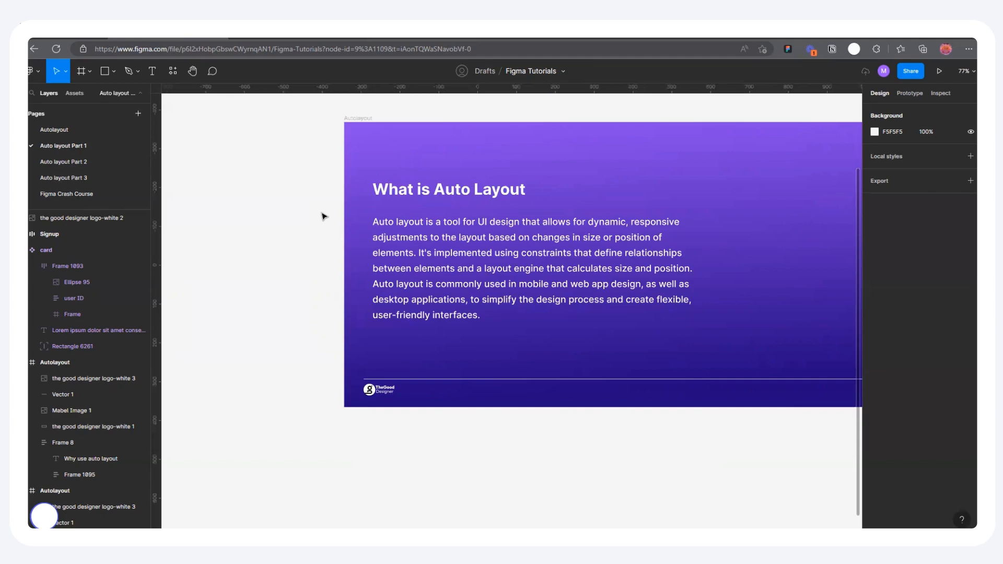
Step: Add a text label reading "Hug Content" on the empty canvas above the "What is Auto Layout" slide
scroll(329, 291, "down", 5)
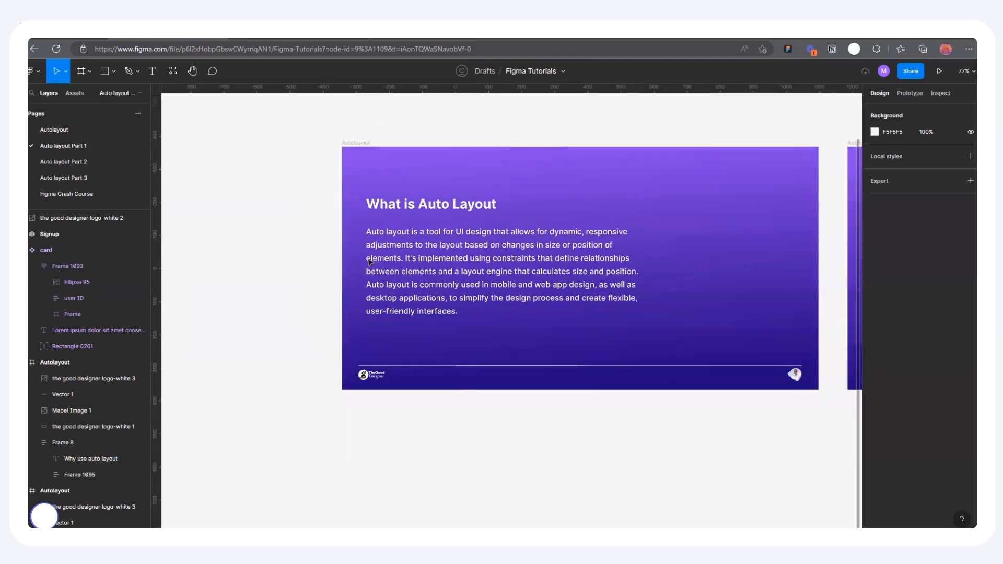
scroll(468, 131, "up", 3)
scroll(476, 118, "up", 2)
scroll(475, 116, "up", 1)
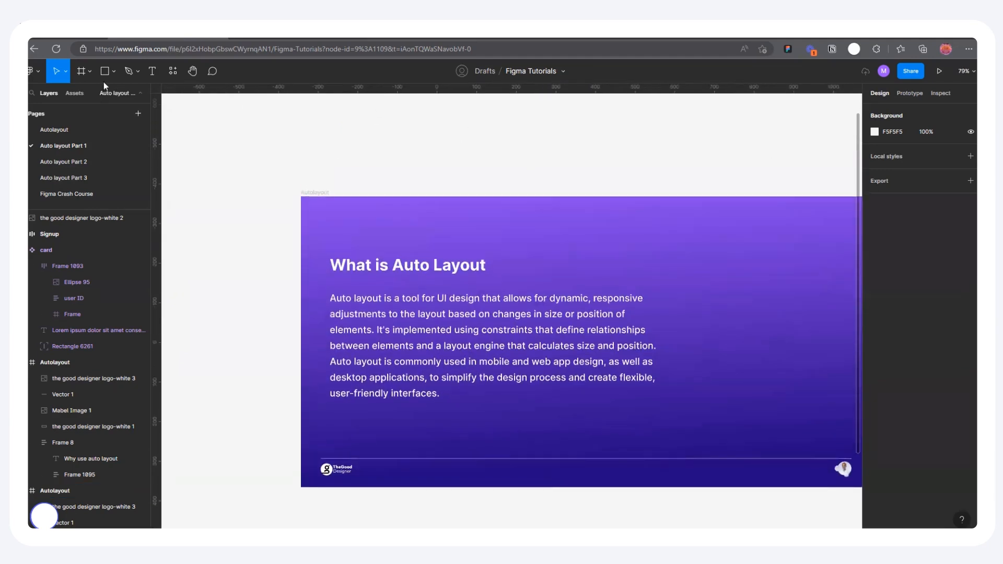
left_click(154, 72)
left_click(384, 125)
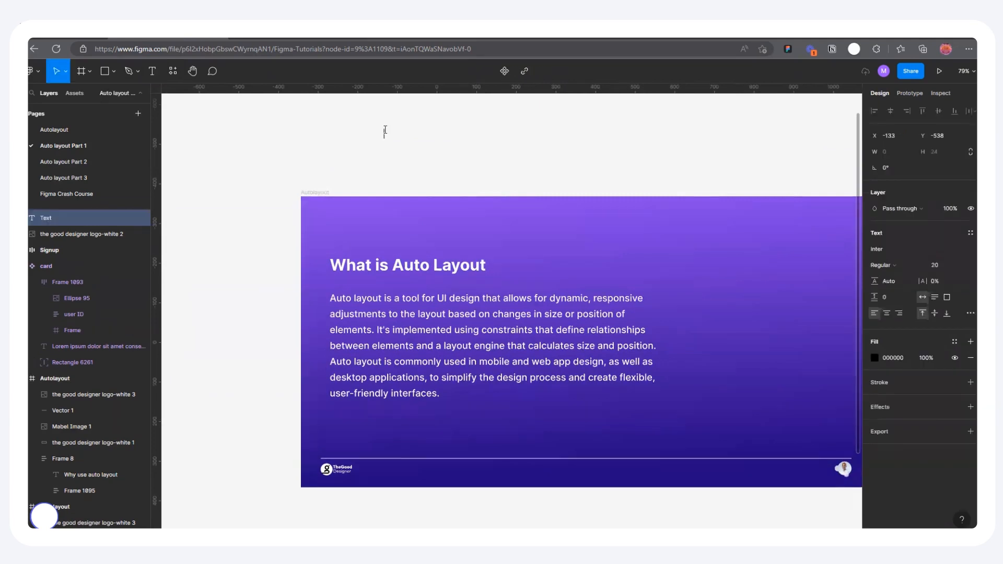
type("Hug C")
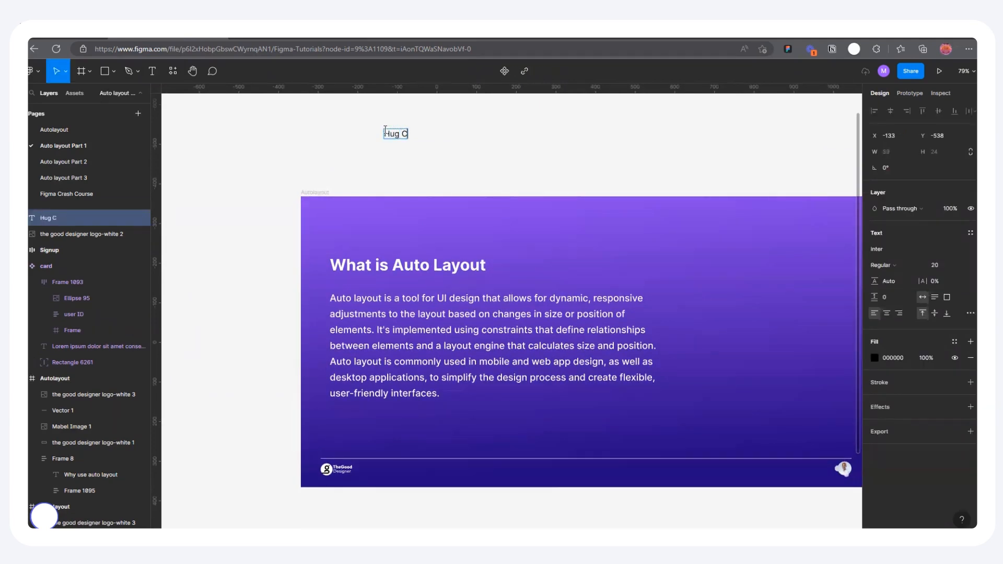
type("ontent")
scroll(418, 131, "up", 2)
scroll(403, 190, "up", 10)
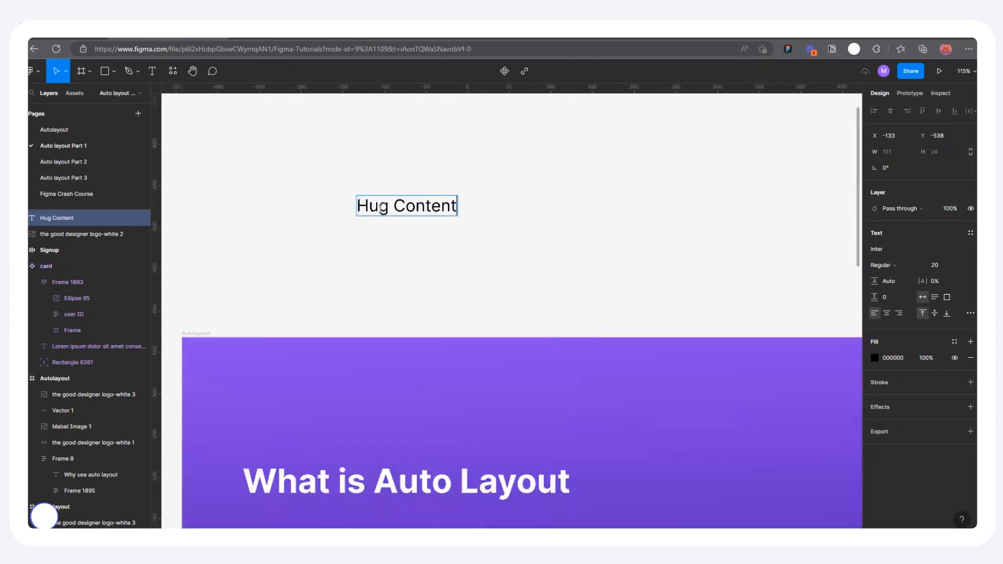
scroll(397, 212, "up", 1)
left_click(683, 187)
Step: Duplicate the "Hug Content" label directly below itself and change the copy's text to "Fill Container"
left_click_drag(487, 200, 484, 293)
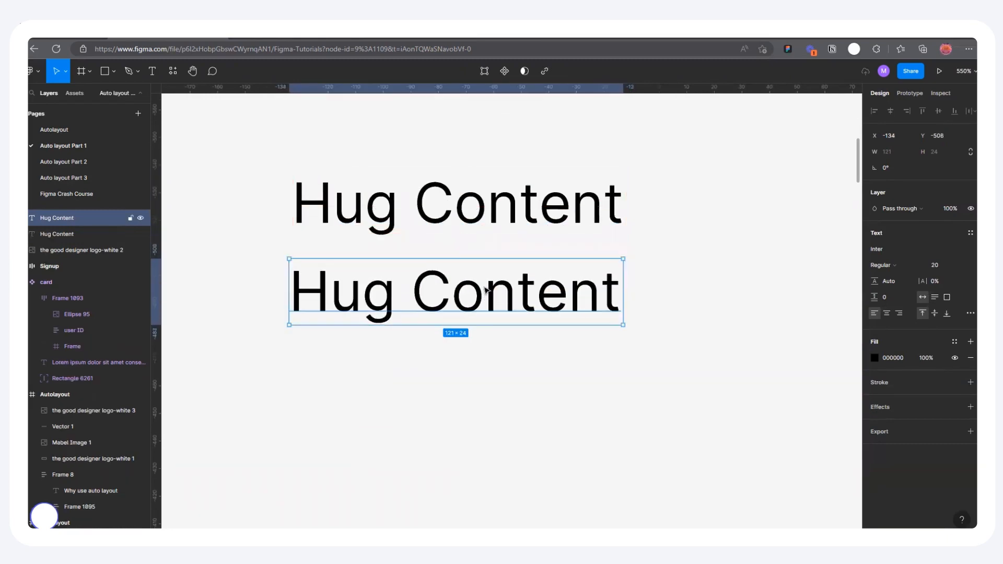
double_click(453, 292)
type("Fil")
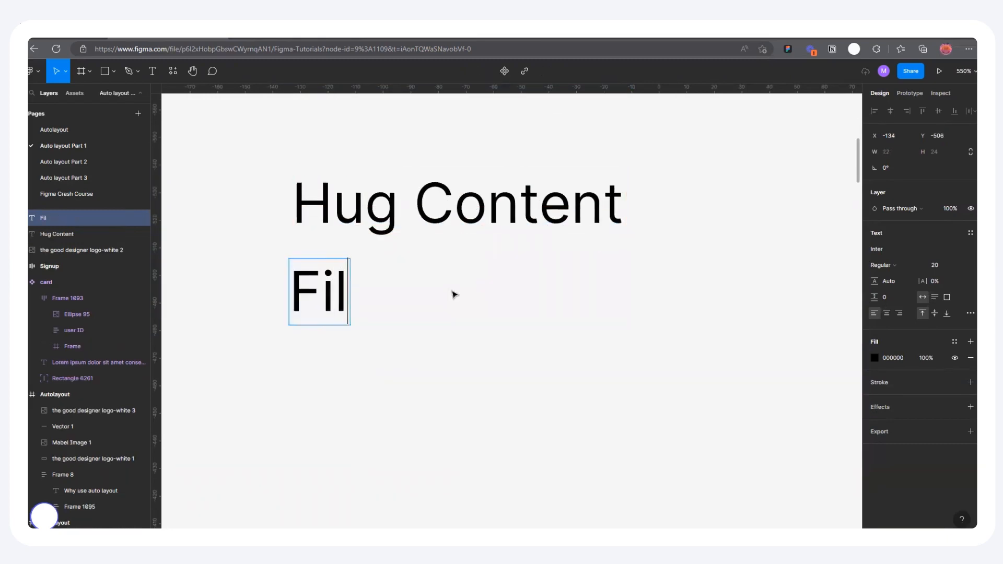
type("l Cont")
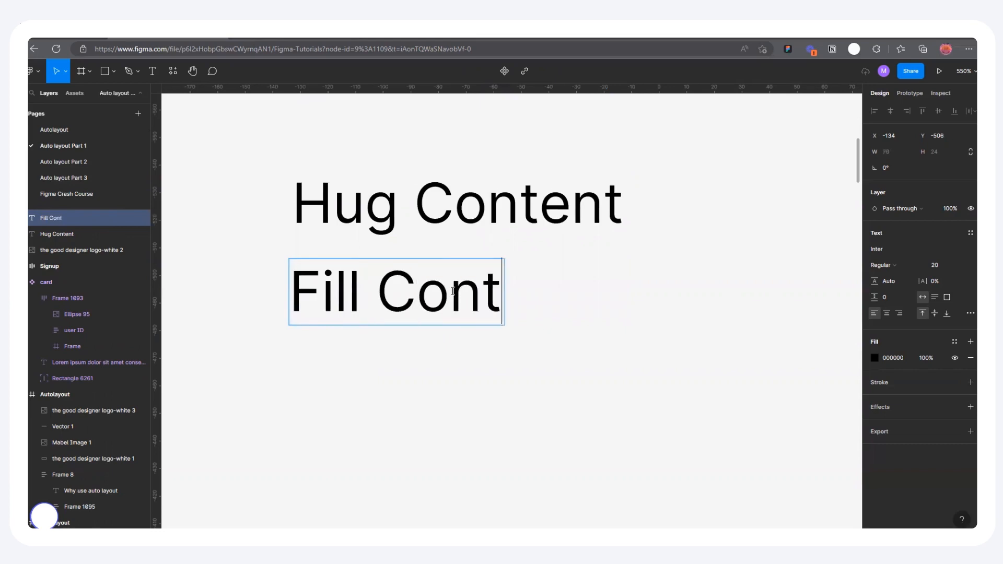
type("ainer")
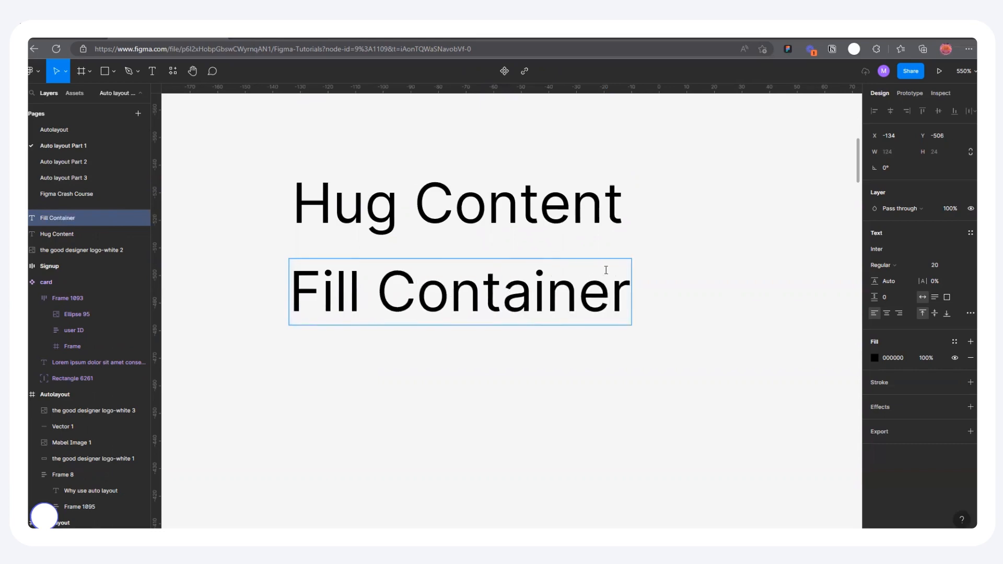
key("Escape")
Step: Duplicate the "Fill Container" label below itself and change the copy's text to "Fixed Width"
left_click_drag(485, 299, 488, 385)
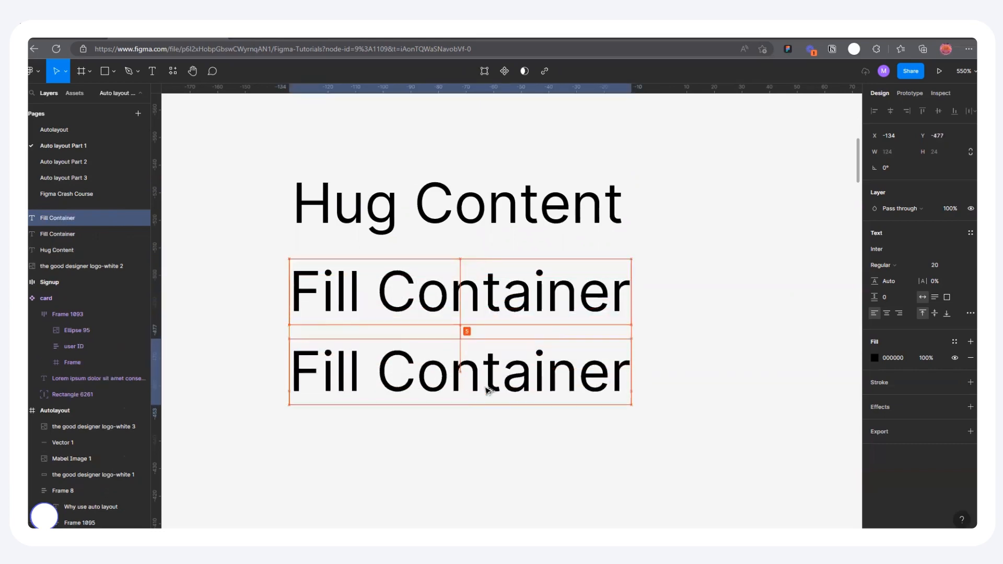
double_click(487, 385)
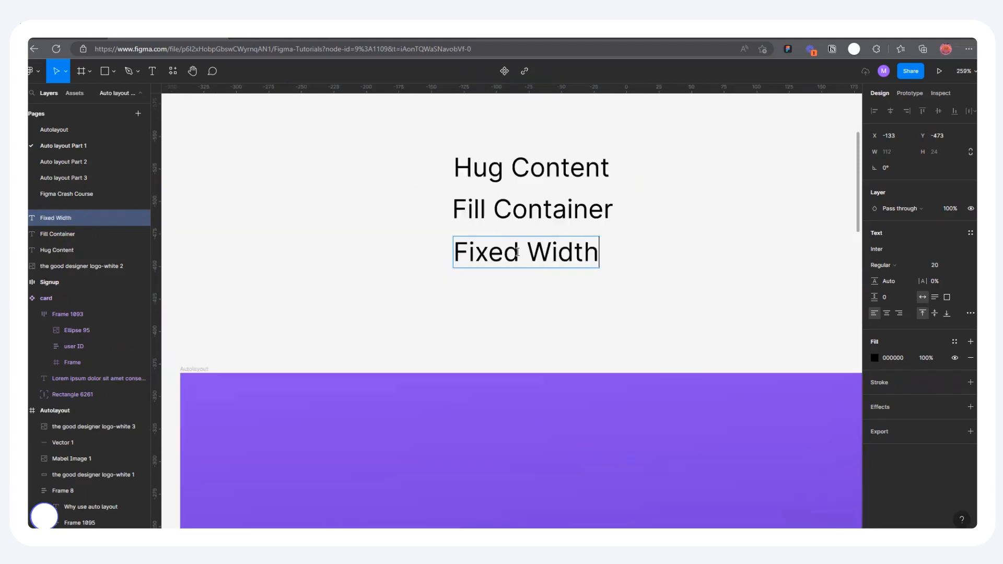
key("Escape")
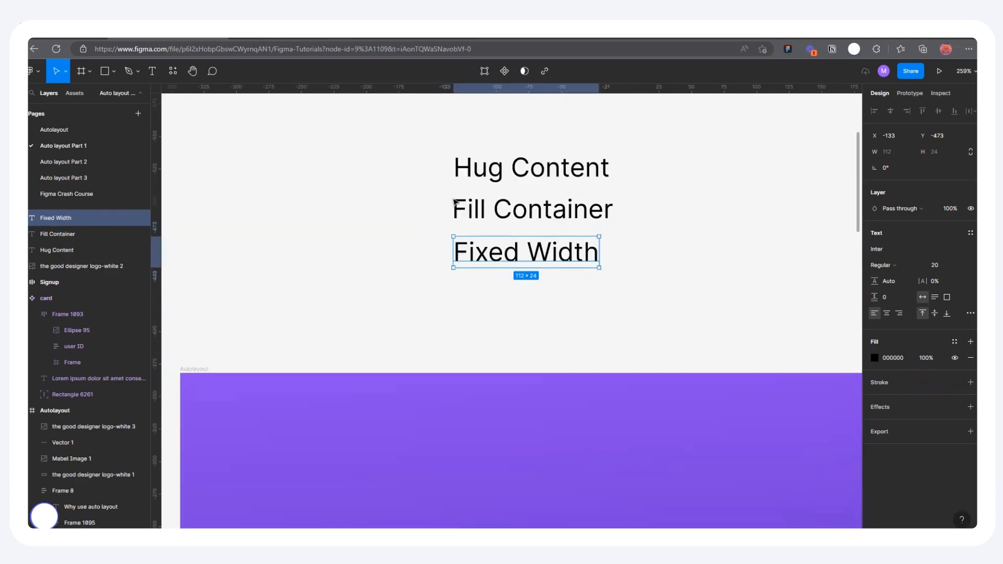
scroll(589, 164, "up", 3)
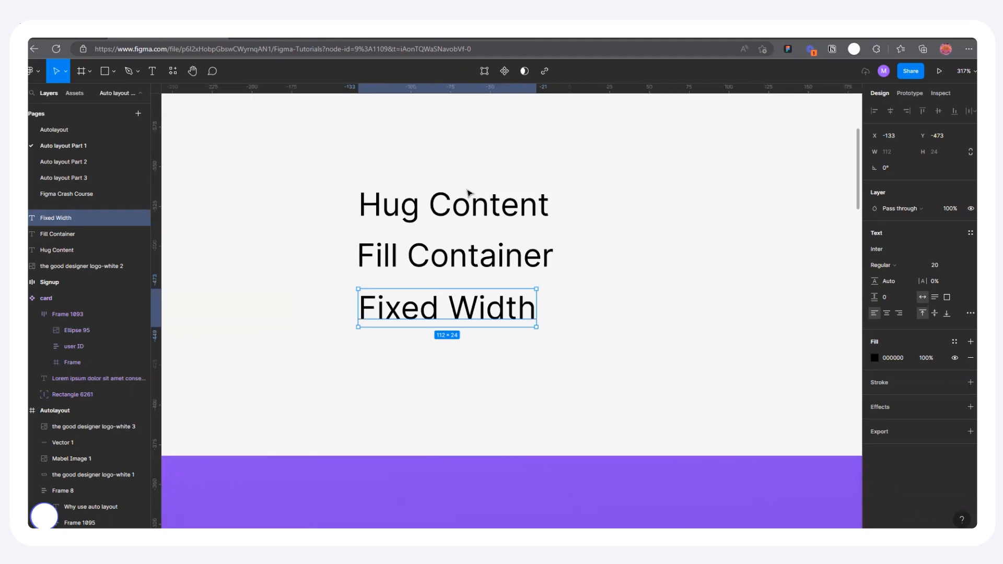
scroll(365, 227, "down", 5, "ctrl")
scroll(387, 197, "up", 1, "ctrl")
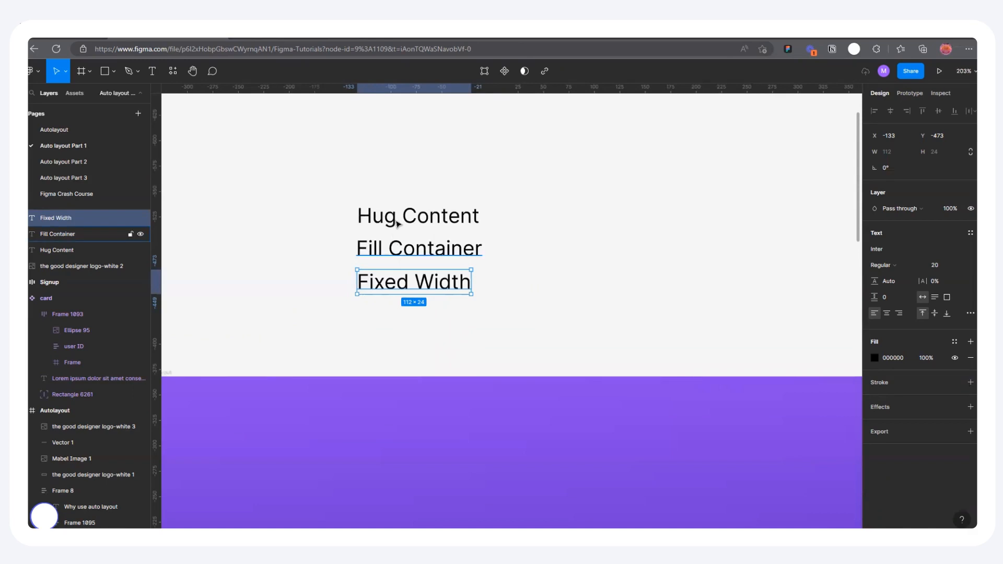
left_click(398, 217)
scroll(413, 187, "up", 3)
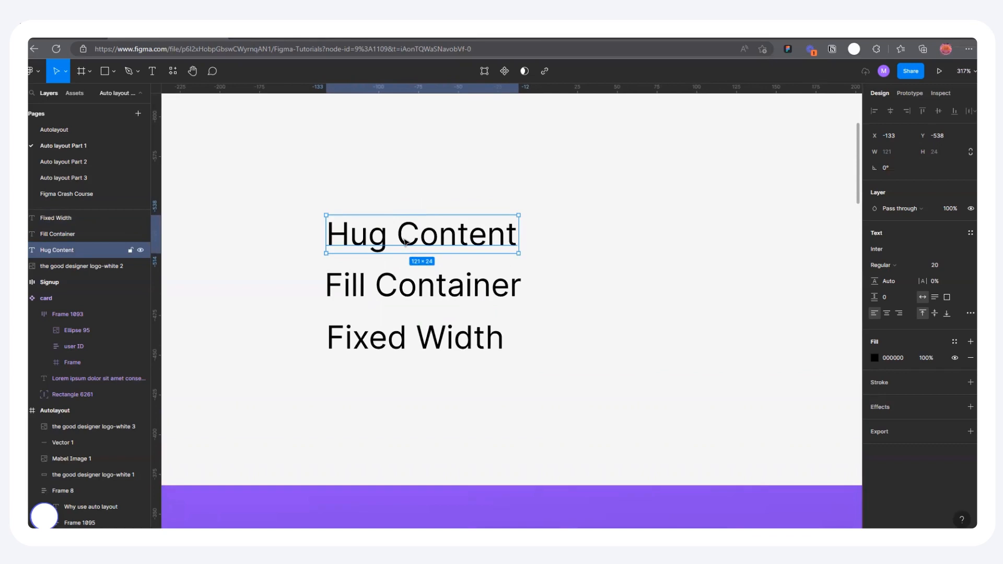
scroll(456, 395, "down", 2)
scroll(501, 267, "up", 3)
Step: Draw a frame about 104 × 25 on the empty canvas above the "Hug Content" label
left_click(412, 186)
scroll(412, 186, "down", 2)
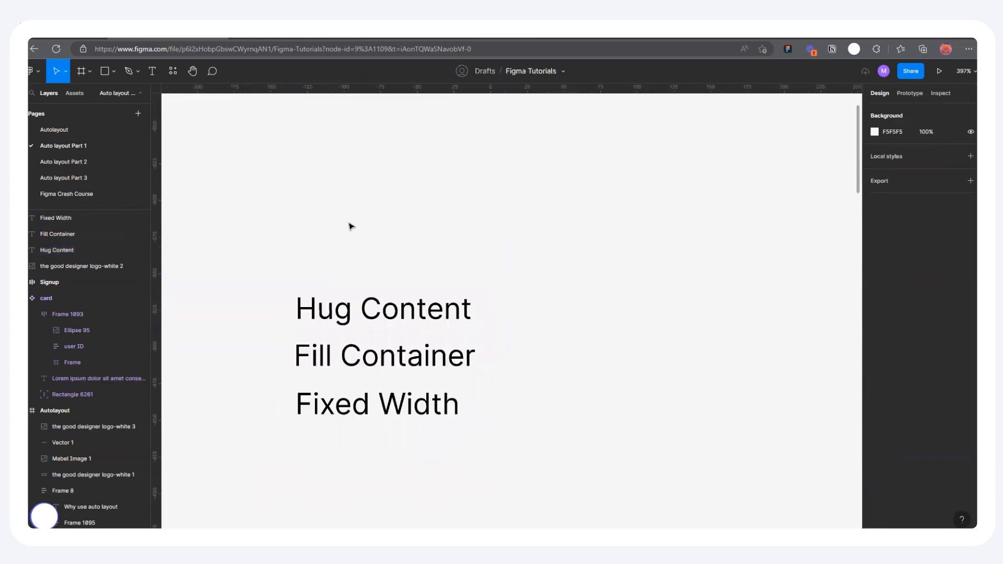
left_click(81, 71)
left_click_drag(320, 176, 337, 191)
left_click_drag(480, 232, 473, 213)
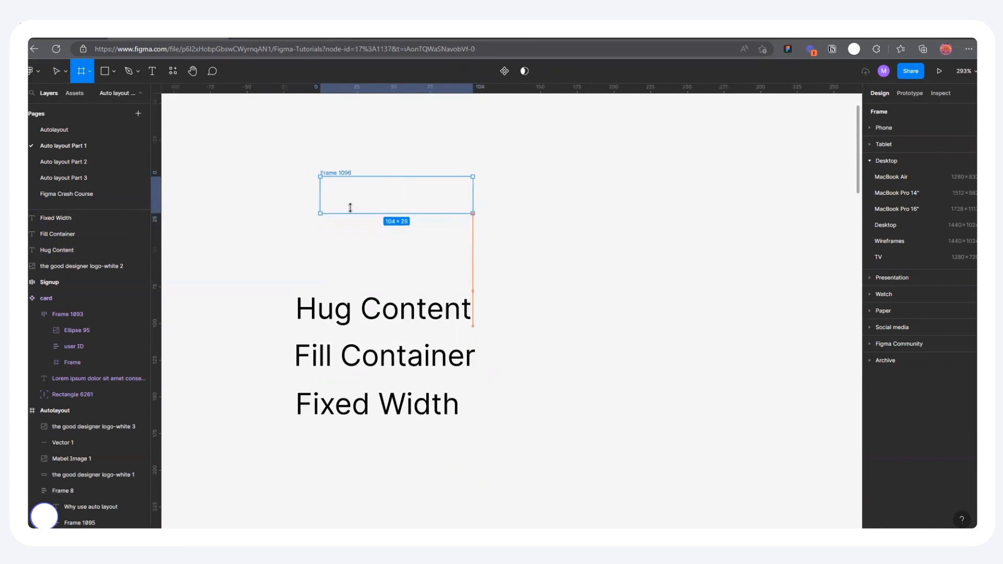
scroll(349, 188, "up", 1)
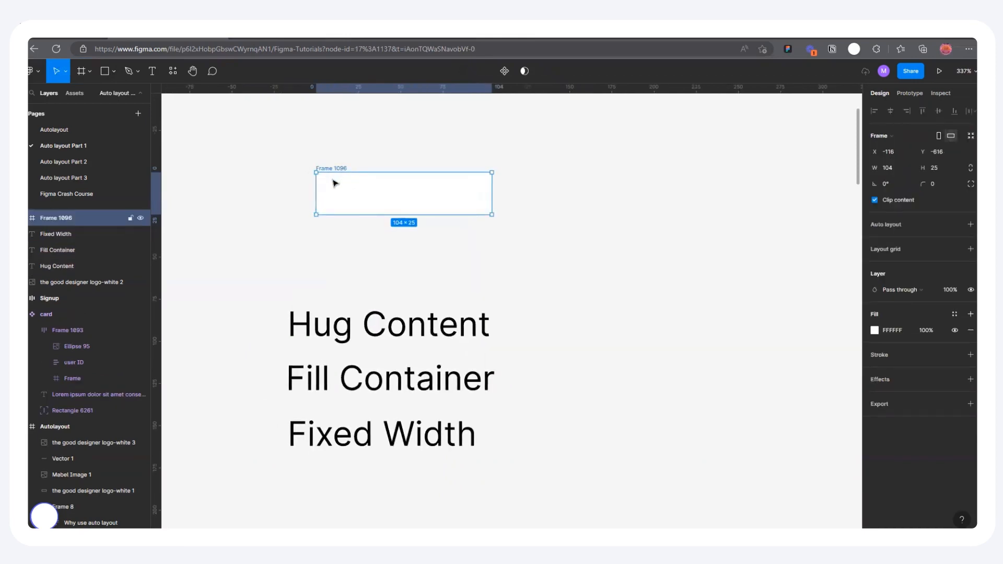
left_click_drag(336, 183, 322, 195)
Step: Fill the new frame with solid blue 4000F4 and bring it closer to the "Hug Content" label at 104 × 26
left_click(874, 330)
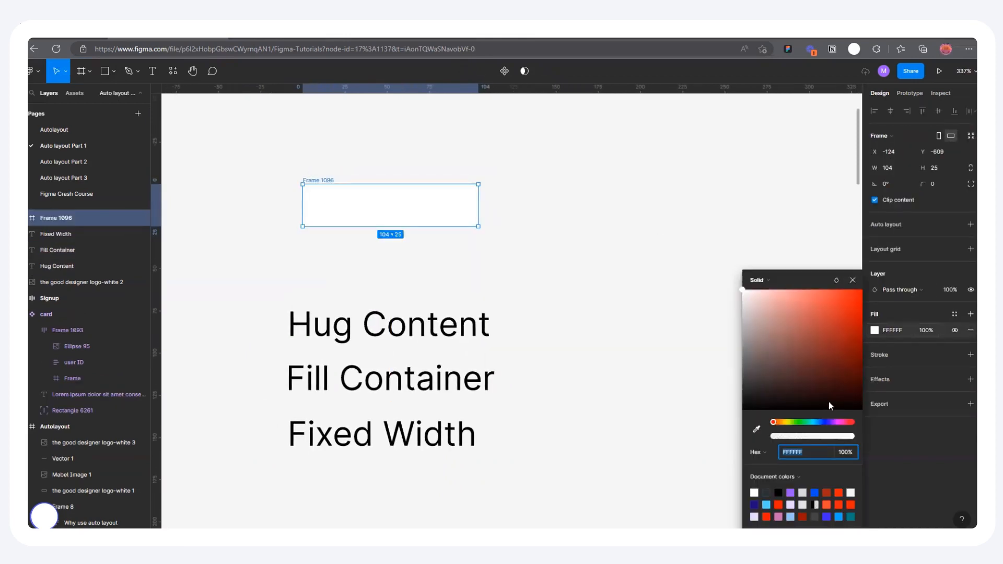
left_click_drag(801, 420, 829, 421)
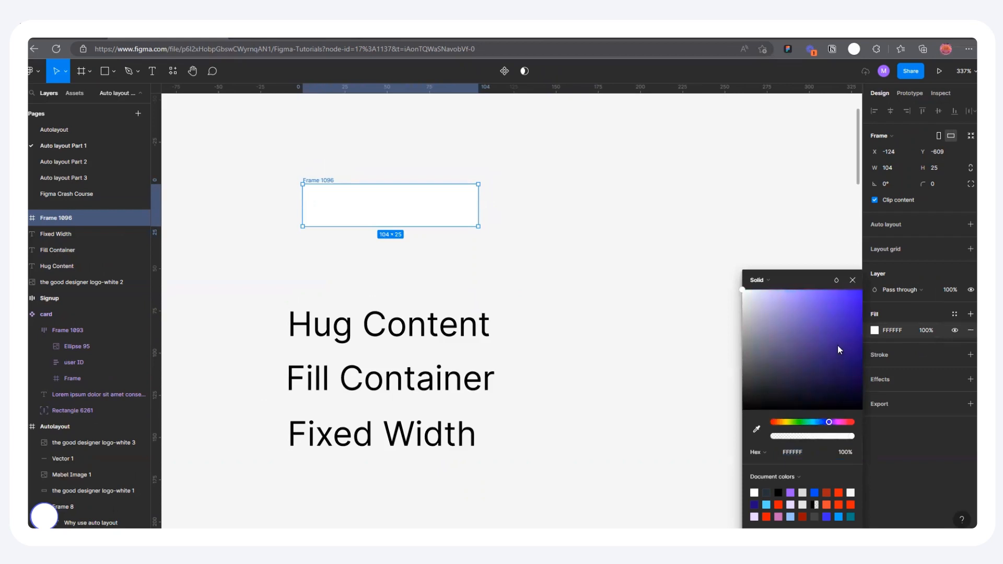
left_click(839, 325)
left_click_drag(854, 313, 871, 161)
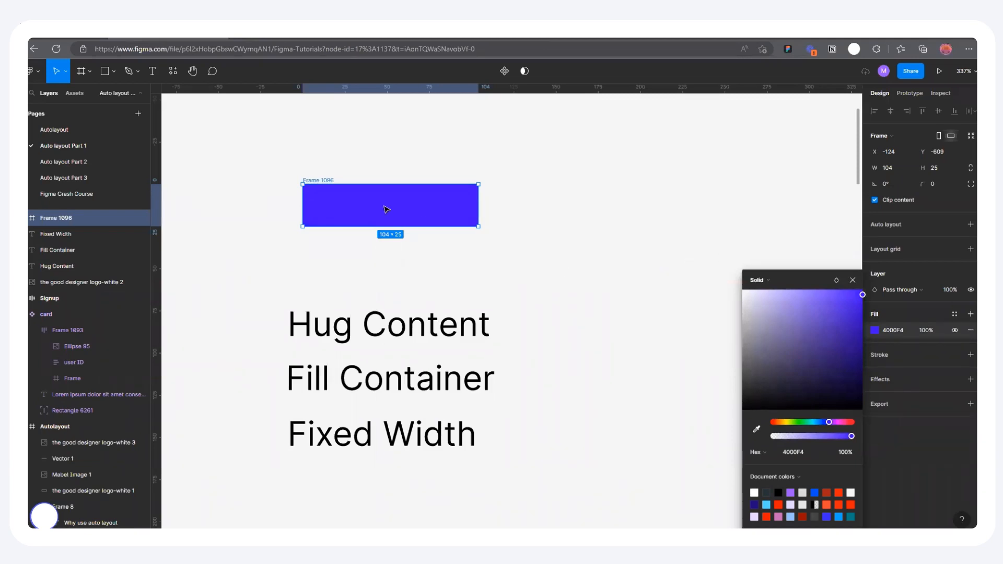
left_click(854, 280)
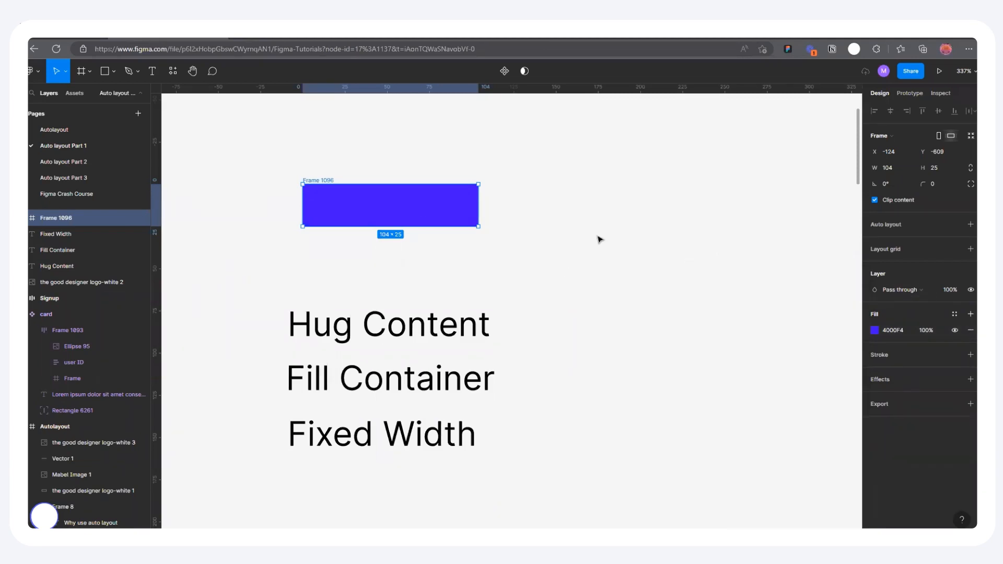
left_click_drag(330, 181, 336, 203)
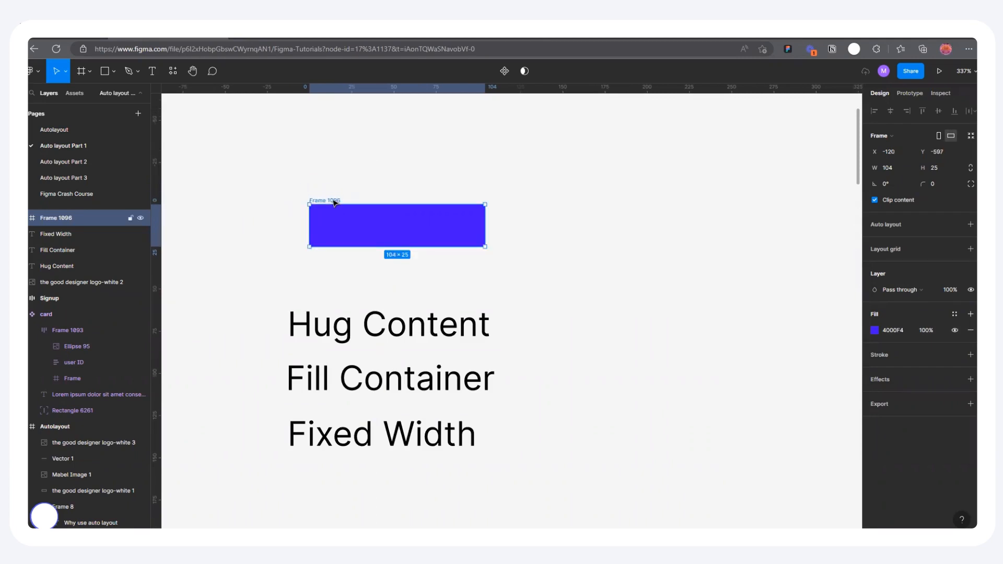
left_click_drag(331, 203, 331, 202)
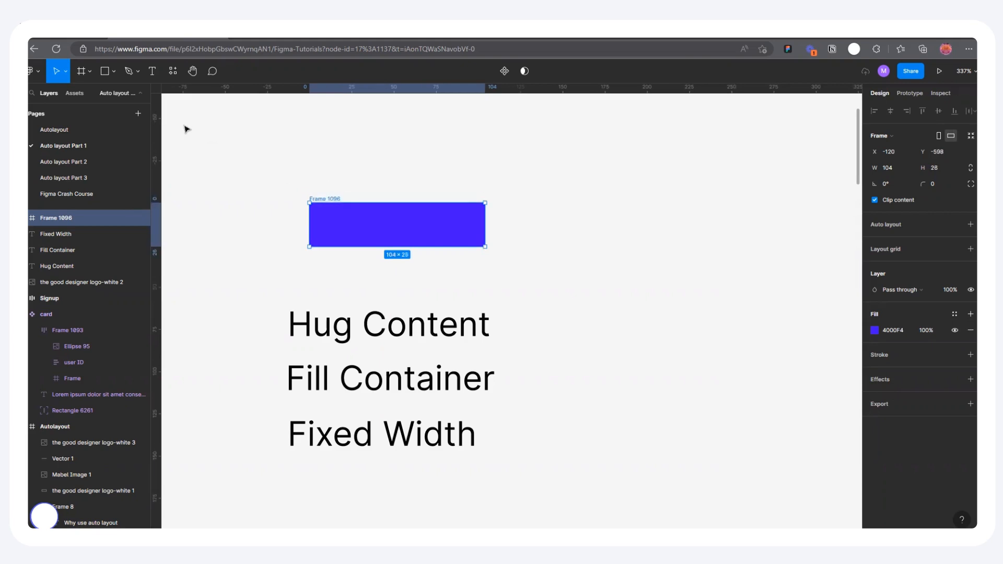
Step: Add a text layer reading "Button" inside the blue frame
left_click(153, 74)
left_click(384, 224)
type("Bu")
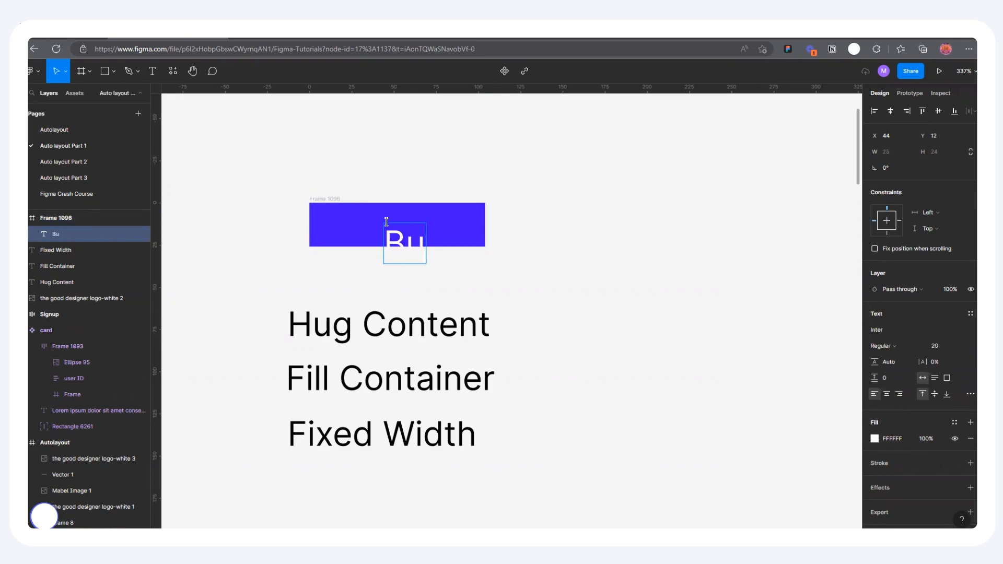
type("tton")
key("Escape")
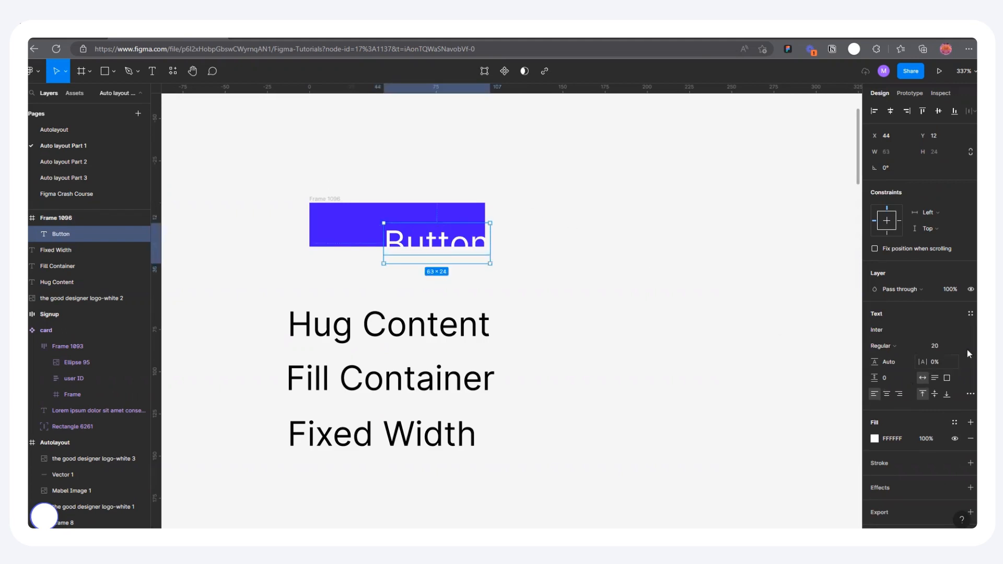
Step: Set the "Button" text to font size 16 and Medium weight
left_click(964, 347)
left_click(946, 333)
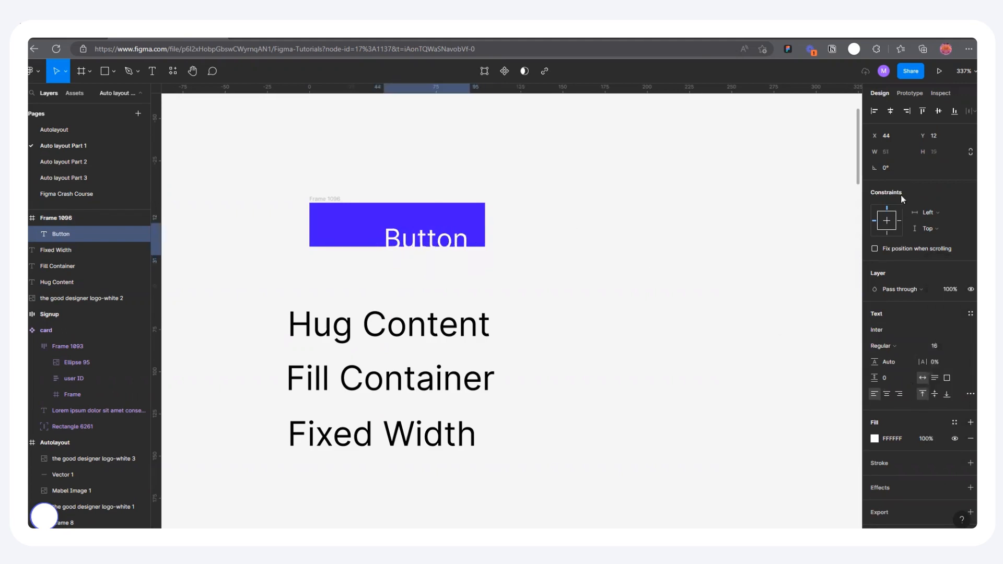
left_click(896, 349)
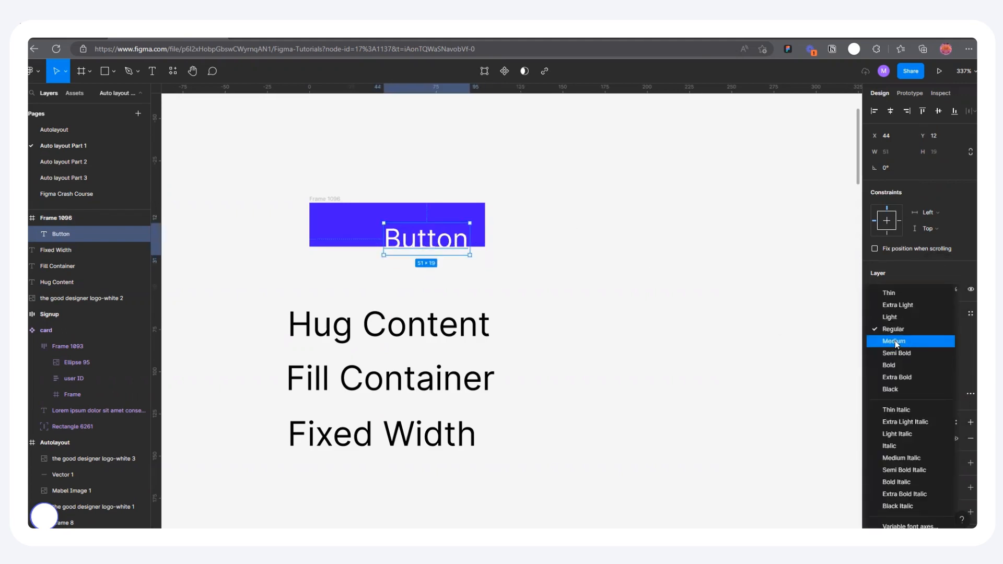
left_click(895, 341)
Step: Center the "Button" text vertically and horizontally in its frame, and move the frame closer to the "Hug Content" label
left_click(906, 111)
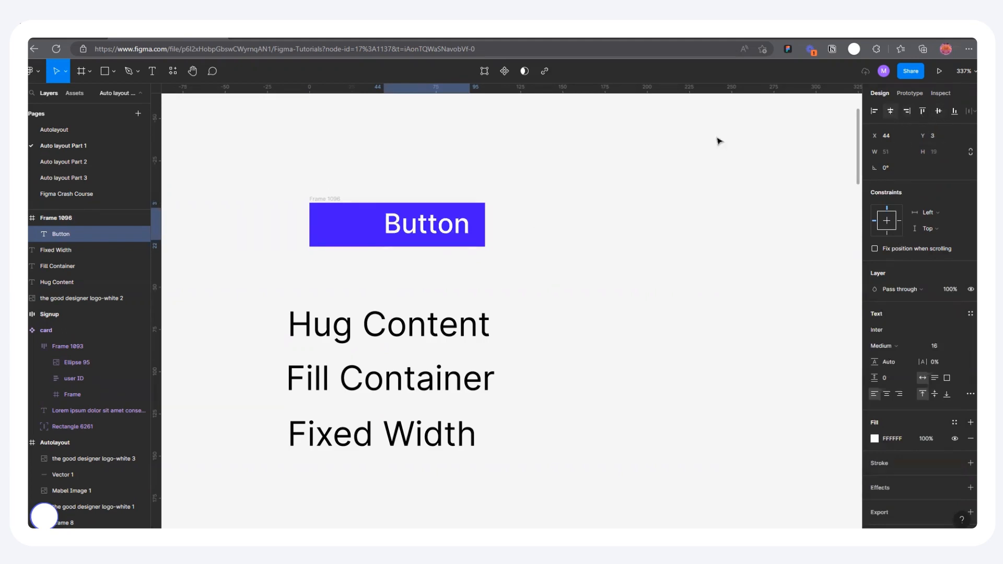
left_click(890, 112)
scroll(335, 204, "up", 2)
left_click(437, 186)
left_click_drag(367, 200, 337, 231)
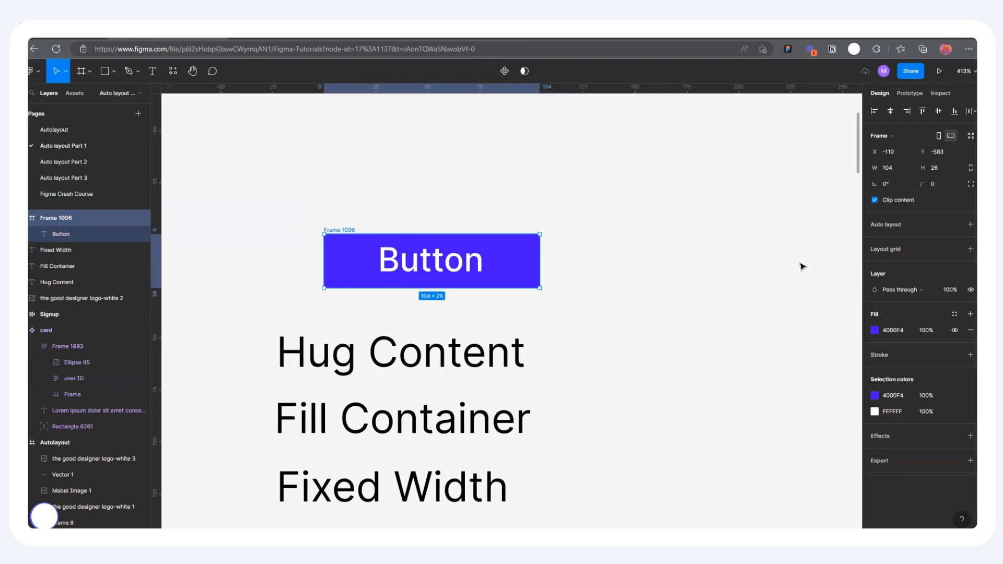
Step: Try auto layout on the button frame, adding and removing it twice
left_click(969, 224)
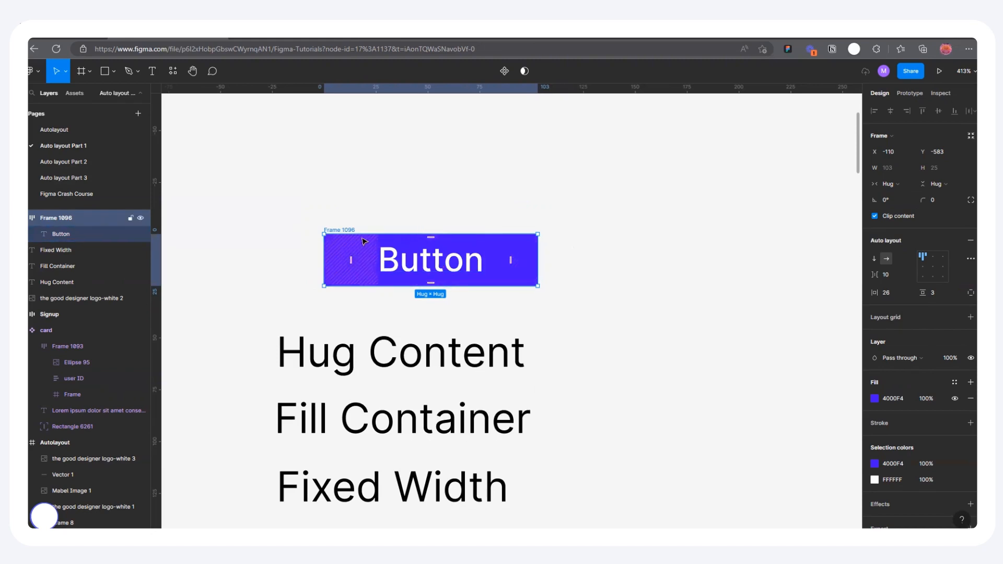
key("shift+alt+a")
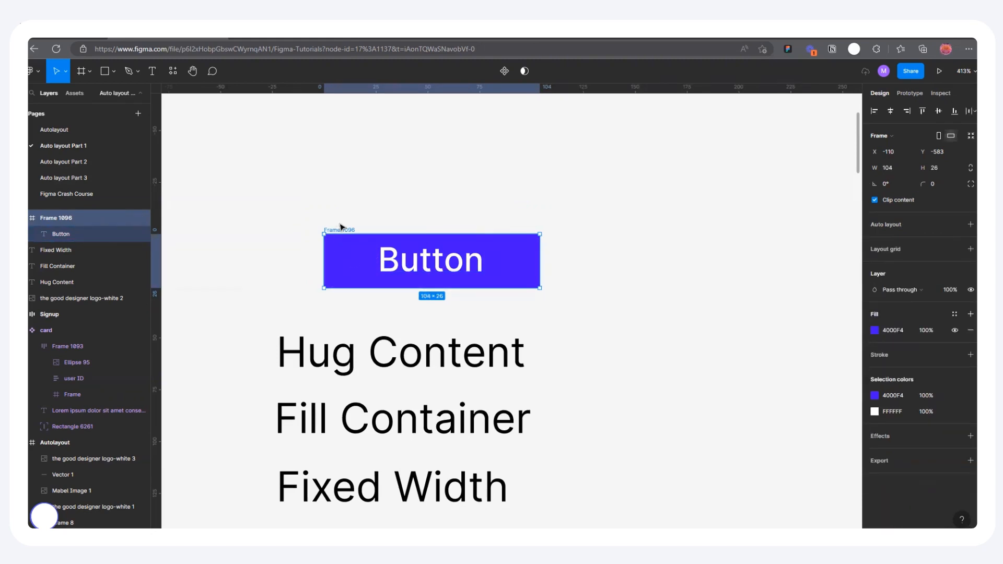
right_click(340, 231)
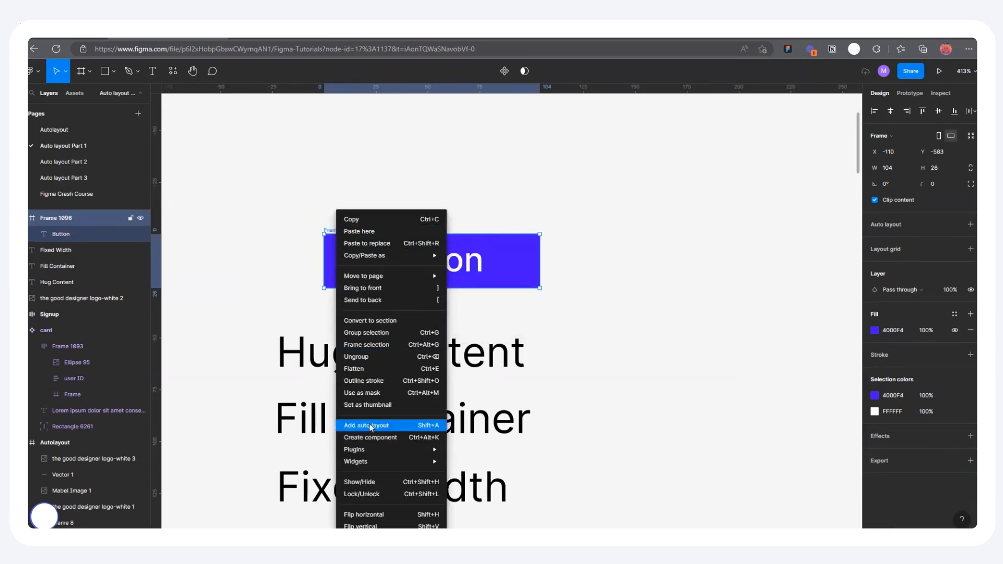
left_click(396, 424)
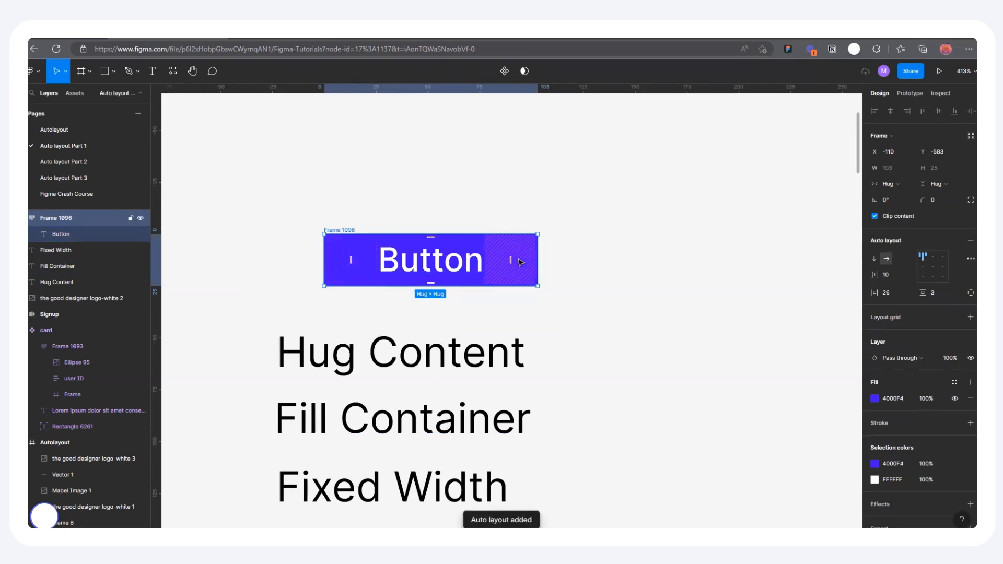
key("shift+alt+a")
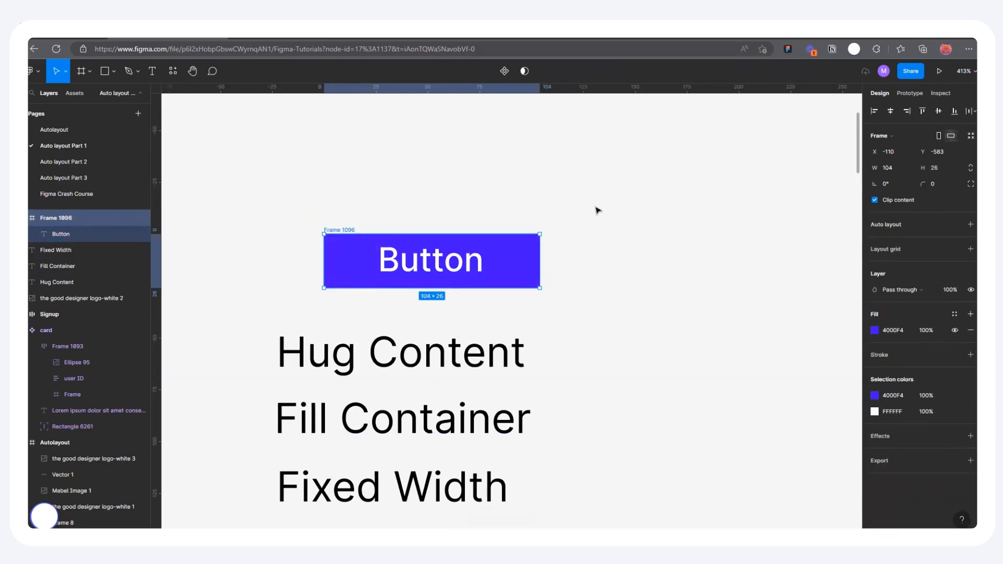
Step: Apply auto layout to the blue button frame, with both its width and height sizing set to Hug contents
key("shift+a")
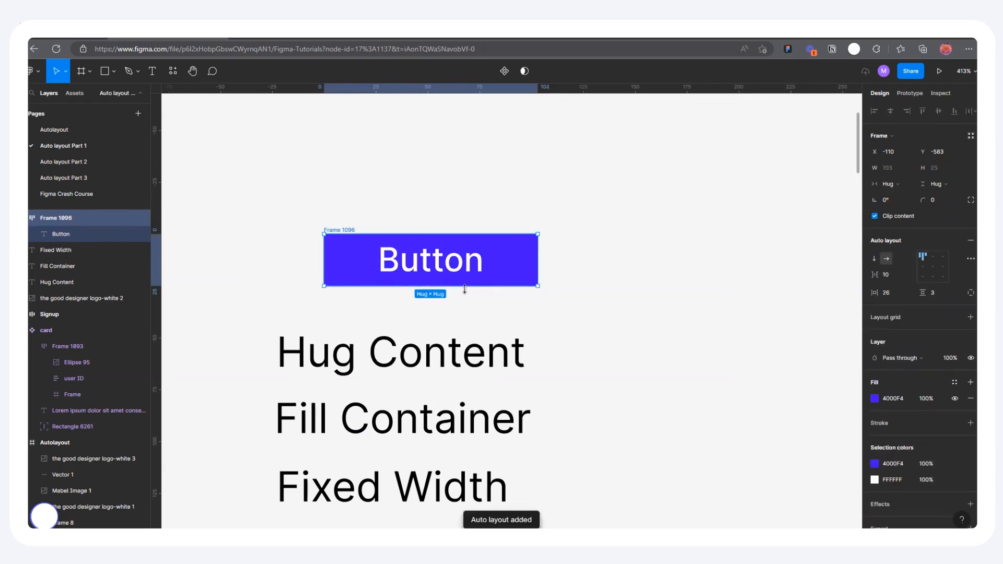
left_click_drag(353, 231, 407, 222)
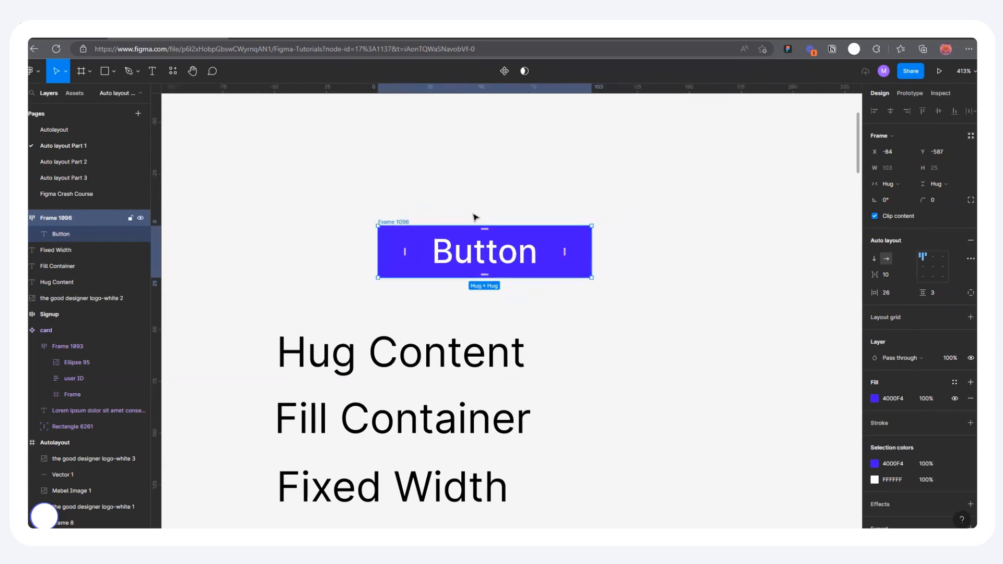
left_click(891, 184)
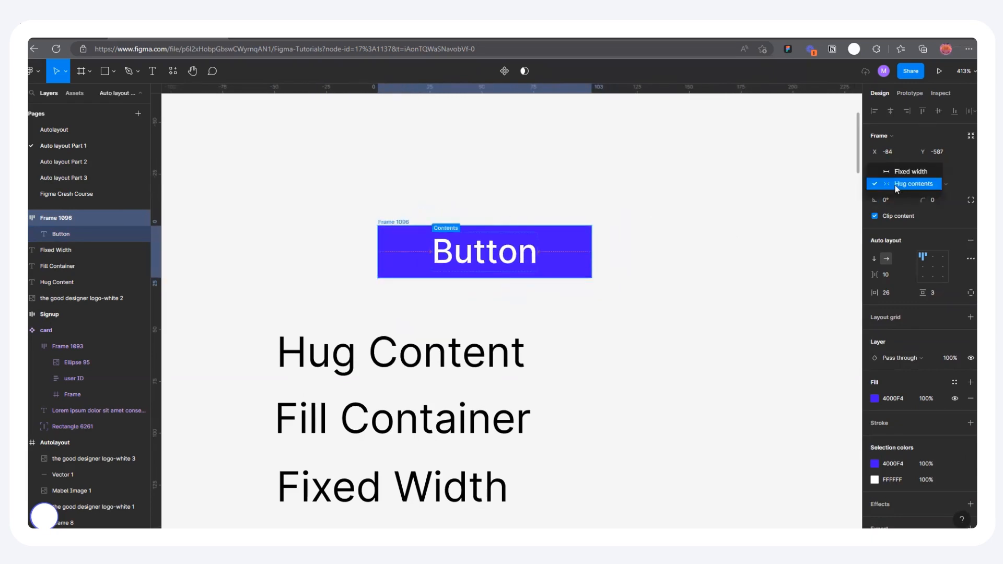
left_click(921, 184)
left_click(945, 184)
left_click(933, 184)
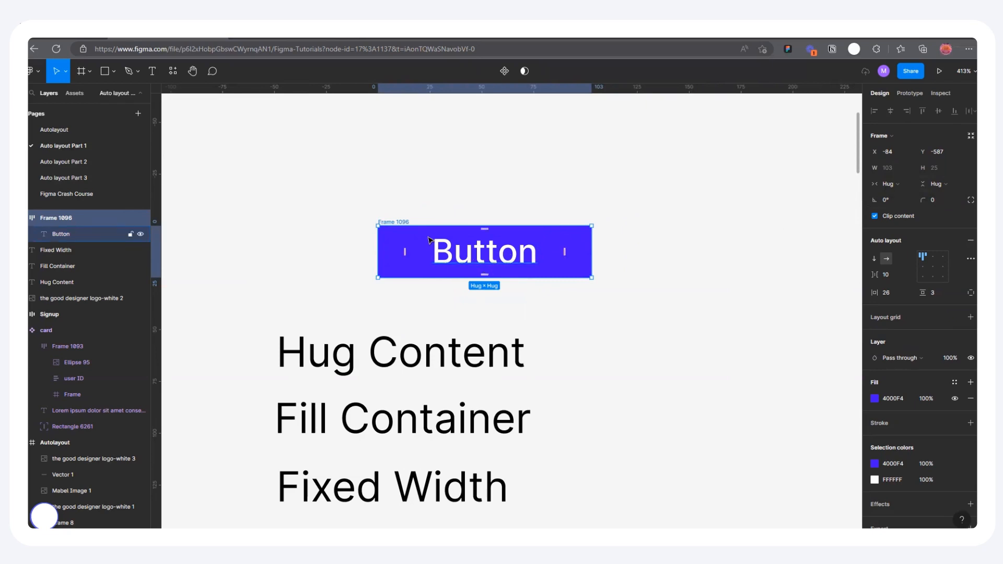
Step: Reposition the auto layout button frame slightly above the "Hug Content" label
left_click_drag(401, 222, 401, 216)
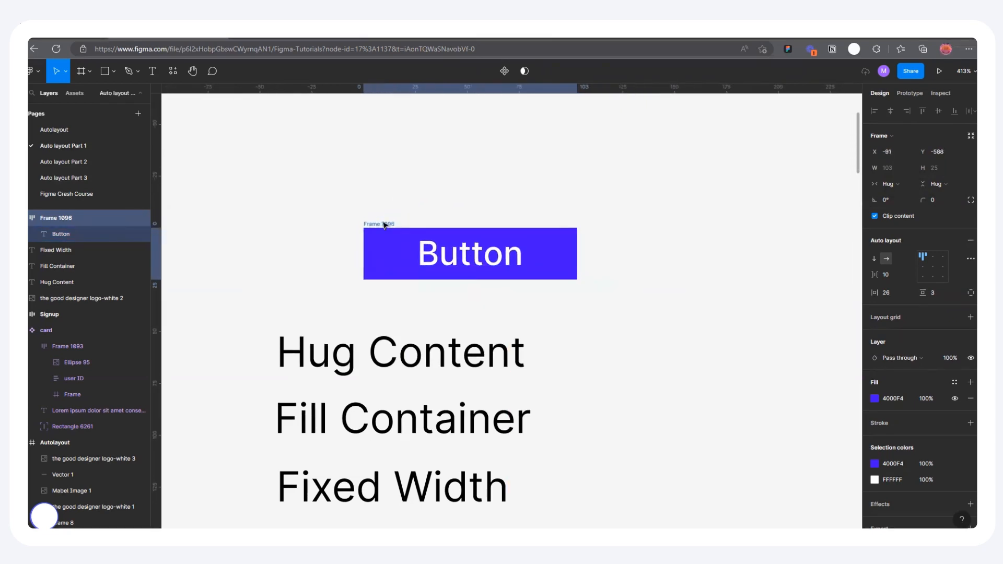
double_click(425, 249)
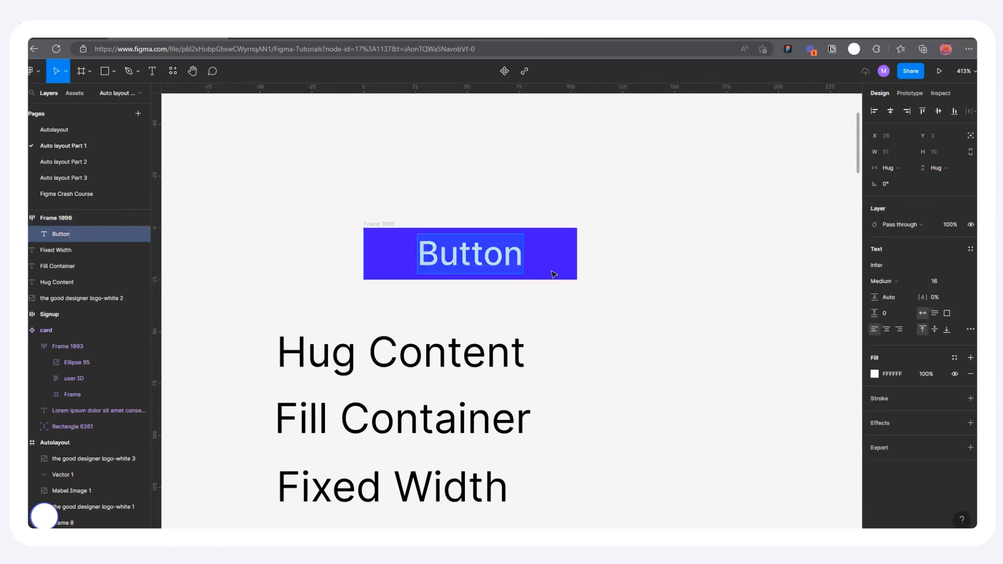
key("Escape")
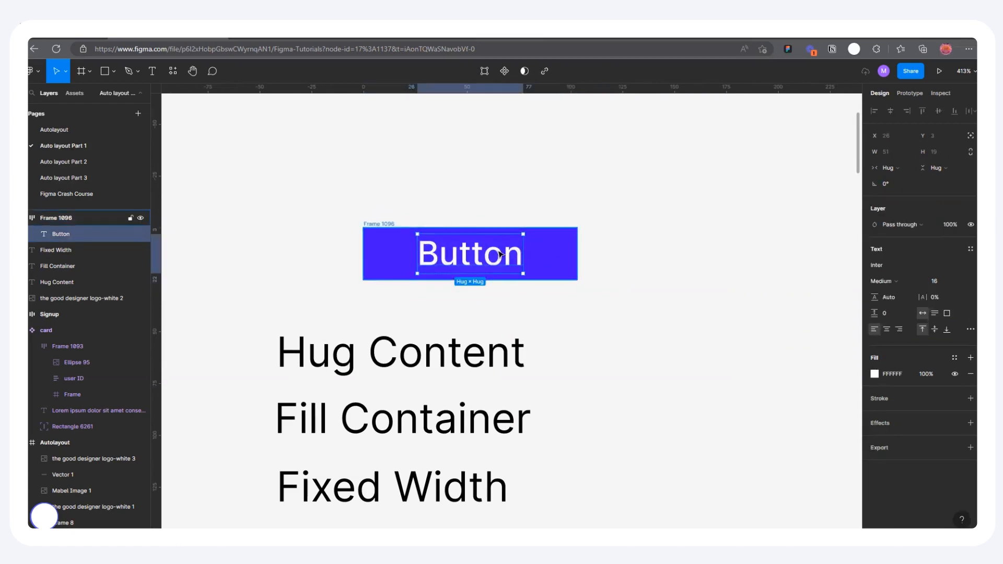
left_click(380, 224)
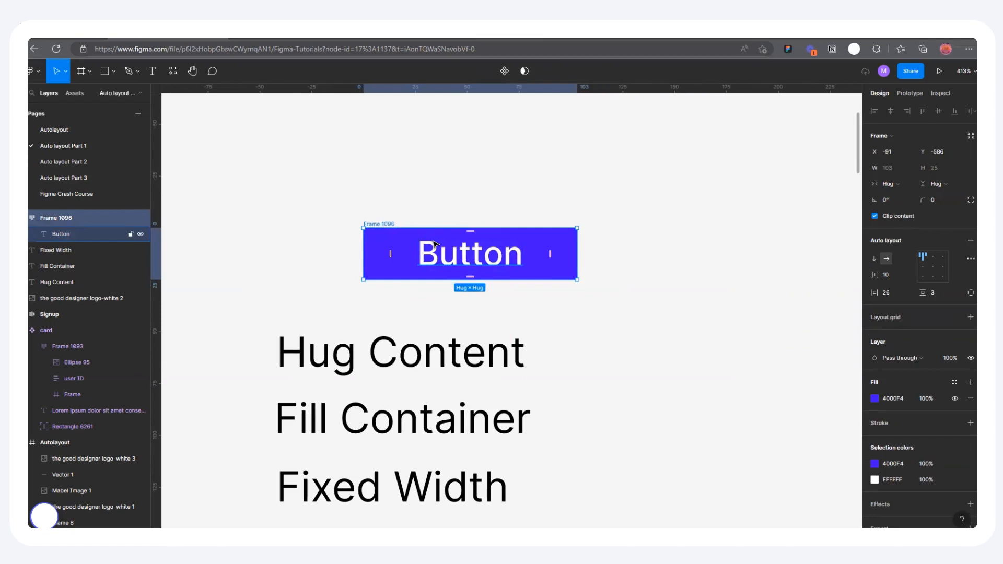
left_click_drag(371, 224, 358, 226)
Step: Replace the "Button" label with a long random string starting with "/jndksajdskjdk" to test how the frame hugs its content
left_click(471, 266)
double_click(470, 267)
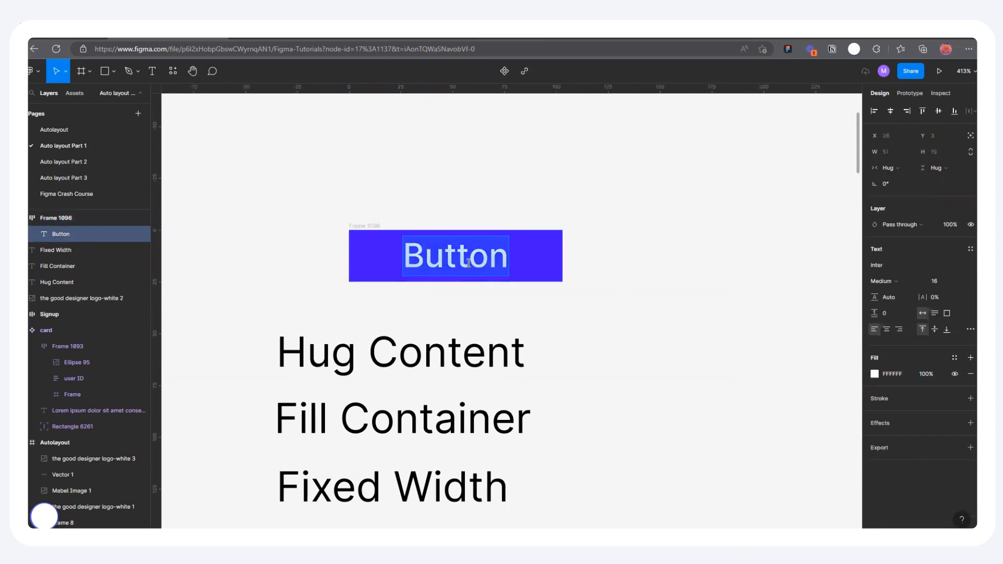
type("/jndksajdskjdk")
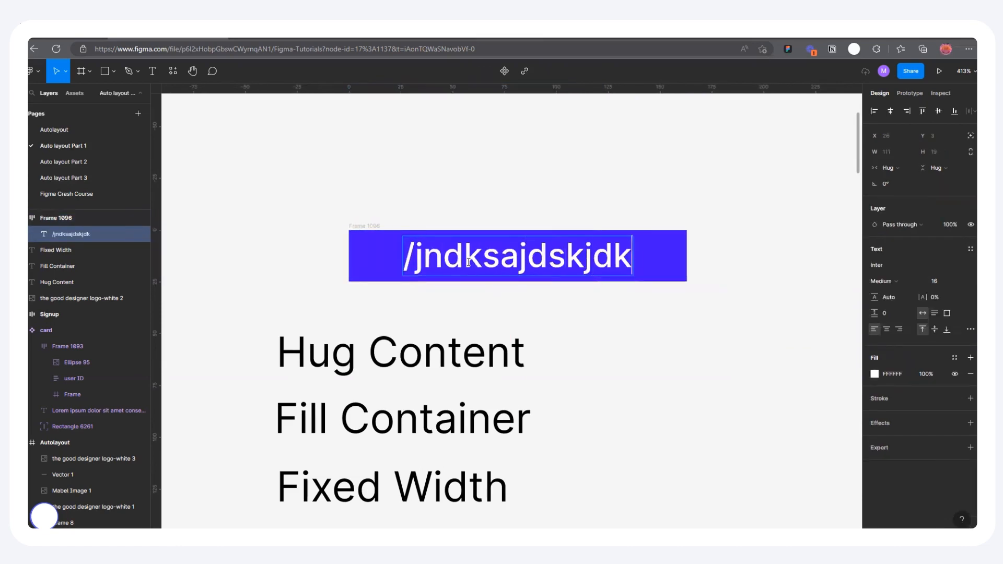
type("shdnshmdsjkd")
scroll(418, 266, "down", 5)
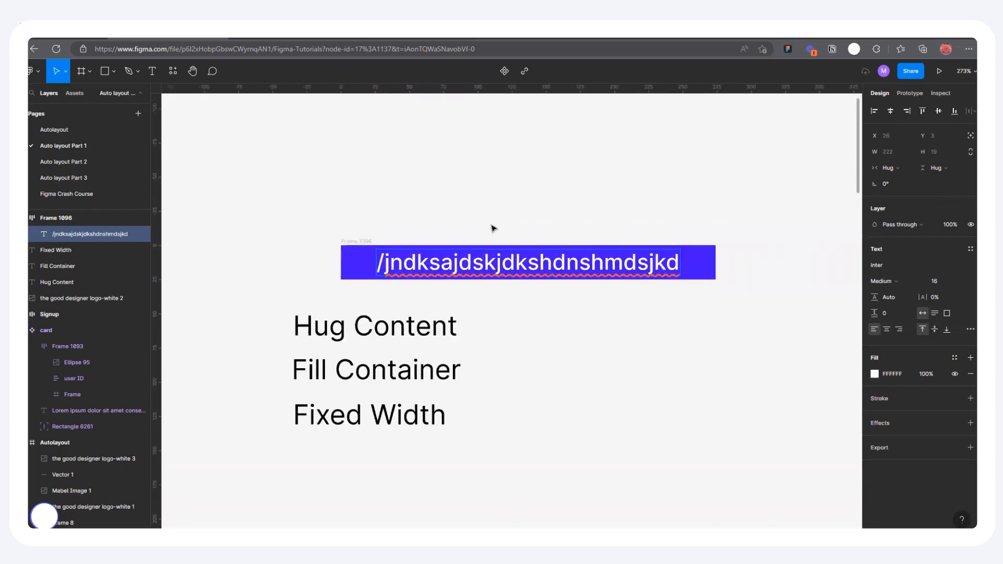
type("nbcxzm,bncmncxc")
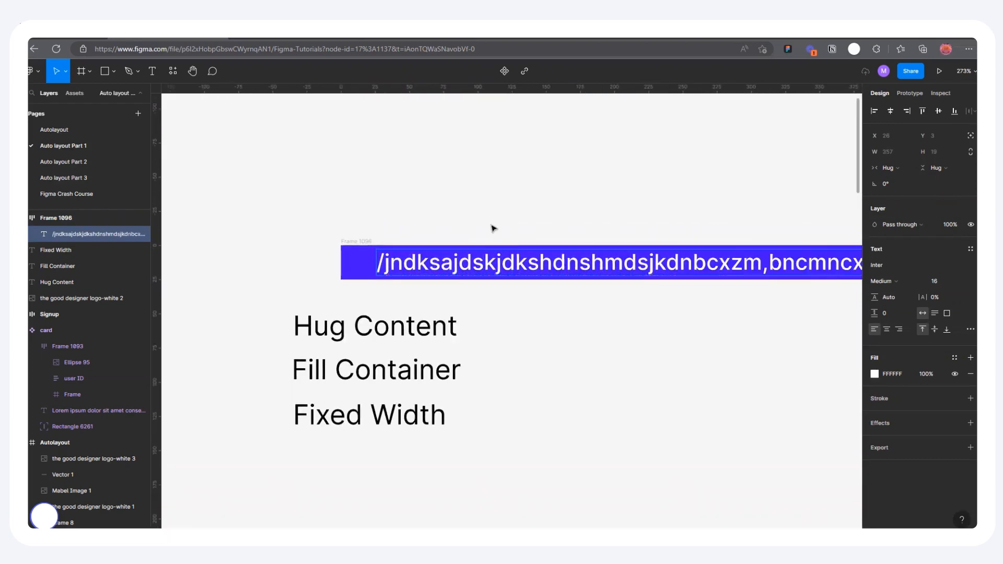
scroll(407, 223, "down", 1)
type("m")
scroll(407, 224, "down", 2)
type("f")
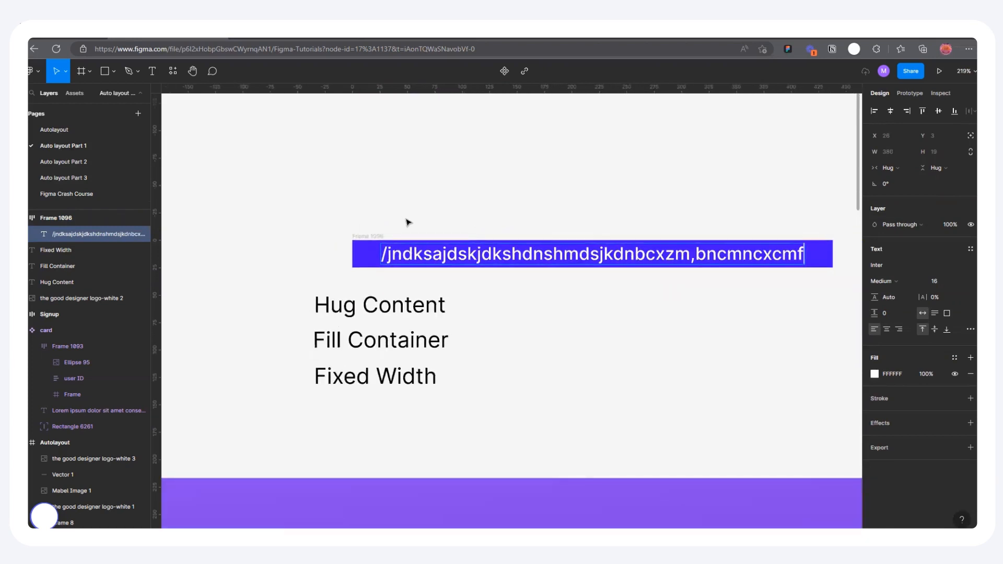
type("gfgfcgcg")
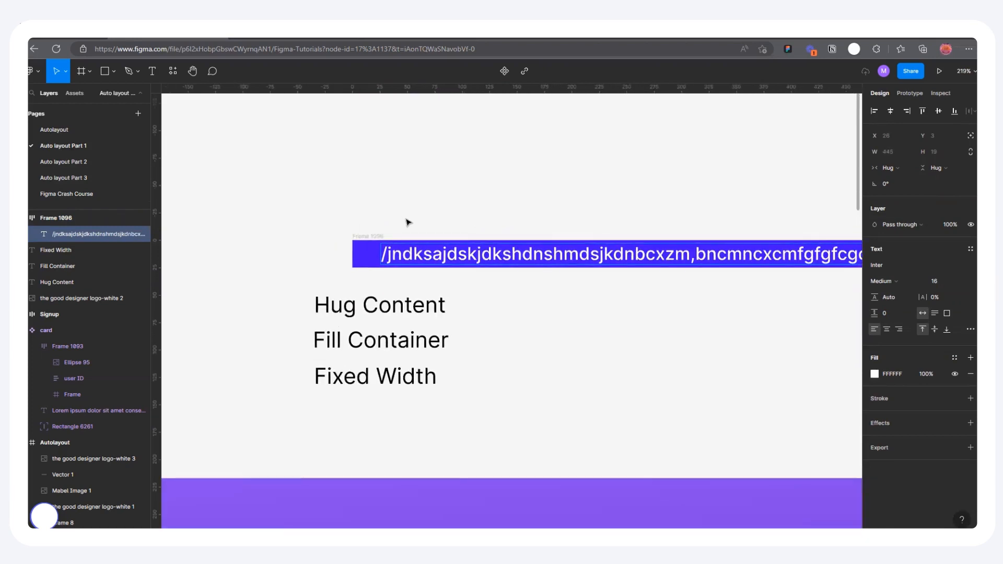
Step: Delete the random string and enter "Button" as the label text again
key("BackSpace")
key("BackSpace")
key("BackSpace")
key("BackSpace")
key("BackSpace")
key("BackSpace")
key("BackSpace")
key("BackSpace")
key("BackSpace")
key("BackSpace")
key("BackSpace")
key("BackSpace")
key("BackSpace")
key("BackSpace")
key("BackSpace")
key("BackSpace")
key("BackSpace")
key("BackSpace")
key("BackSpace")
key("BackSpace")
type("Button")
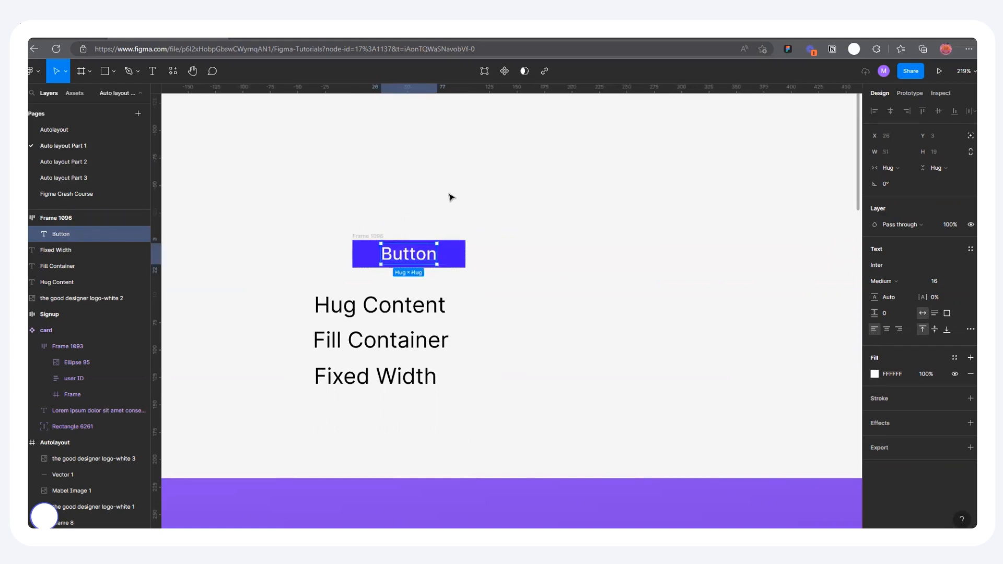
left_click(451, 198)
Step: Set the button frame's horizontal padding to 16
scroll(378, 244, "up", 5)
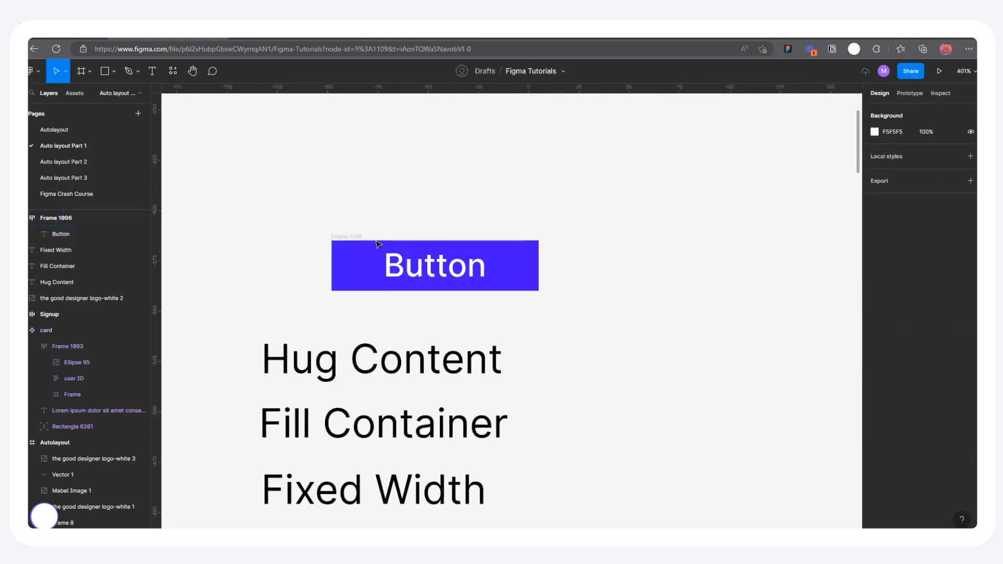
scroll(378, 244, "up", 5)
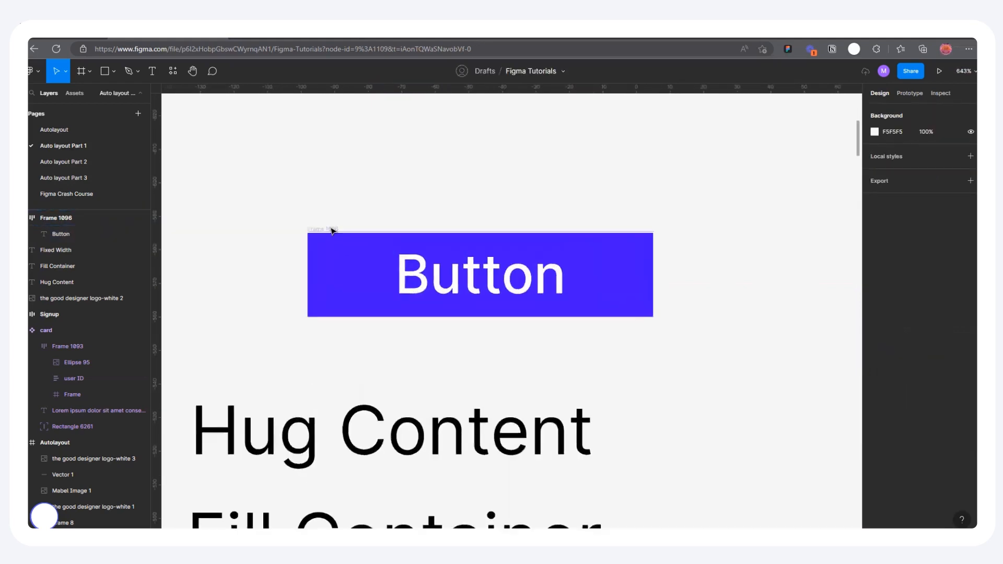
left_click(325, 232)
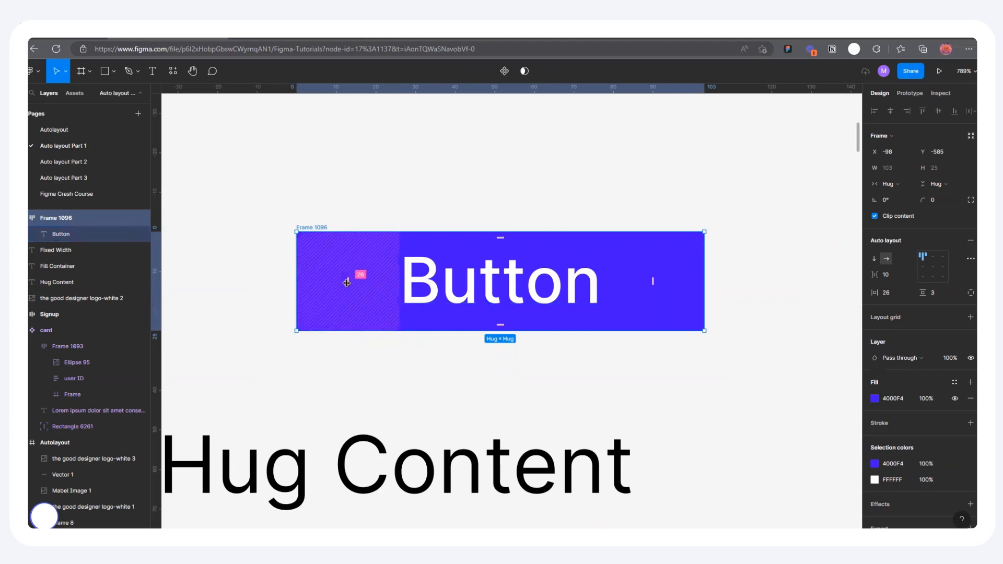
left_click(902, 296)
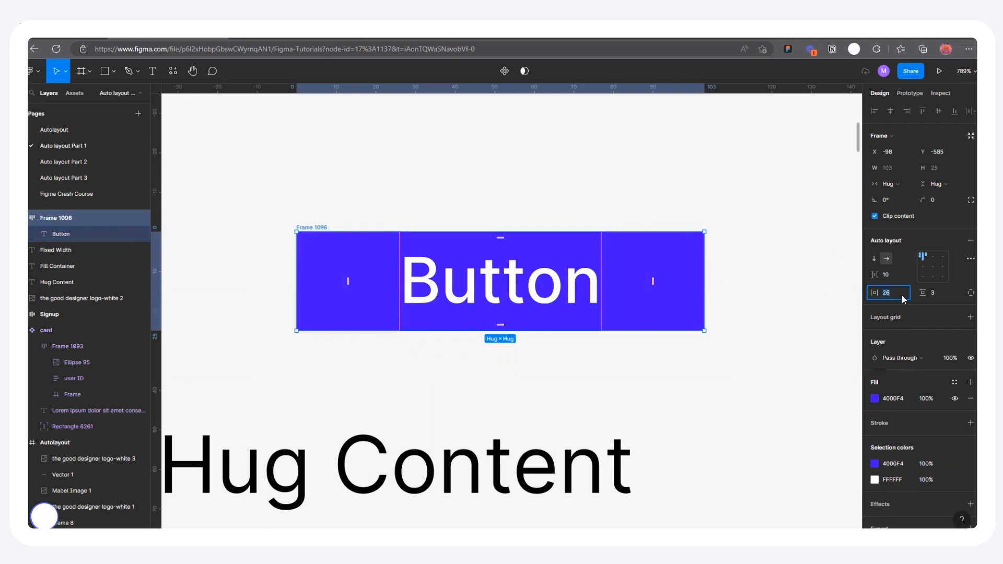
type("16")
key("Return")
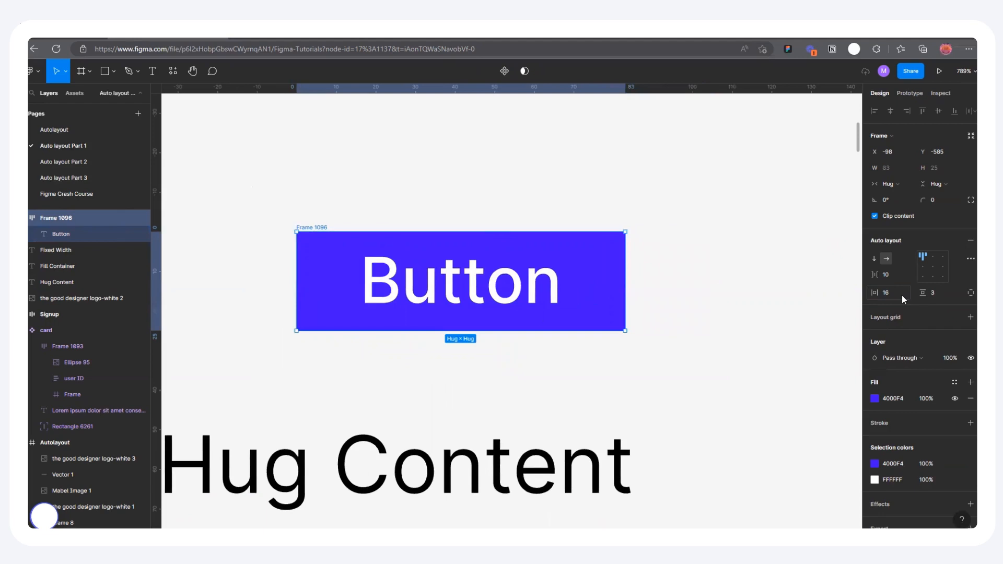
Step: Try a horizontal padding of 64 on the button frame and undo it
left_click(901, 296)
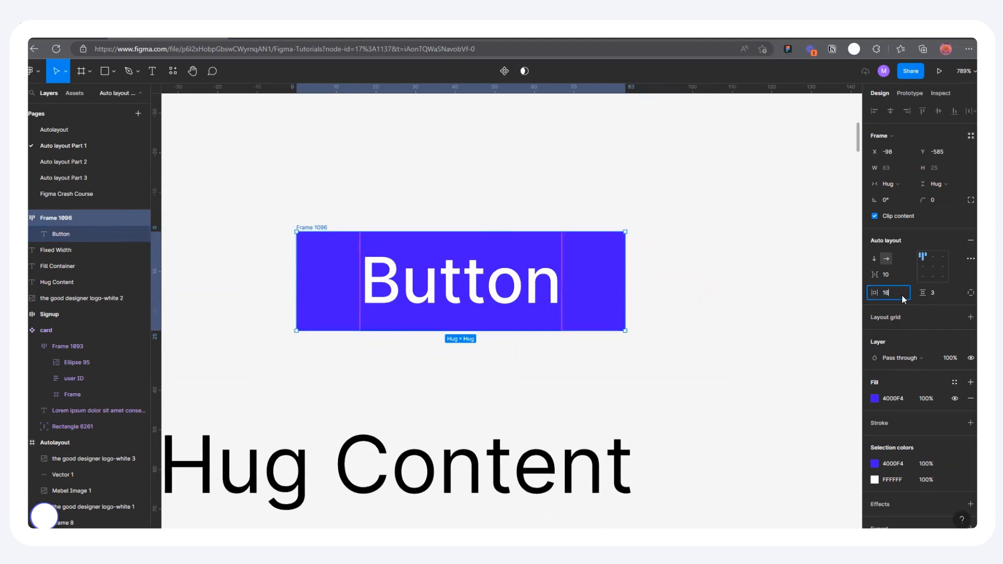
key("Return")
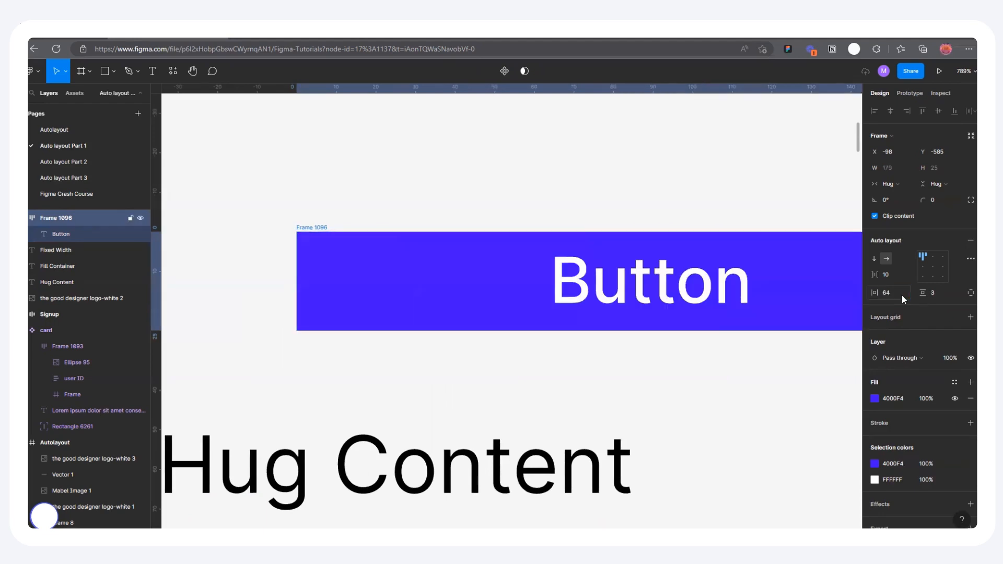
scroll(325, 256, "down", 1)
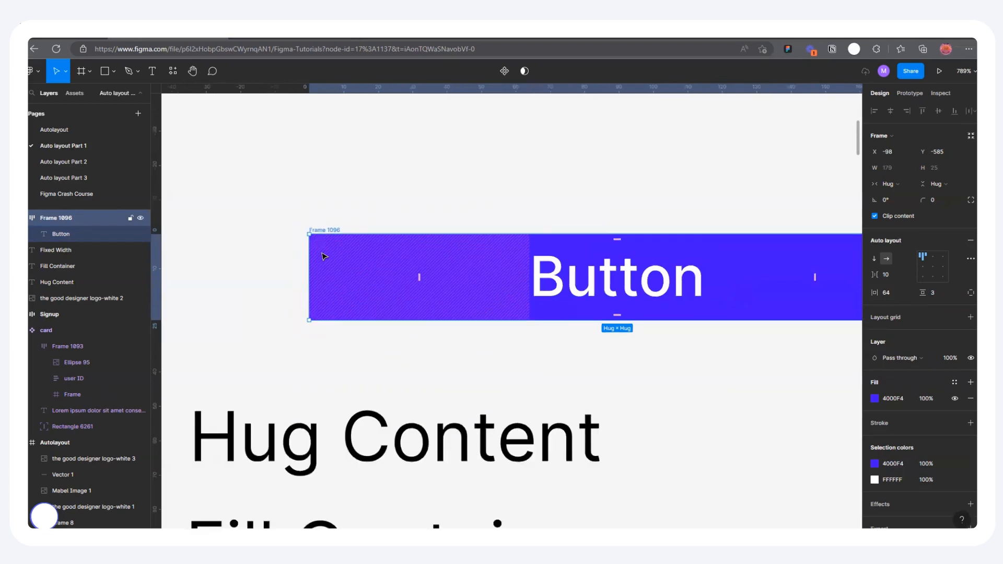
scroll(324, 256, "down", 3)
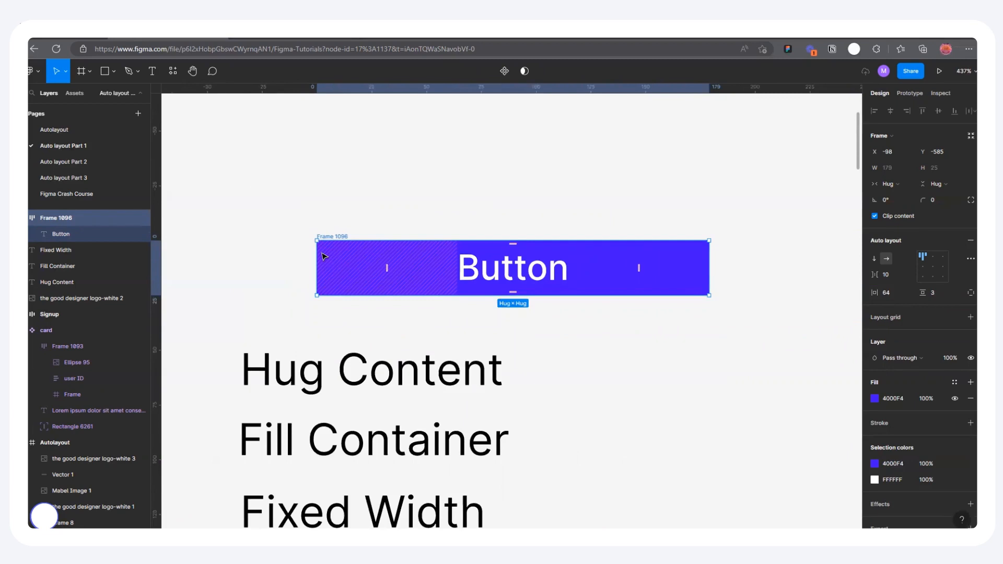
key("ctrl+z")
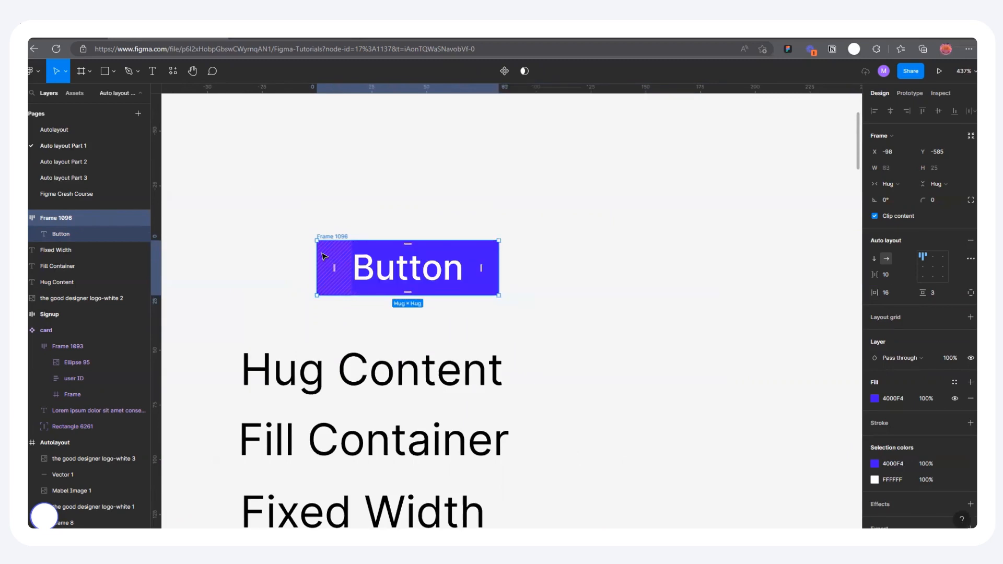
left_click(392, 199)
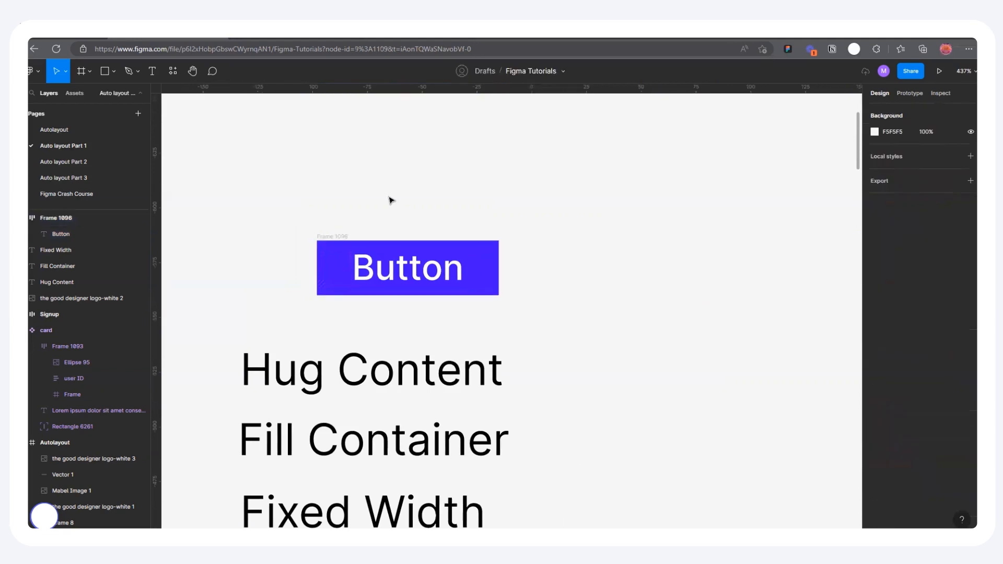
Step: Move the button frame farther up from the "Hug Content" label, to about X -101, Y -600
scroll(337, 252, "up", 2)
left_click(337, 253)
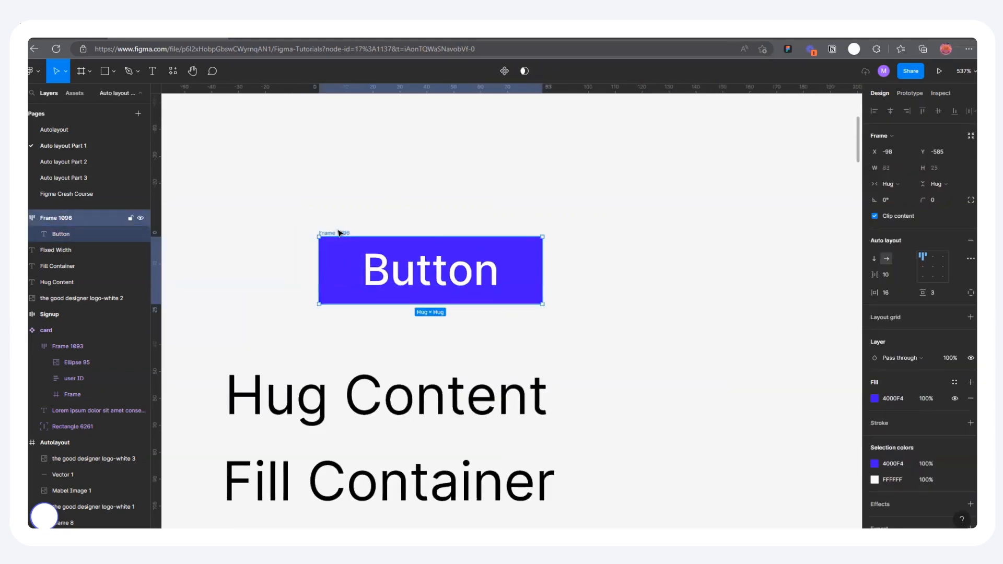
left_click_drag(338, 231, 330, 191)
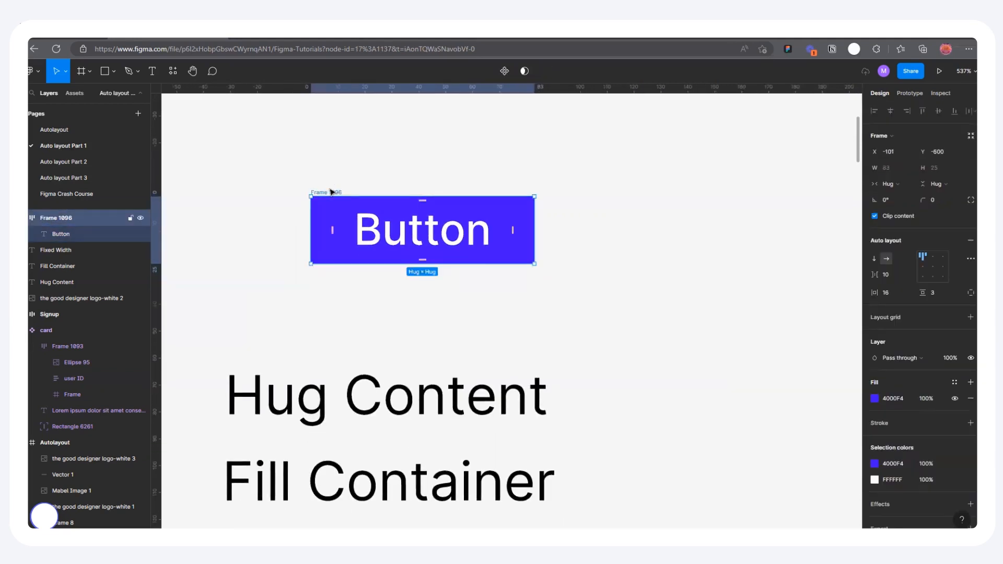
Step: Try stretching the button frame to a fixed width of about 167 and return it to hugging its contents
double_click(434, 231)
key("Escape")
left_click(337, 192)
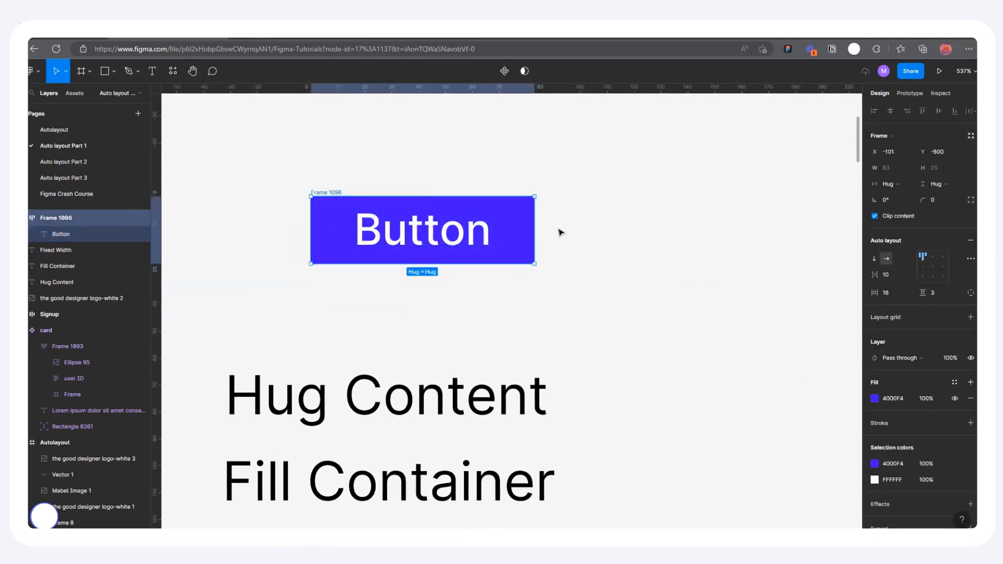
left_click_drag(534, 230, 761, 233)
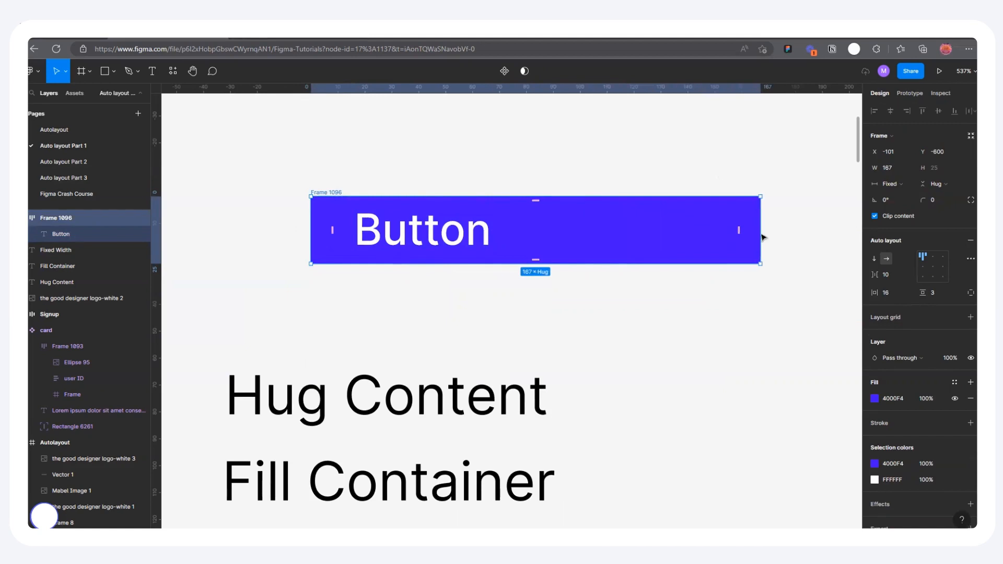
double_click(761, 233)
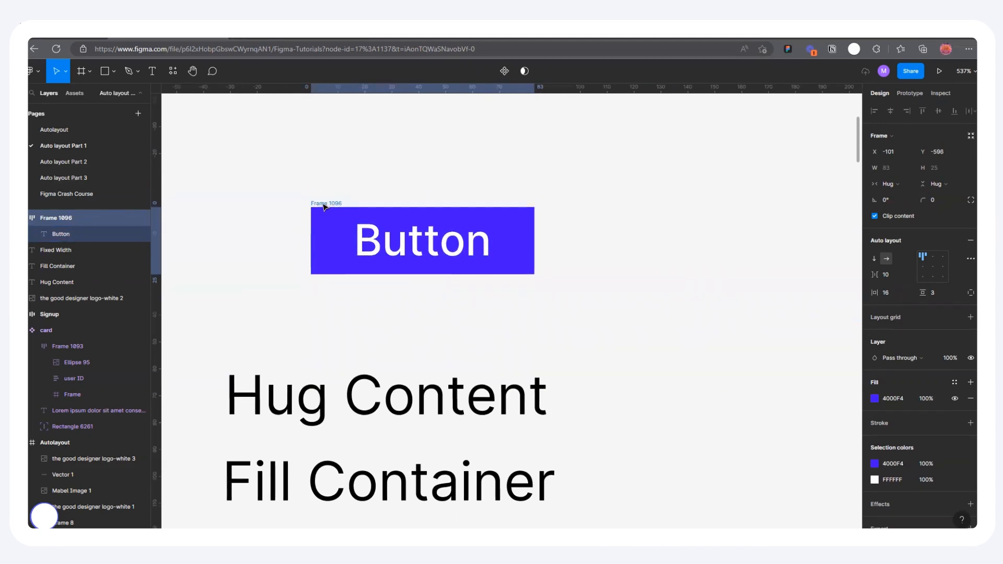
Step: Duplicate the button frame directly above the original and shift the original slightly down to space the two apart
left_click_drag(323, 204, 331, 116)
scroll(448, 277, "down", 3)
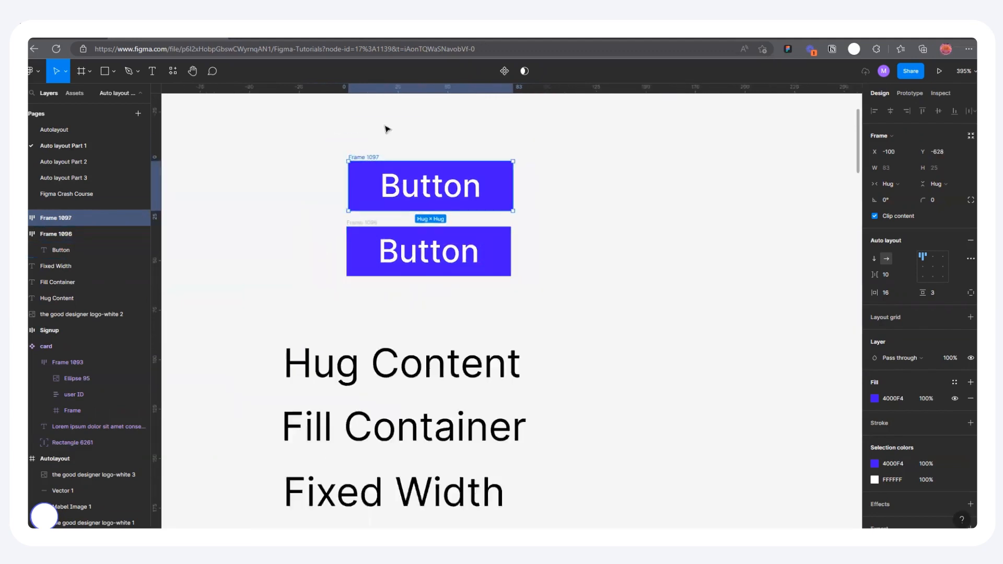
scroll(389, 136, "up", 2)
left_click_drag(353, 161, 351, 159)
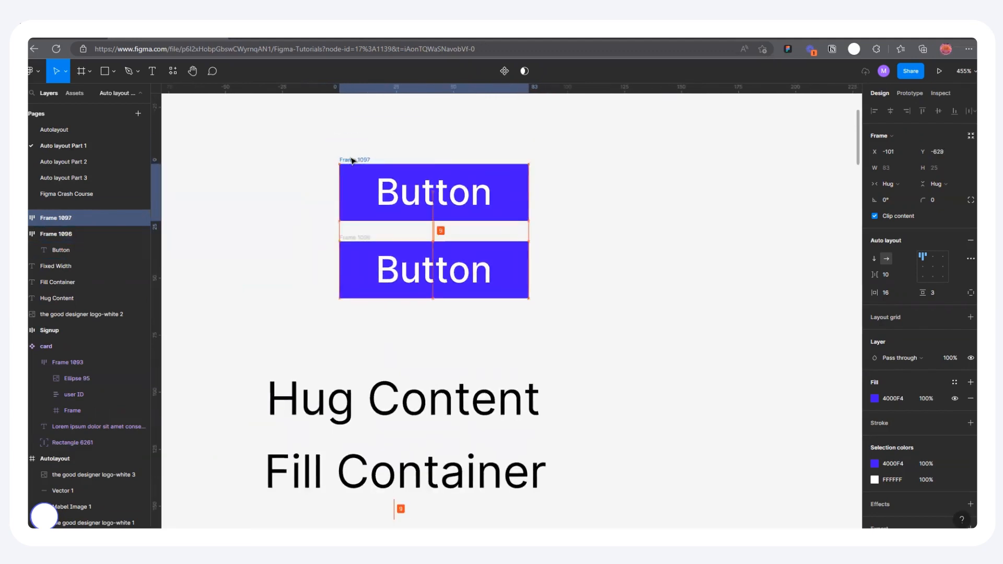
scroll(420, 242, "up", 1)
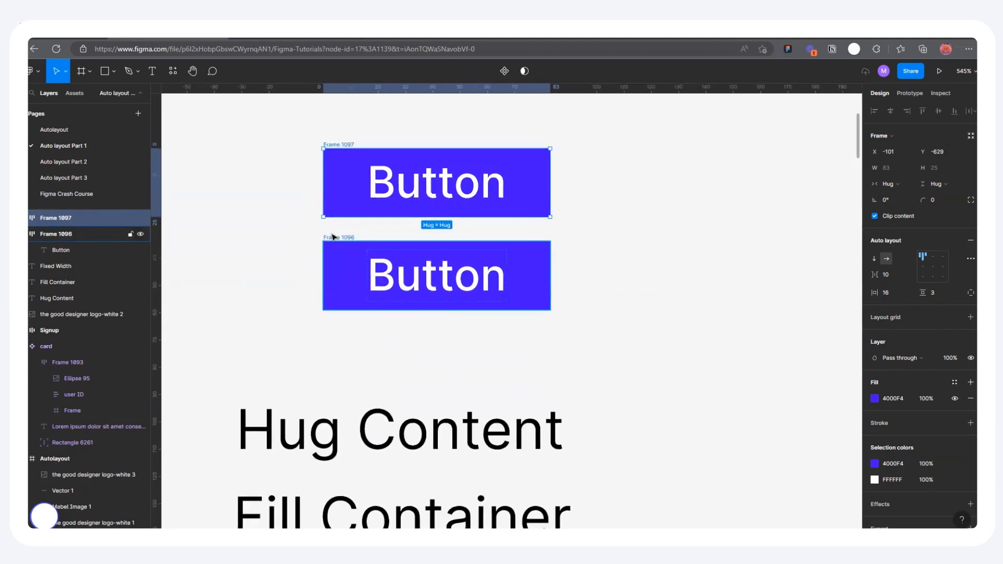
left_click_drag(334, 234, 345, 239)
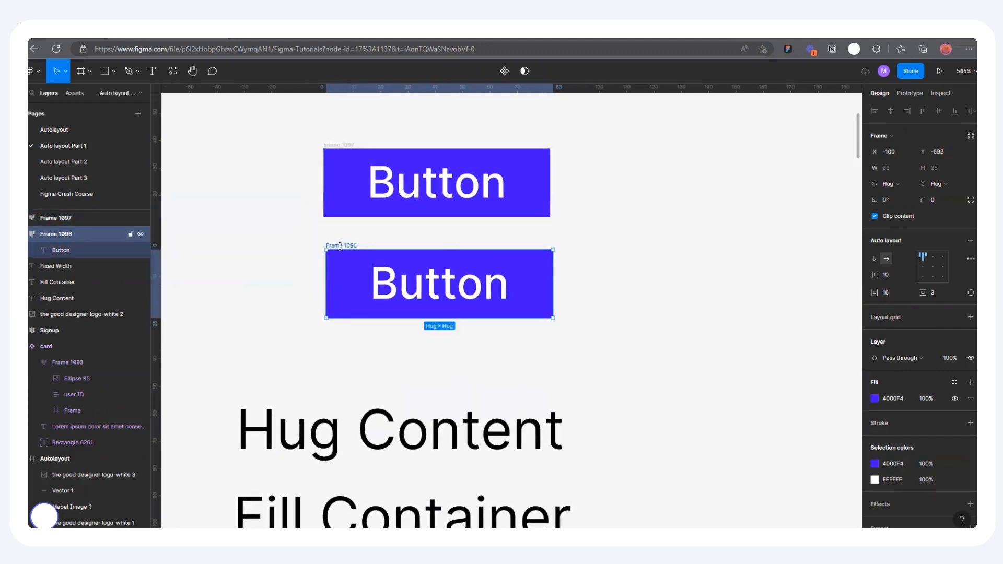
Step: Align the lower button frame with the upper one at X -101 and set its width and height to fixed sizing
left_click_drag(343, 247, 340, 247)
left_click(889, 184)
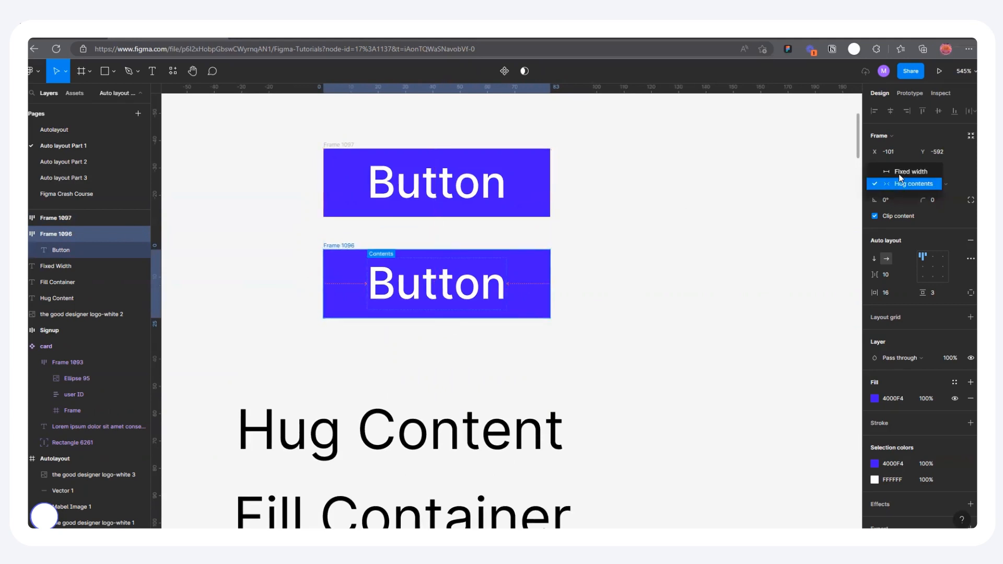
left_click(925, 184)
left_click(933, 184)
left_click(933, 173)
left_click(724, 235)
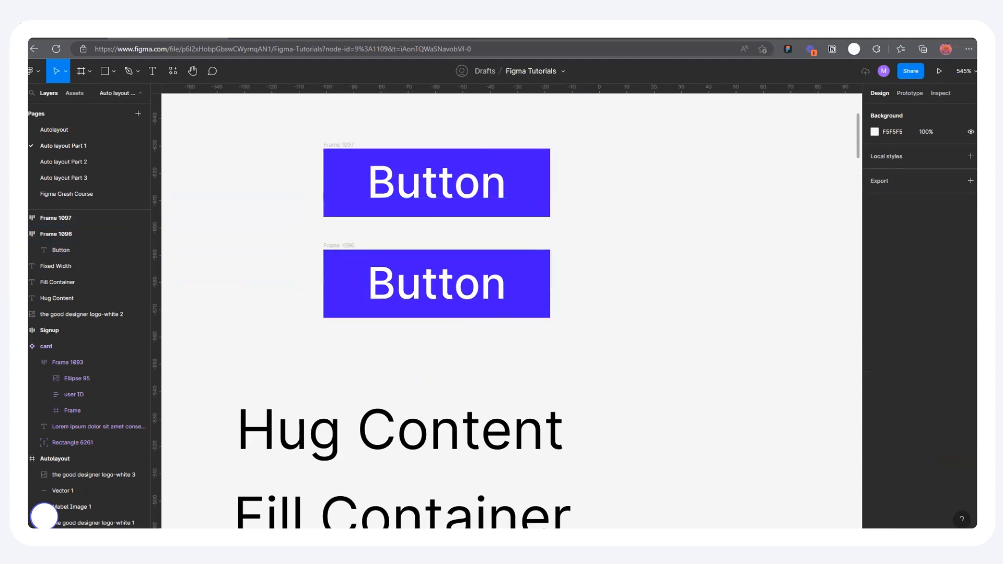
Step: Copy the upper button's label text and replace it with the long string "agahuhsiaizhznxmnxjbcZJmzjjs"
left_click(341, 147)
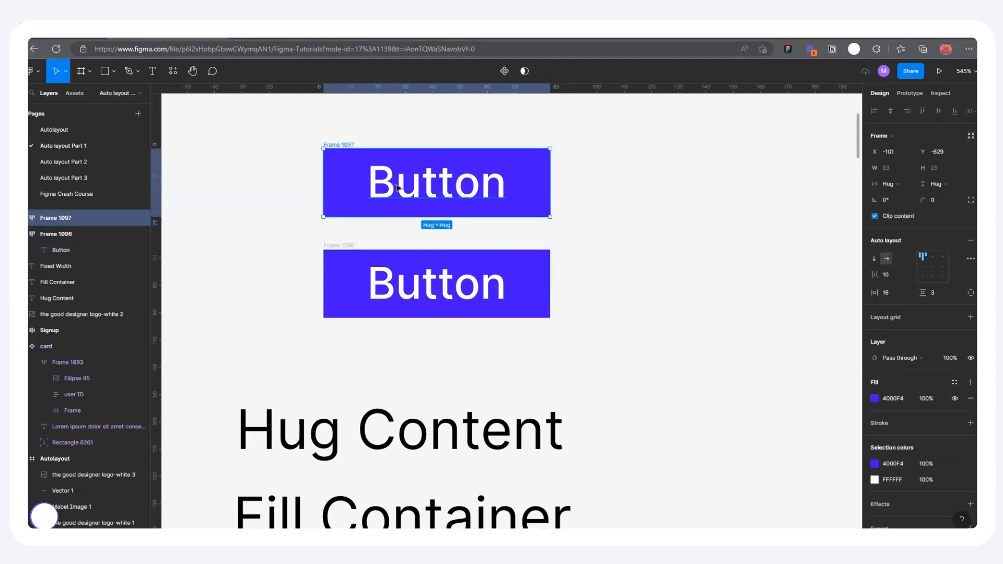
double_click(396, 185)
key("ctrl+c")
type("aga")
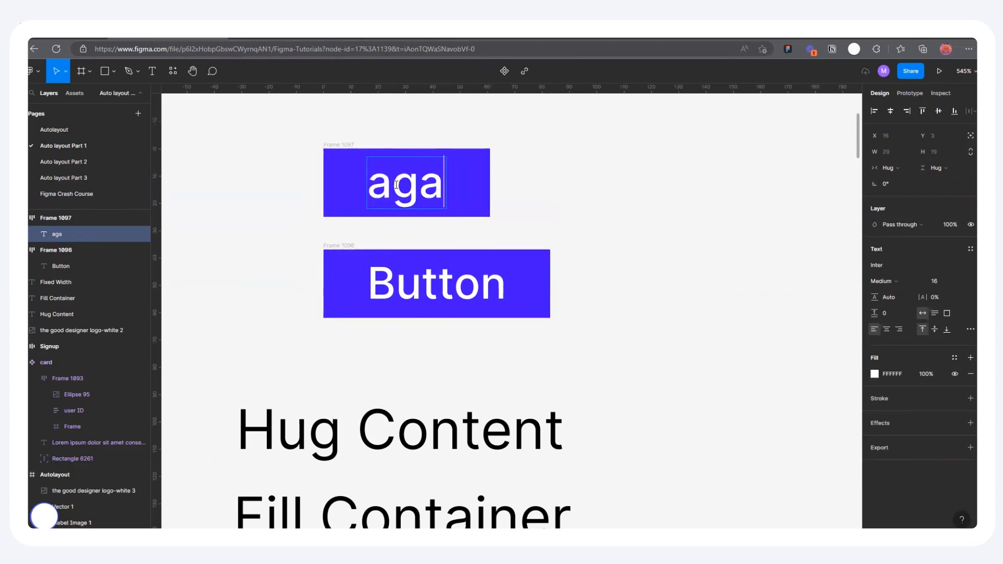
type("huhsiaizhznxmn")
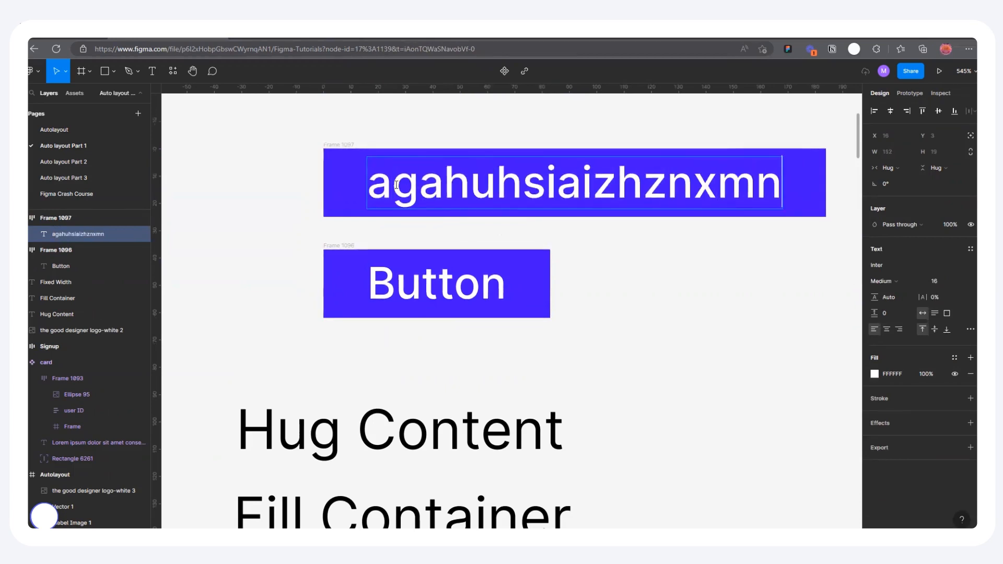
type("xjbcZJmzjjs")
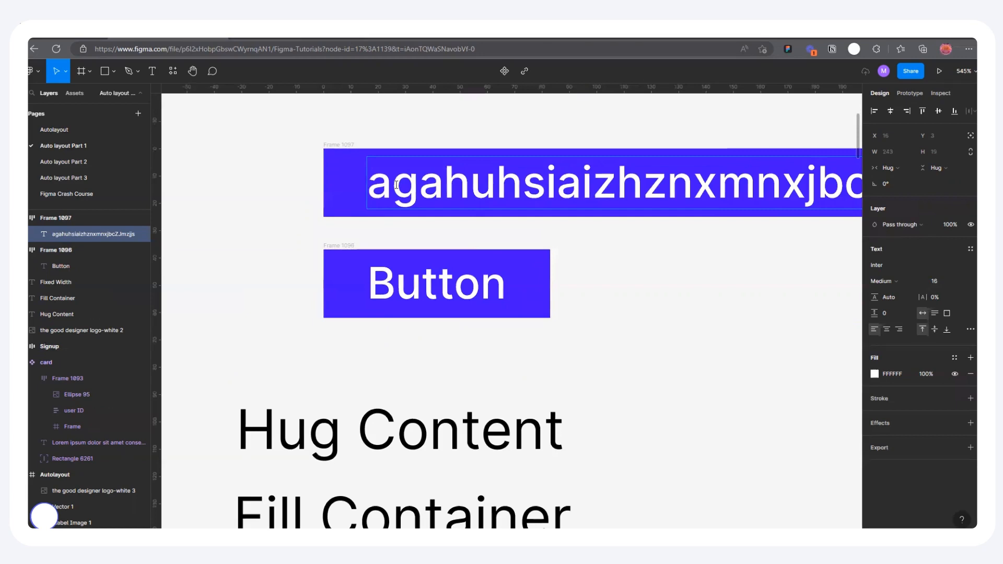
Step: Restore the upper button's label to "Button" by pasting the copied text over the long string
scroll(354, 193, "down", 2)
scroll(354, 194, "down", 4)
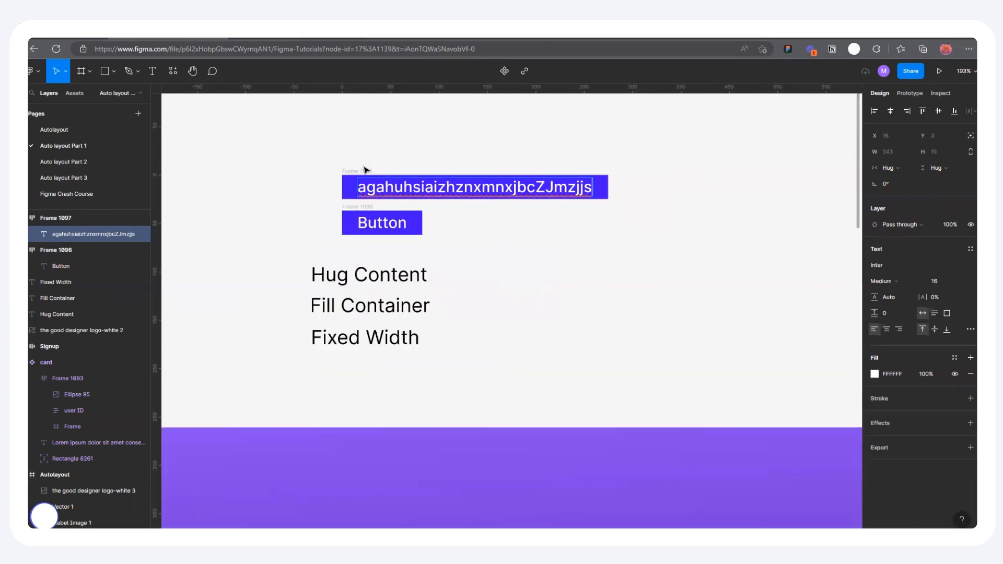
key("ctrl+a")
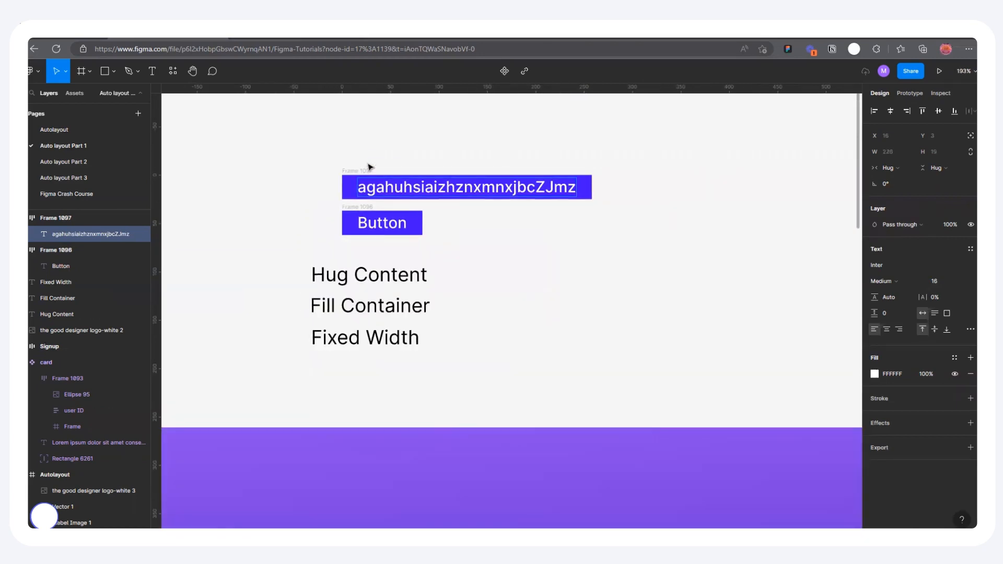
key("ctrl+v")
key("Escape")
Step: Move the lower button frame down to Y -587 and replace its label with "sjshgajsdskhdskdsdsdass"
scroll(347, 205, "up", 5)
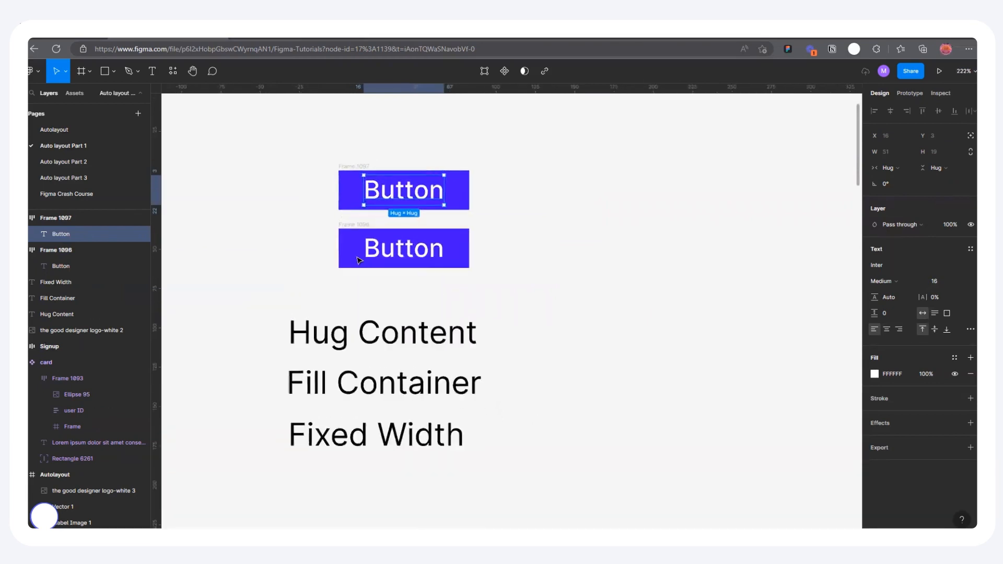
left_click_drag(352, 228, 353, 240)
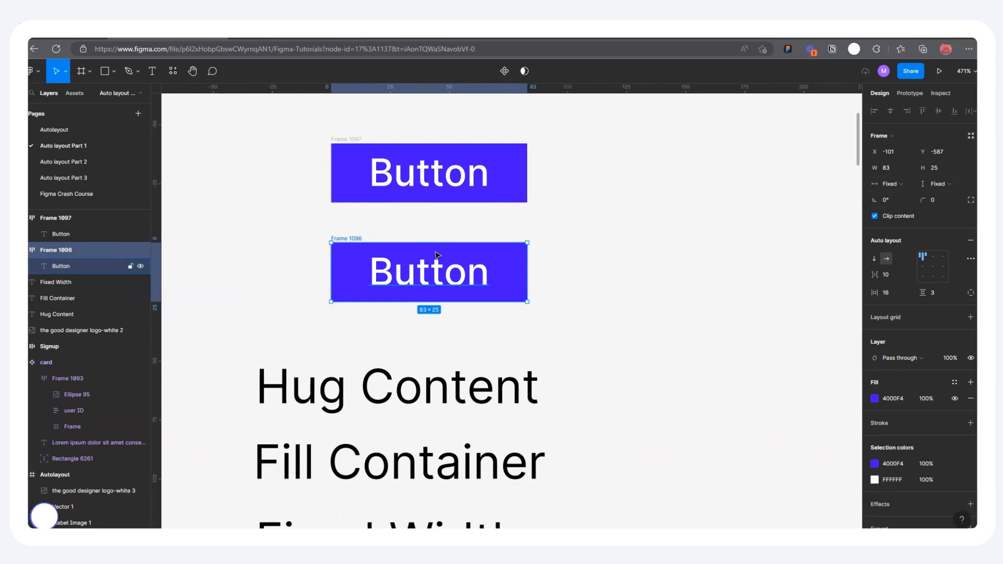
double_click(420, 265)
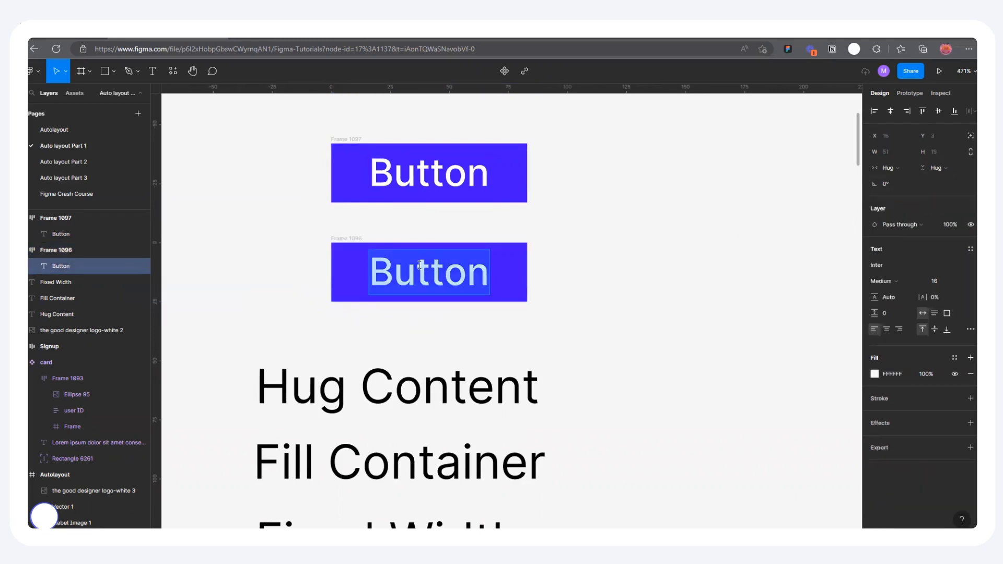
type("sjshgajsdskhdskd")
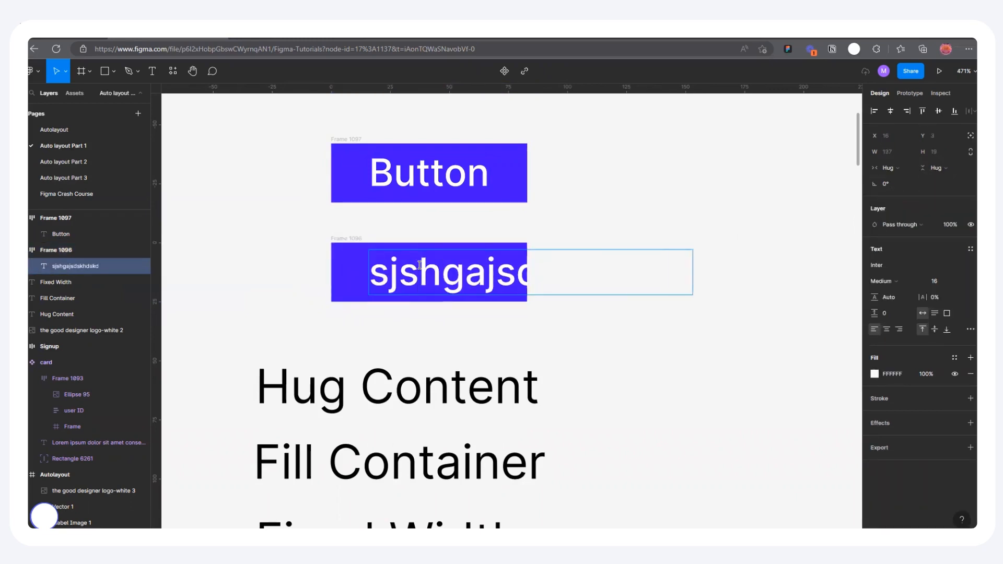
type("sdsdass")
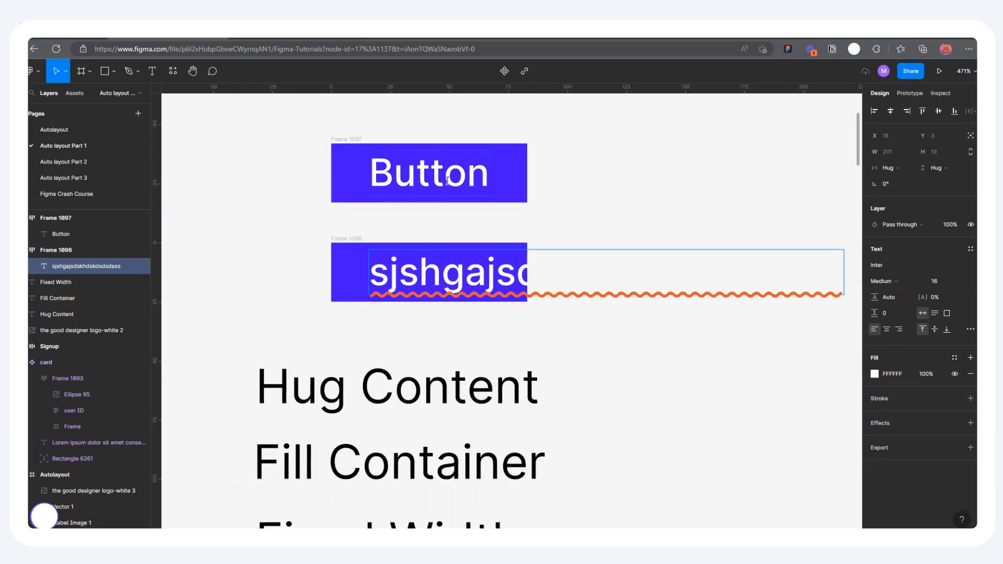
key("Escape")
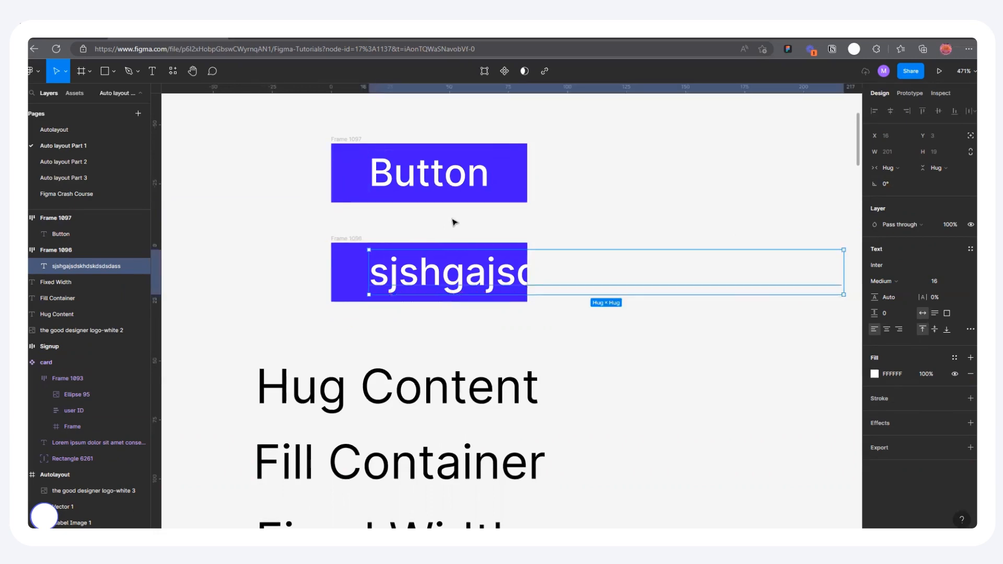
Step: Move the upper button frame farther up and slightly left, to about X -104, Y -648
left_click(351, 139)
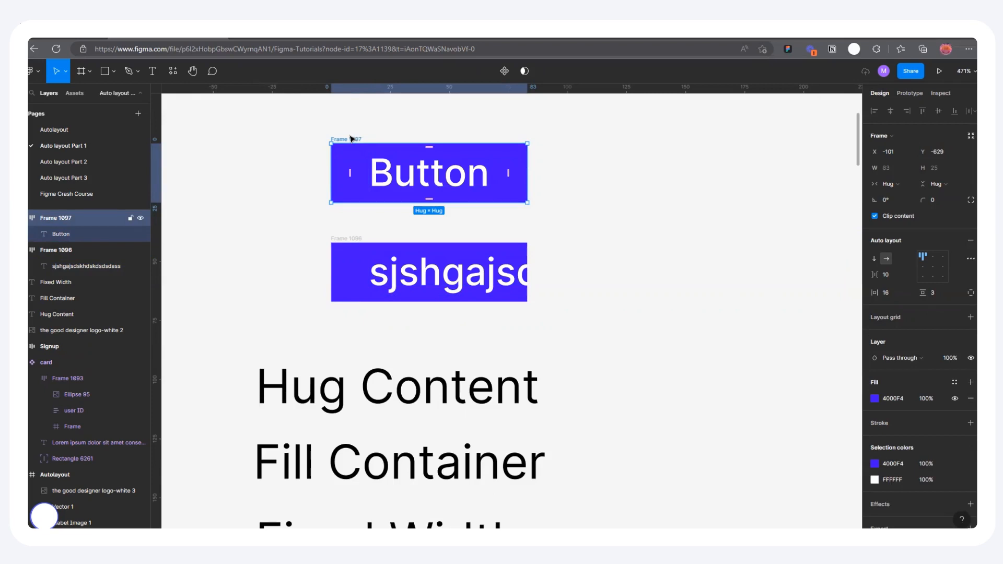
scroll(402, 225, "down", 3)
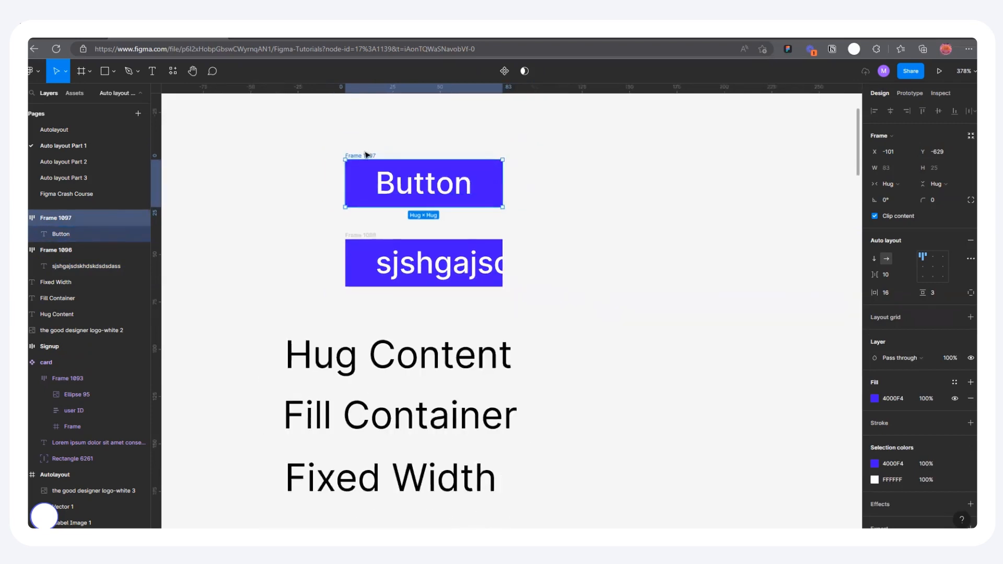
left_click_drag(364, 155, 358, 120)
double_click(387, 147)
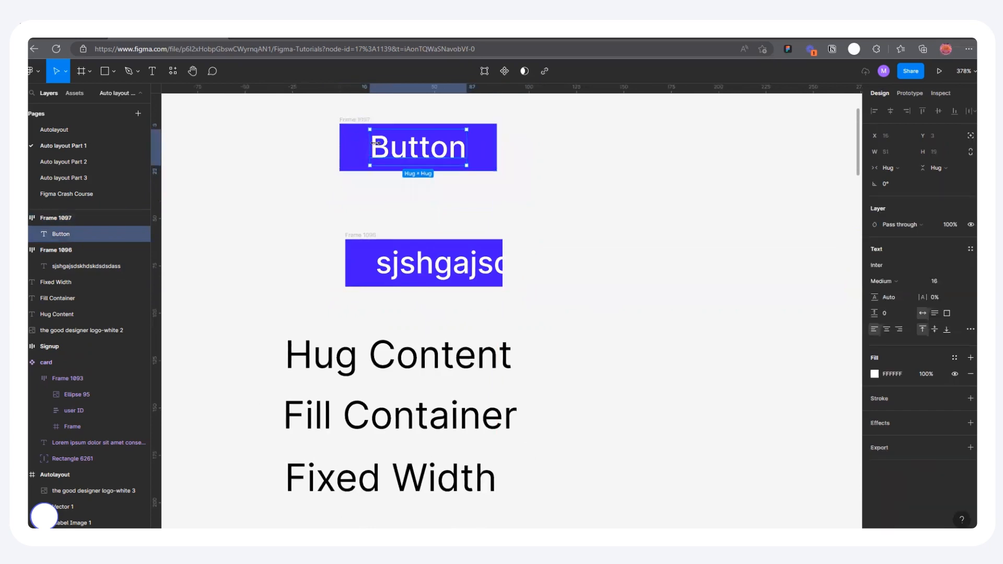
left_click(515, 222)
Step: Draw two rectangles, about 40 × 22 and 61 × 25, inside the upper button frame before its "Button" label
left_click(105, 71)
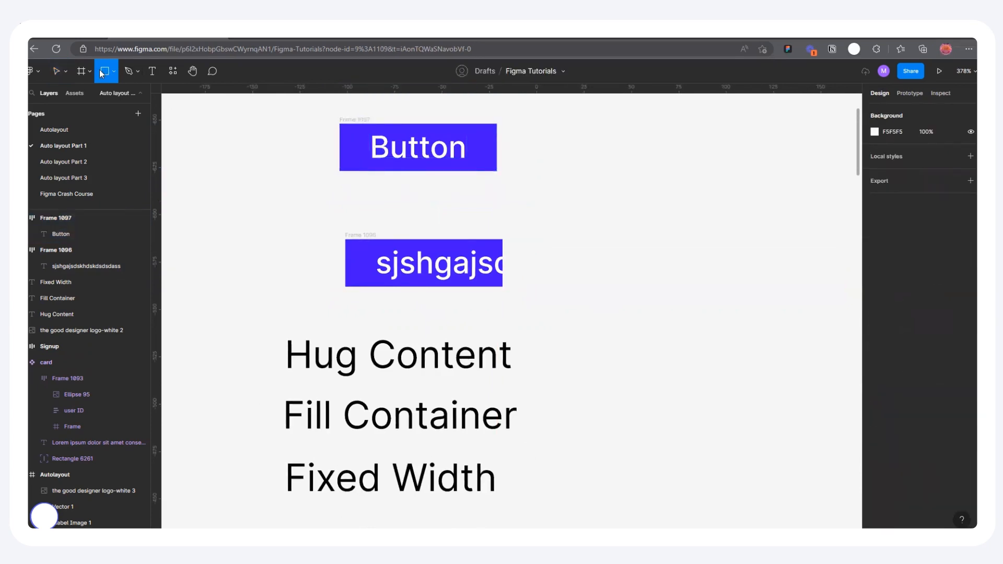
mouse_move(360, 126)
left_mouse_down()
mouse_move(399, 160)
mouse_move(443, 166)
left_mouse_up()
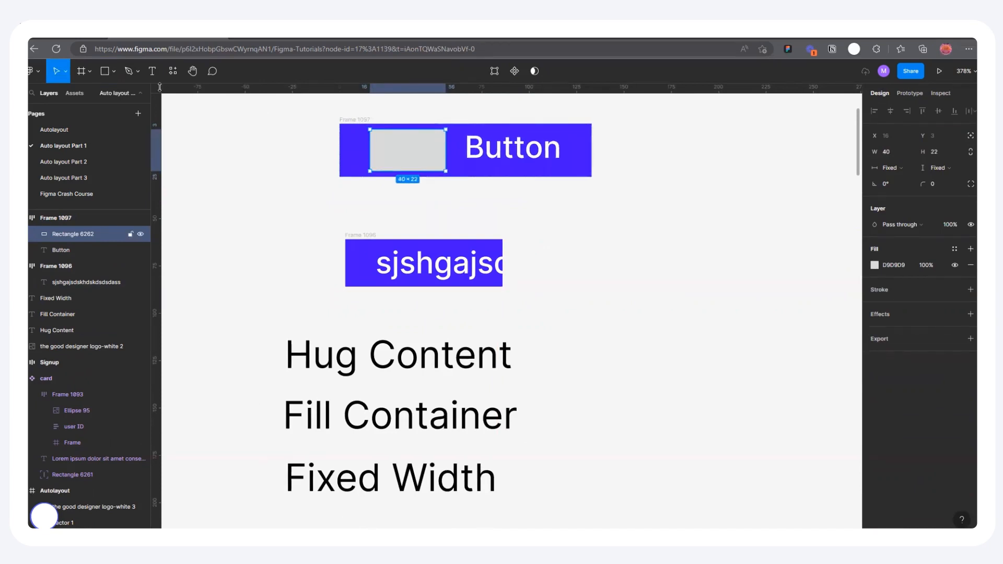
left_click(103, 74)
mouse_move(452, 128)
left_mouse_down()
mouse_move(475, 163)
mouse_move(573, 179)
left_mouse_up()
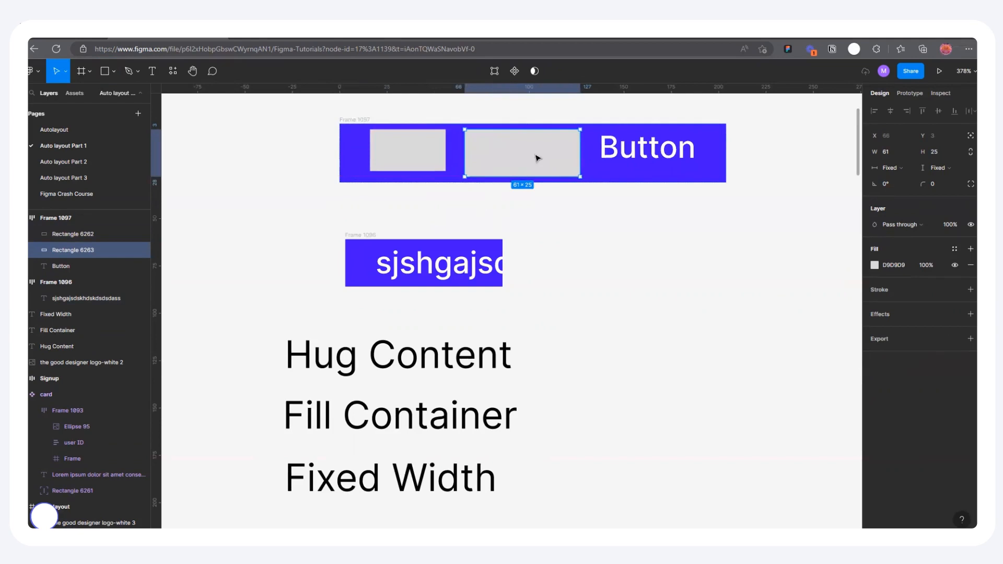
Step: Reduce the height of the wider rectangle in the upper frame to 22, matching the narrower one
scroll(500, 190, "down", 3)
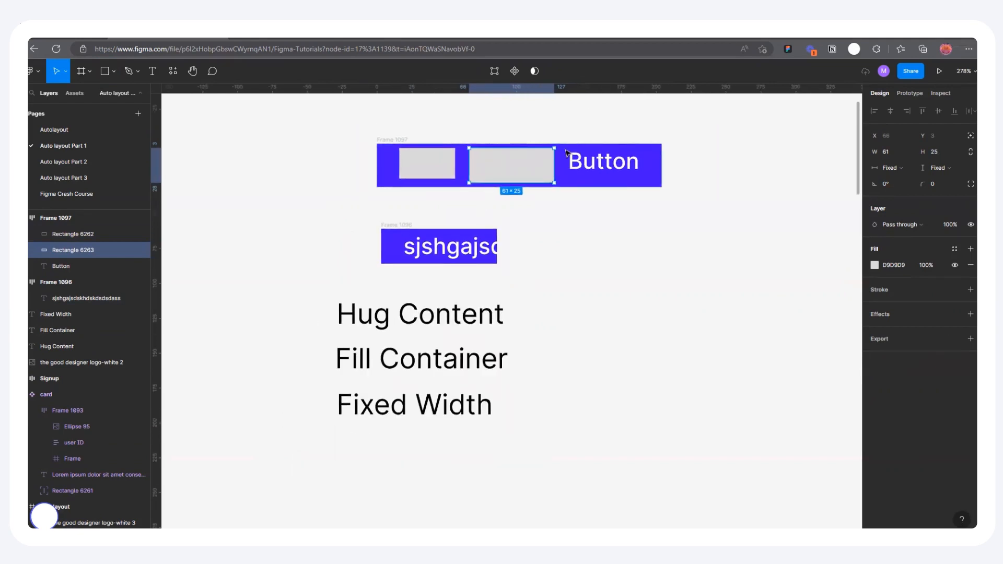
scroll(524, 139, "up", 5)
left_click_drag(463, 223, 464, 218)
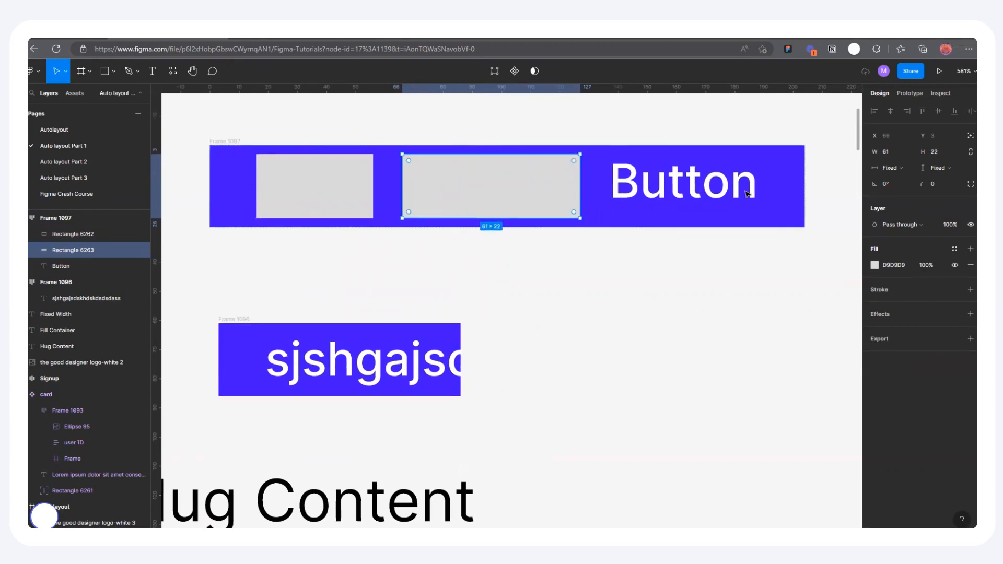
left_click(767, 129)
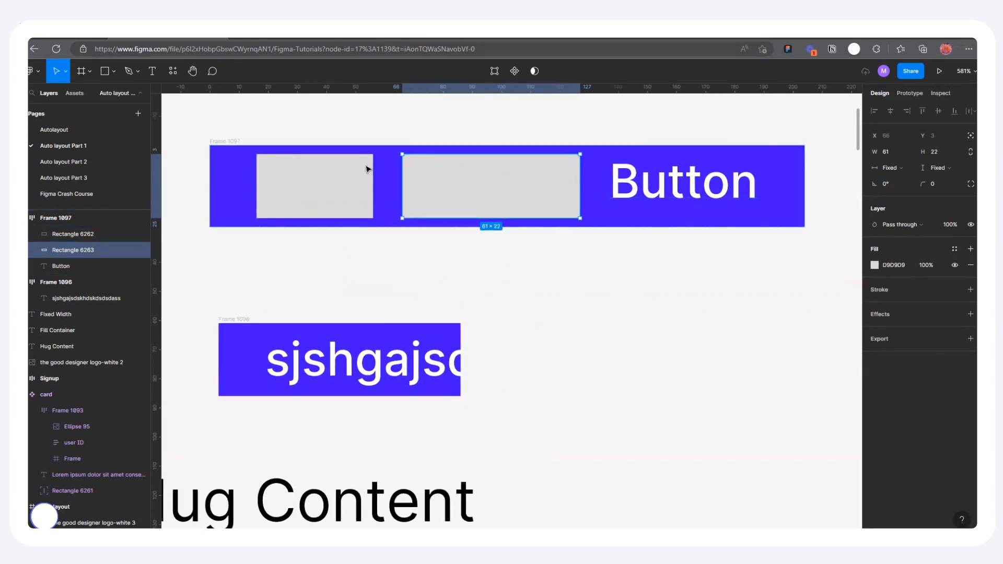
Step: Draw a long thin rectangle above the upper frame, starting at its left edge and spanning nearly its full width
left_click(224, 141)
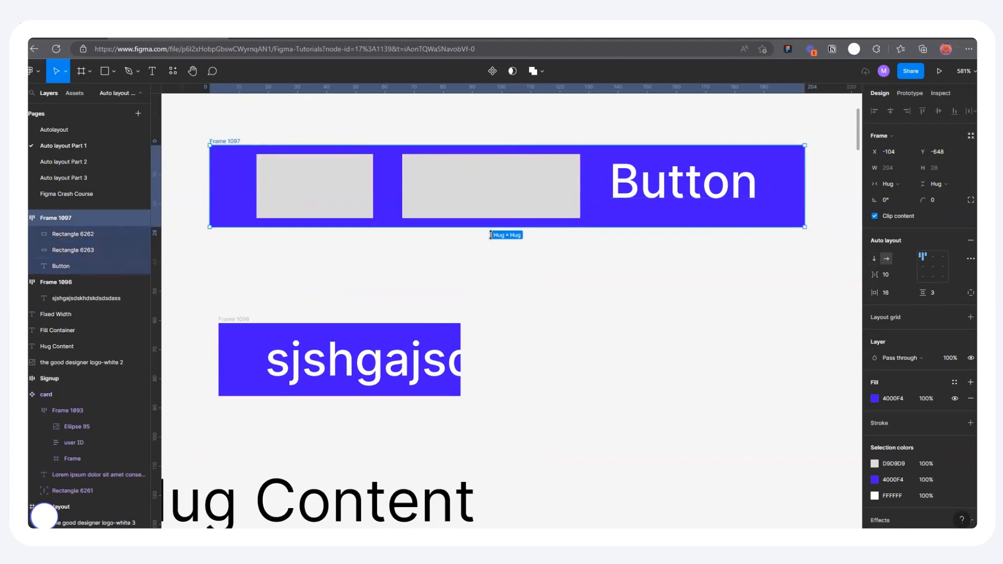
scroll(453, 290, "down", 2)
scroll(581, 134, "up", 4)
scroll(603, 198, "down", 3)
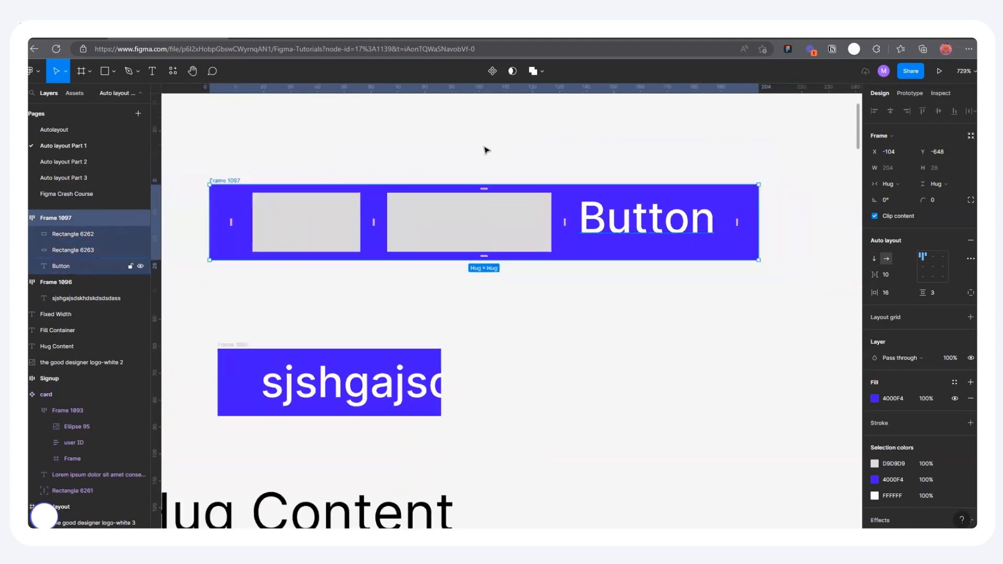
scroll(486, 150, "down", 1)
key("r")
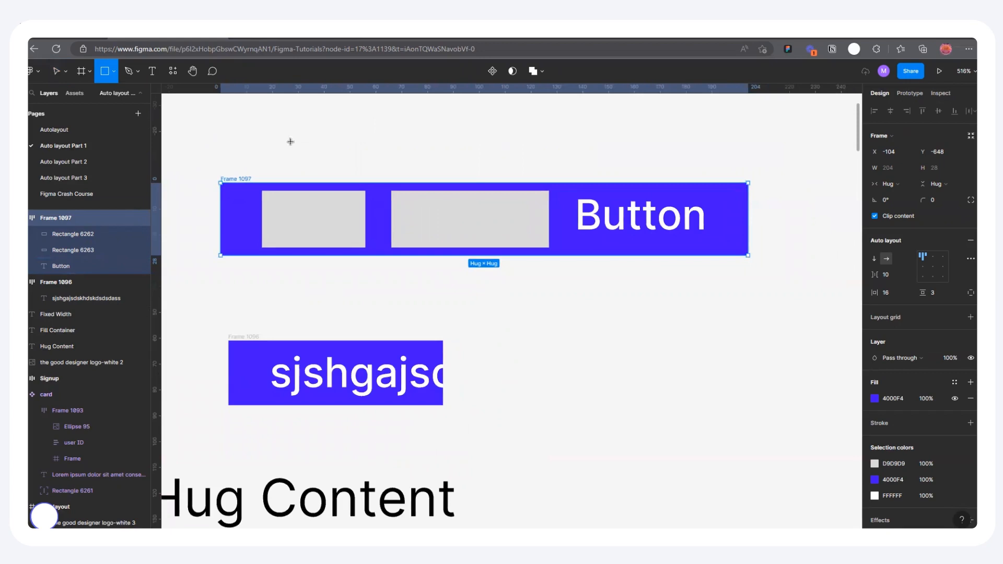
mouse_move(221, 128)
left_mouse_down()
mouse_move(604, 156)
mouse_move(769, 155)
mouse_move(631, 165)
mouse_move(732, 150)
left_mouse_up()
left_click(585, 180)
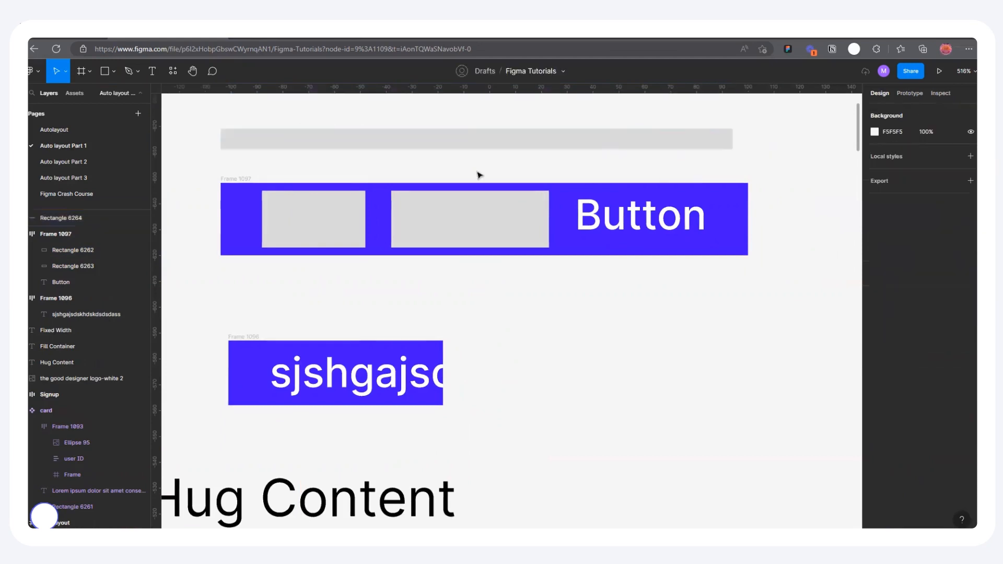
Step: Check the upper frame's horizontal layout direction and move the frame right to about X 57, Y -643
left_click(470, 202)
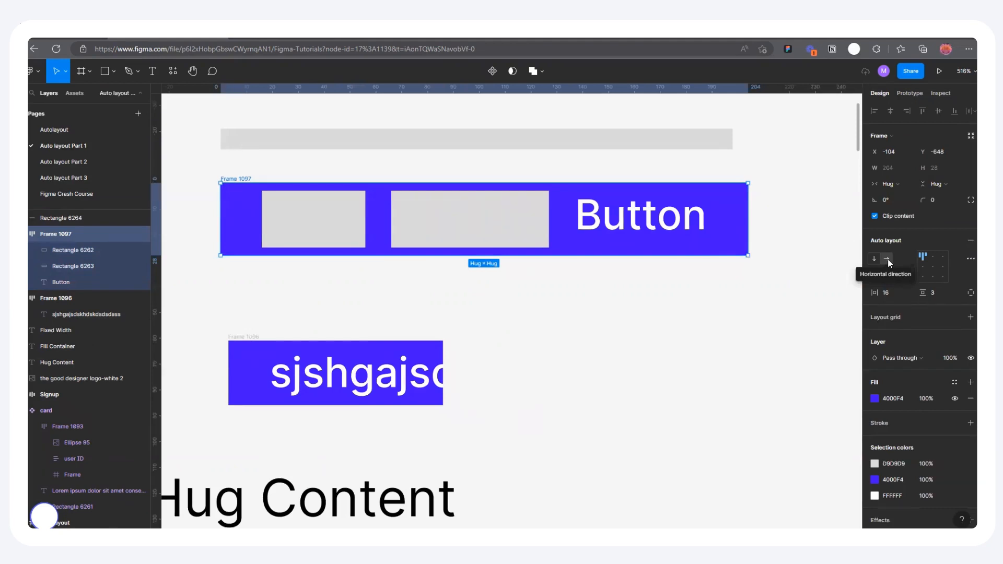
left_click(779, 205)
scroll(345, 219, "down", 3)
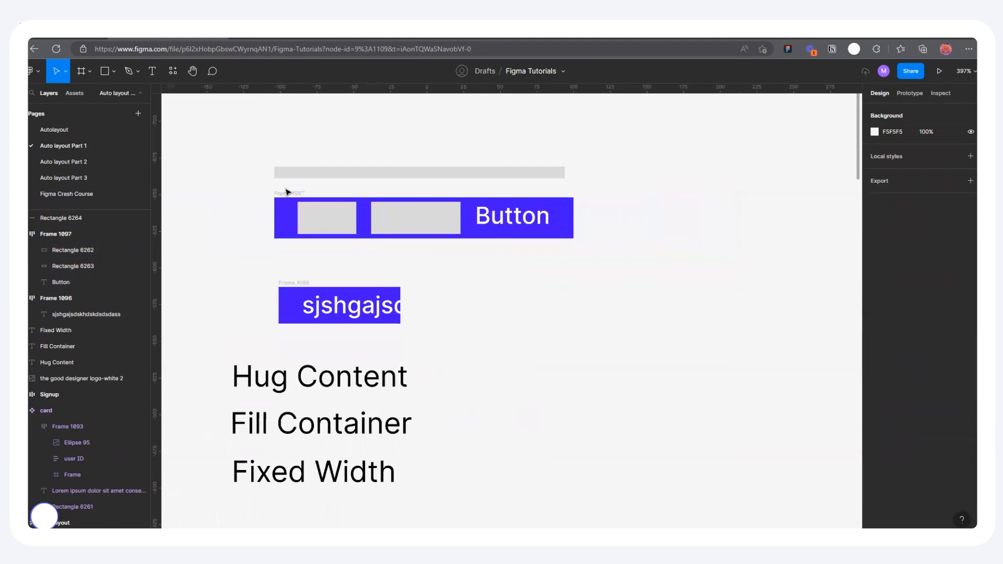
left_click_drag(286, 195, 522, 202)
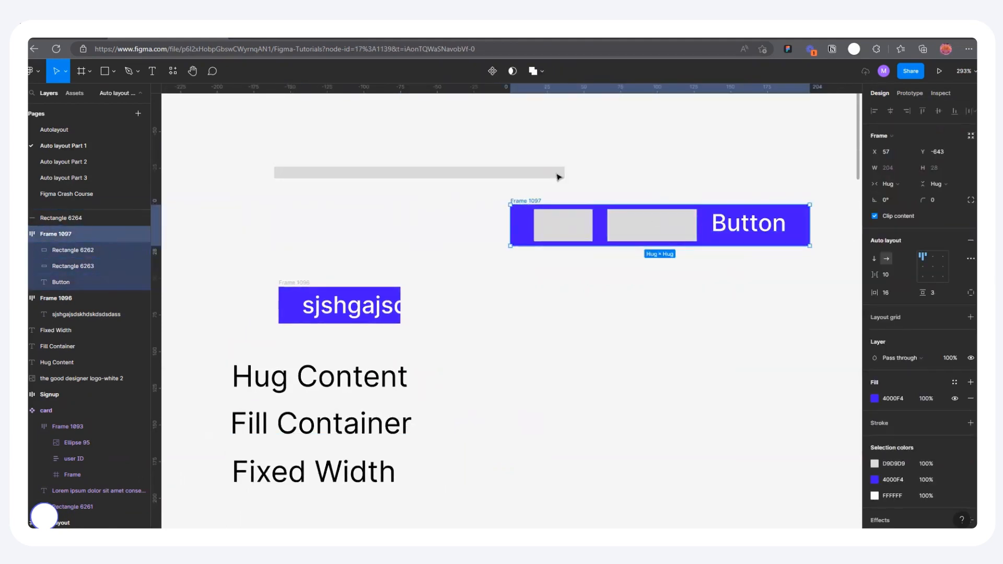
Step: Delete the long thin rectangle left above the lower button frame
left_click(558, 177)
left_click_drag(564, 166, 410, 287)
key("Delete")
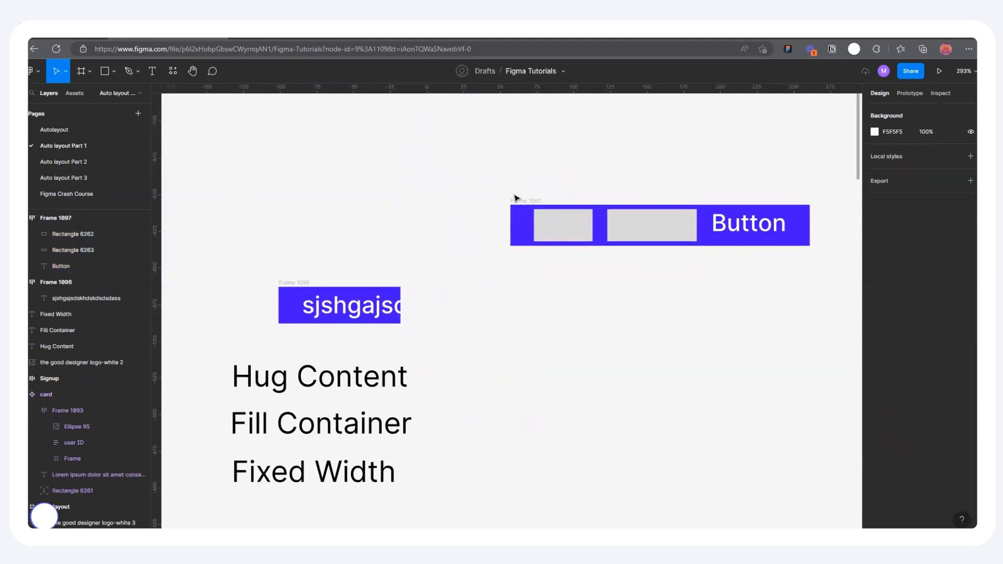
Step: Switch the frame with the two rectangles to vertical direction and widen its top rectangle to about 119
left_click(516, 200)
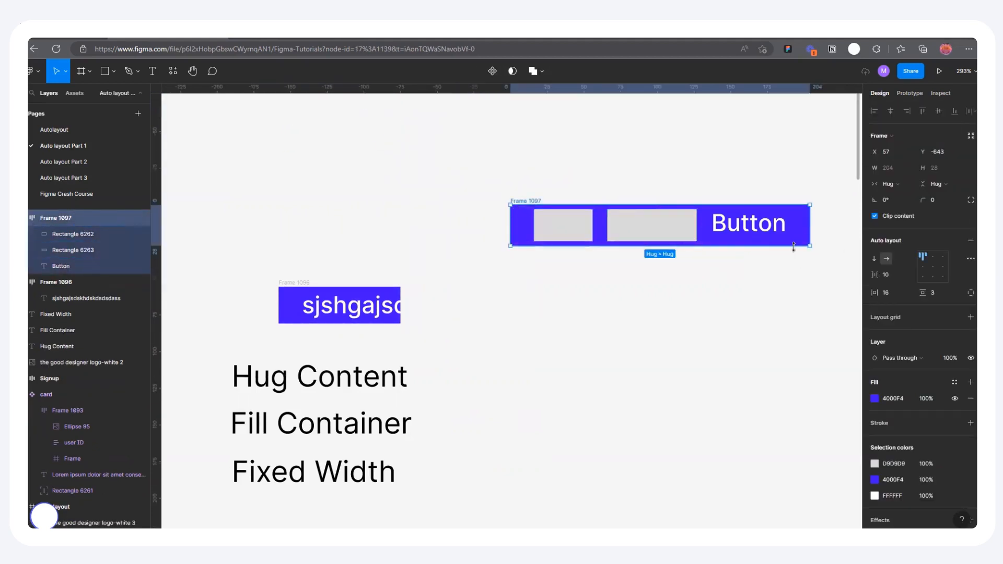
left_click(873, 259)
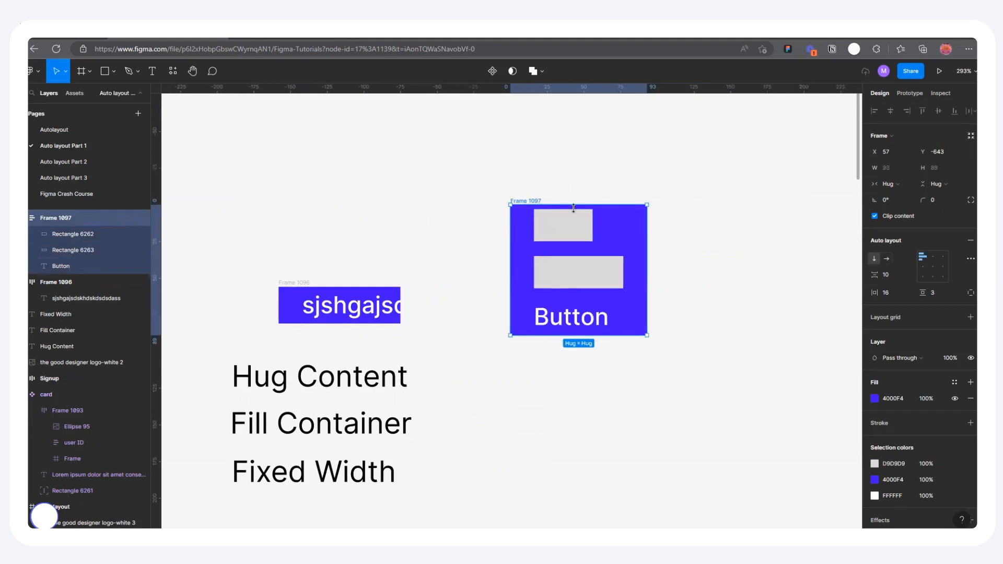
left_click(585, 223)
left_click_drag(592, 221, 708, 233)
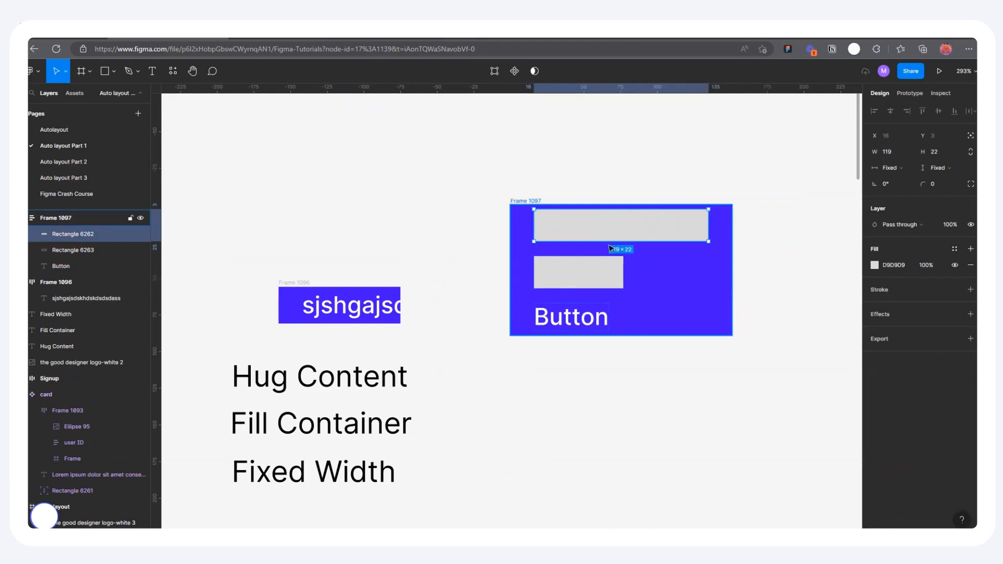
Step: Enlarge the top rectangle downward and narrow it to a nearly square block, moving the vertical frame up and left
left_click_drag(601, 241, 618, 297)
left_click_drag(515, 199, 487, 156)
left_click_drag(548, 253, 547, 293)
left_click_drag(680, 230, 638, 245)
Step: Widen the lower rectangle in the vertical frame to 90, matching the width of the top rectangle
left_click(593, 329)
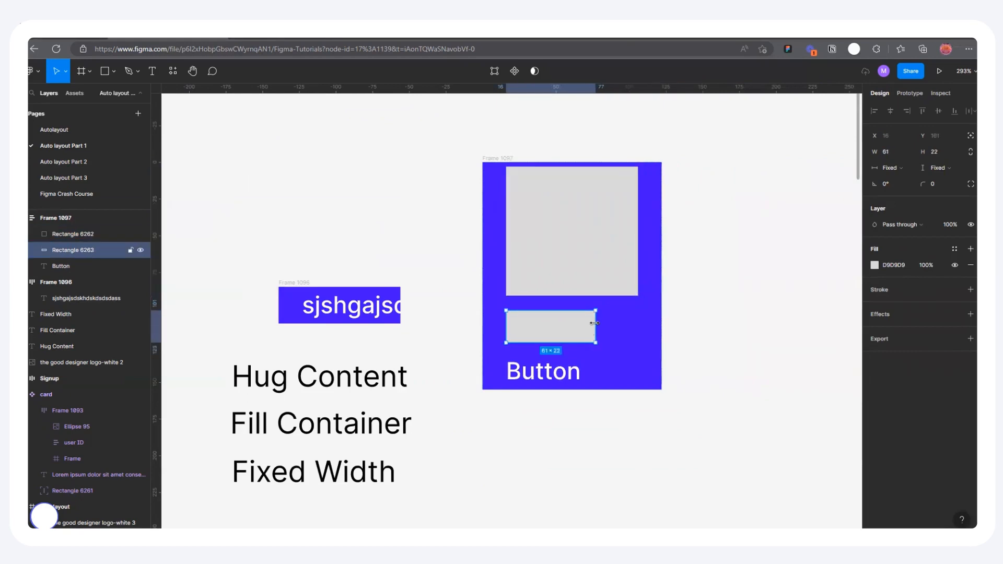
left_click_drag(595, 329, 638, 330)
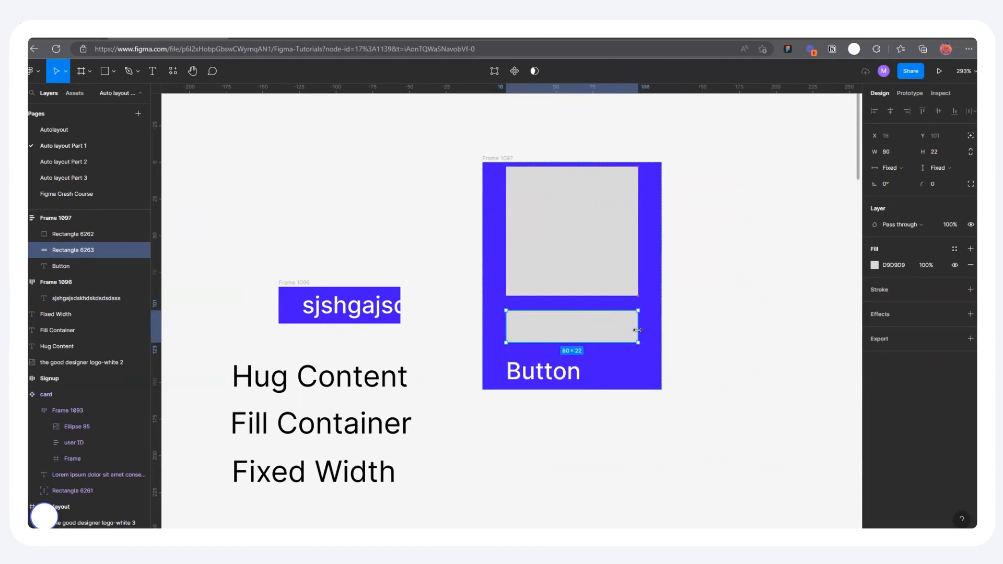
left_click(701, 282)
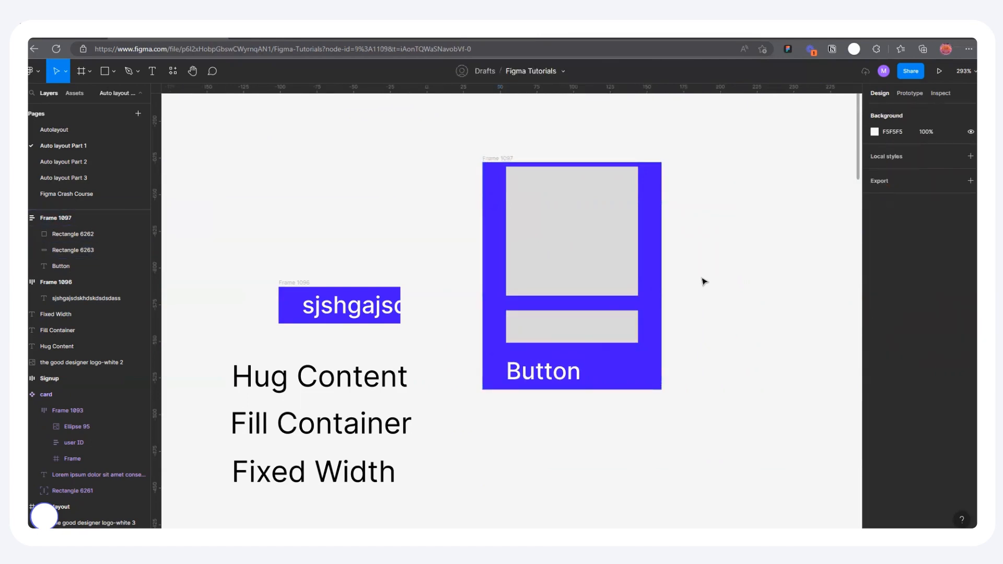
Step: Compare the sizing settings of the vertical frame with those of its top rectangle
left_click(495, 159)
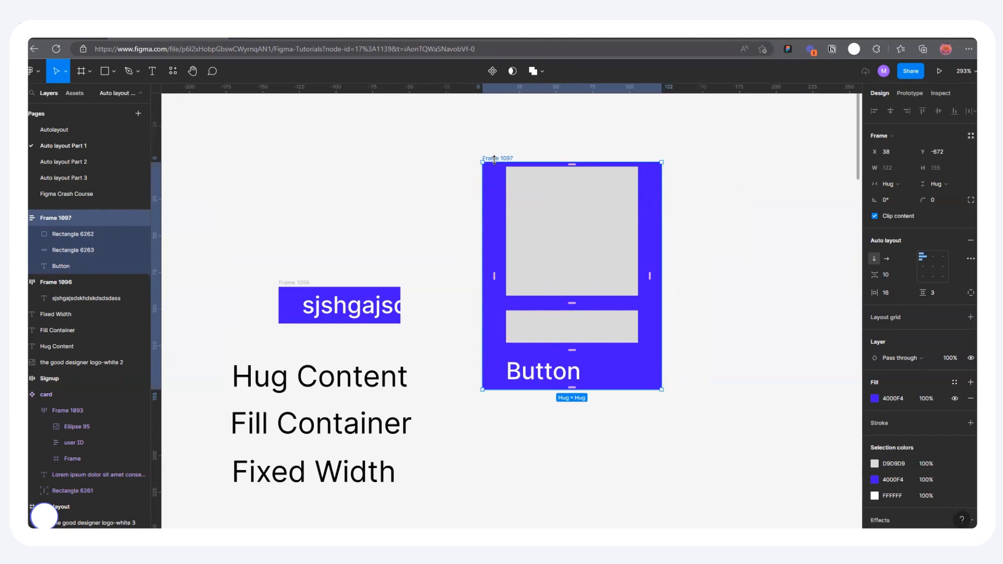
left_click(544, 228)
double_click(564, 273)
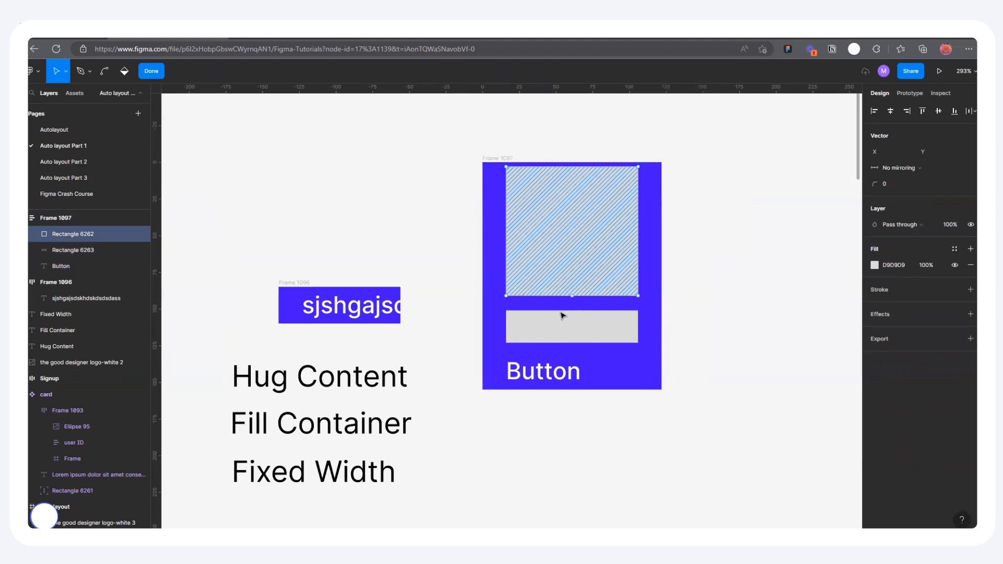
key("Escape")
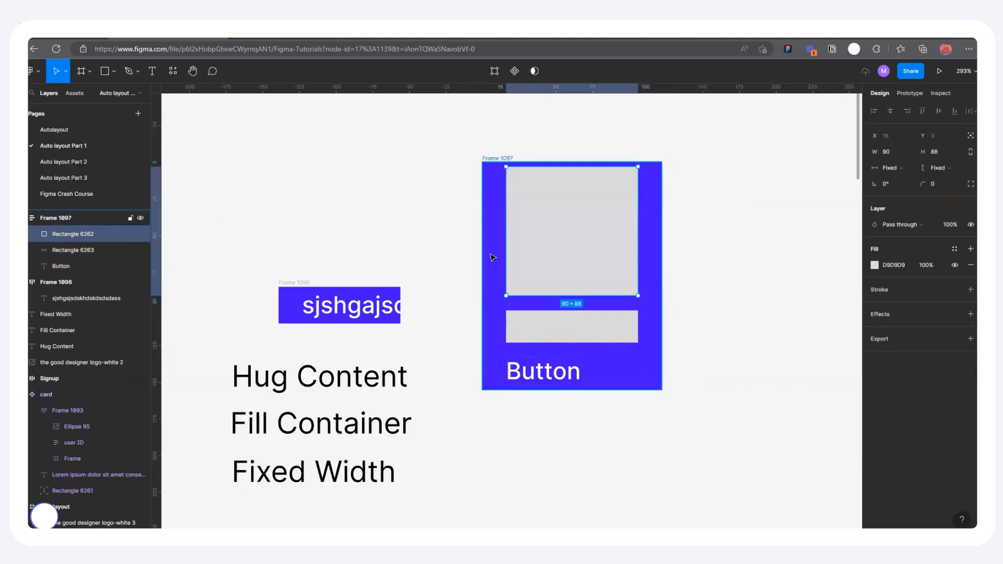
left_click(502, 159)
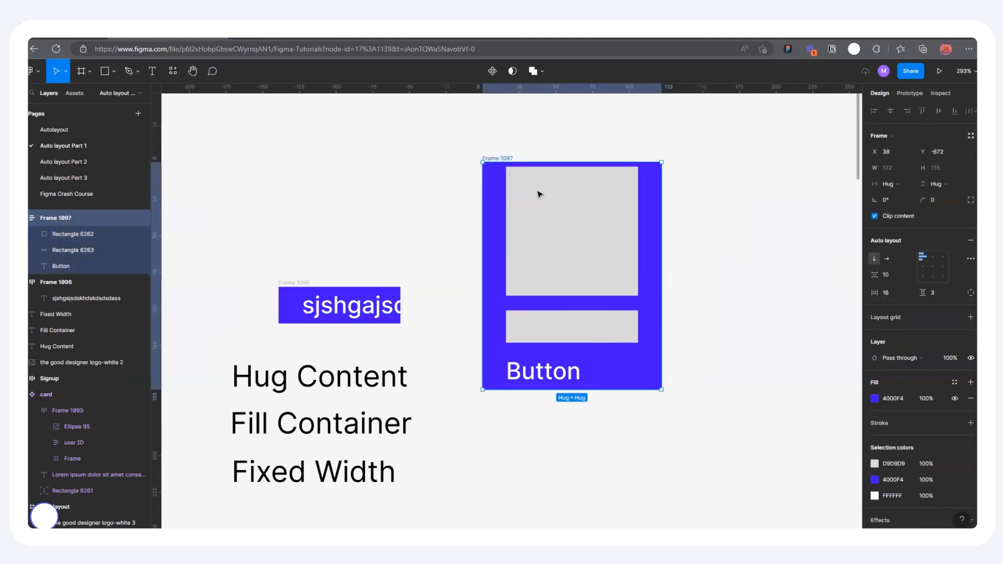
Step: Try widening the top rectangle to about 187, and undo the change
left_click(551, 227)
left_click_drag(635, 194, 780, 203)
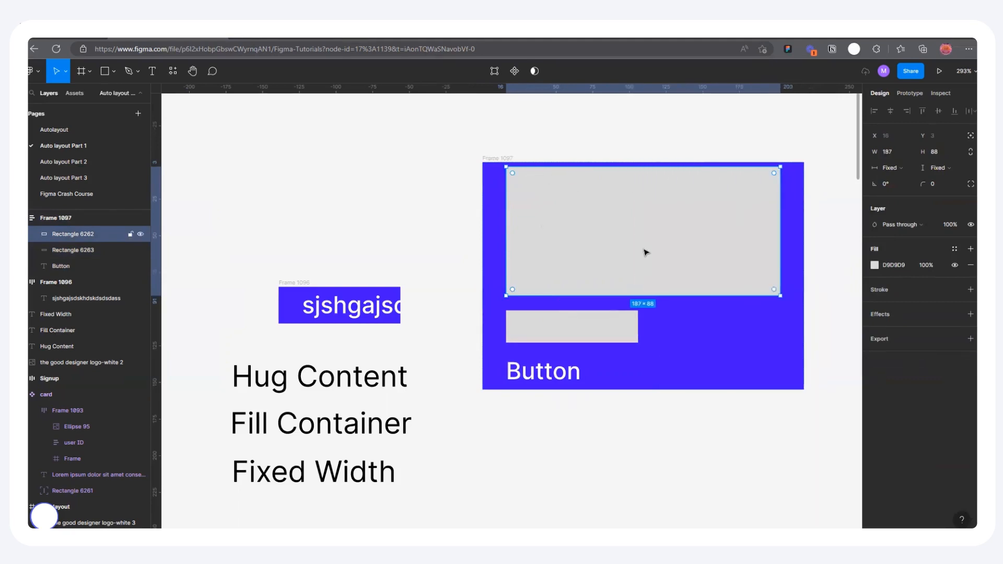
left_click(491, 158)
key("ctrl+z")
key("ctrl+z")
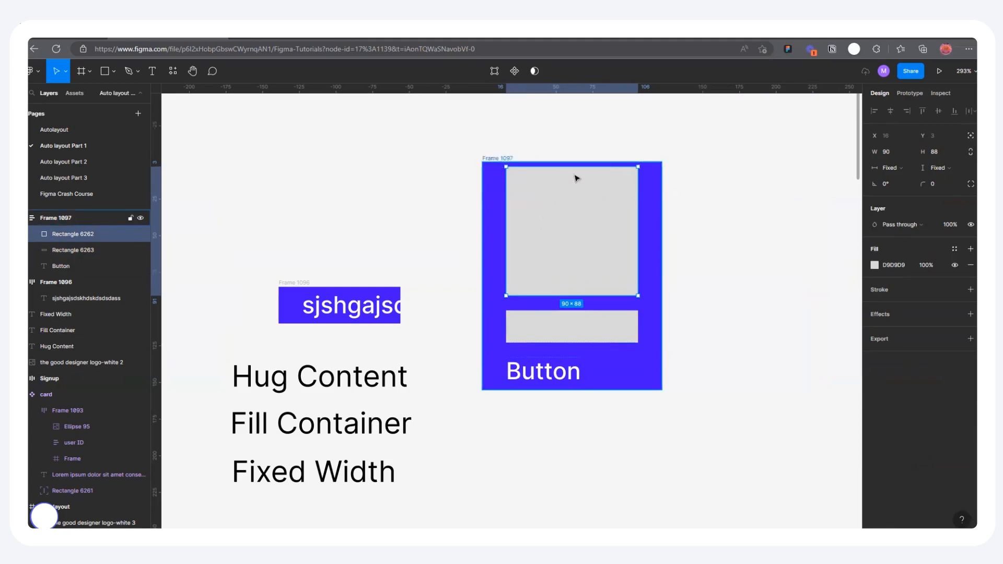
Step: Widen the vertical frame to about 249 by extending its right edge
scroll(587, 239, "up", 2)
scroll(445, 158, "down", 2)
left_click(473, 148)
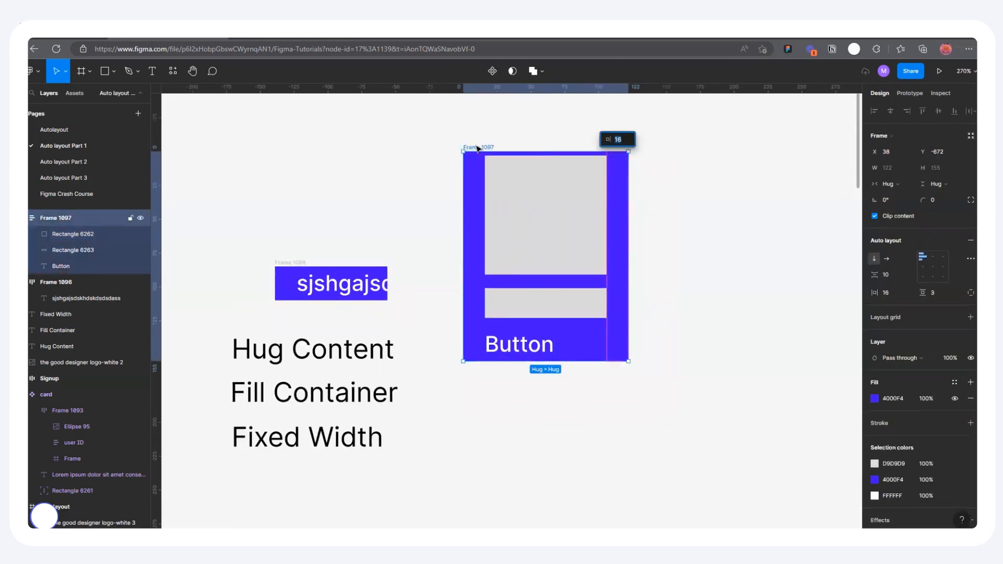
left_click_drag(691, 171, 801, 172)
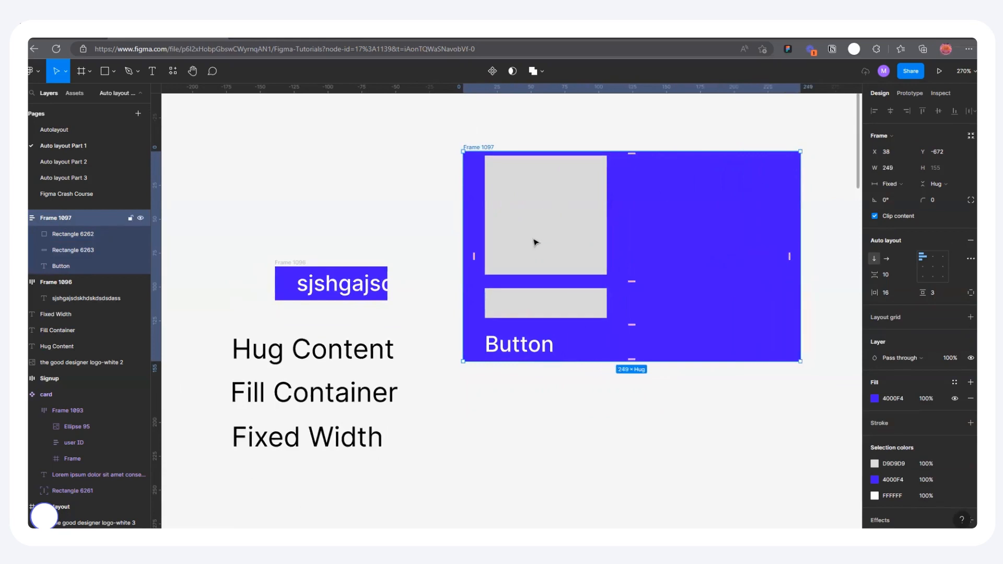
Step: Shorten the top rectangle to about 68 high and set its horizontal sizing to Fill container
left_click(560, 248)
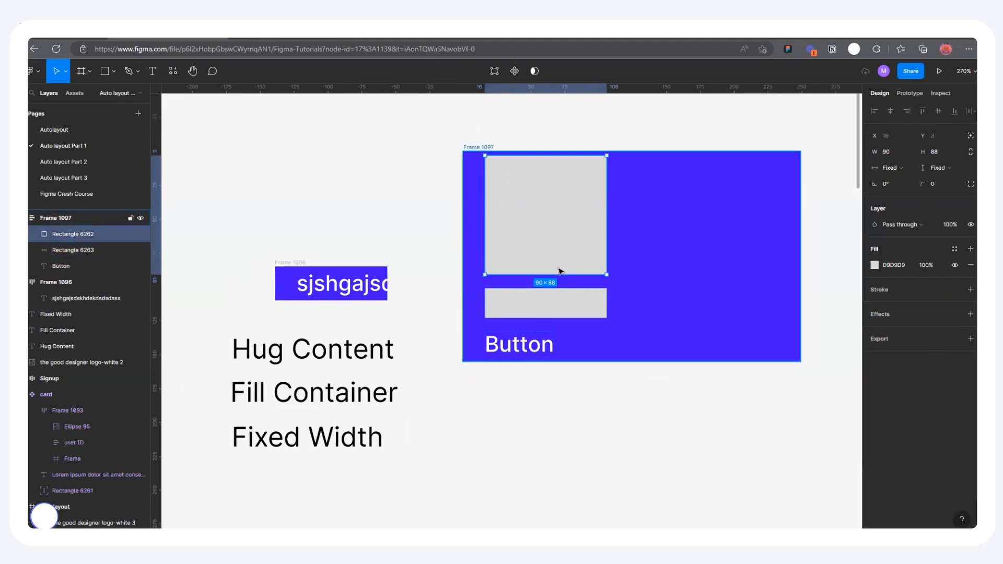
left_click_drag(557, 274, 554, 247)
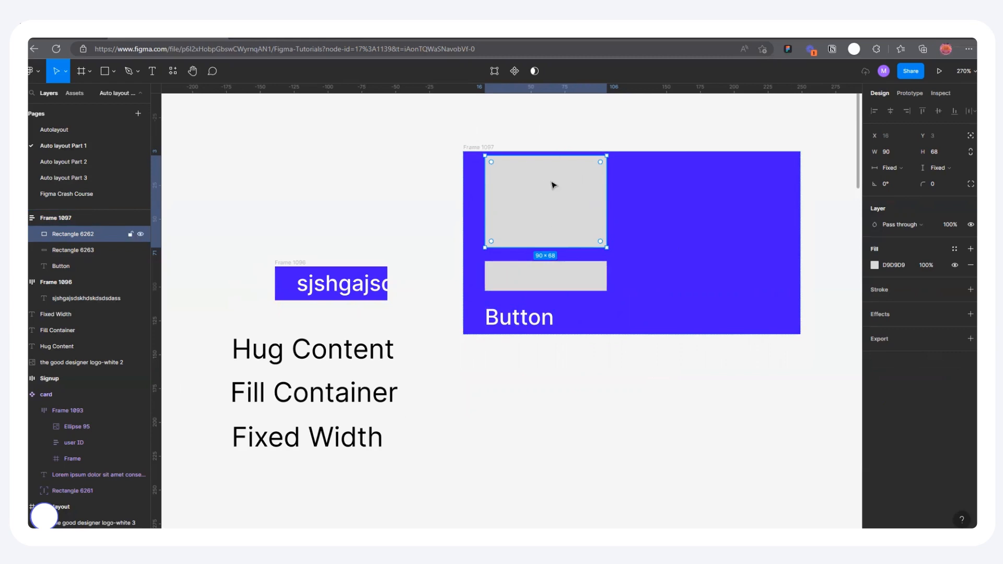
left_click(895, 172)
left_click(904, 181)
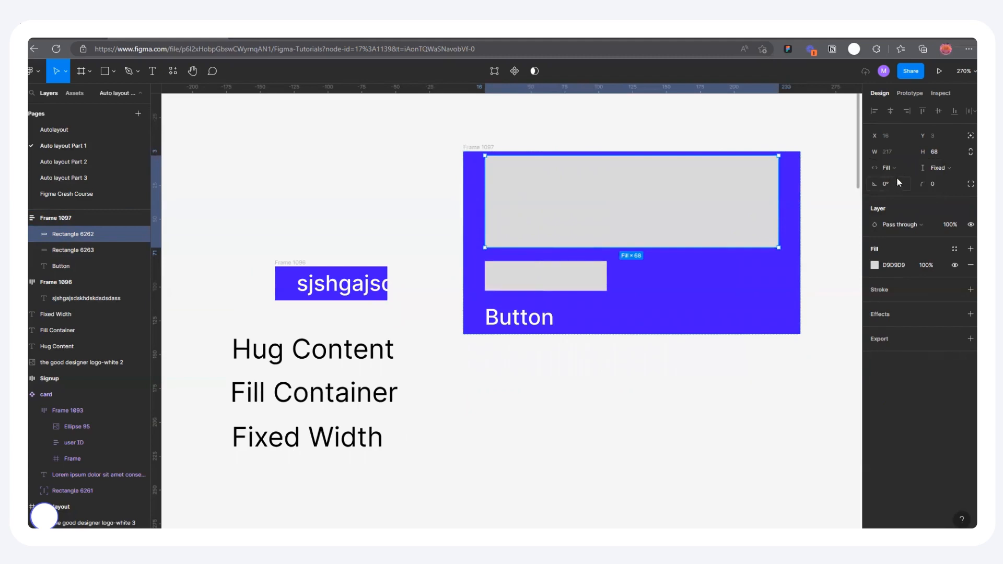
Step: Set the lower rectangle's horizontal sizing to Fill container
left_click(599, 275)
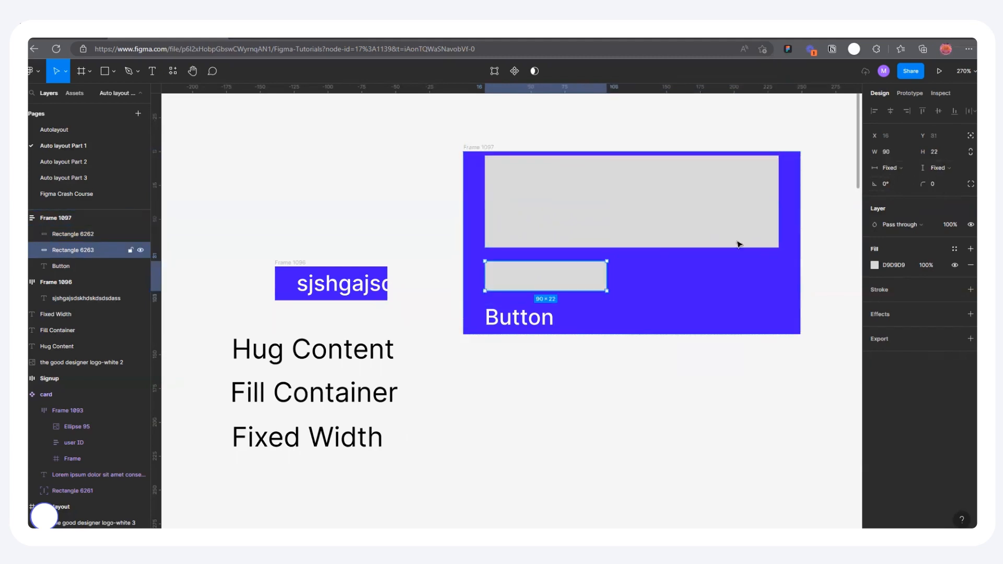
left_click(890, 167)
left_click(893, 180)
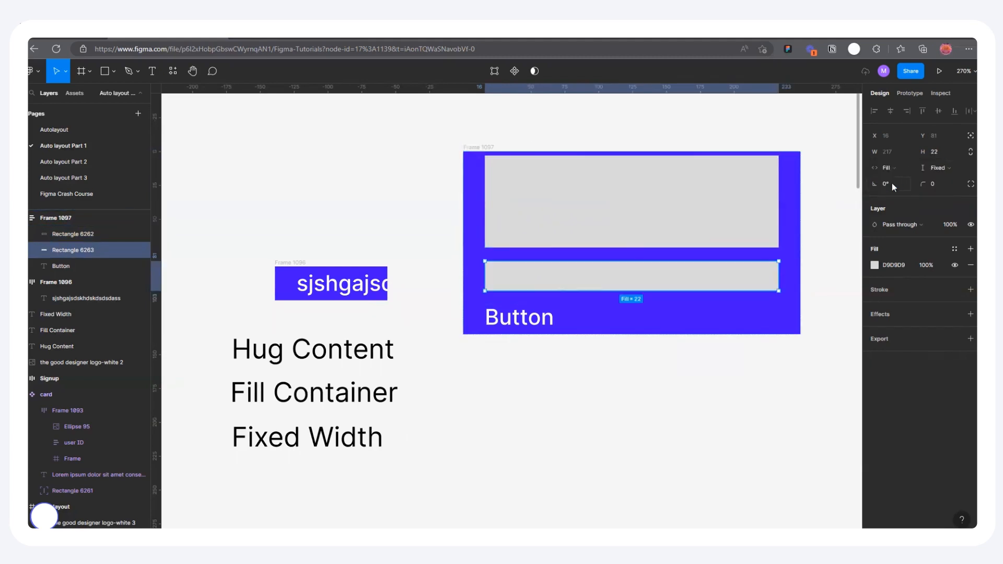
Step: Set the vertical padding of the frame with the two rectangles to 48
left_click(481, 150)
left_click(892, 290)
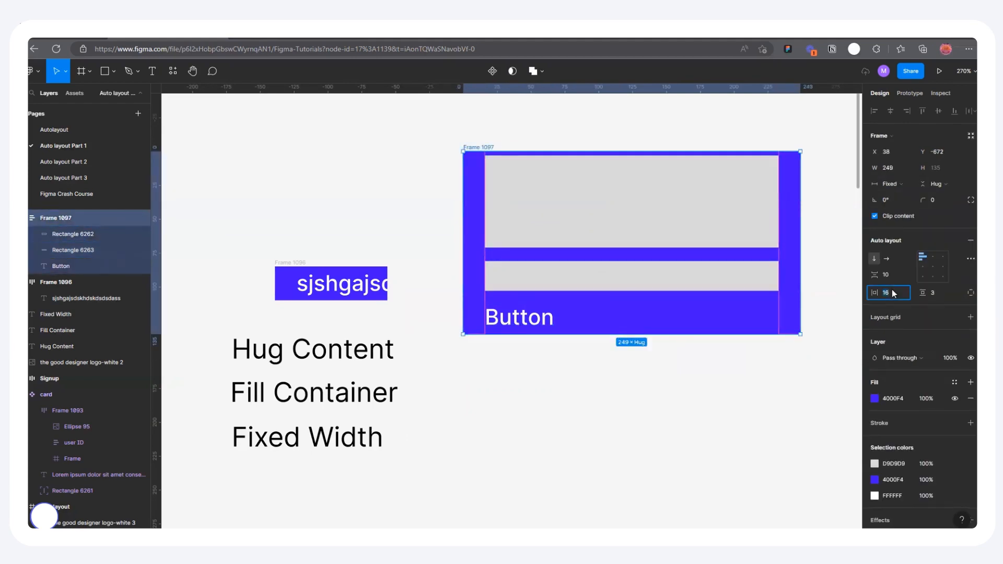
left_click(947, 293)
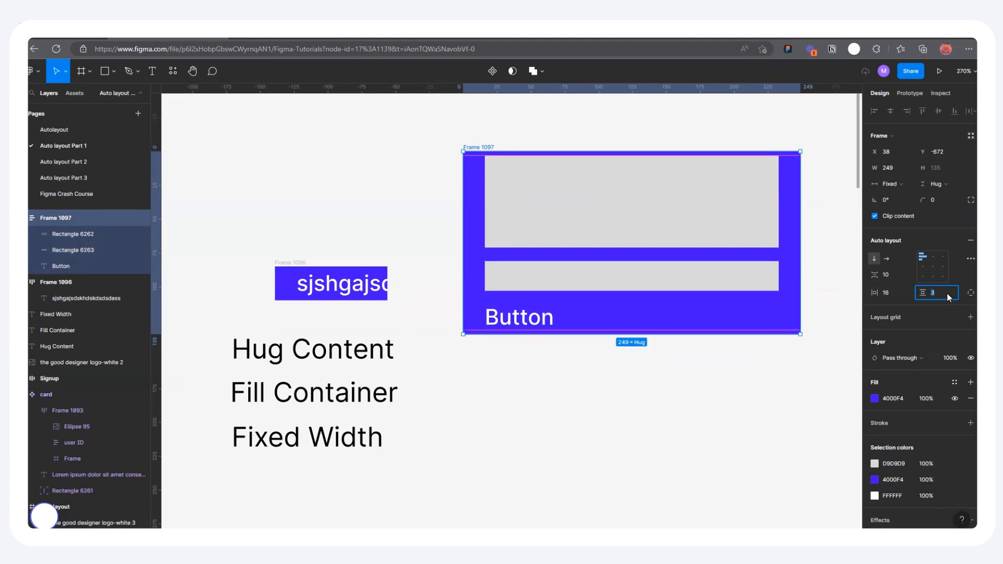
key("Return")
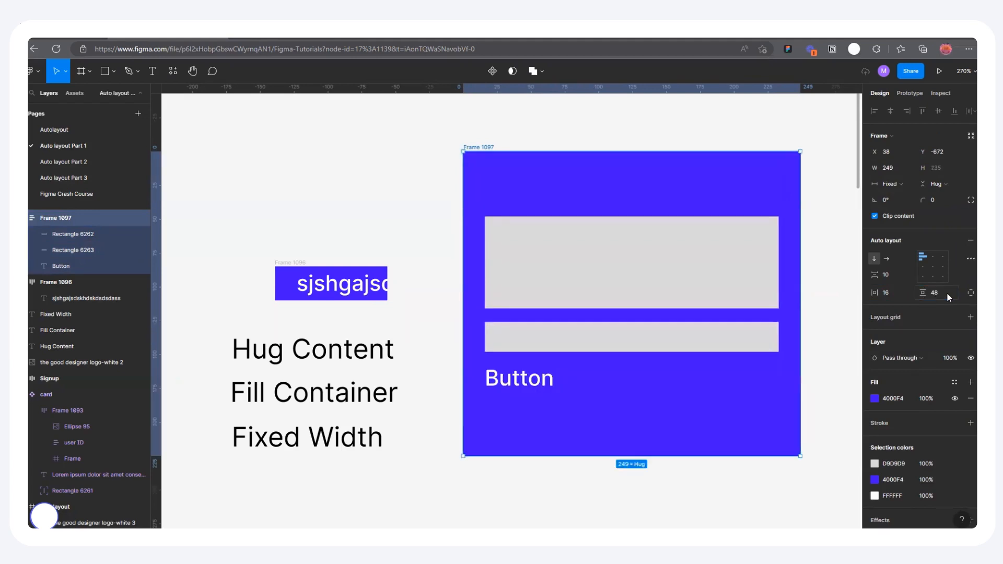
Step: Narrow the frame to about 216 wide and move it up to about X 39, Y -790
scroll(393, 179, "down", 5)
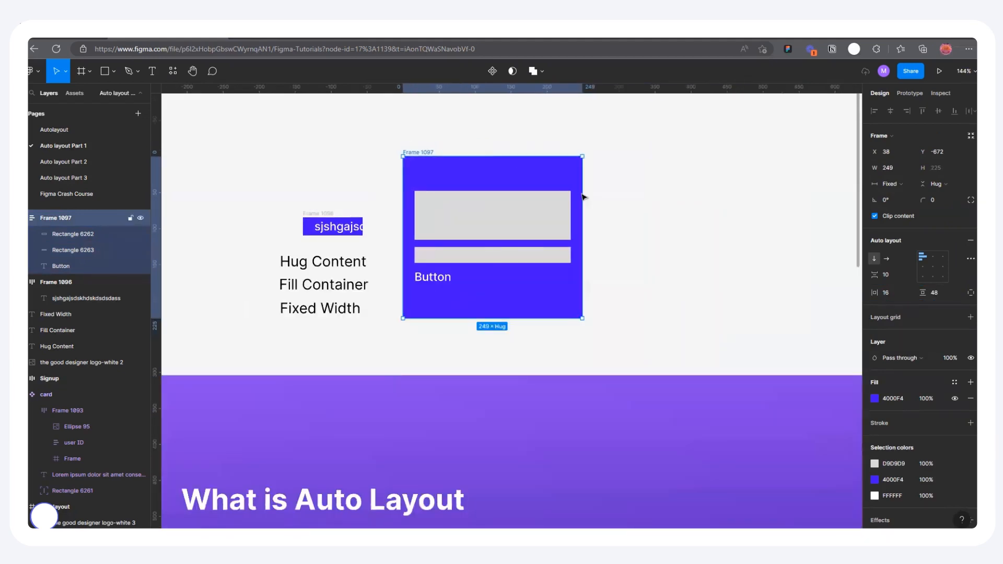
left_click_drag(583, 192, 559, 209)
left_click_drag(430, 155, 432, 130)
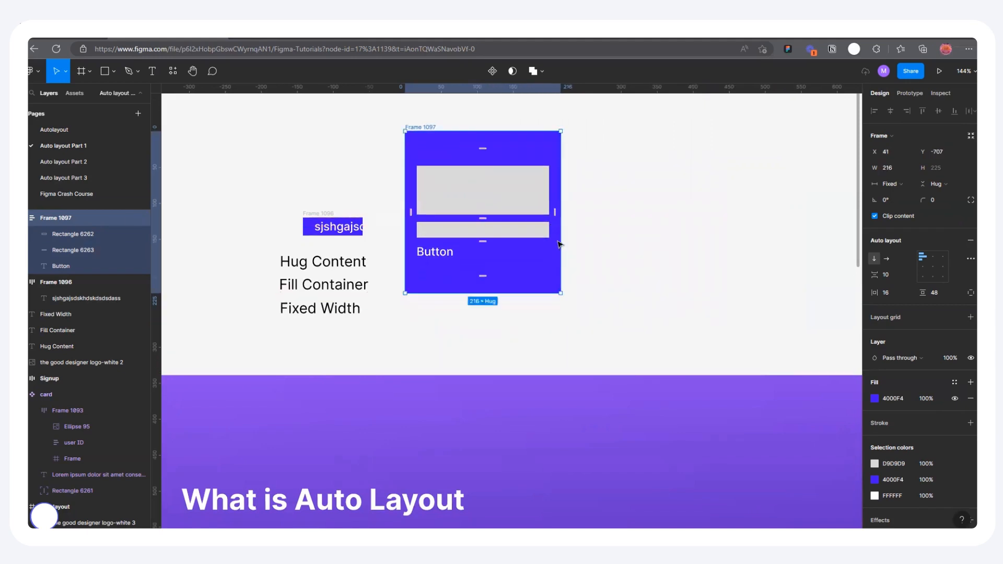
scroll(583, 353, "down", 3)
scroll(476, 148, "up", 5)
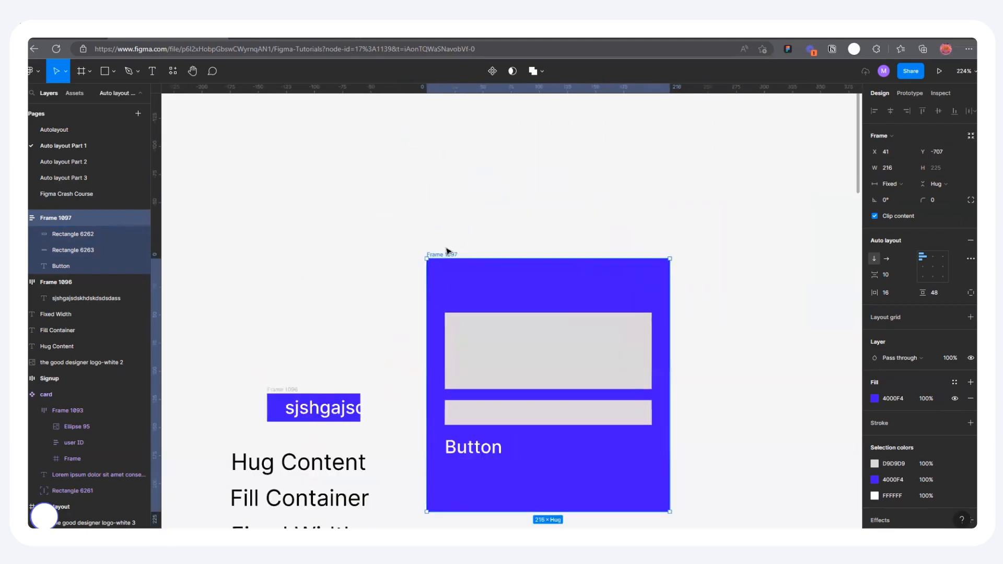
left_click_drag(441, 254, 439, 162)
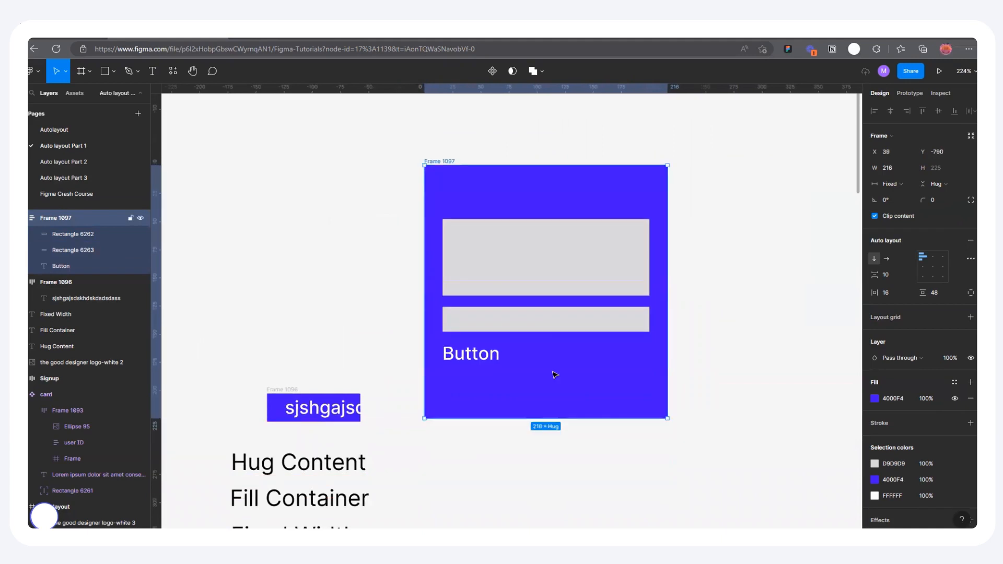
Step: Extend the frame's bottom edge downward to give it a fixed height of about 240
scroll(521, 115, "down", 2)
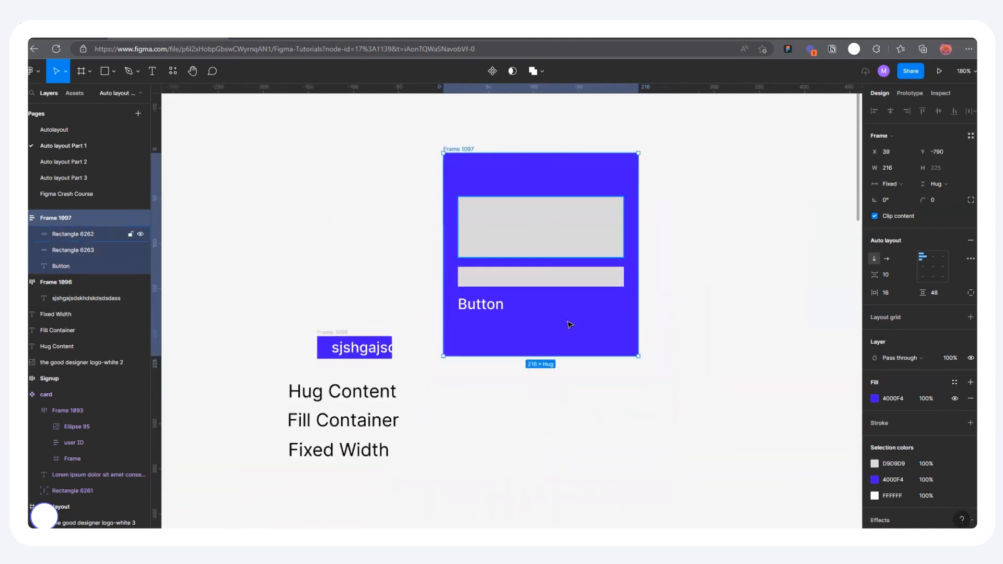
mouse_move(553, 357)
left_mouse_down()
mouse_move(558, 496)
mouse_move(564, 369)
left_mouse_up()
scroll(514, 239, "up", 2)
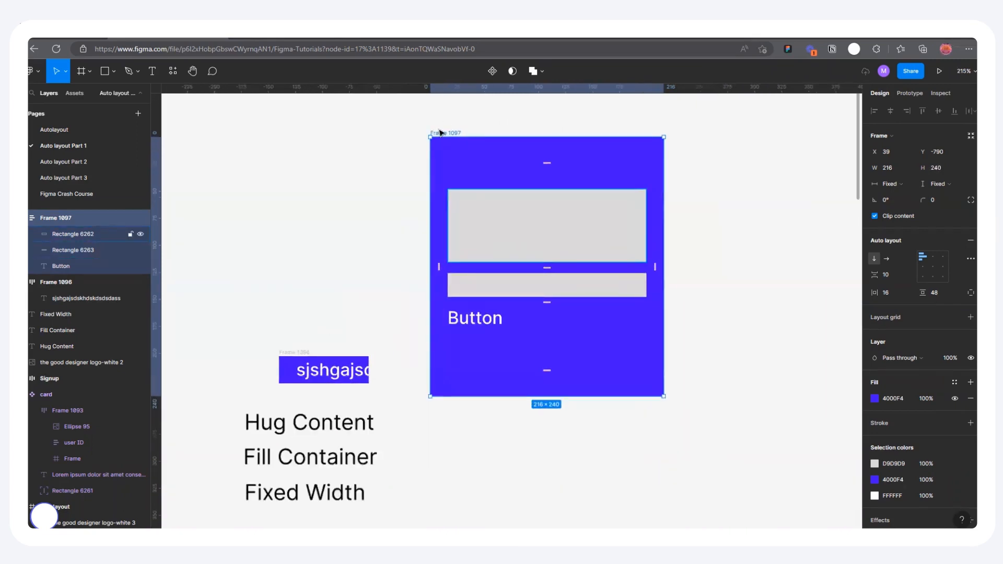
Step: Try narrowing the frame to about 111 wide, and undo the change
left_click_drag(767, 225, 550, 235)
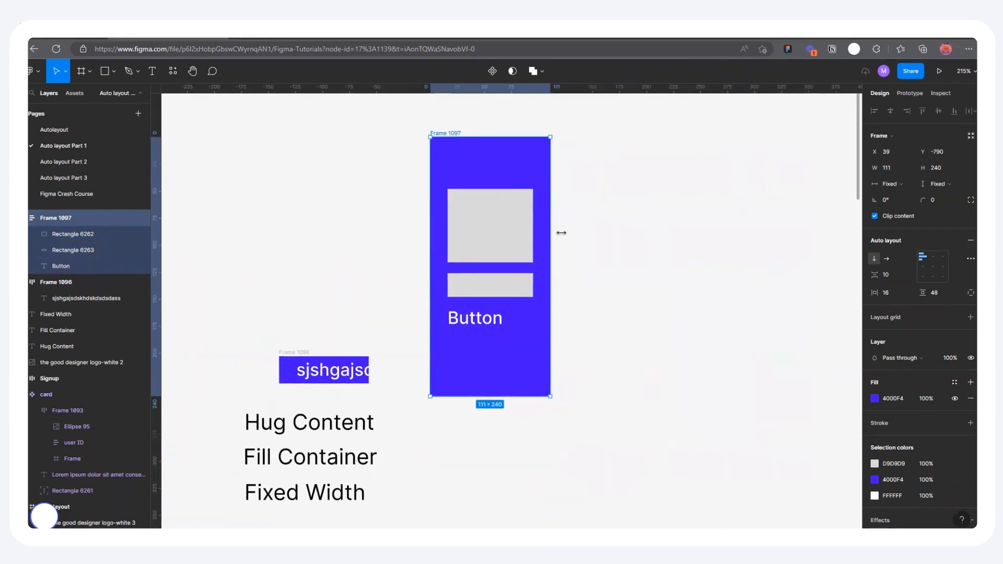
key("ctrl+z")
Step: Keep the top rectangle's width on Fill container and set its vertical sizing to Fill container as well
left_click(560, 242)
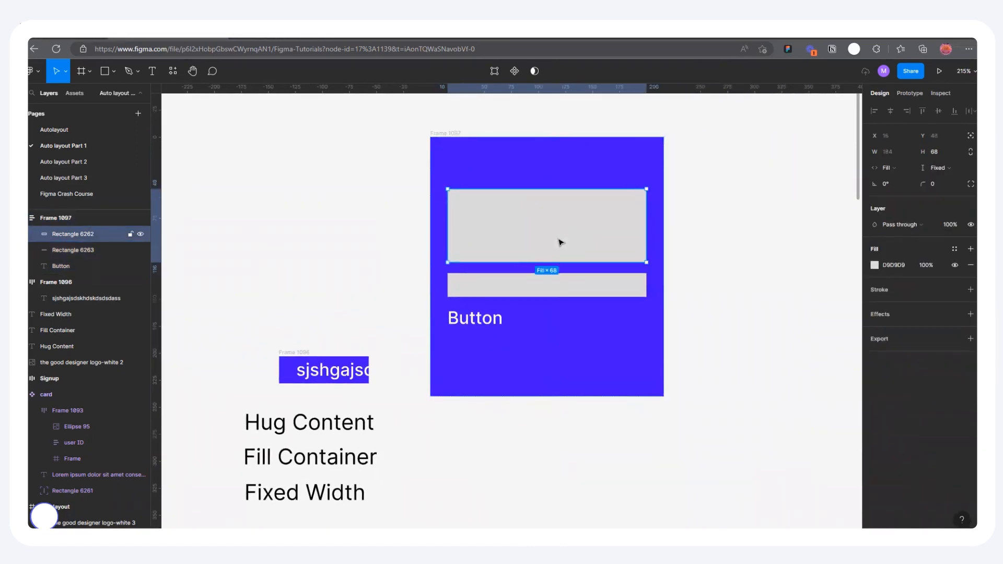
left_click(887, 173)
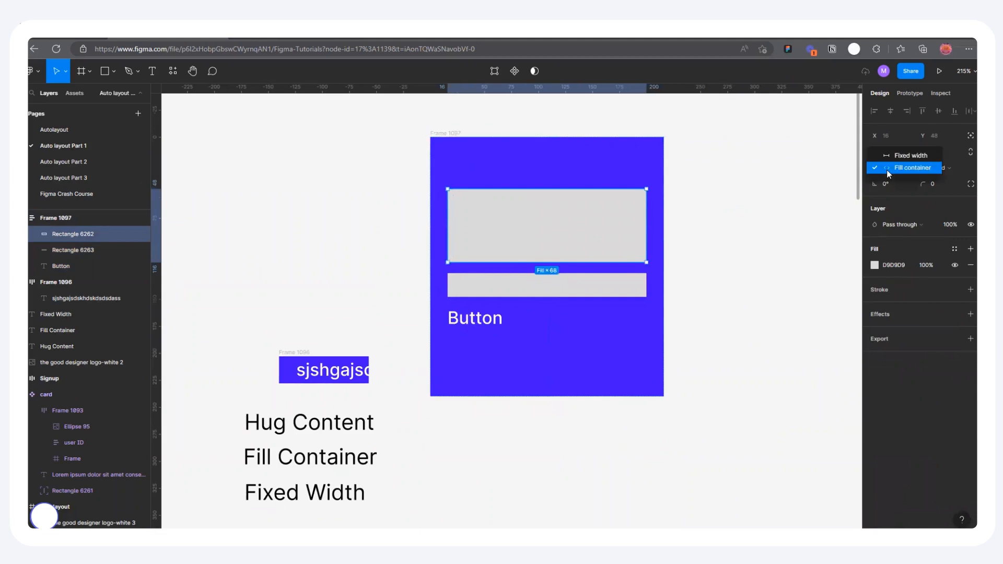
left_click(887, 168)
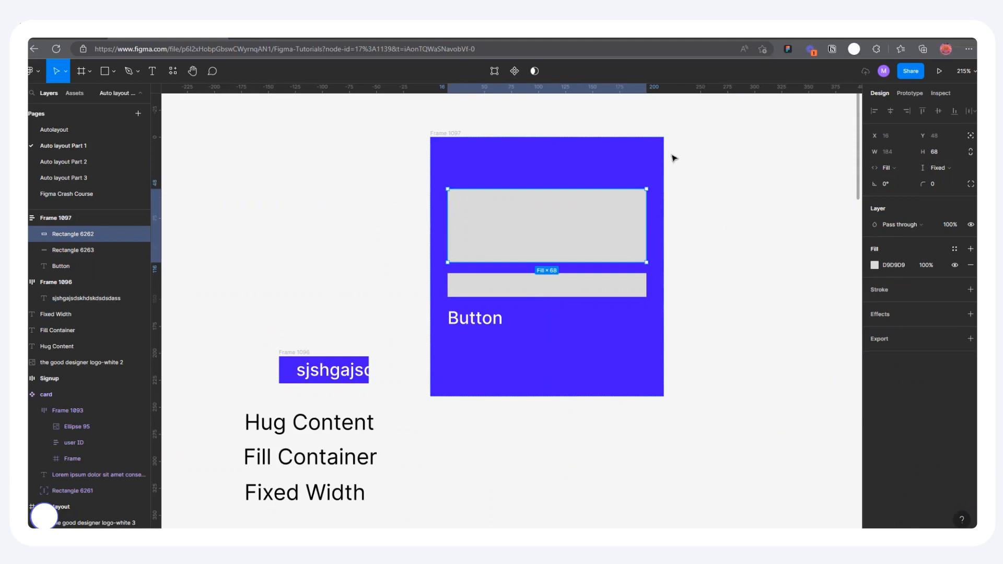
left_click(935, 168)
left_click(935, 179)
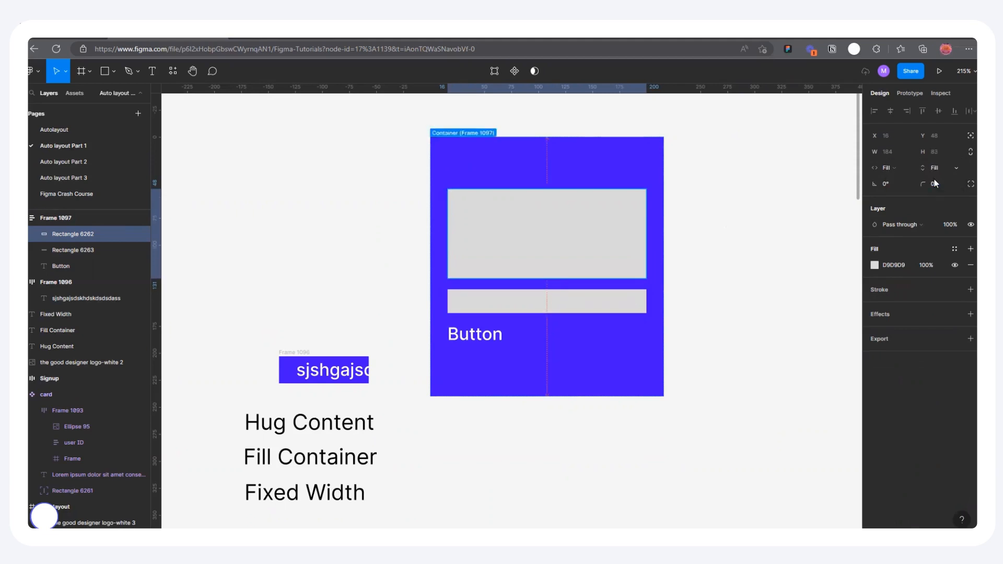
Step: Enlarge the frame in width and height until its top rectangle measures about 352 by 114, and check that rectangle
left_click(439, 133)
scroll(434, 136, "down", 5)
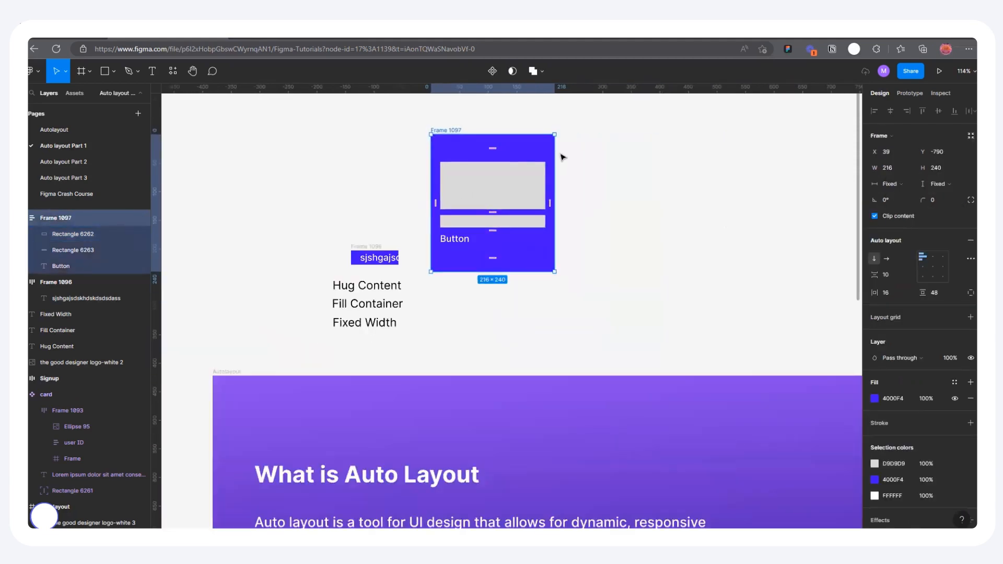
left_click_drag(686, 160, 650, 209)
left_click_drag(606, 335, 601, 289)
double_click(533, 197)
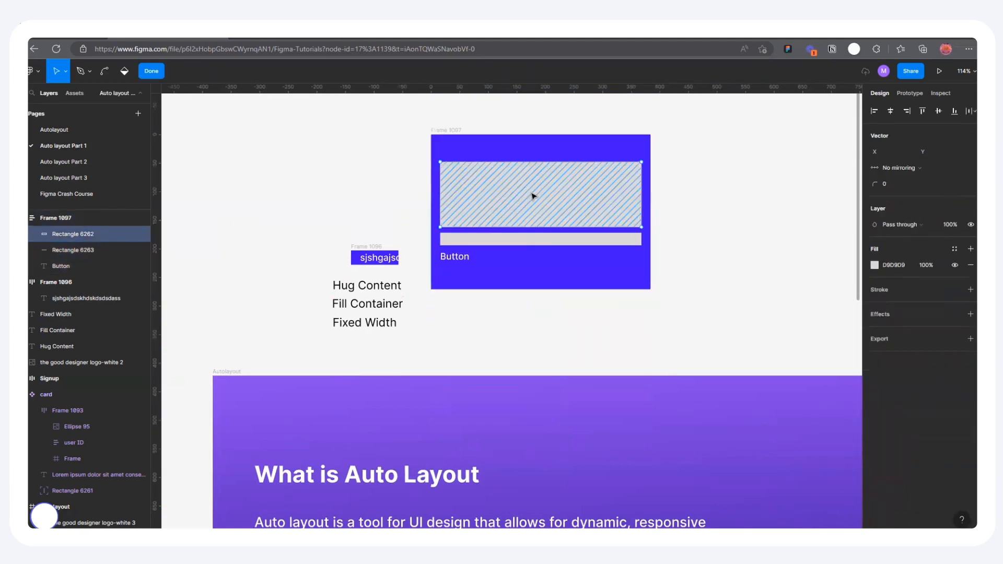
key("Escape")
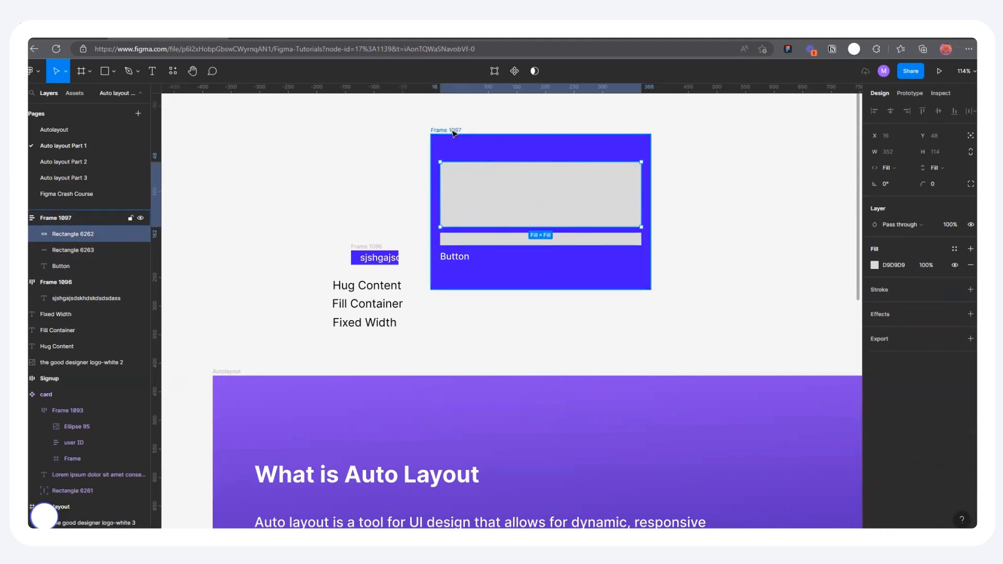
Step: Stretch the frame far downward and shrink it back until it is slightly shorter than before
left_click(533, 263)
left_click_drag(527, 290, 529, 425)
left_click_drag(529, 339, 518, 226)
Step: Set the lower rectangle's vertical sizing to Fill container
left_click(518, 225)
left_click(926, 165)
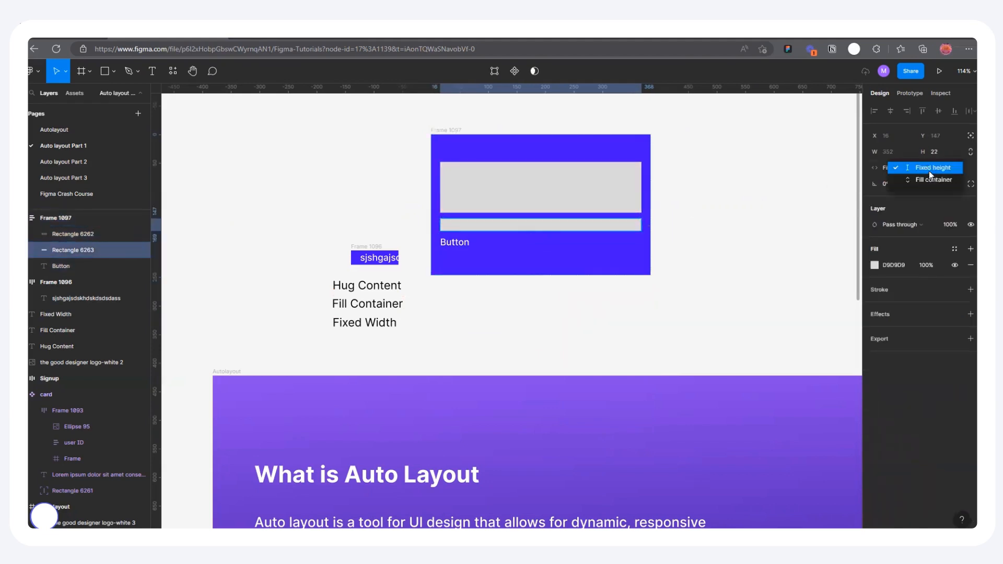
left_click(928, 179)
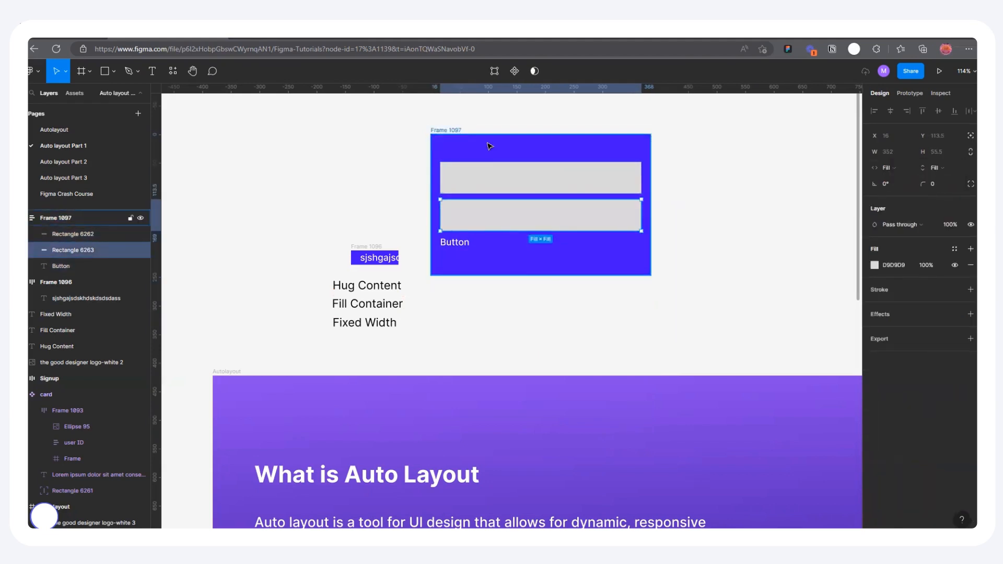
Step: Stretch the tall blue frame to about 384 by 503 and move it up clear of the purple section
left_click(78, 218)
left_click_drag(537, 280, 544, 438)
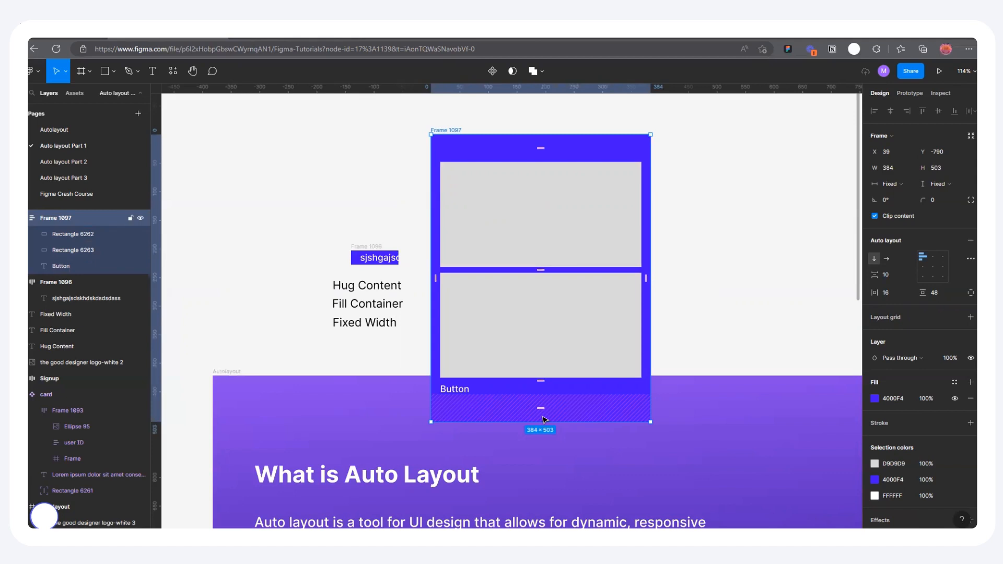
scroll(612, 365, "up", 2)
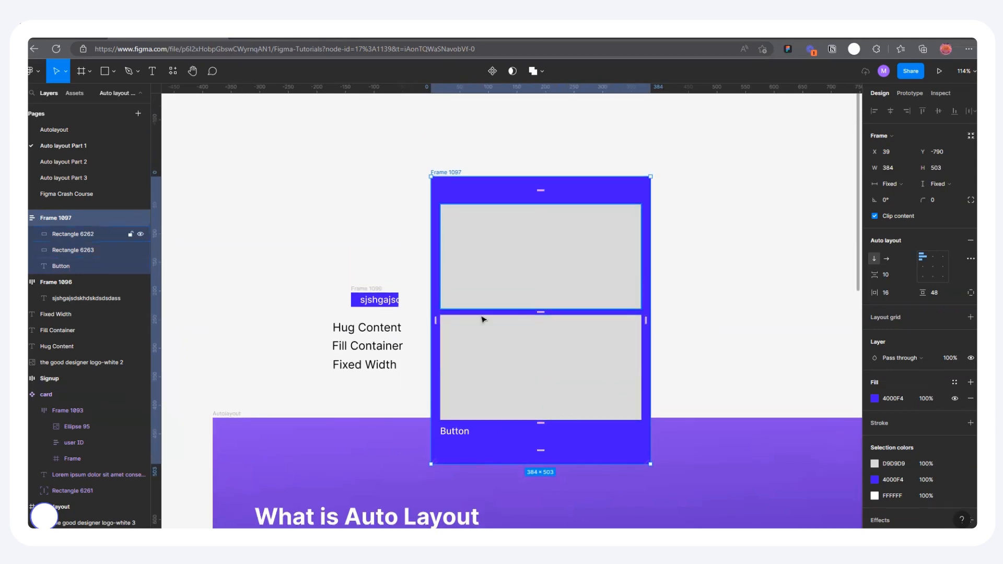
scroll(514, 293, "down", 3)
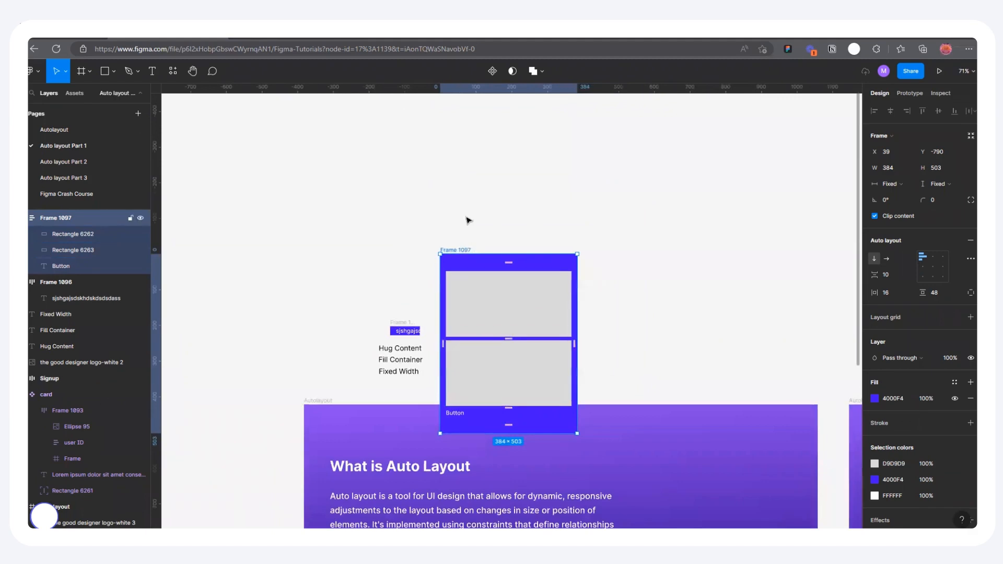
left_click_drag(457, 250, 474, 181)
scroll(569, 269, "up", 5)
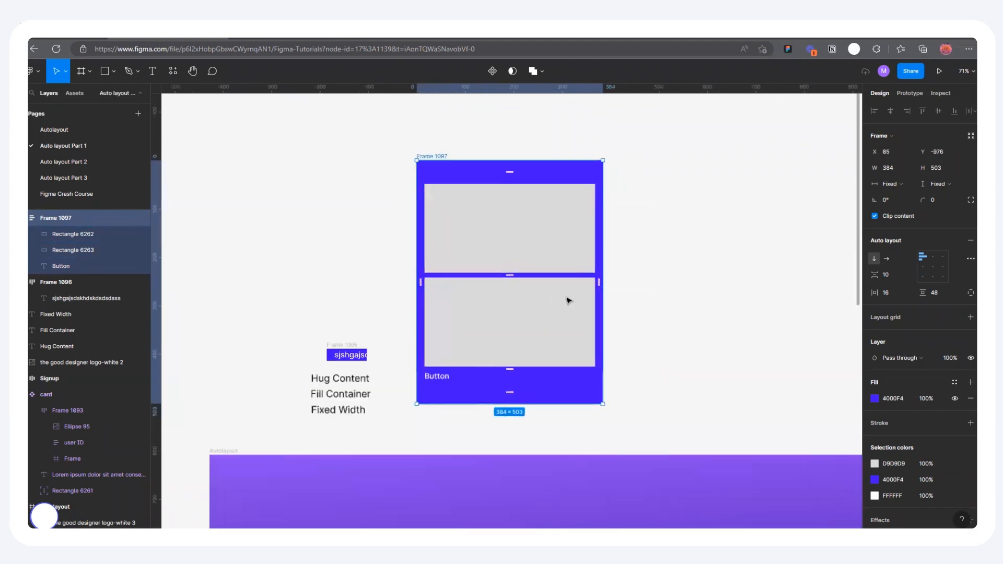
Step: Resize the blue frame to about 222 wide by 322 high and shift it slightly downward
left_click_drag(543, 424, 542, 286)
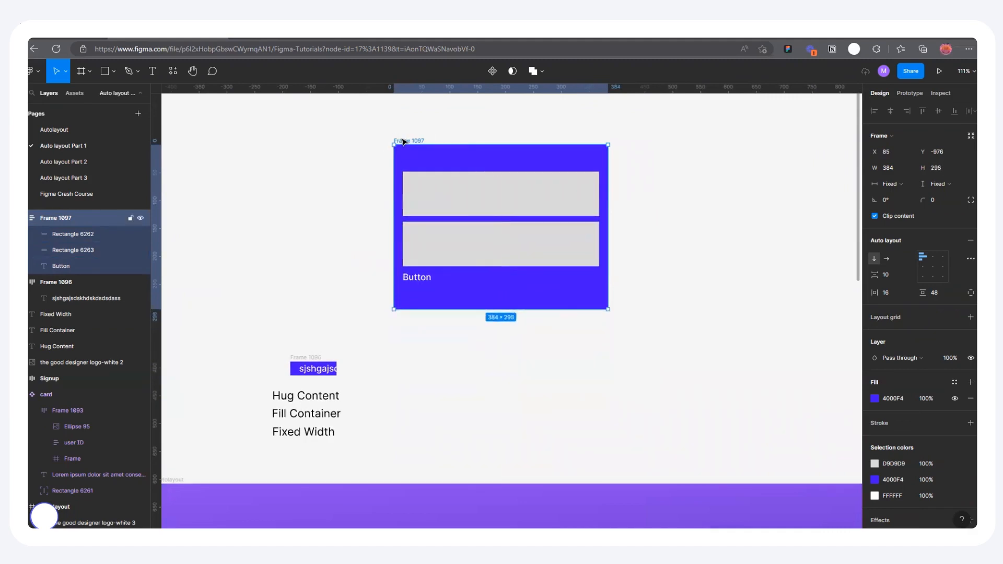
left_click_drag(405, 157, 404, 161)
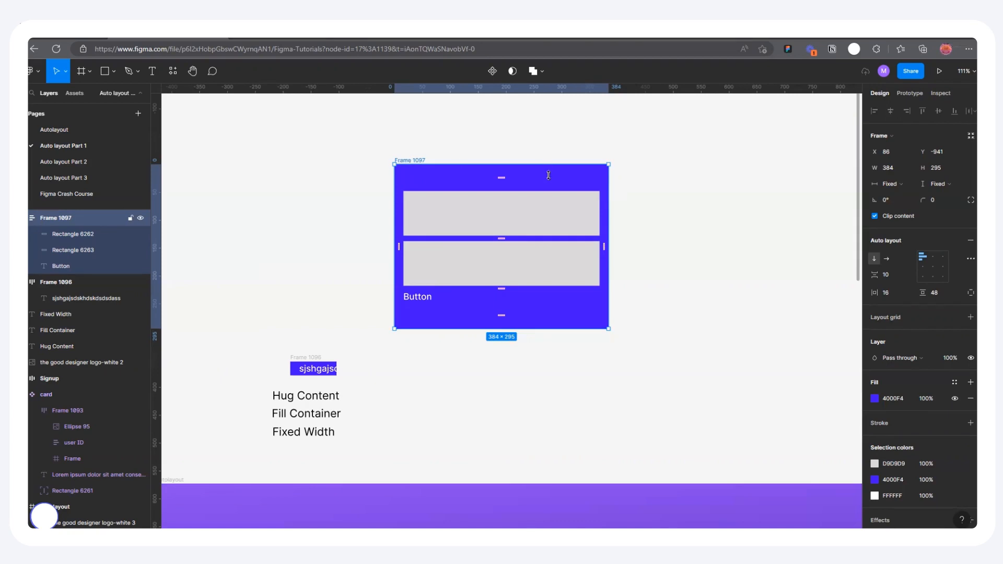
left_click_drag(609, 204, 518, 194)
left_click_drag(459, 329, 468, 282)
Step: Examine the width and height sizing modes of both rectangles and of their parent frame
left_click(471, 230)
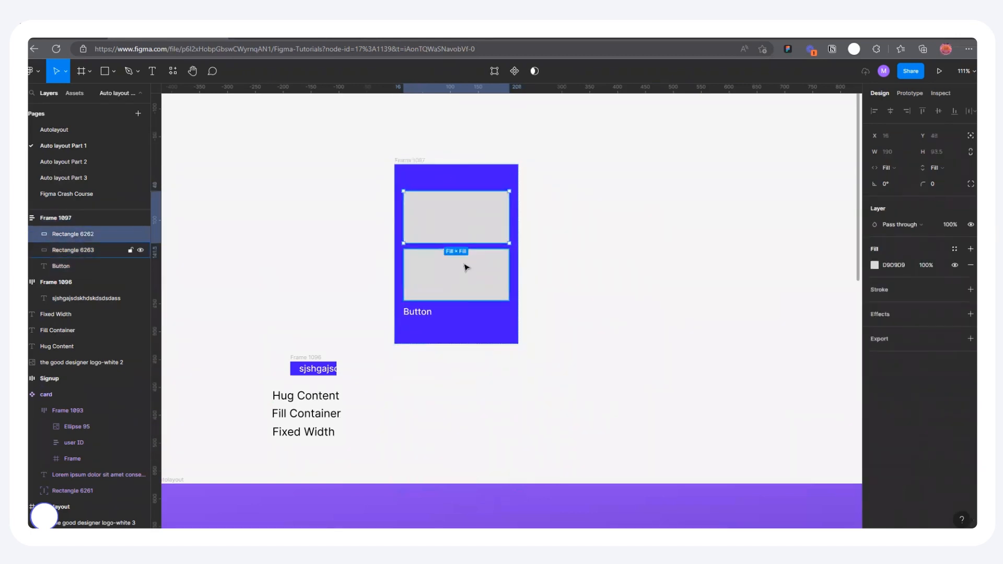
left_click(465, 266)
scroll(470, 183, "up", 2)
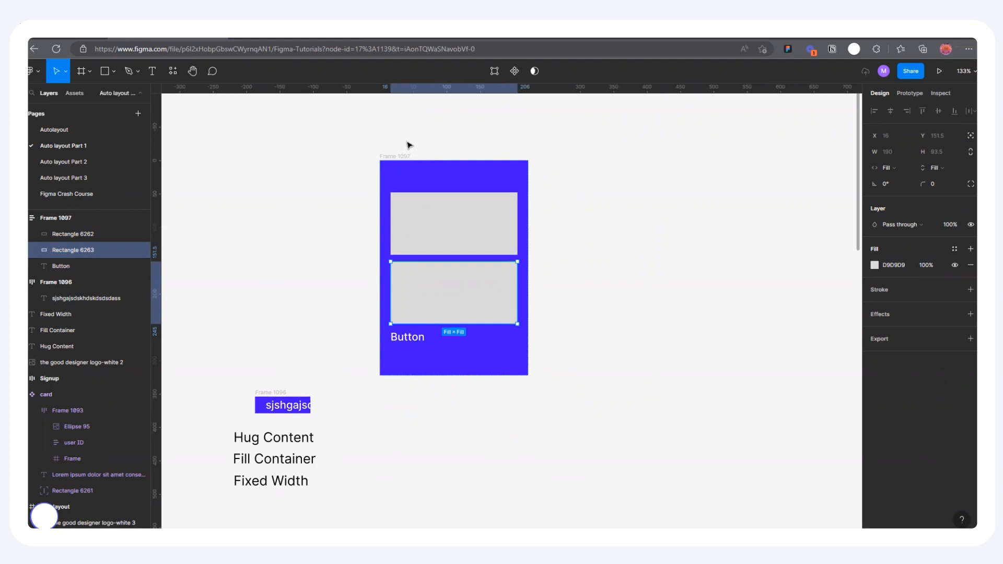
scroll(472, 170, "up", 2)
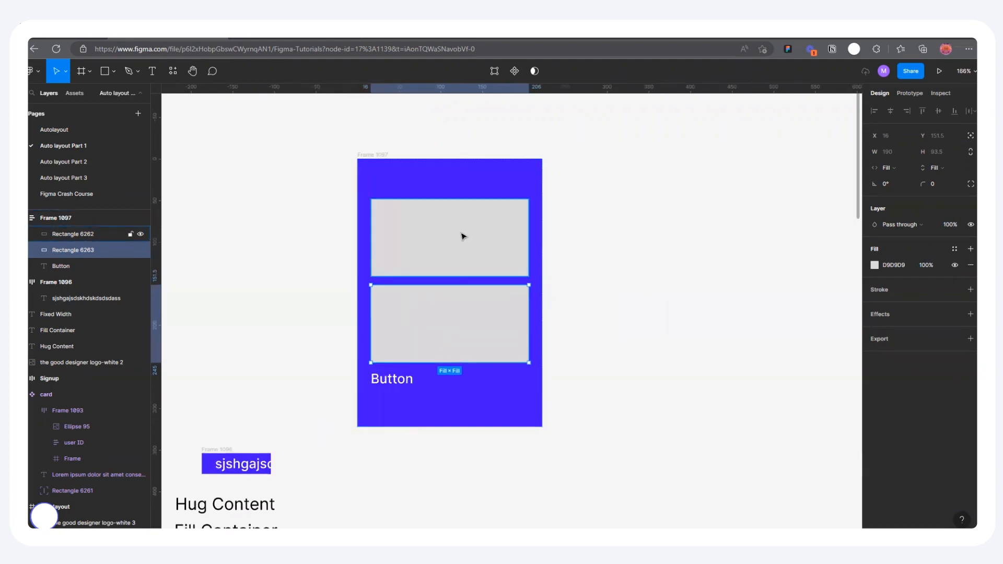
left_click(462, 236)
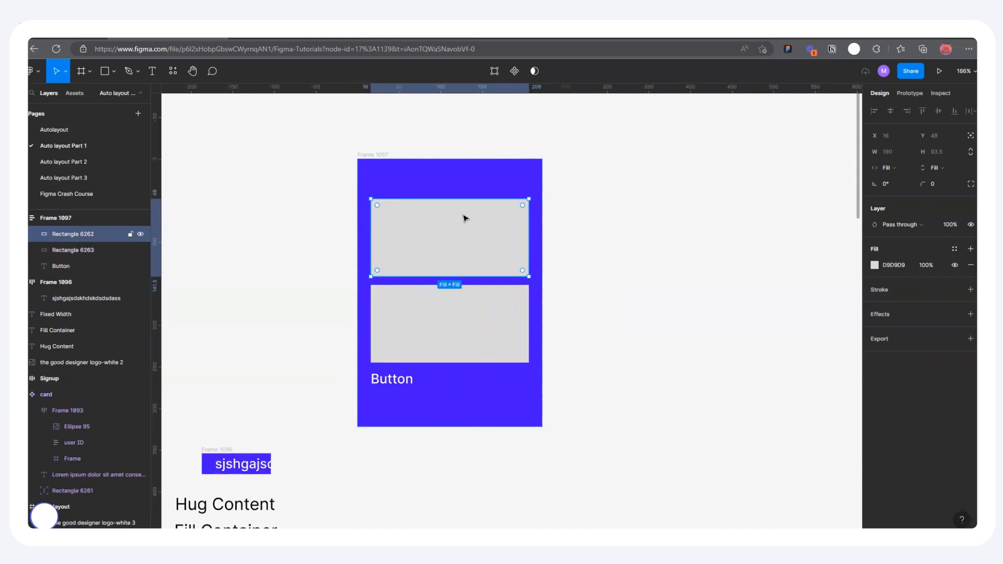
scroll(463, 198, "up", 2)
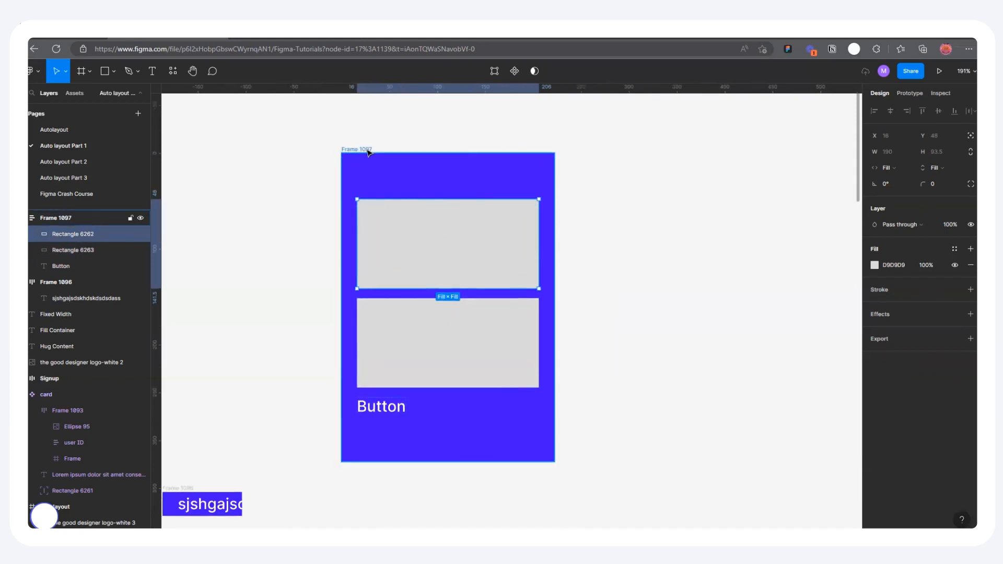
left_click(360, 151)
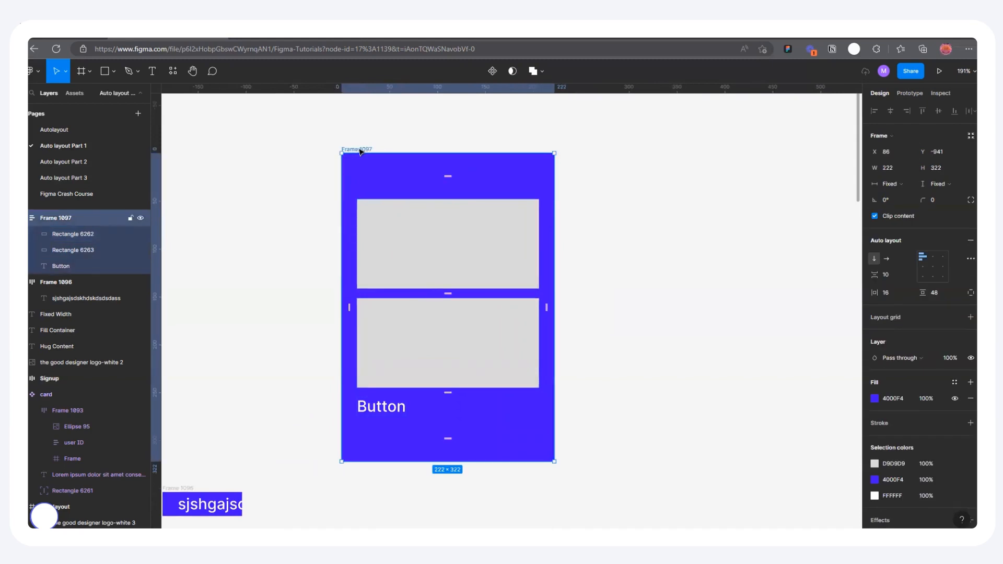
left_click(382, 269)
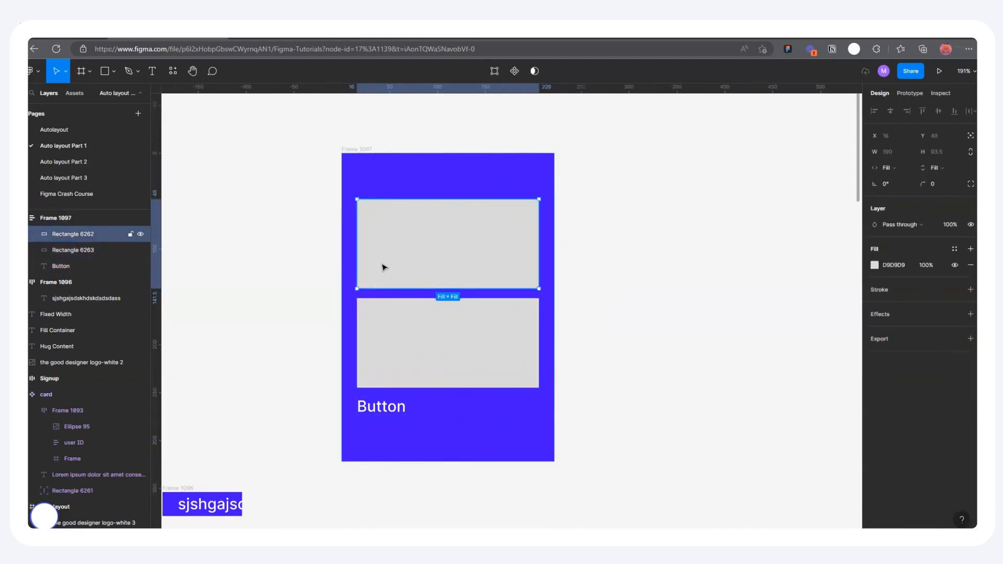
left_click(401, 340)
left_click(423, 267)
scroll(496, 273, "down", 10)
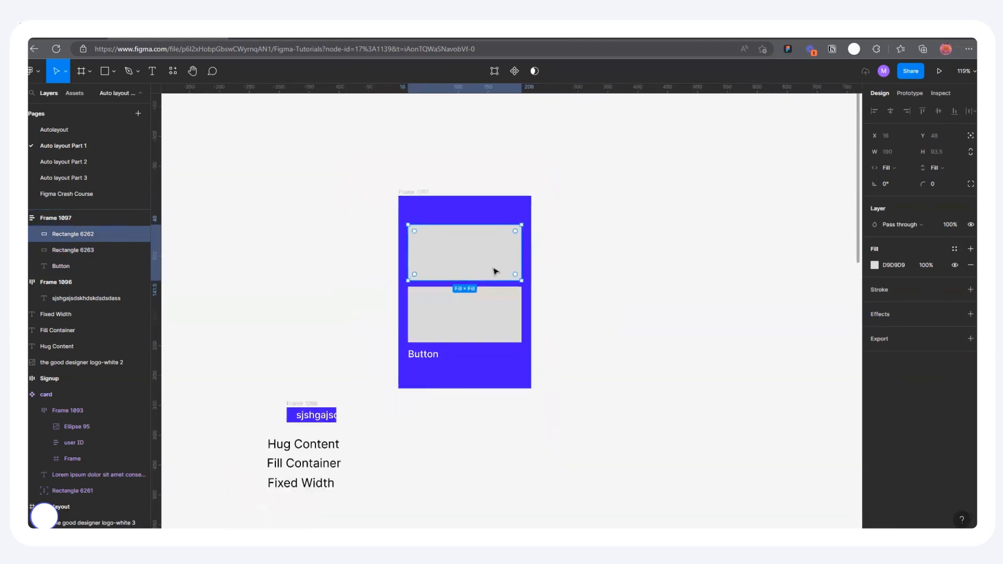
scroll(495, 273, "up", 5)
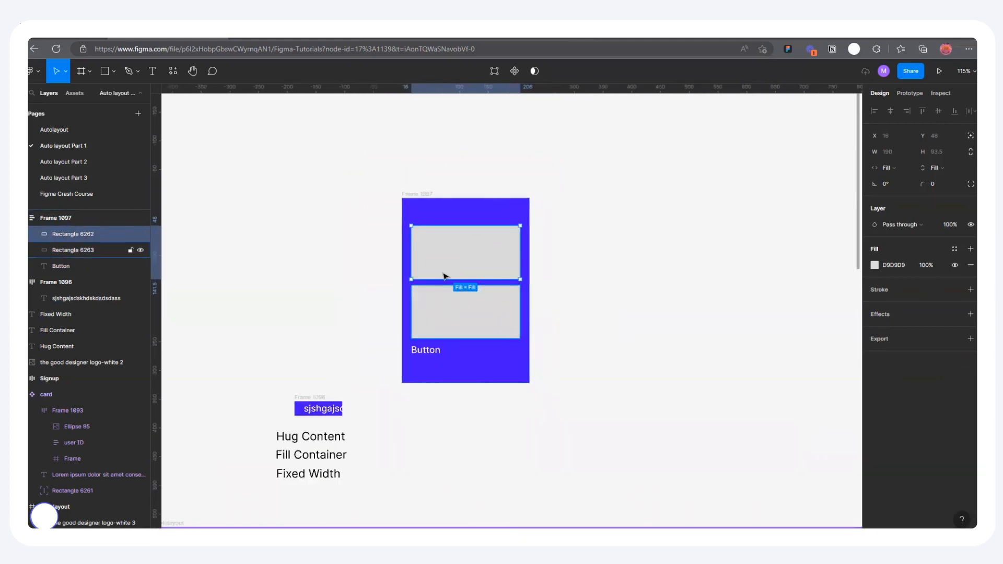
Step: Duplicate the small clipped-text frame into the empty space beside the tall frame and replace the copy's text with "Button"
left_click_drag(307, 399, 606, 241)
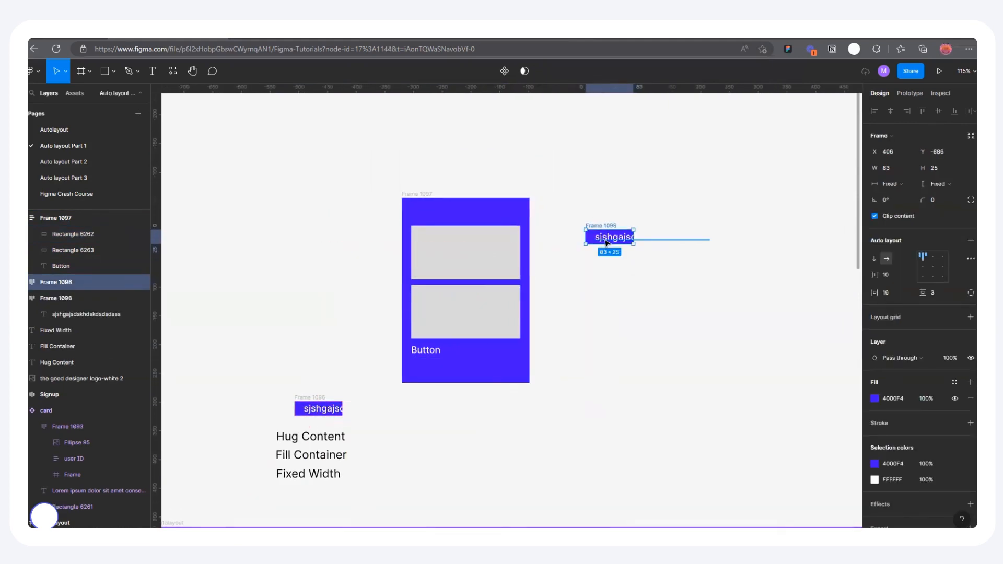
double_click(609, 243)
scroll(620, 243, "up", 2)
scroll(620, 242, "up", 3)
double_click(619, 241)
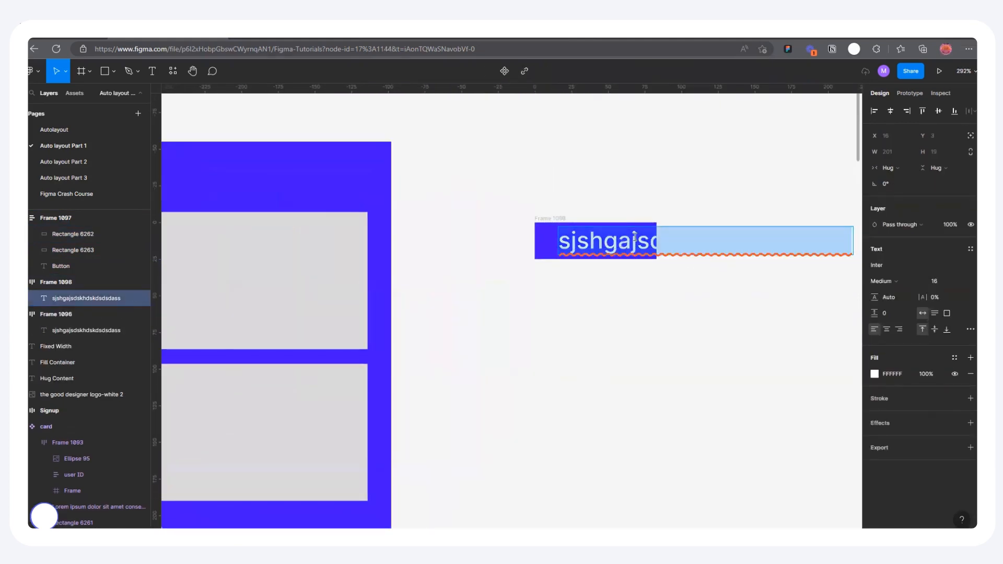
left_click_drag(638, 244, 698, 266)
key("BackSpace")
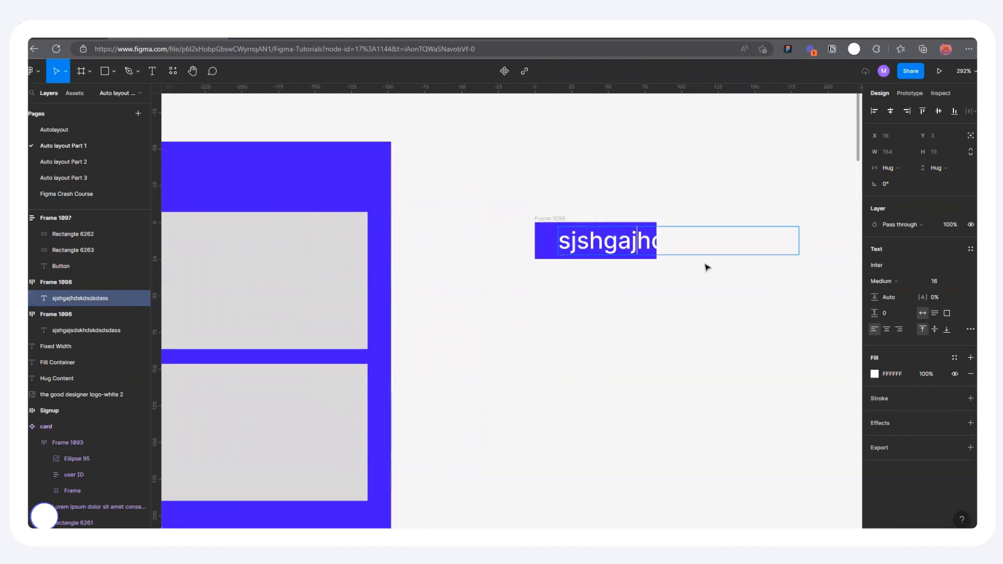
key("Escape")
double_click(615, 242)
type("Button")
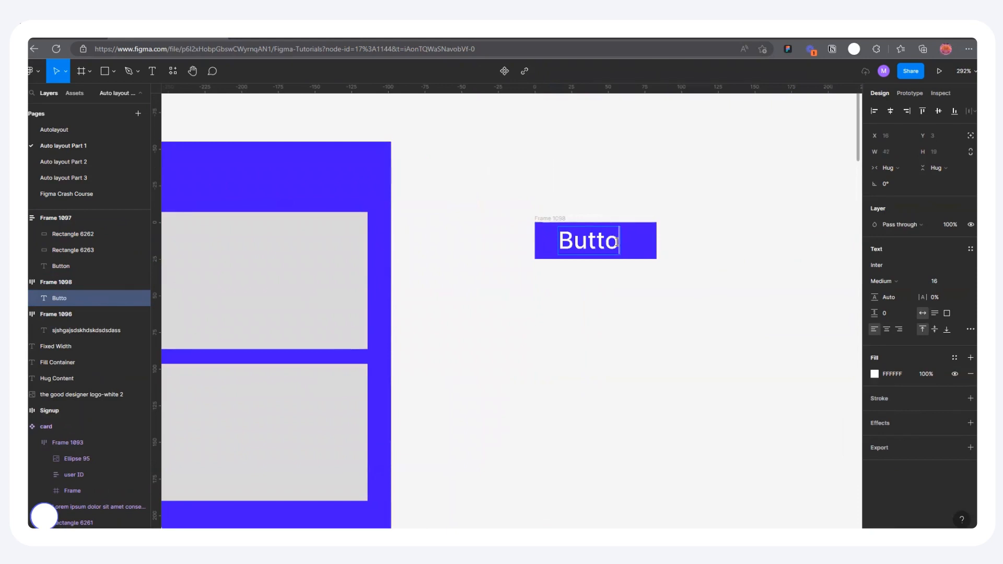
key("Escape")
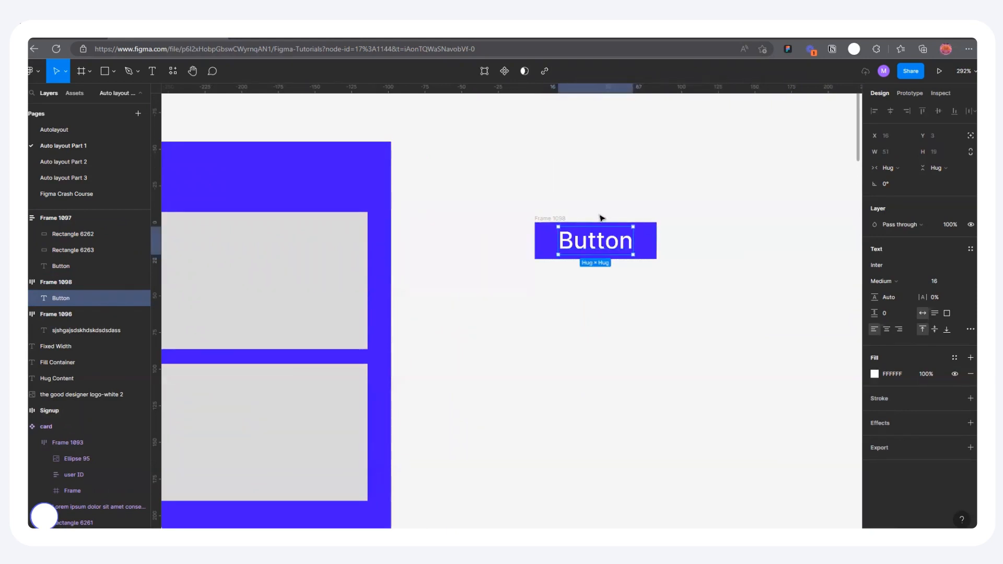
Step: Check which horizontal sizing options the standalone button frame offers, keep Fixed width, and shift the frame slightly
left_click(562, 227)
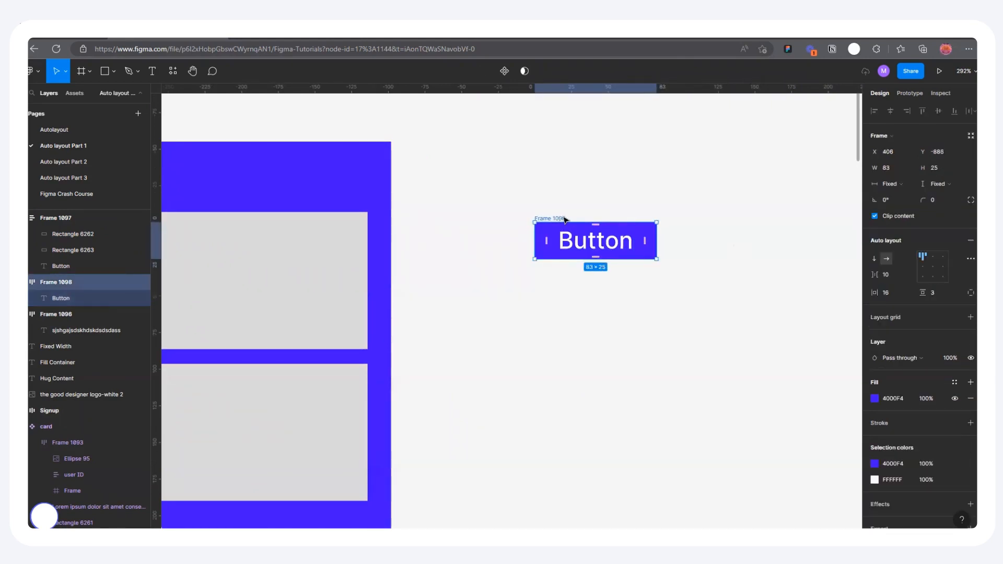
mouse_move(559, 219)
left_mouse_down()
mouse_move(578, 197)
mouse_move(528, 242)
mouse_move(550, 221)
left_mouse_up()
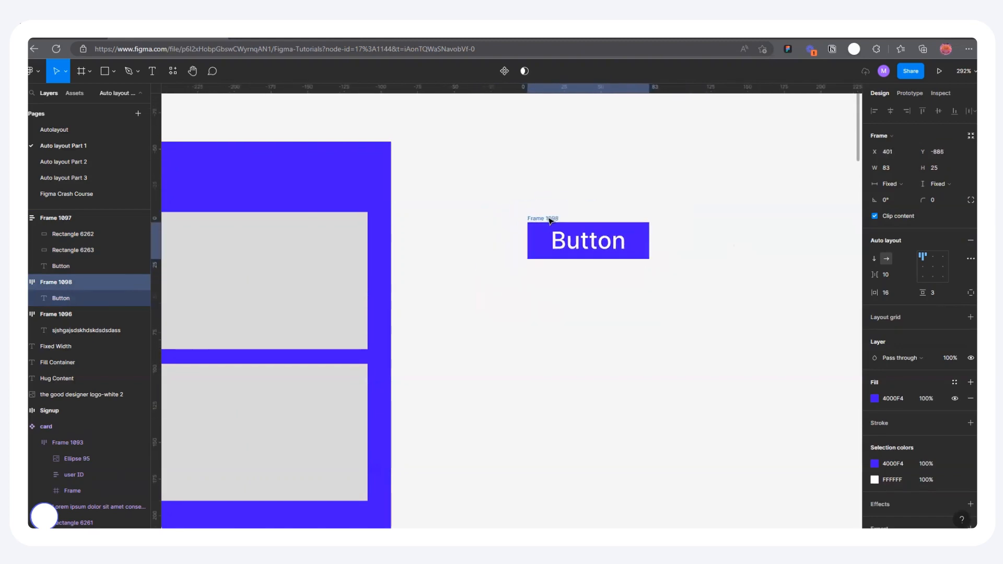
left_click(888, 184)
left_click(894, 183)
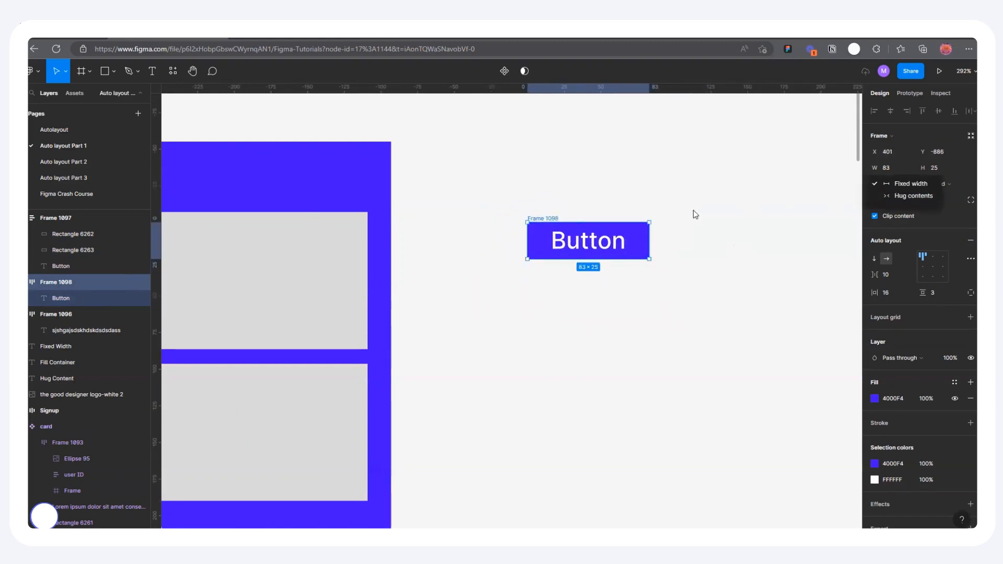
left_click(552, 215)
left_click_drag(552, 218, 524, 224)
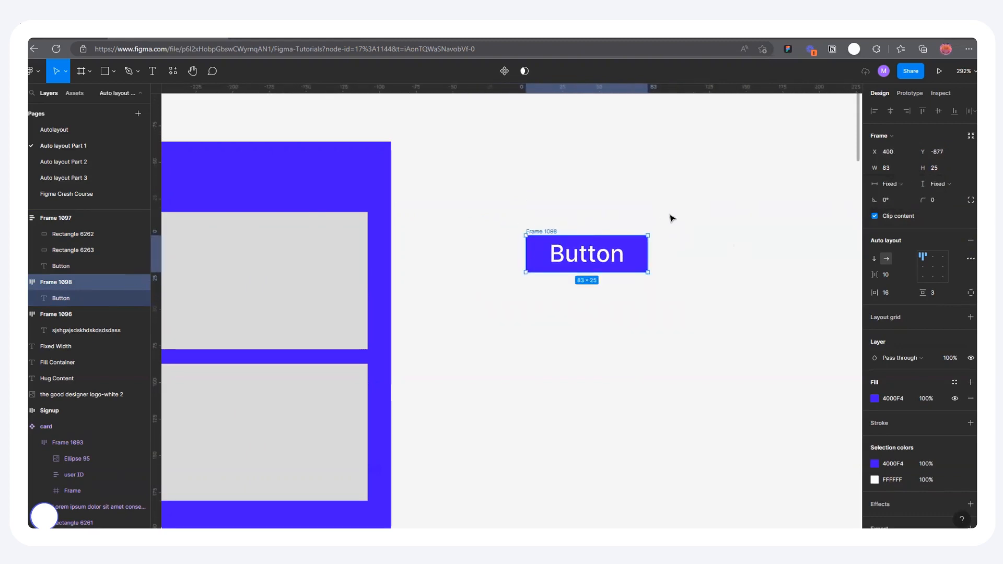
Step: Place the button frame inside the tall frame directly below the lower rectangle and change its fill to pink
scroll(667, 219, "down", 5)
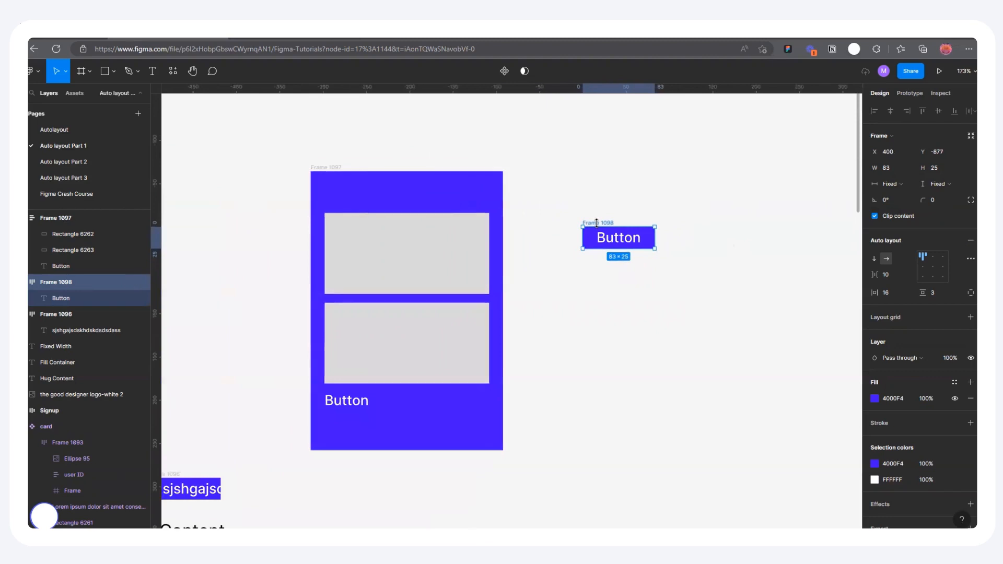
left_click_drag(617, 241, 359, 376)
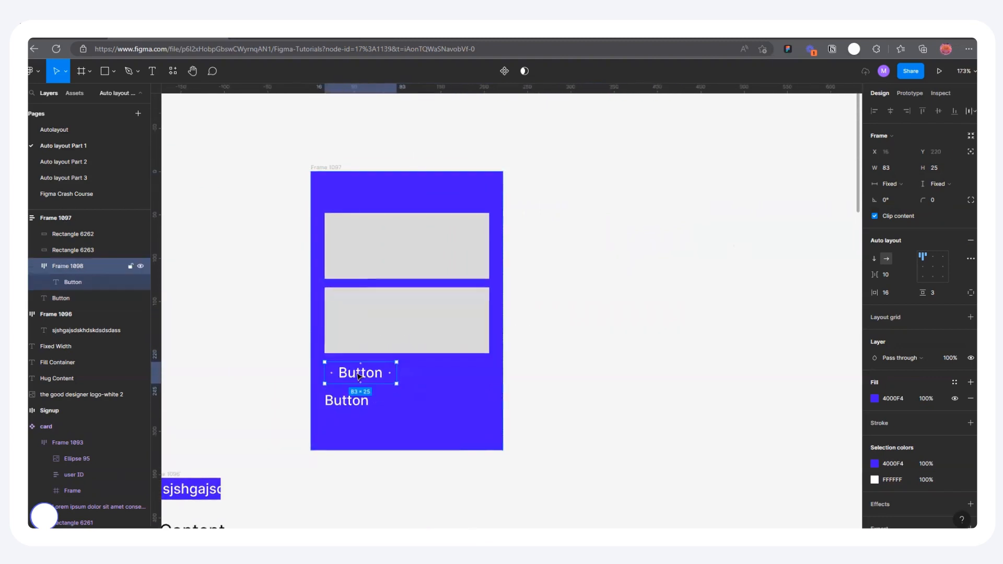
left_click(875, 399)
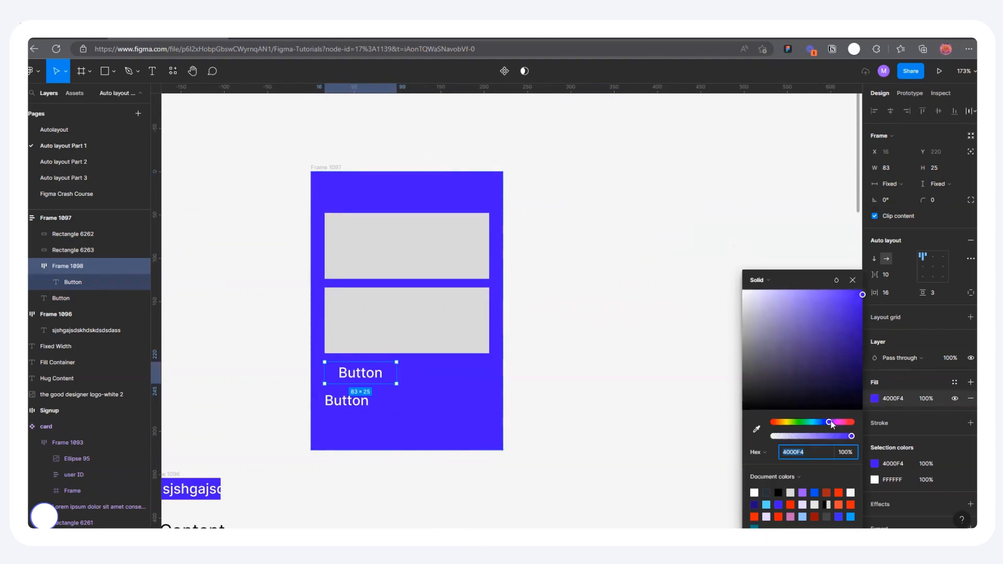
left_click_drag(831, 423, 838, 423)
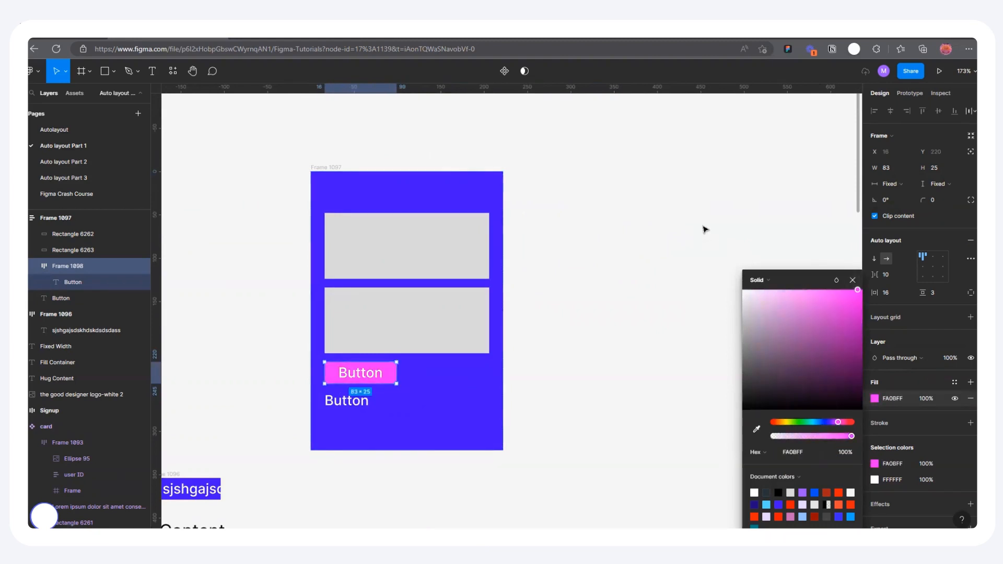
left_click(703, 229)
Step: Set the pink button frame's horizontal sizing to Fill container
scroll(703, 229, "down", 3)
left_click_drag(508, 332, 555, 319)
scroll(555, 319, "up", 3)
scroll(472, 300, "up", 5)
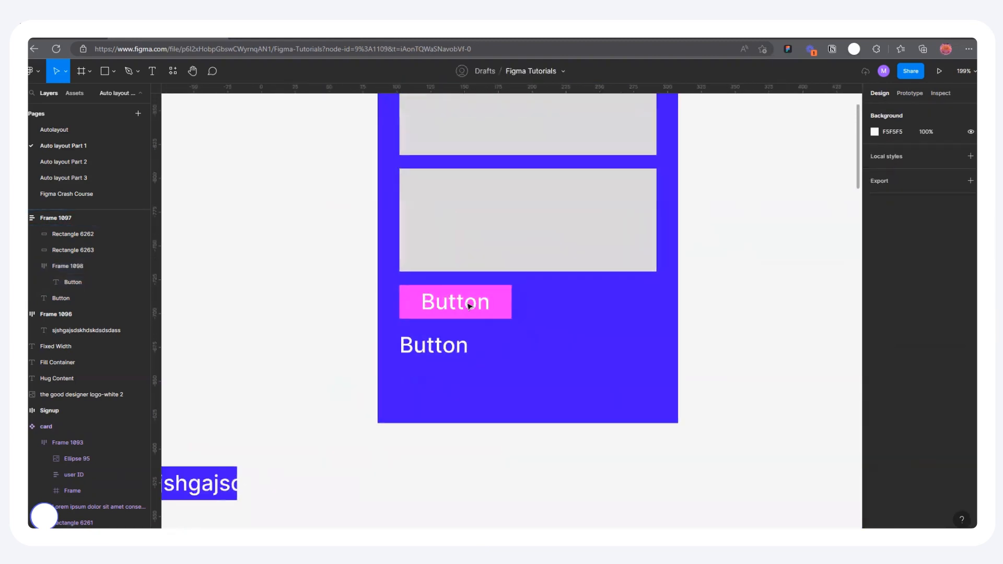
left_click(464, 299)
scroll(374, 303, "down", 3)
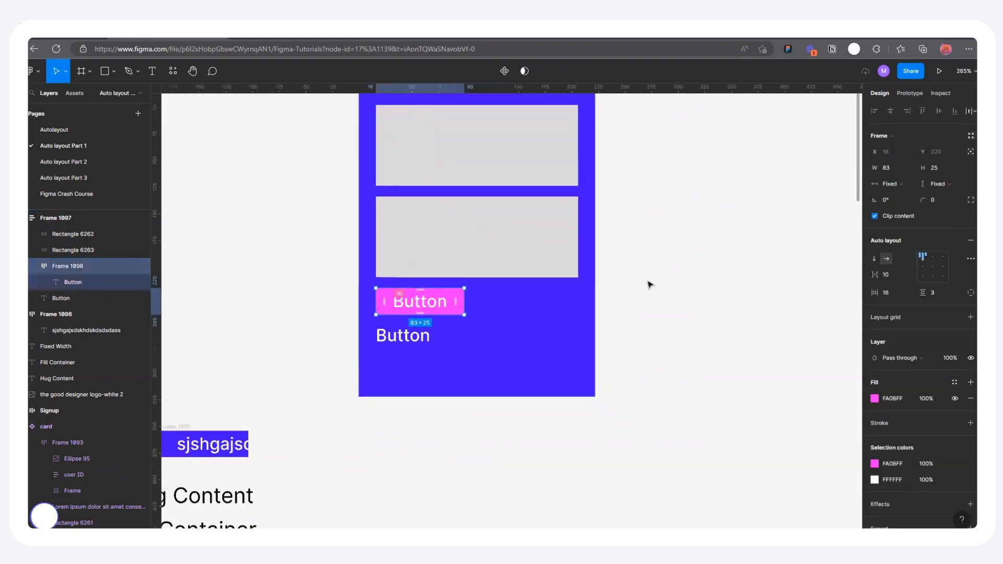
scroll(361, 299, "up", 2)
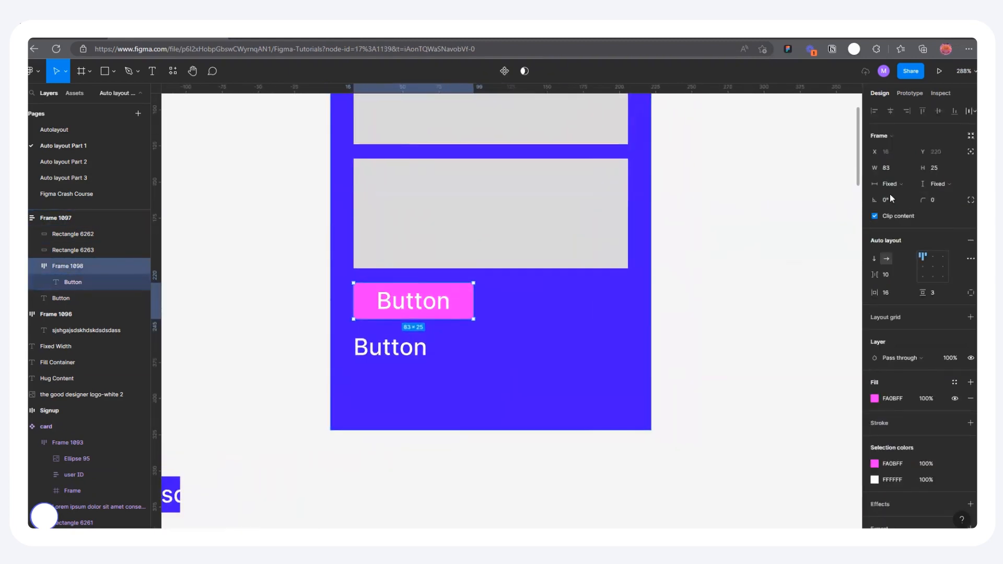
left_click(899, 183)
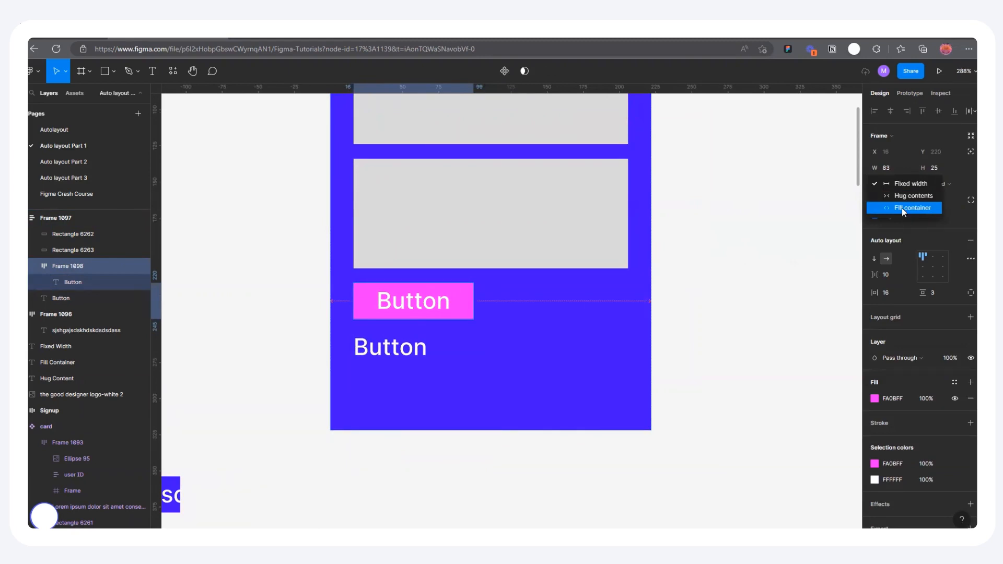
left_click(902, 208)
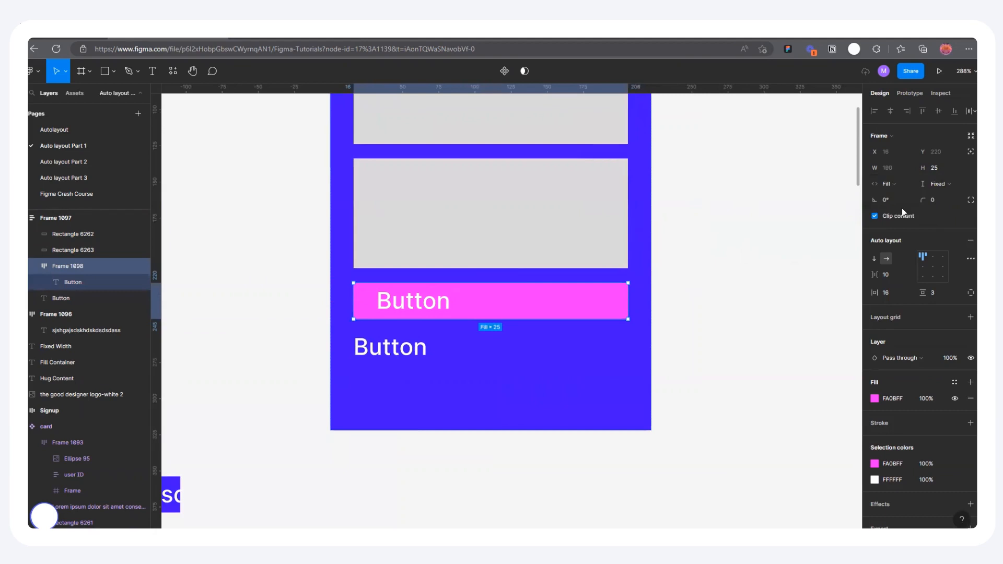
Step: Center the label both ways within the pink button using its auto layout alignment
left_click(935, 268)
scroll(566, 409, "down", 5)
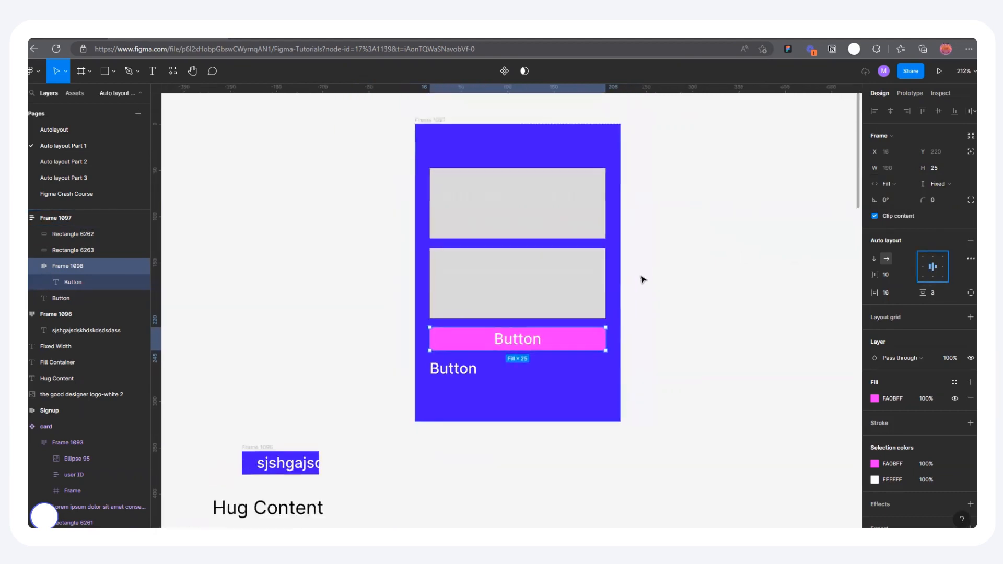
scroll(609, 203, "up", 2)
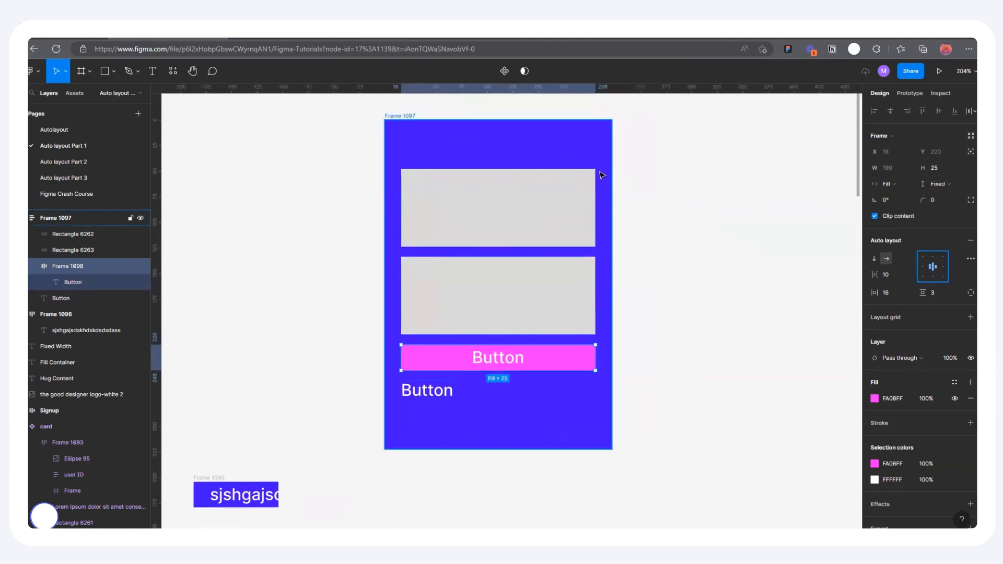
Step: Resize the blue auto layout frame narrower and wider, through 200 wide, ending at about 234, to test how its contents stretch
left_click(602, 246)
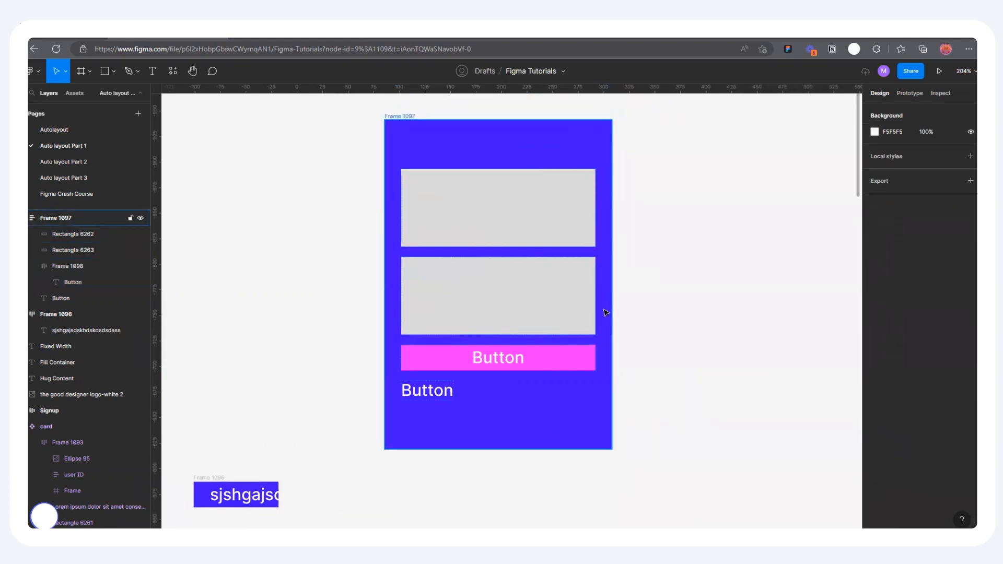
left_click(602, 210)
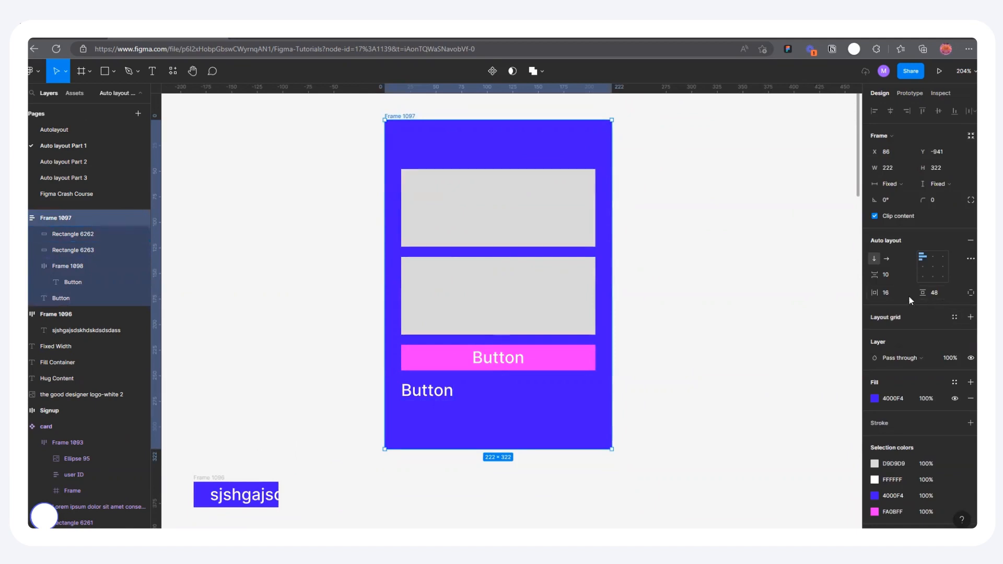
scroll(559, 164, "down", 3)
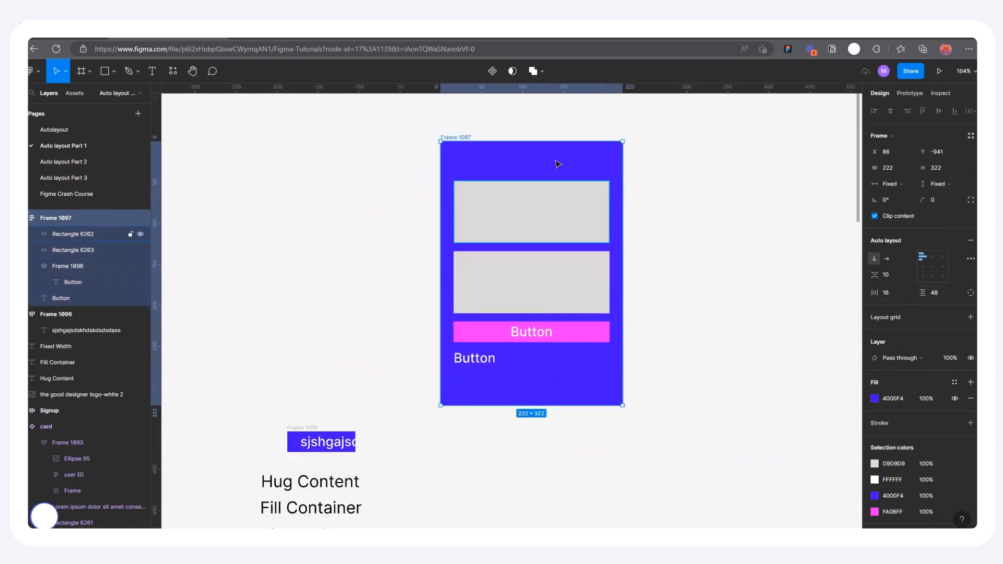
scroll(527, 166, "down", 2)
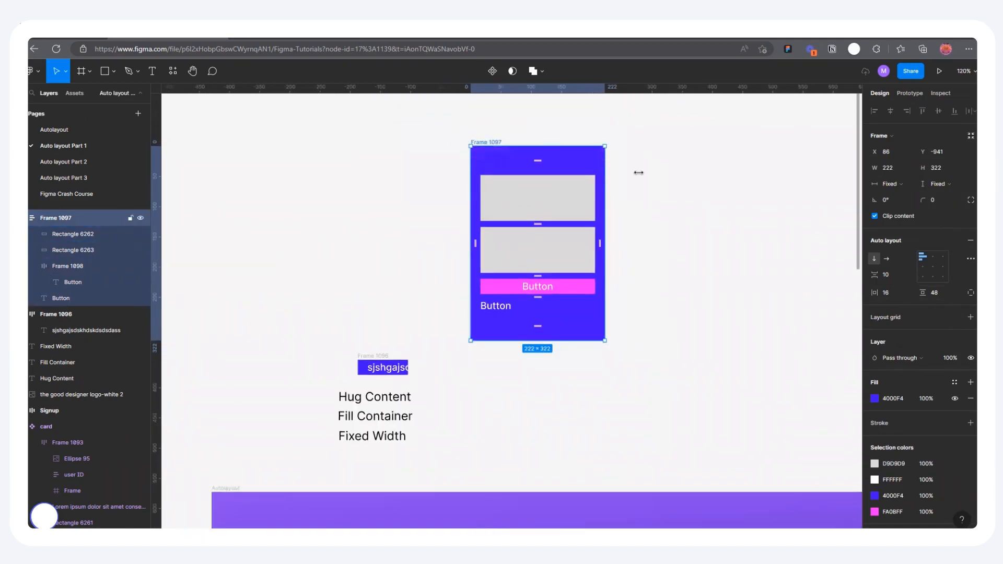
left_click_drag(717, 199, 600, 195)
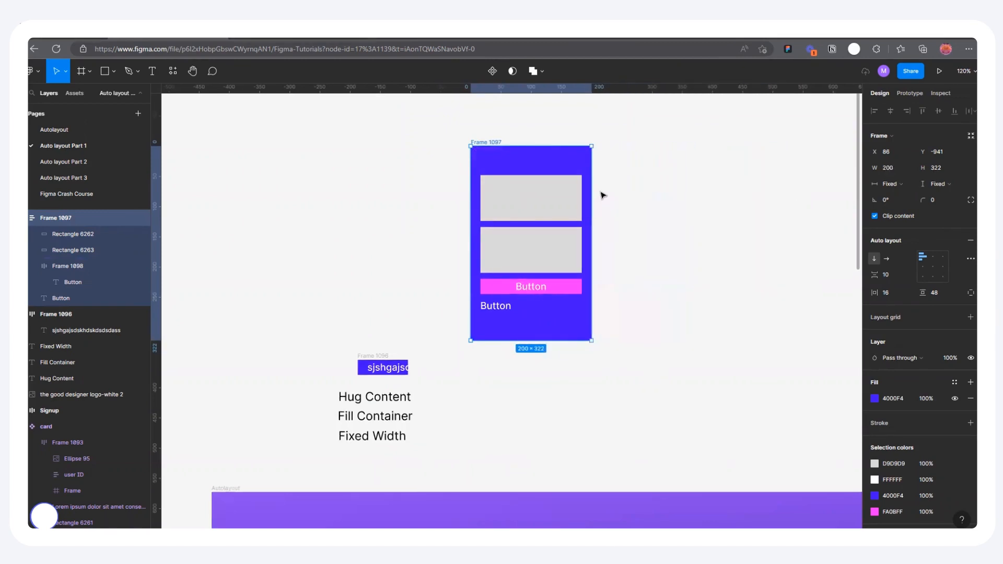
scroll(599, 195, "up", 3)
left_click_drag(734, 211, 614, 215)
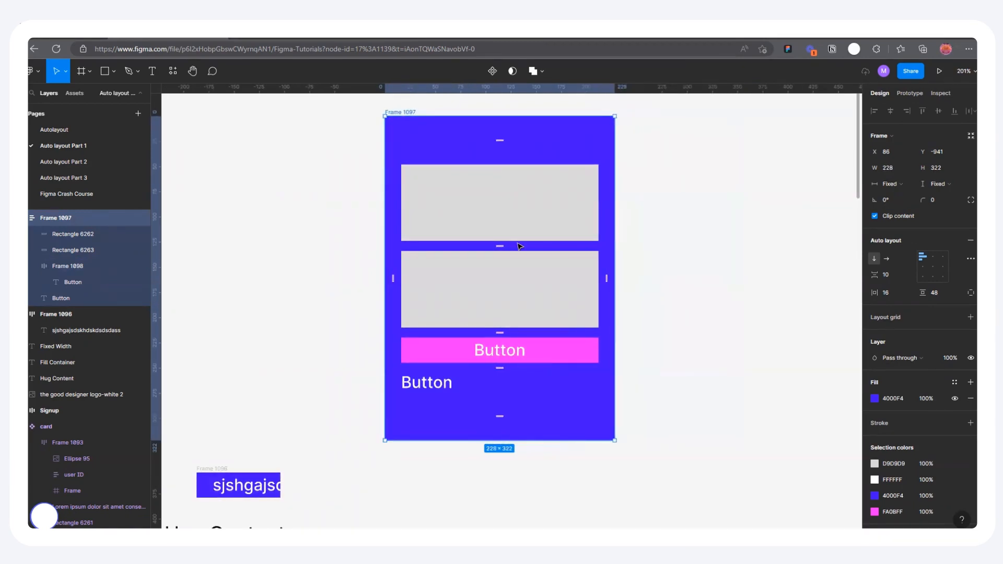
scroll(486, 260, "down", 5)
left_click(579, 211)
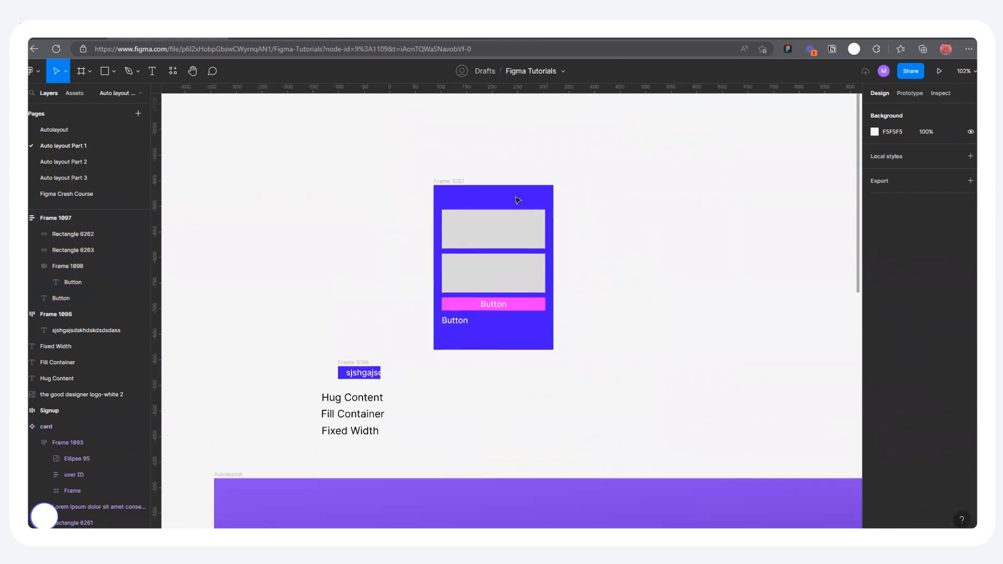
scroll(517, 200, "up", 2)
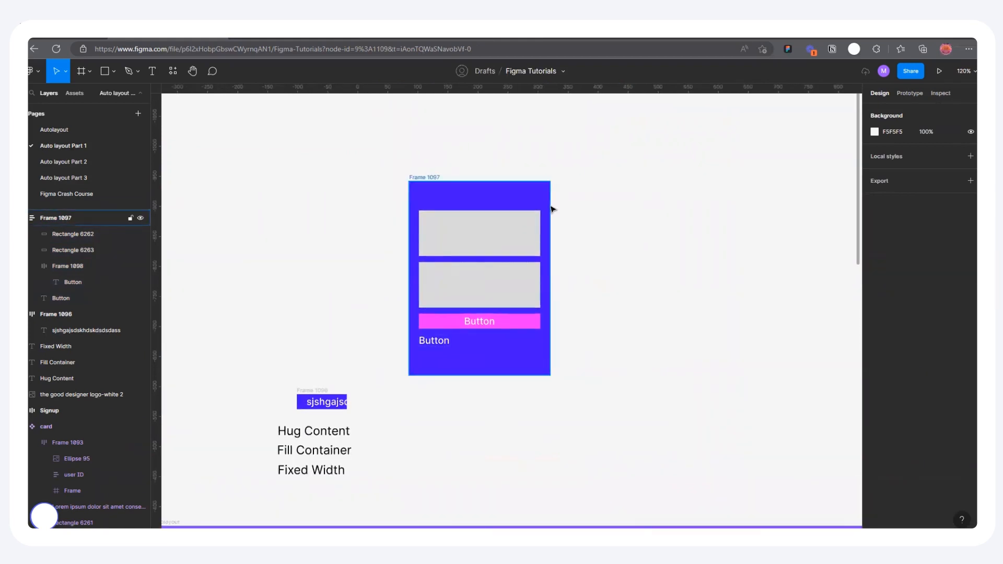
Step: Widen the blue auto layout frame to about 325 and move it left to about X 8
left_click(435, 180)
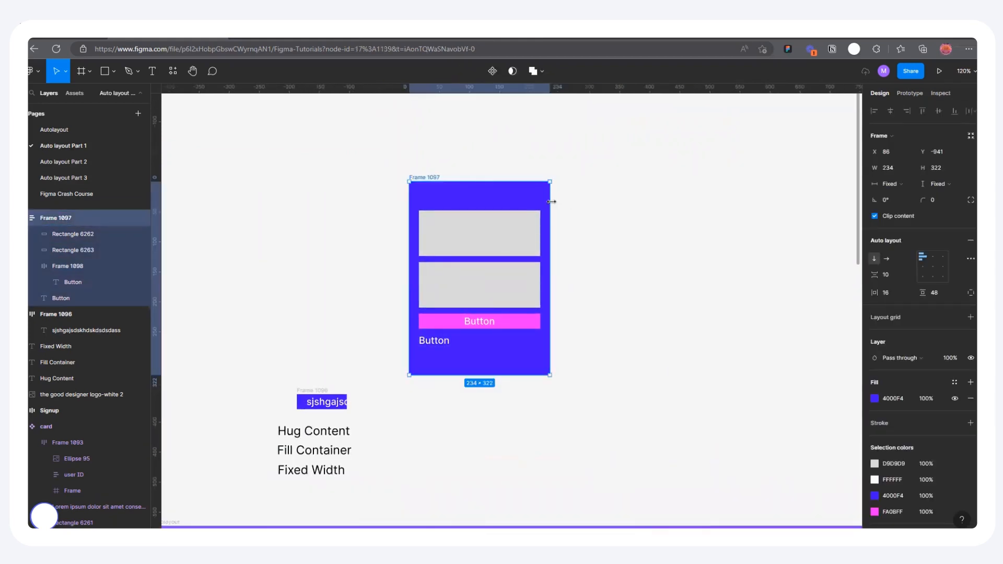
left_click_drag(599, 205, 605, 204)
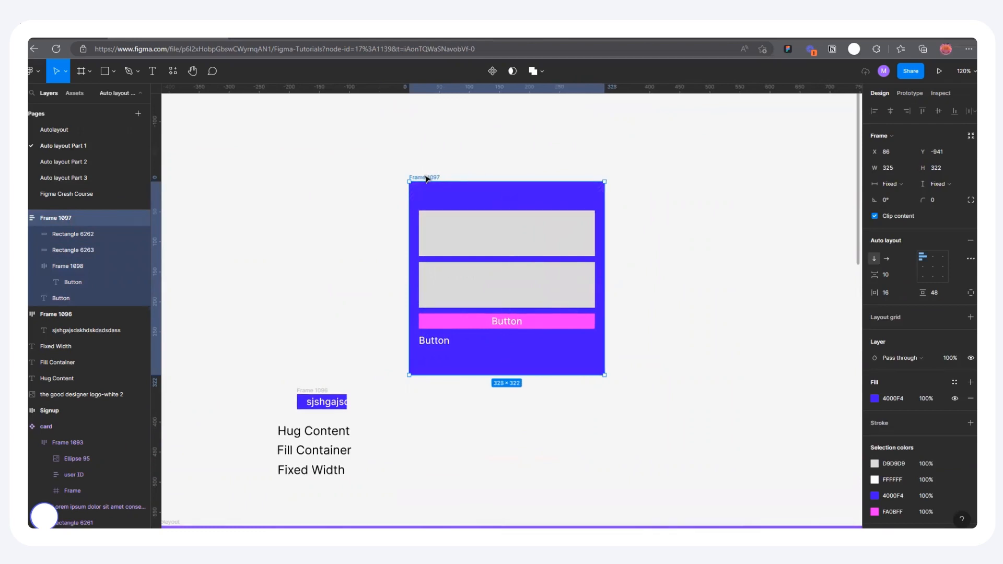
left_click_drag(434, 179, 384, 177)
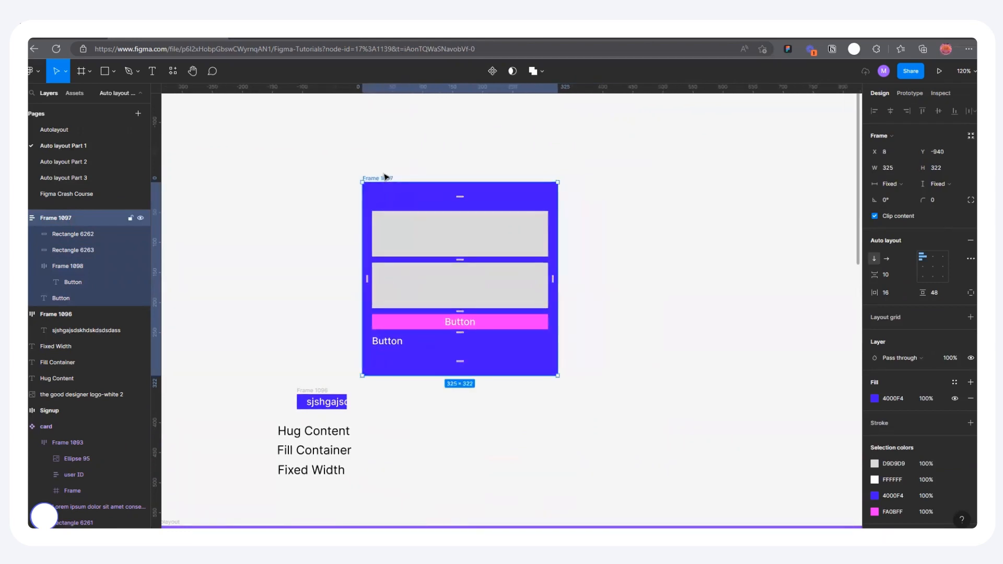
Step: Set the vertical spacing between items in the blue auto layout frame to 24
scroll(387, 177, "down", 2)
scroll(385, 177, "up", 2)
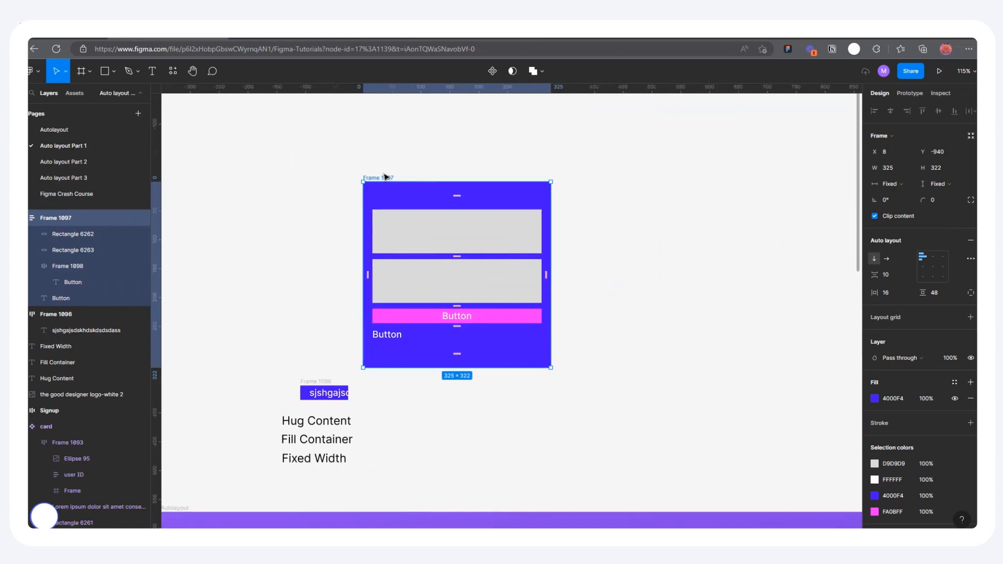
scroll(441, 261, "up", 3)
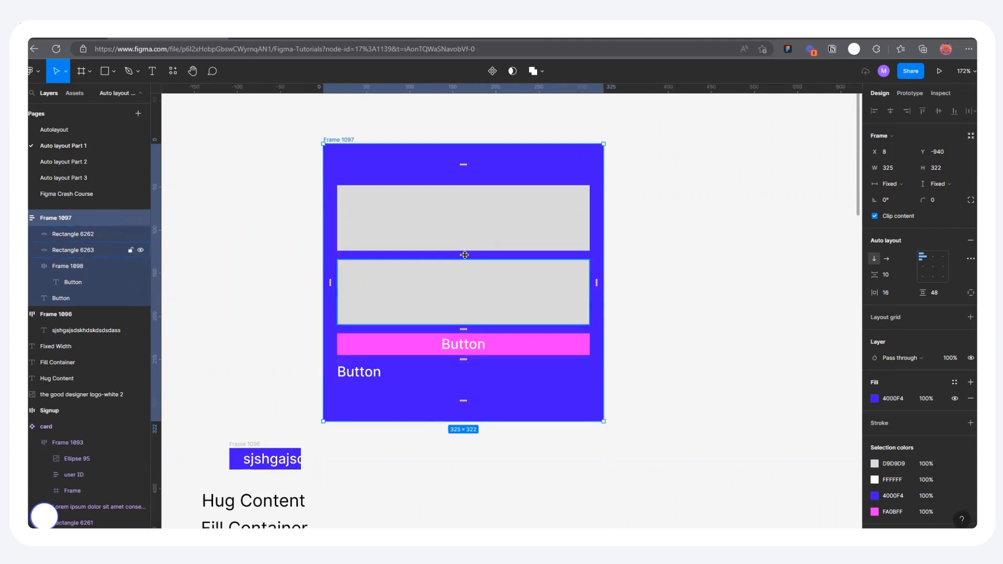
left_click(464, 254)
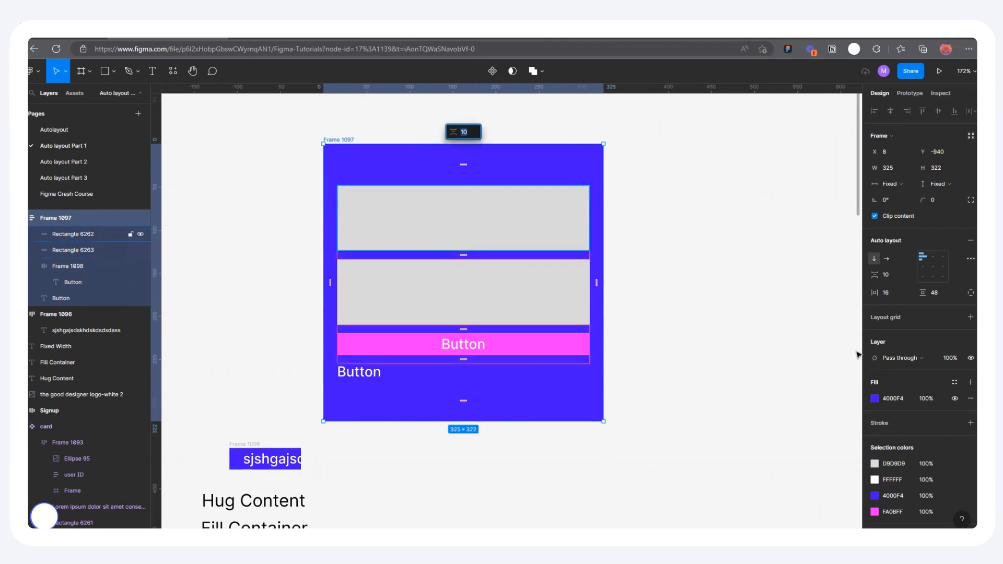
left_click(881, 274)
type("24")
key("Return")
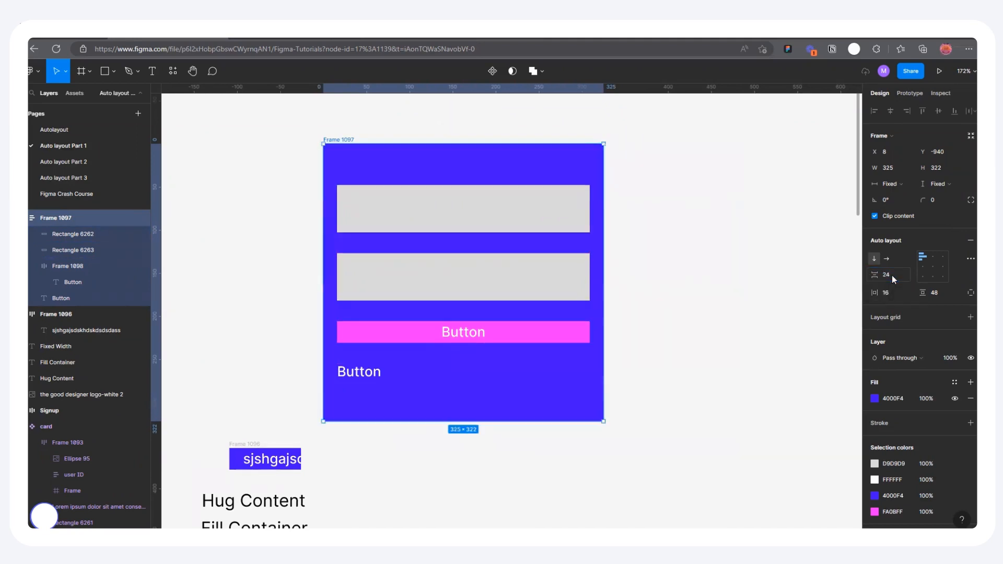
Step: Draw a new frame about 394 by 336 beside the auto layout frame and fill it with the same blue, 4000F4
scroll(398, 291, "down", 3)
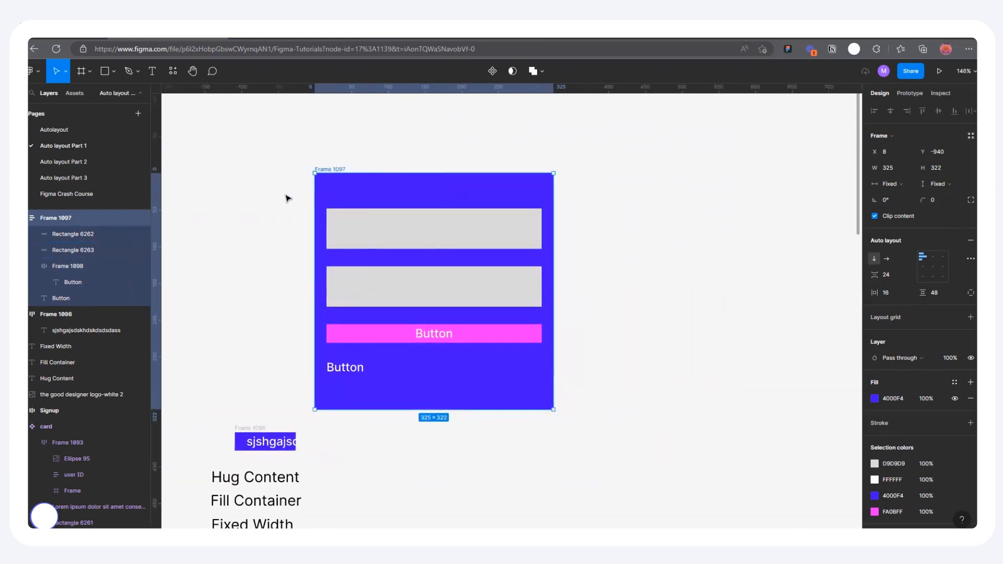
scroll(286, 197, "down", 5)
key("r")
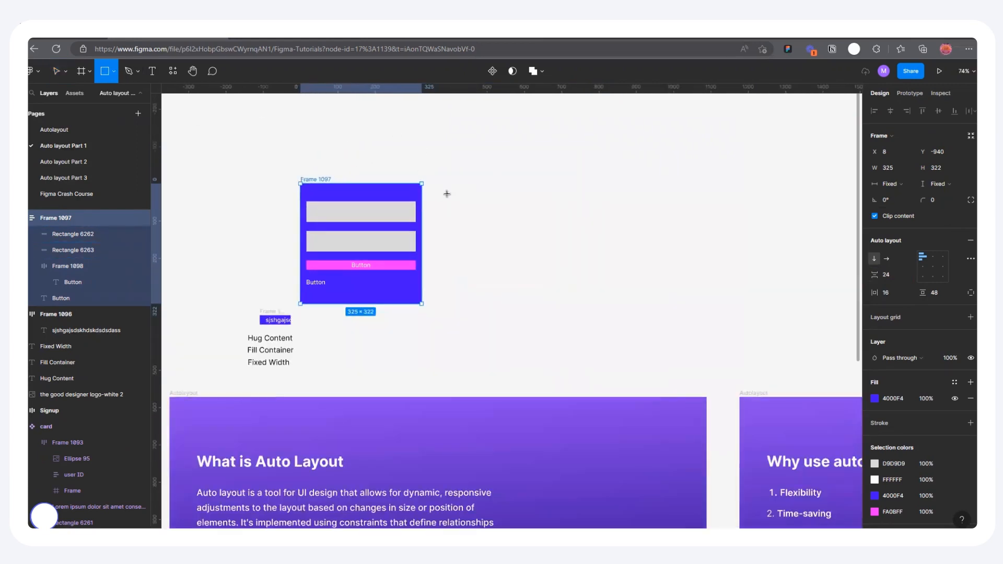
scroll(452, 193, "up", 1)
key("f")
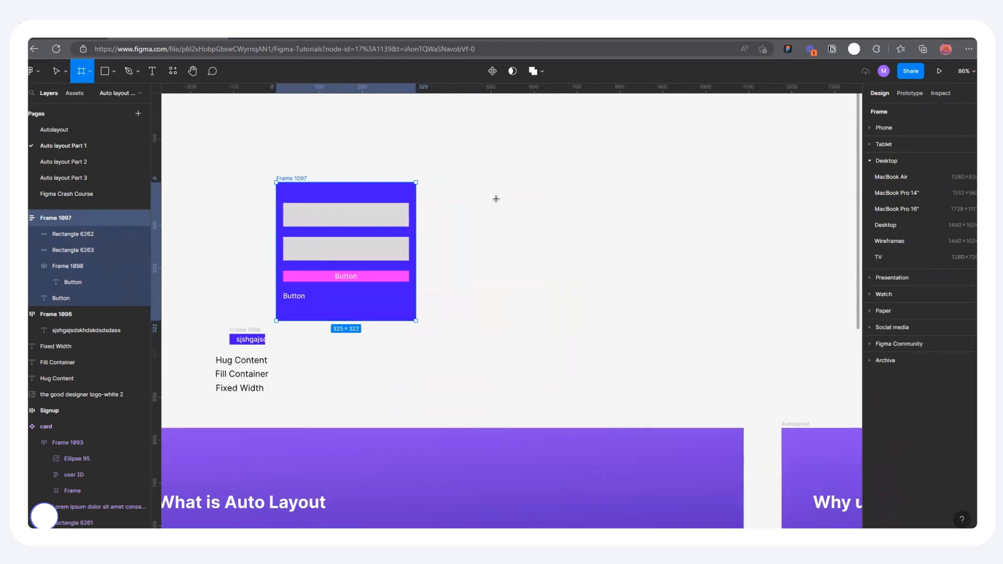
left_click_drag(467, 176, 638, 319)
key("i")
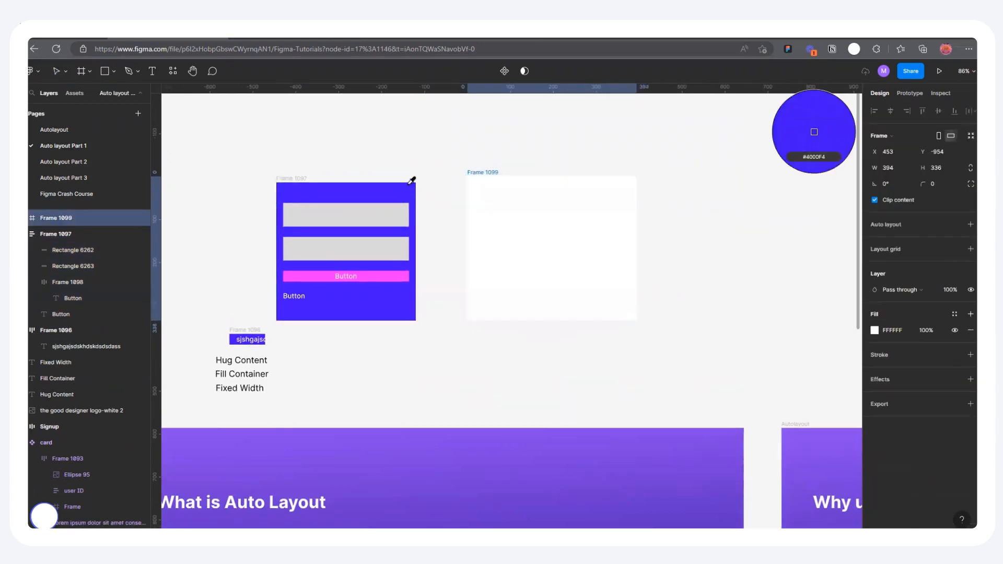
left_click(413, 187)
key("Escape")
Step: Copy the gray rectangle into the new frame and stack three of them, making the lowest one about 40 high
left_click(337, 219)
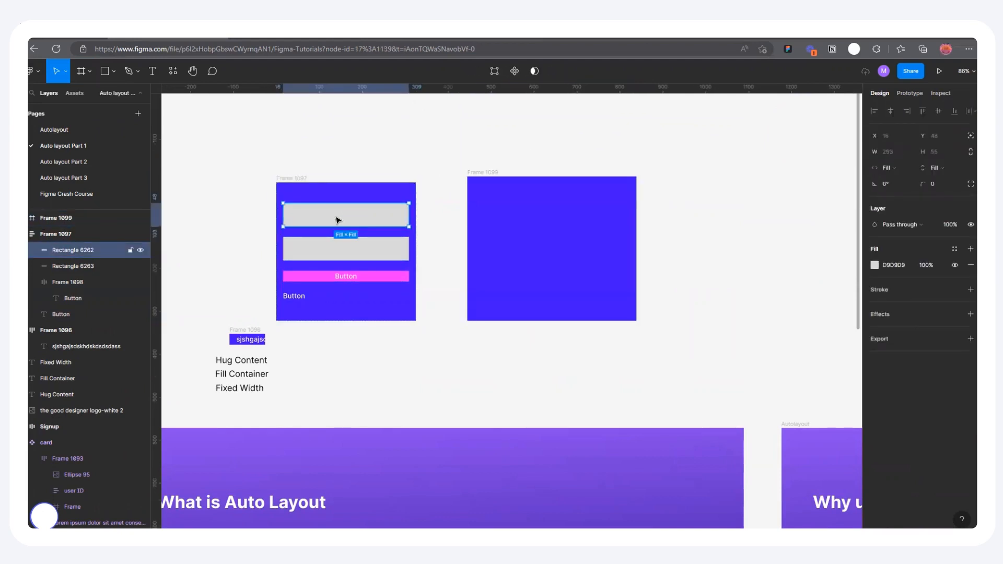
left_click_drag(457, 220, 516, 196)
scroll(575, 178, "up", 3)
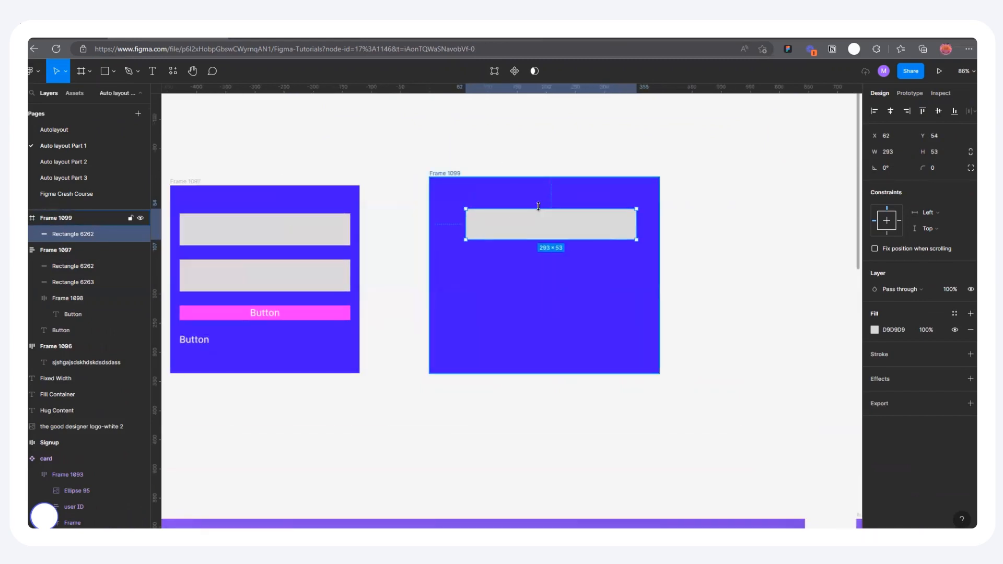
left_click_drag(532, 227, 561, 312)
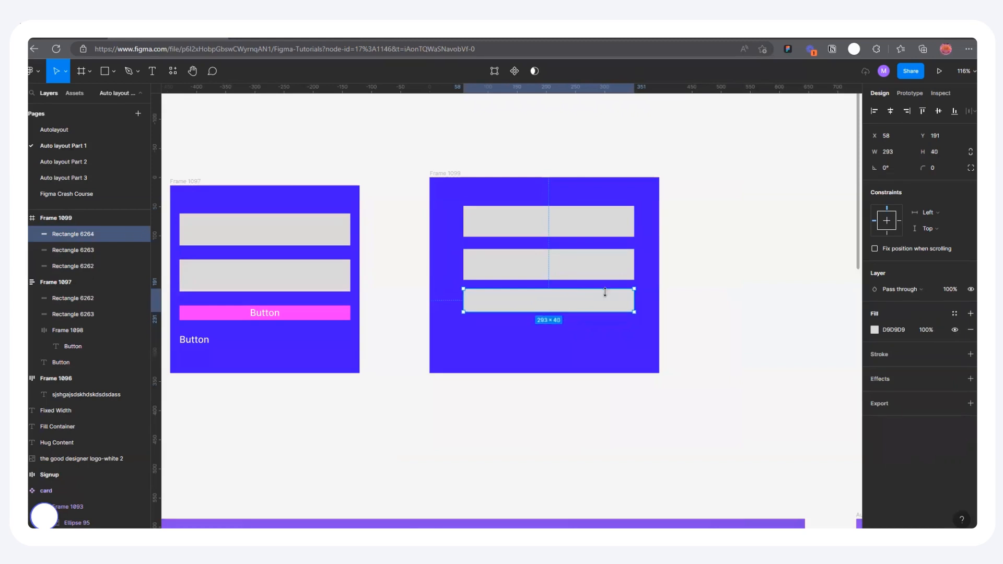
left_click(725, 249)
Step: Widen the new frame to about 644 and stretch its upper two rectangles by hand to about 533 wide
left_click(446, 173)
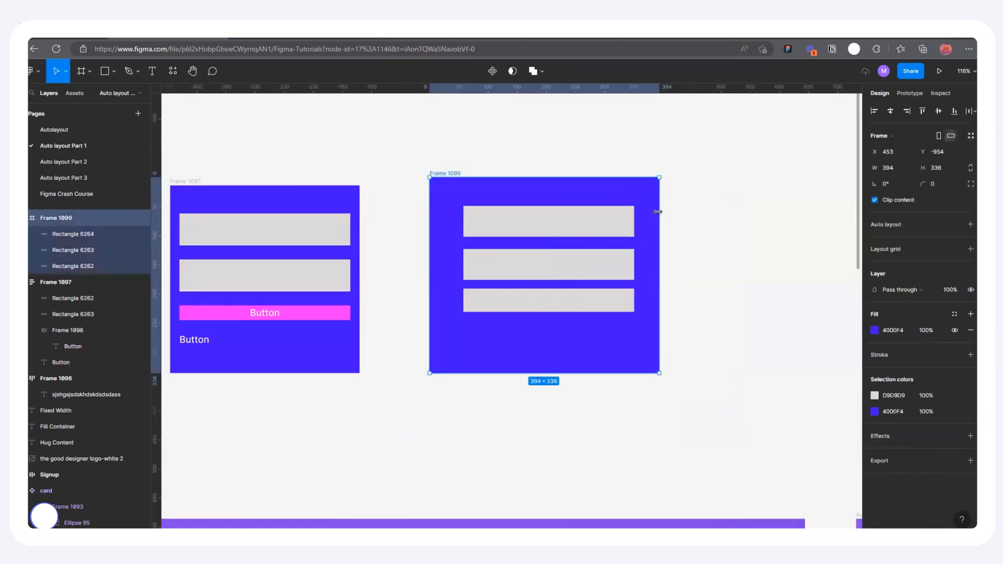
left_click_drag(853, 207, 663, 214)
left_click_drag(454, 223, 806, 236)
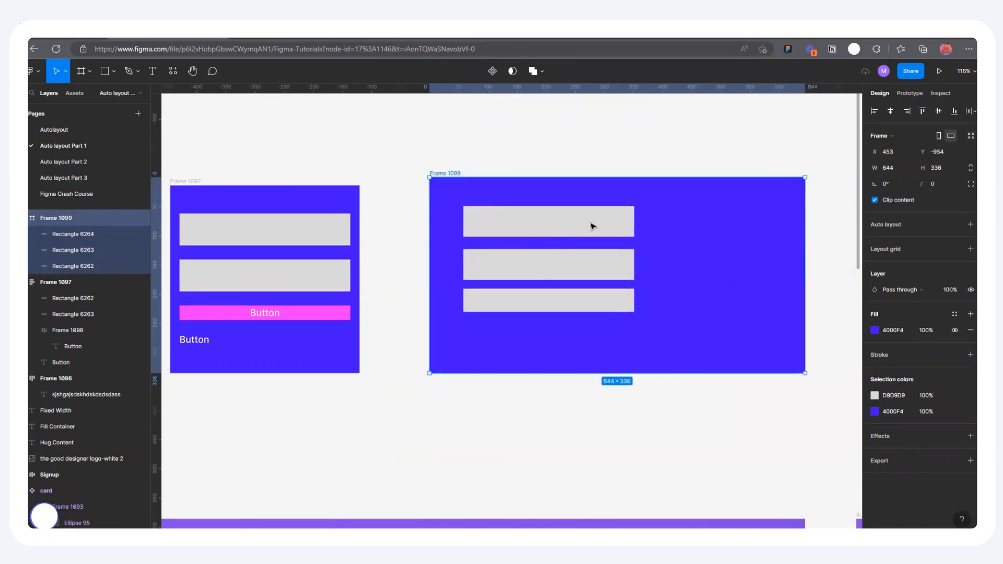
left_click(627, 222)
left_click_drag(763, 228, 748, 243)
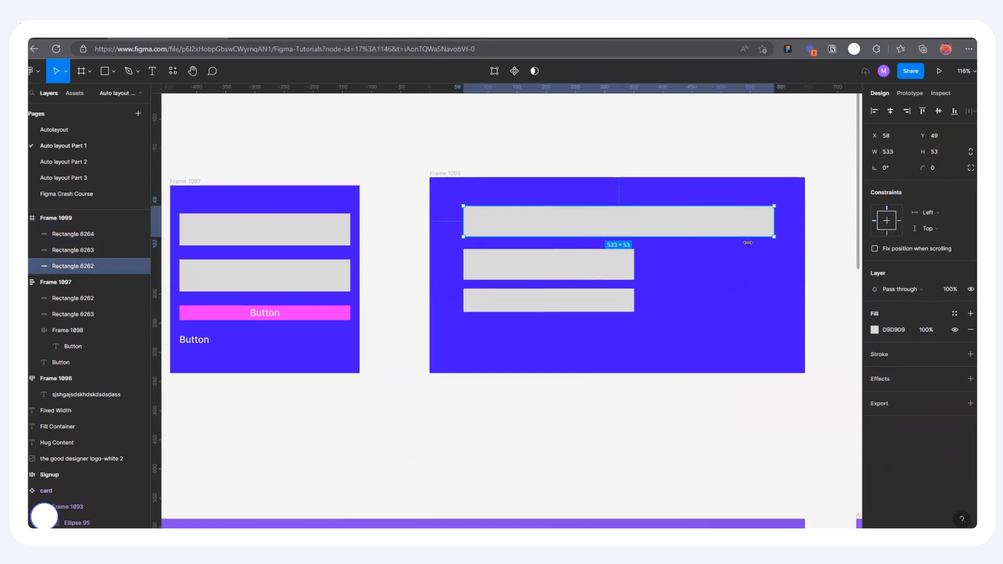
left_click(633, 267)
left_click_drag(634, 265, 776, 265)
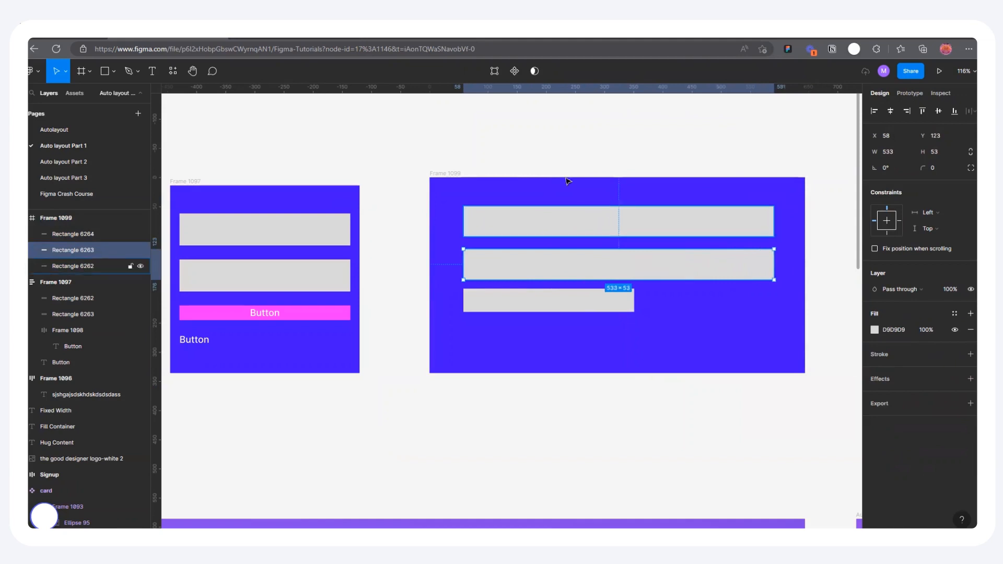
Step: Move the new frame farther right to about X 914, leaving room beside the auto layout frame
scroll(464, 172, "down", 3)
left_click(596, 189)
left_click_drag(596, 190, 794, 190)
Step: Widen the auto layout frame to about 769 and set its horizontal padding to 32
left_click(316, 192)
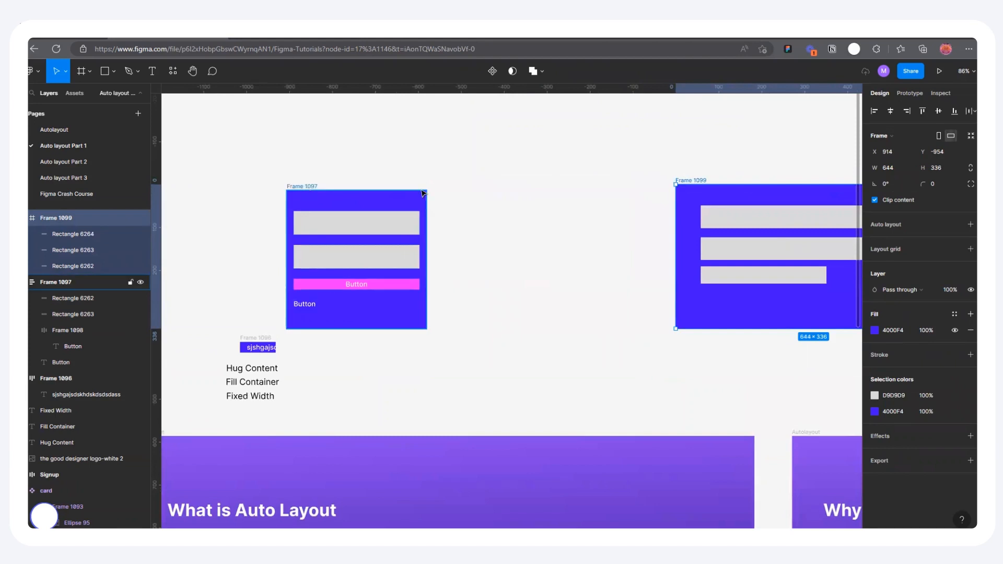
left_click_drag(428, 208, 620, 207)
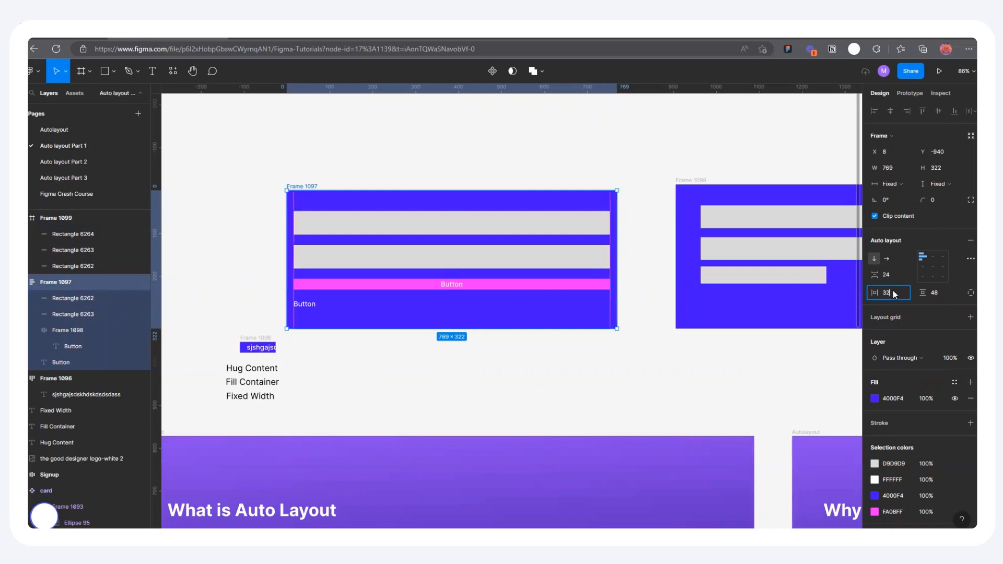
key("Return")
left_click(521, 152)
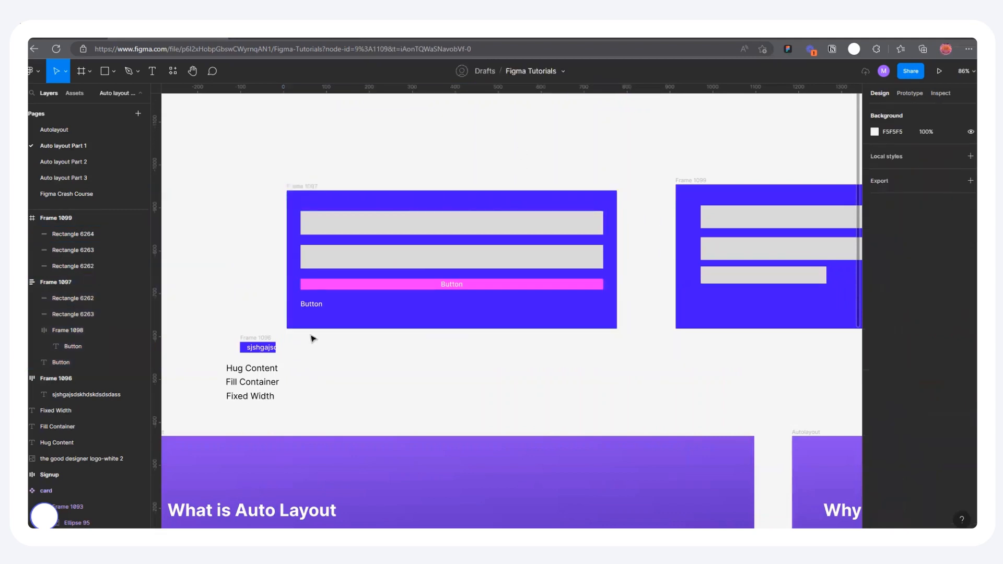
Step: Move the small text frame and the three sizing labels up beside the wide auto layout frame, then select that frame
left_click_drag(210, 331, 205, 249)
scroll(356, 166, "up", 2)
left_click(301, 192)
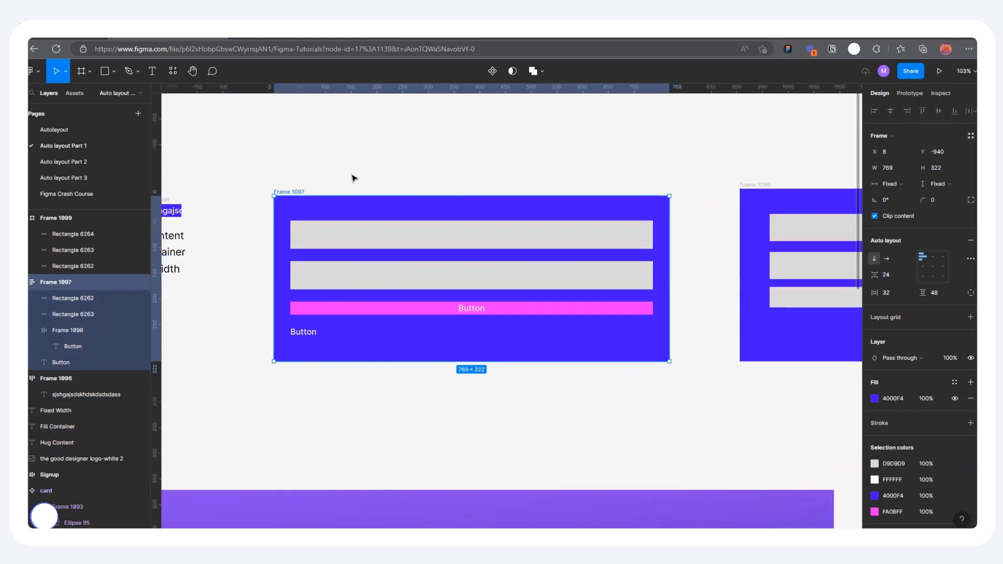
Step: Move the short bottom rectangle in the frame without auto layout down to about Y 208, leaving a larger gap above it
scroll(347, 188, "down", 5)
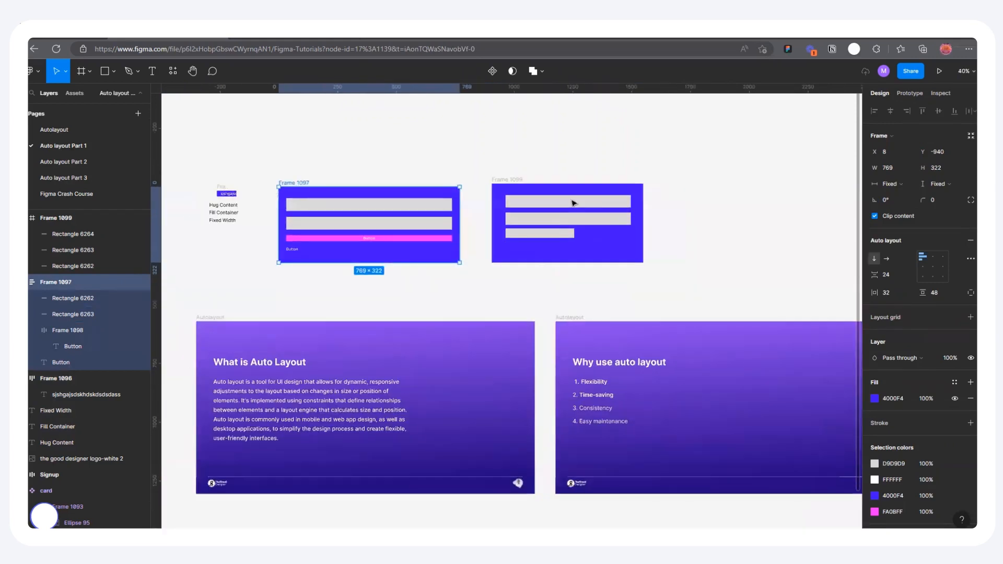
scroll(514, 261, "up", 3)
left_click(513, 256)
scroll(501, 303, "up", 3)
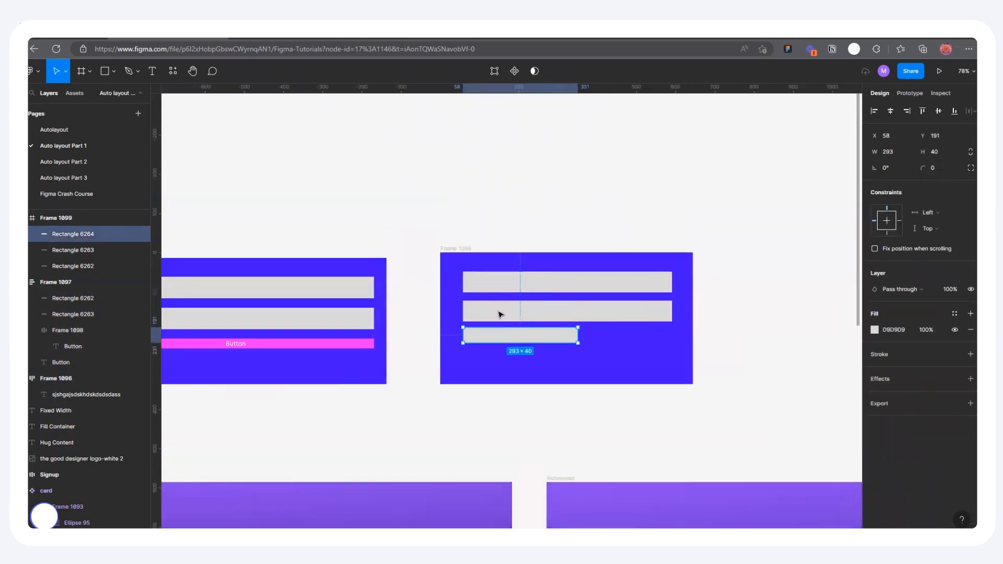
scroll(509, 350, "up", 3)
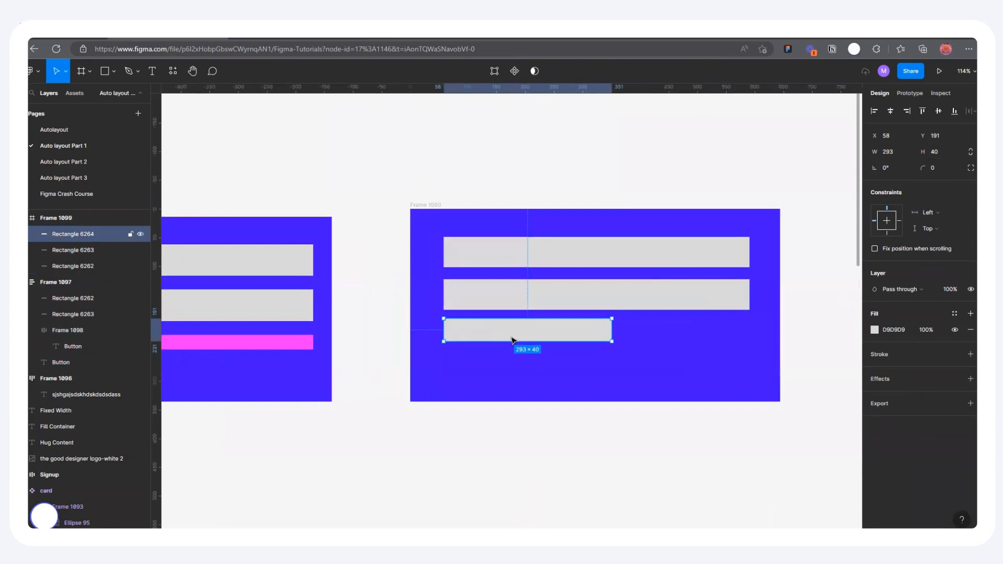
left_click_drag(511, 334, 514, 344)
scroll(631, 224, "down", 2)
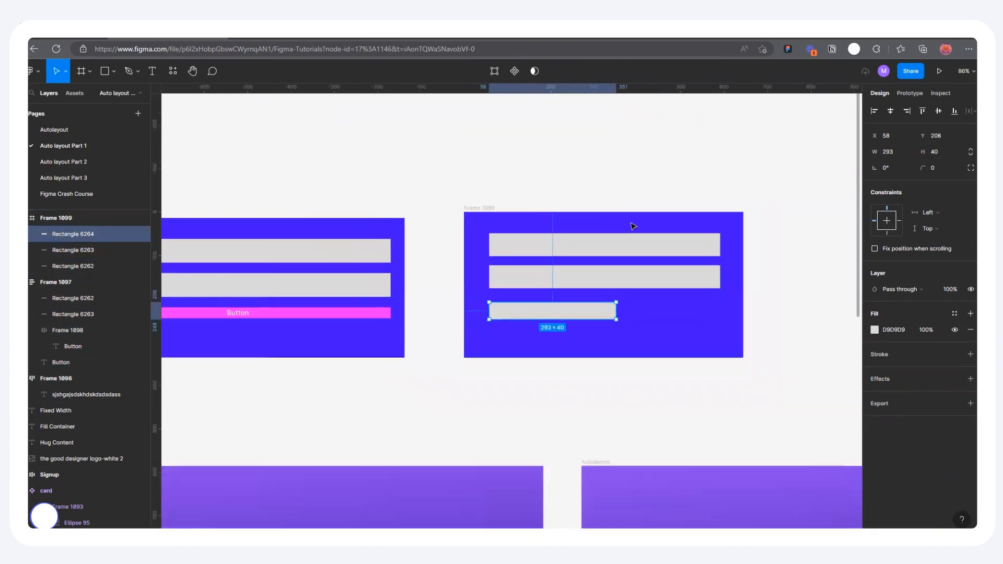
scroll(632, 226, "down", 3)
scroll(387, 246, "up", 5)
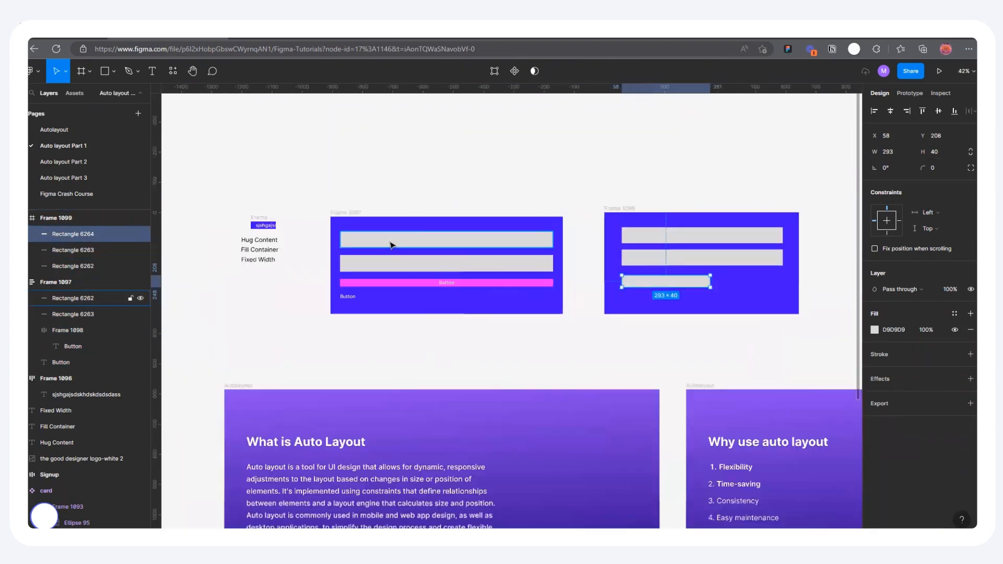
Step: Delete the plain comparison frame that holds the three gray rectangles, together with its contents
left_click(760, 186)
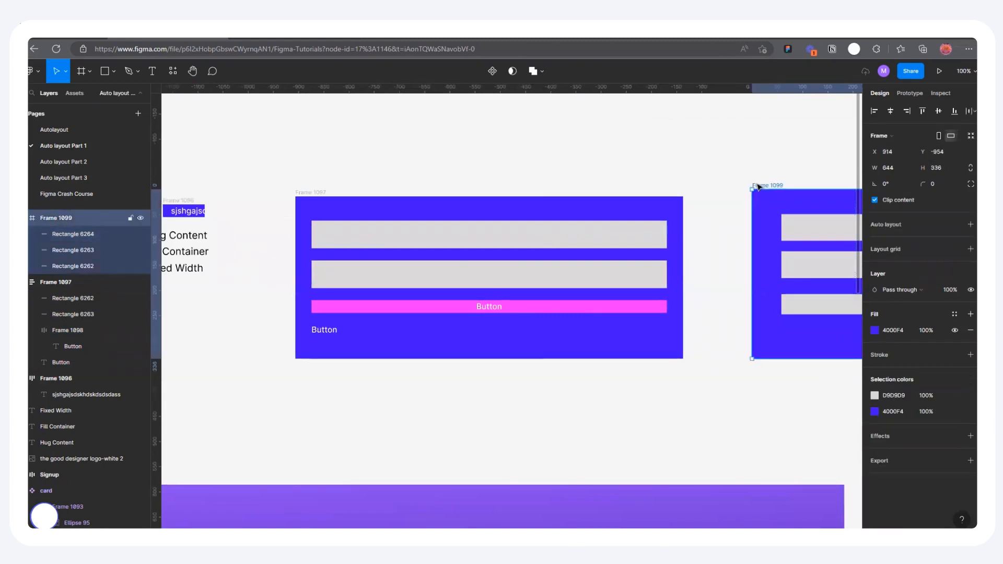
key("Delete")
scroll(277, 216, "down", 4)
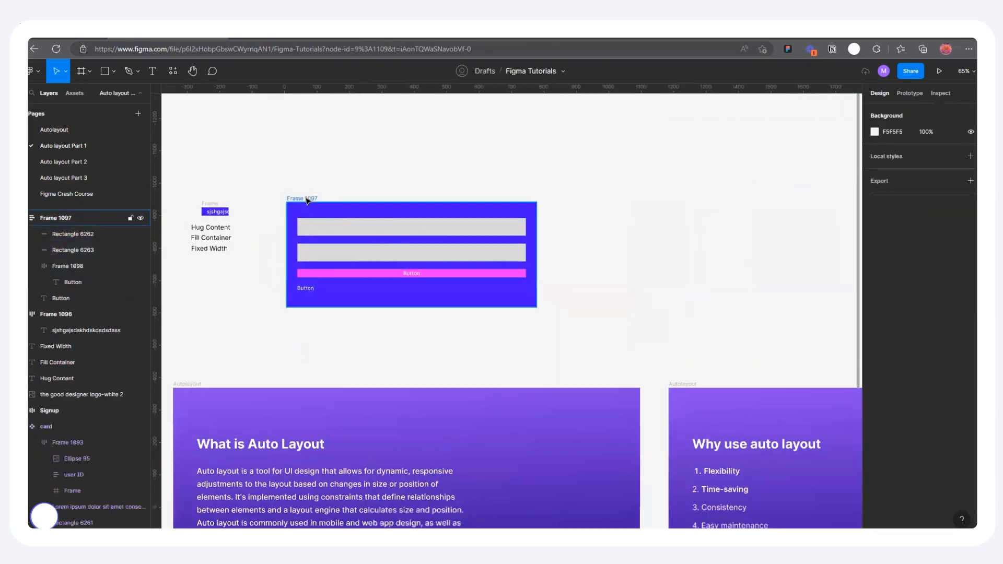
Step: Move the auto layout frame away from the sizing labels to about X 545, Y -947, and narrow it to about 503 wide
left_click(335, 199)
left_click_drag(479, 204, 653, 202)
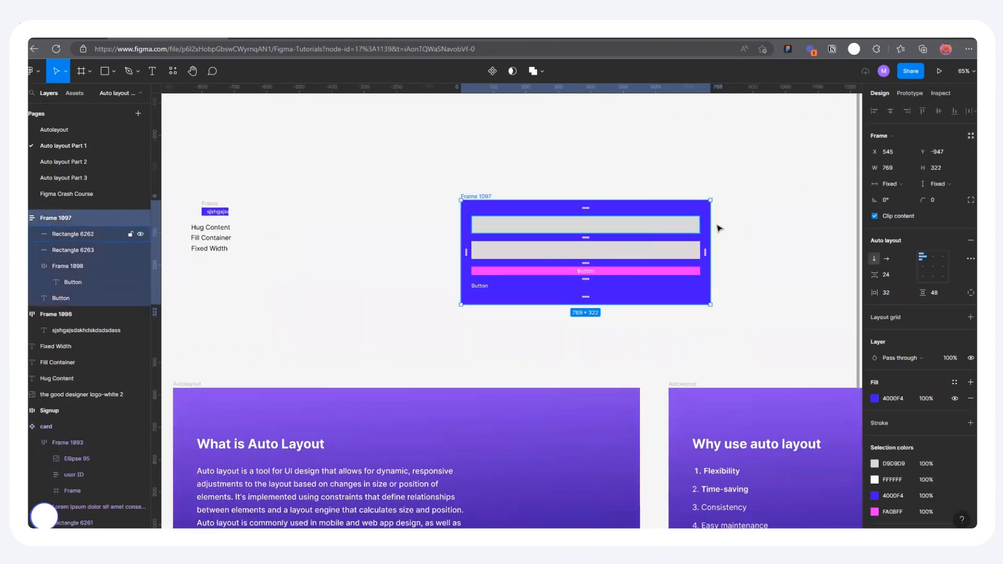
left_click_drag(709, 219, 655, 214)
scroll(547, 217, "up", 5)
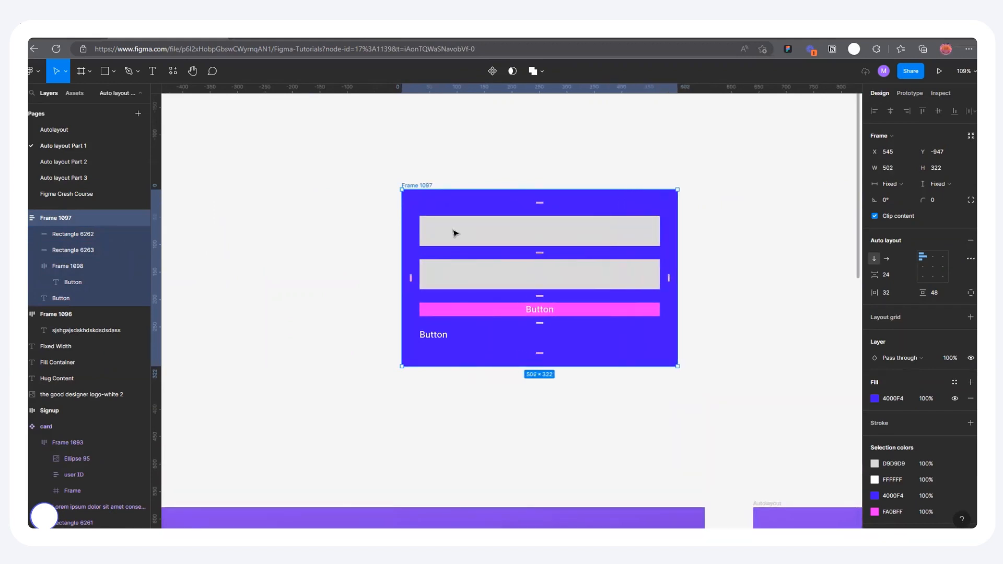
Step: Move the narrowed auto layout frame up and to the left, to about X 257, Y -1085
scroll(372, 260, "down", 4)
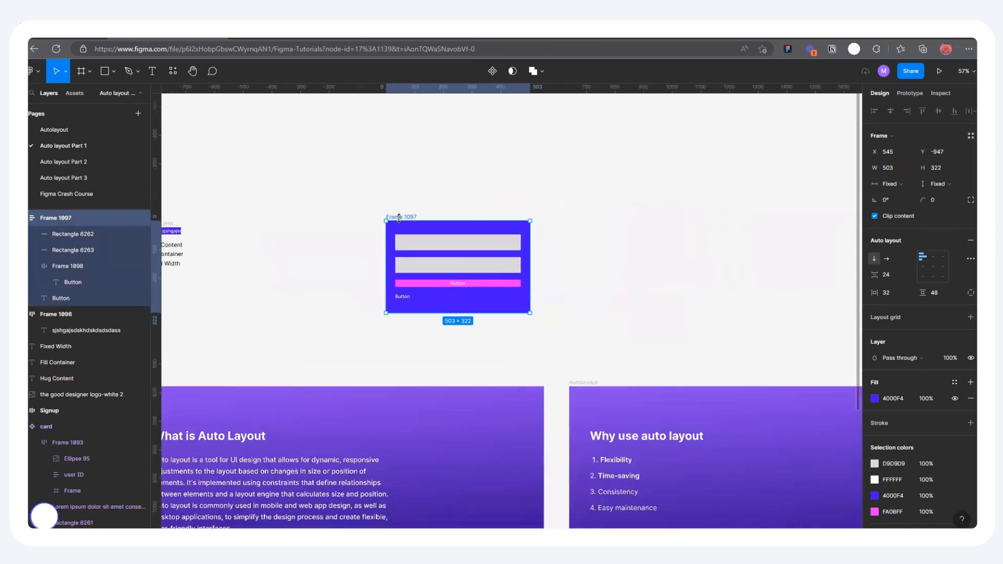
left_click_drag(403, 217, 321, 176)
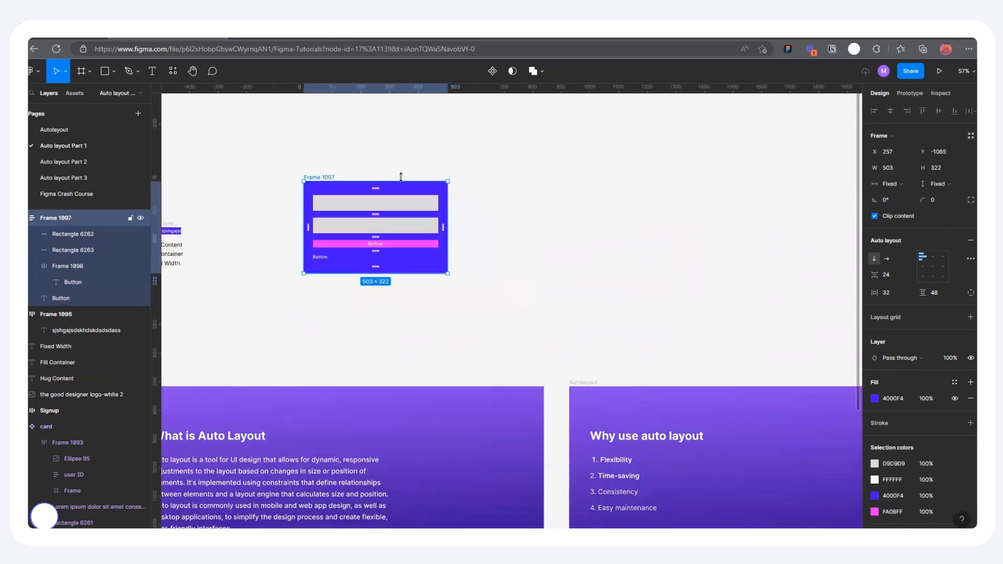
scroll(377, 176, "up", 3)
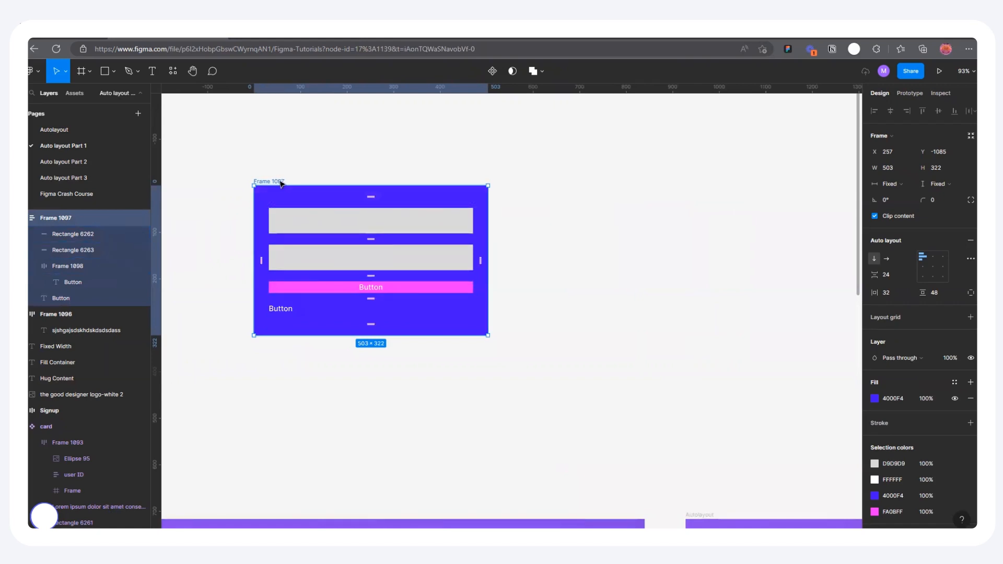
Step: Rename the auto layout frame "Template" and deselect it
left_click(336, 165)
left_click(273, 181)
type("la")
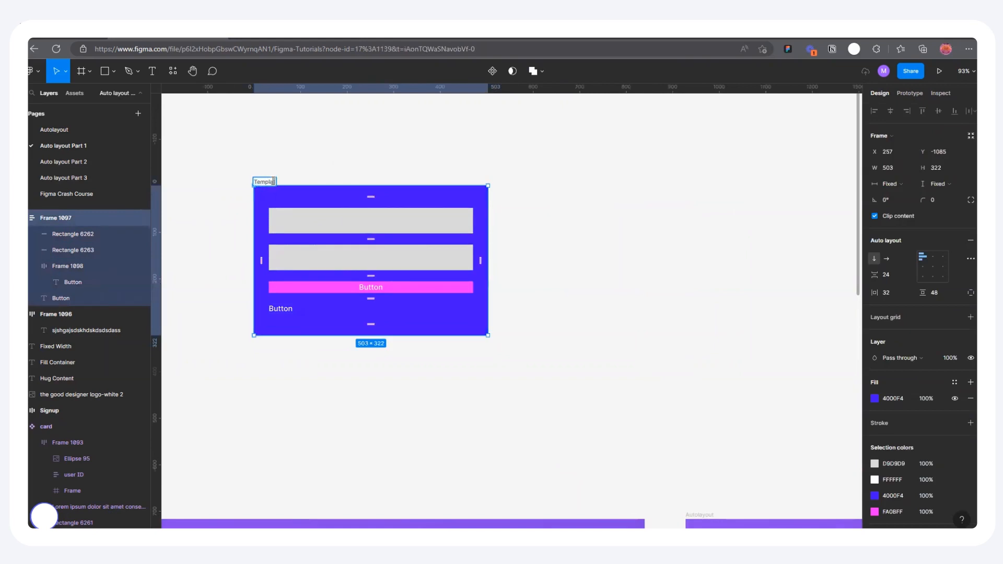
type("te")
left_click(336, 124)
scroll(302, 209, "down", 3)
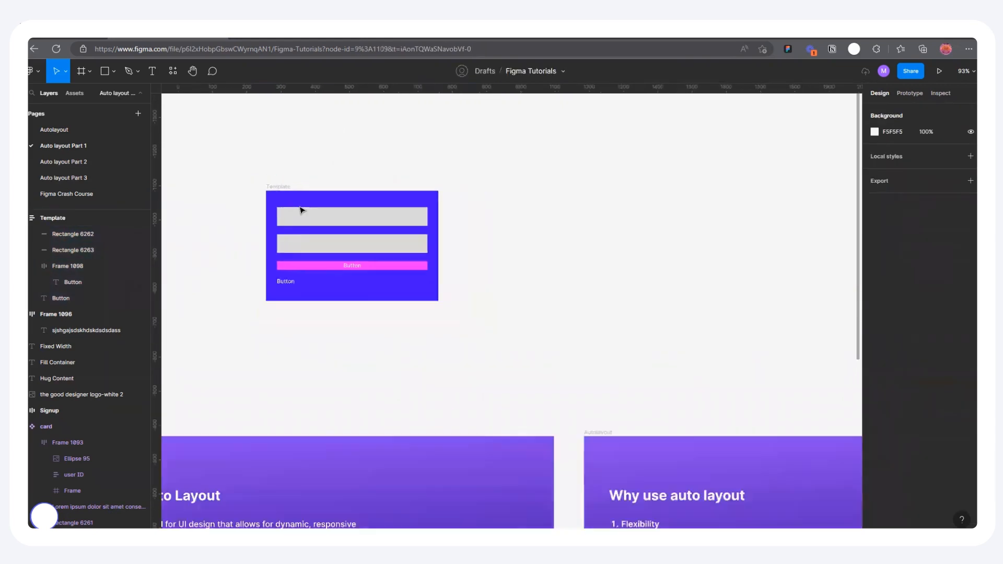
Step: Duplicate the Template frame to the right of the original and rename the copy Desktop
left_click(287, 189)
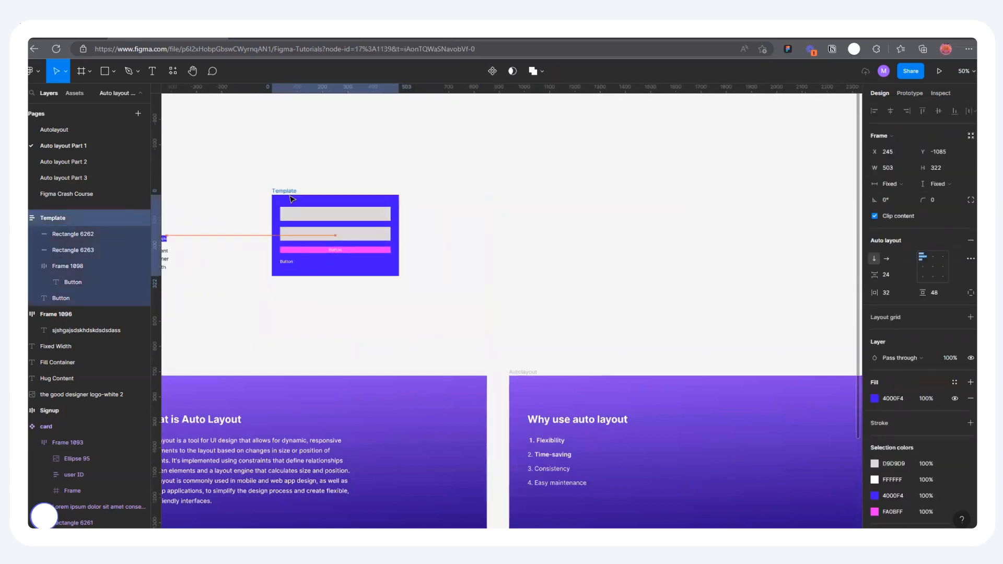
left_click_drag(288, 191, 463, 162)
scroll(444, 157, "up", 5)
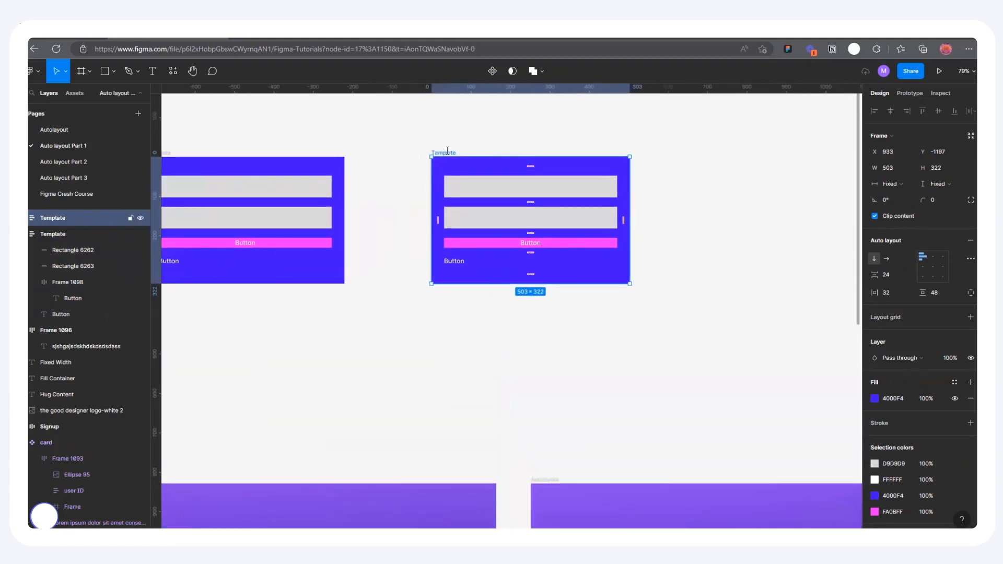
left_click(506, 134)
left_click(450, 152)
type("Deskt")
left_click(482, 144)
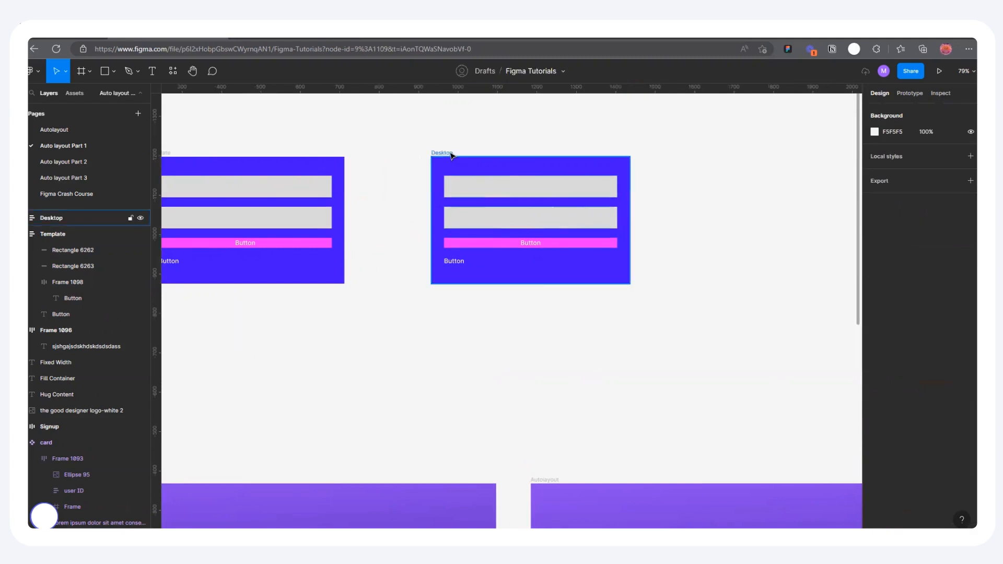
Step: Resize the Desktop frame to 1440 × 1024 and move it up, clear of the Autolayout frames
left_click(448, 153)
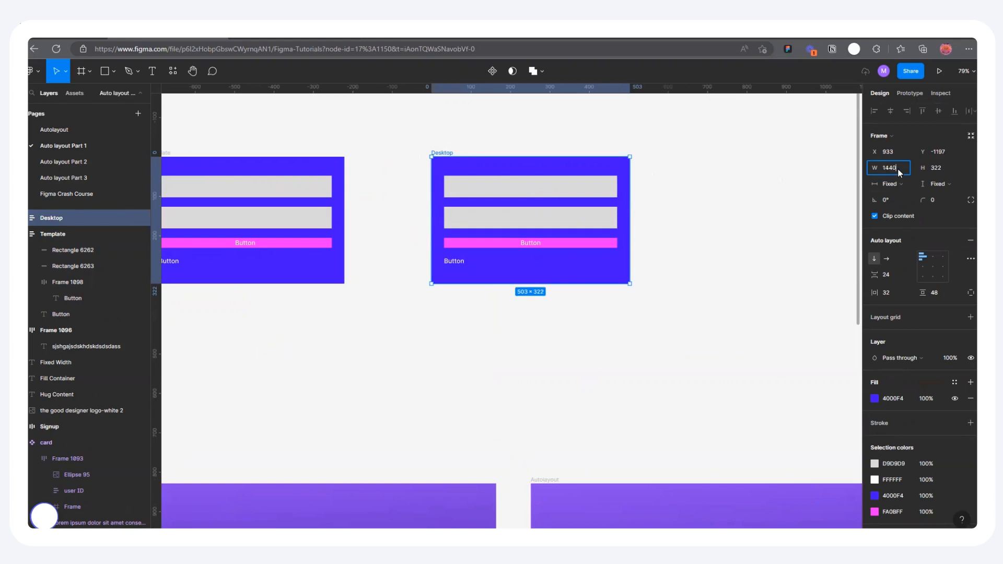
key("Return")
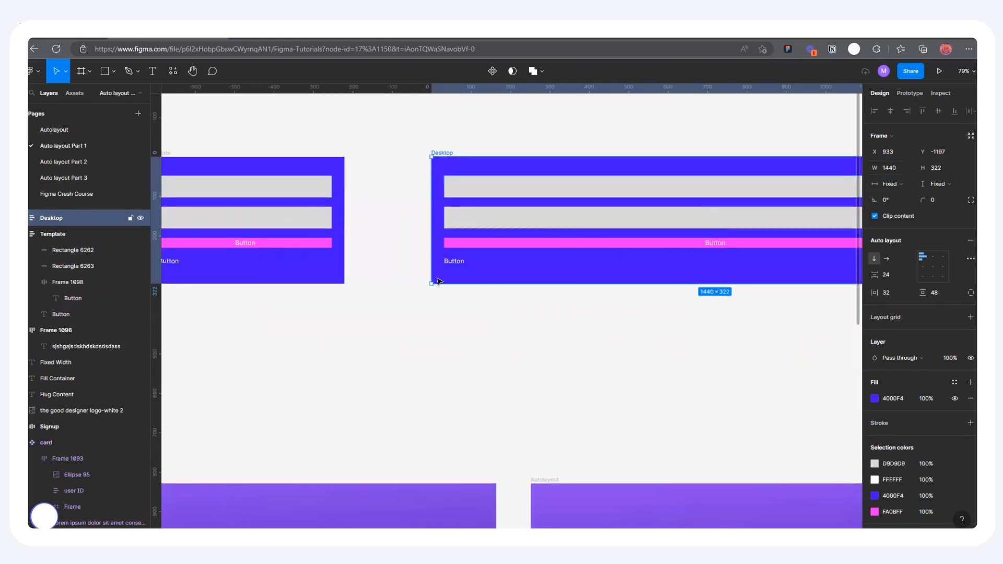
scroll(436, 277, "down", 1)
scroll(436, 277, "down", 3)
left_click(942, 172)
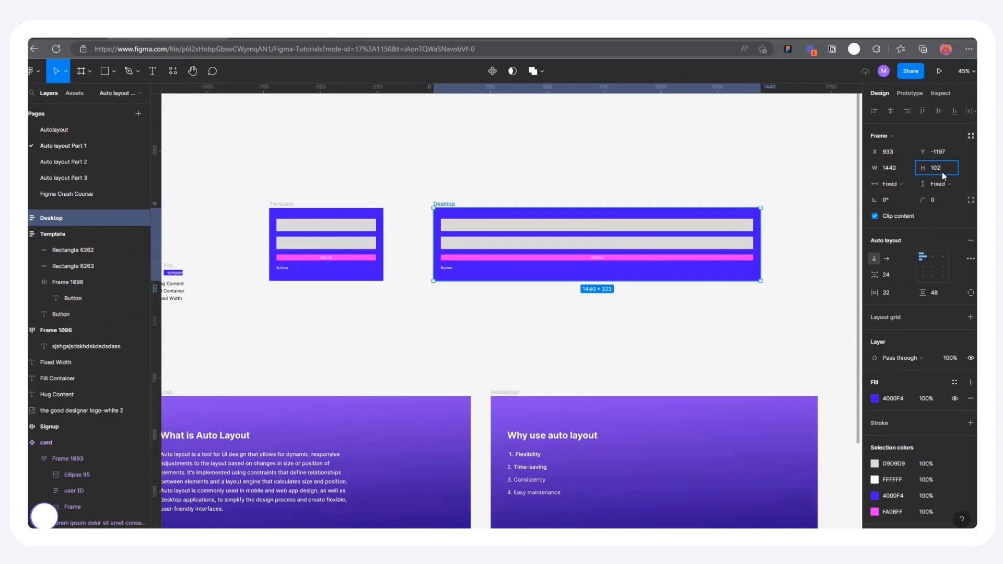
type("1024")
key("Return")
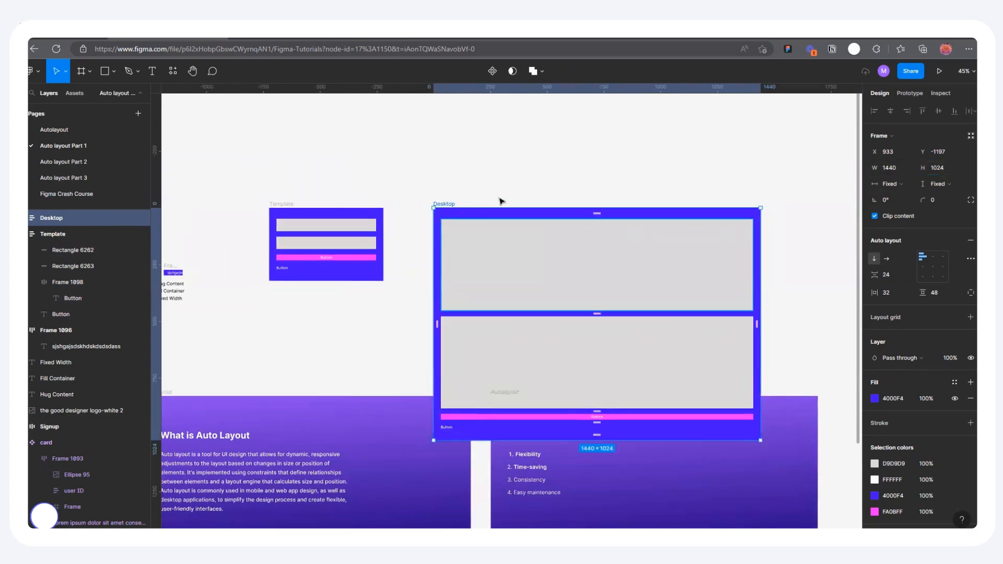
scroll(474, 211, "down", 1)
left_click_drag(474, 211, 485, 145)
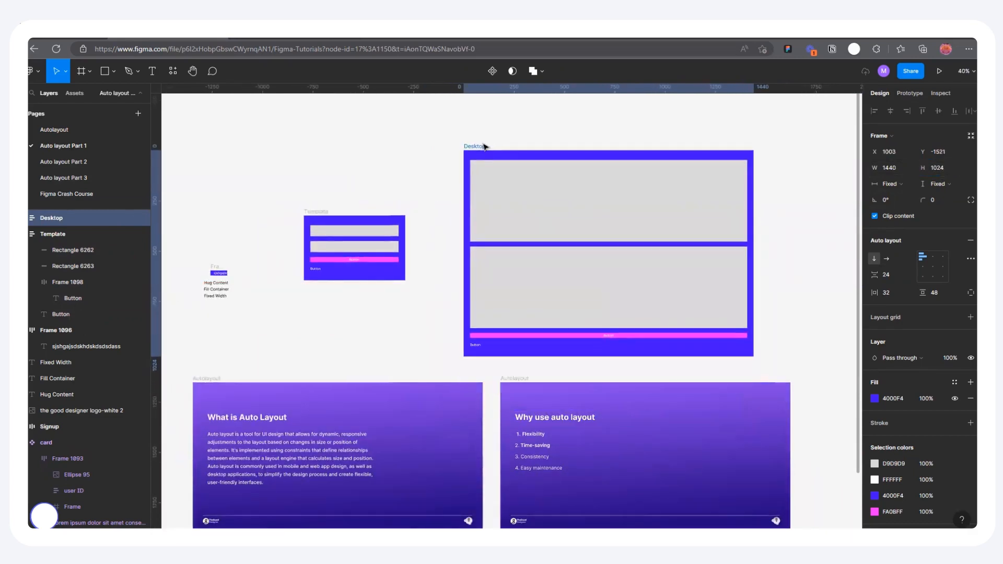
Step: Increase the height of the pink button in the Desktop frame to about 64
left_click(572, 335)
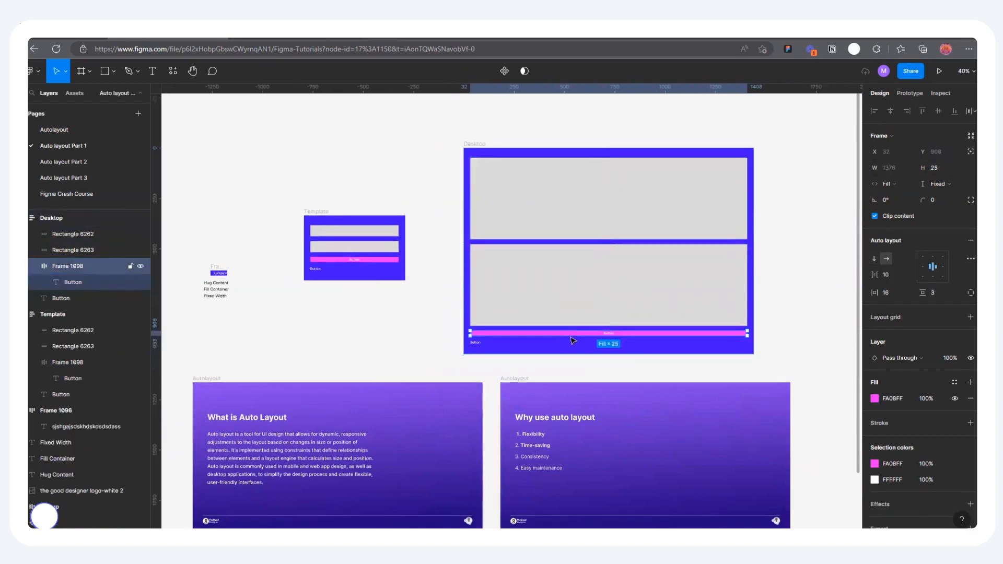
left_click_drag(579, 338, 579, 347)
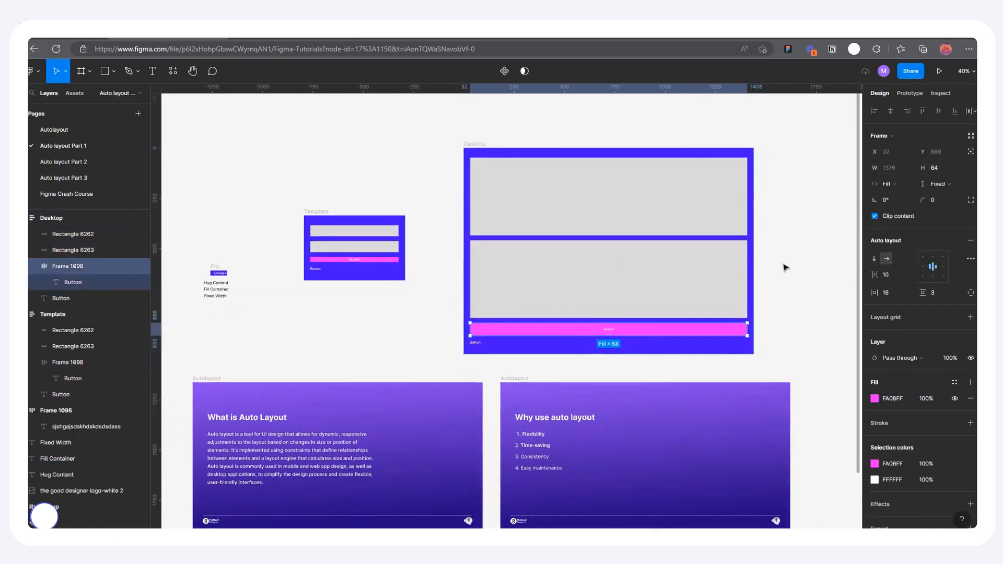
left_click(804, 259)
double_click(614, 234)
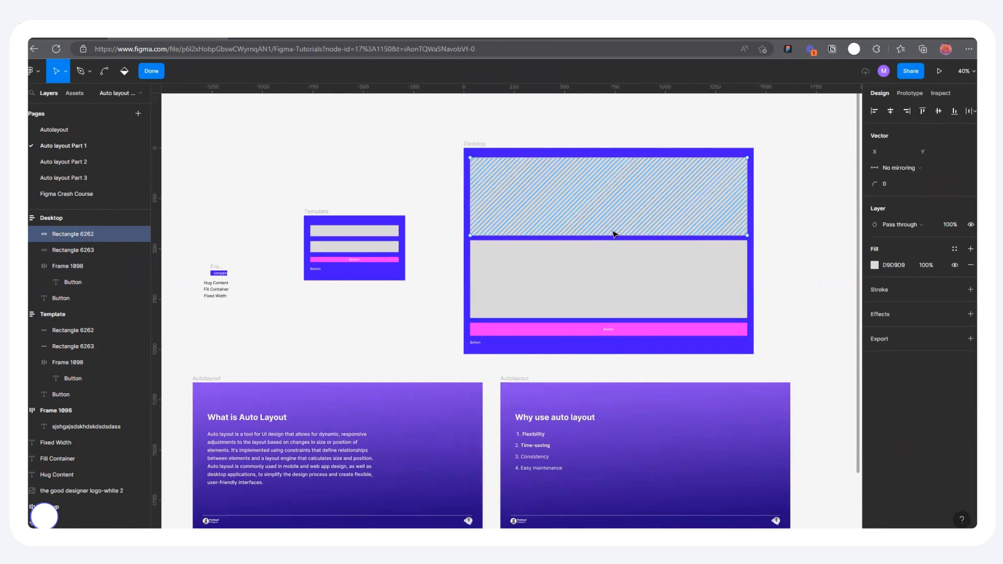
key("Escape")
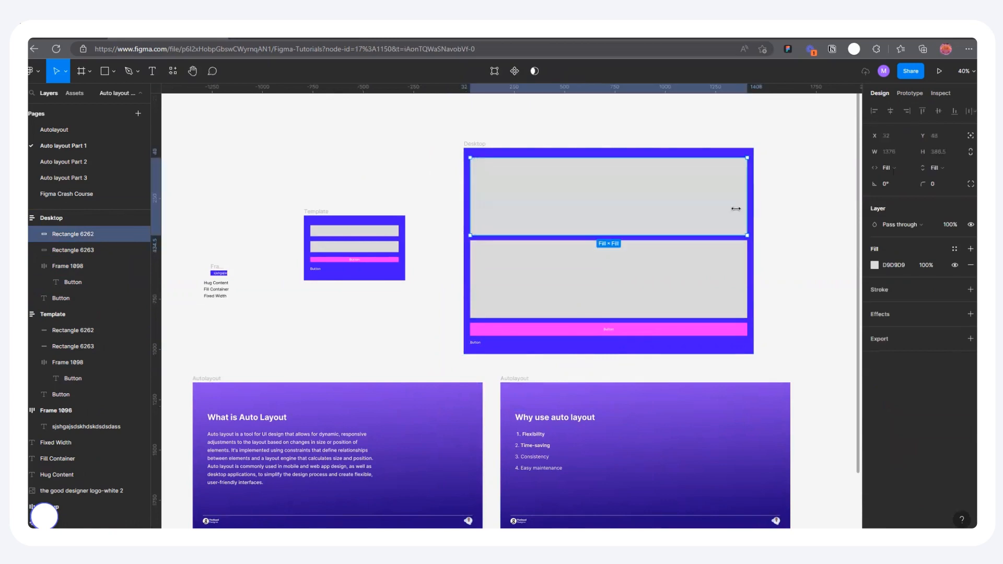
Step: Set both the vertical and the horizontal auto layout padding of the Desktop frame to 200
left_click(481, 145)
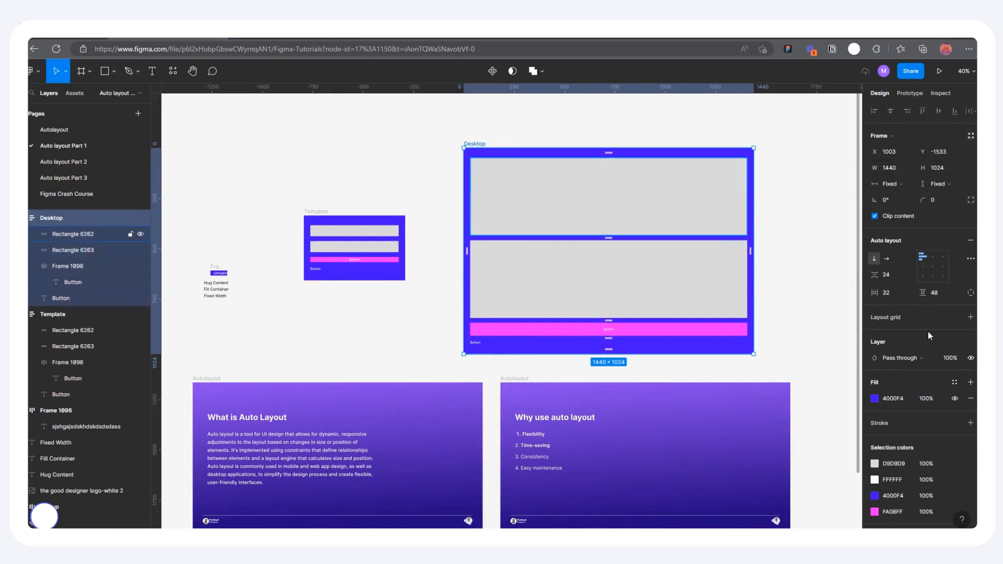
left_click(942, 294)
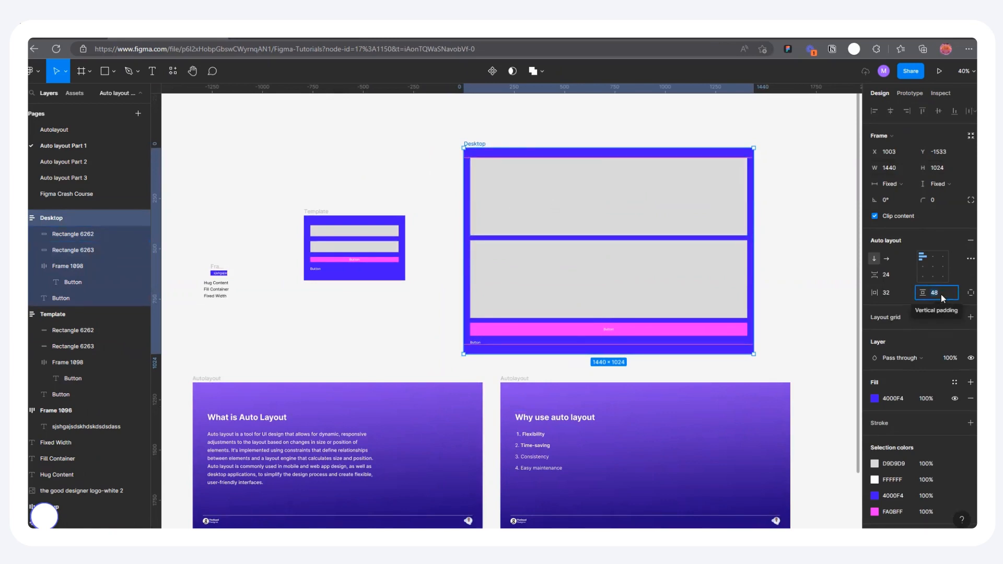
key("Return")
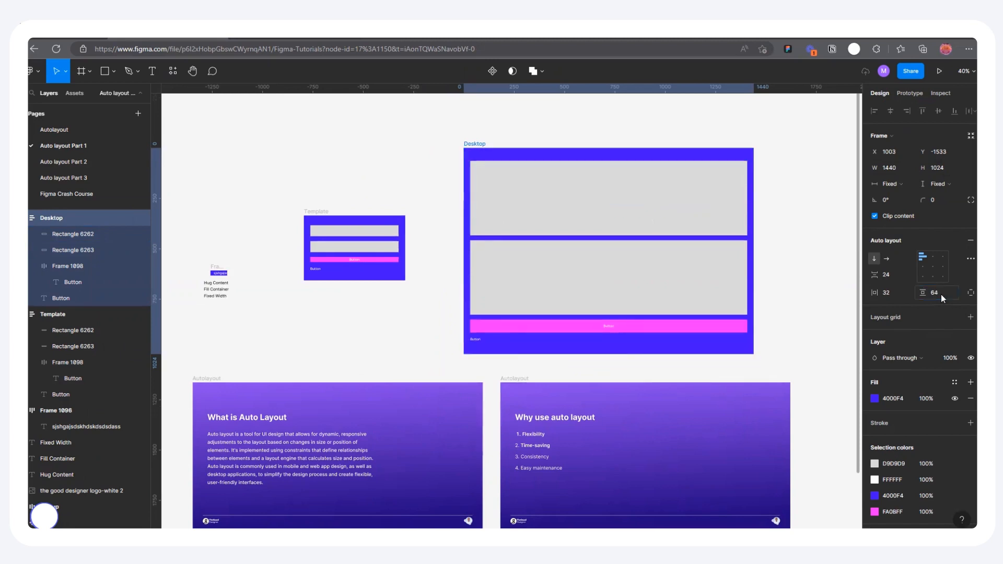
type("200")
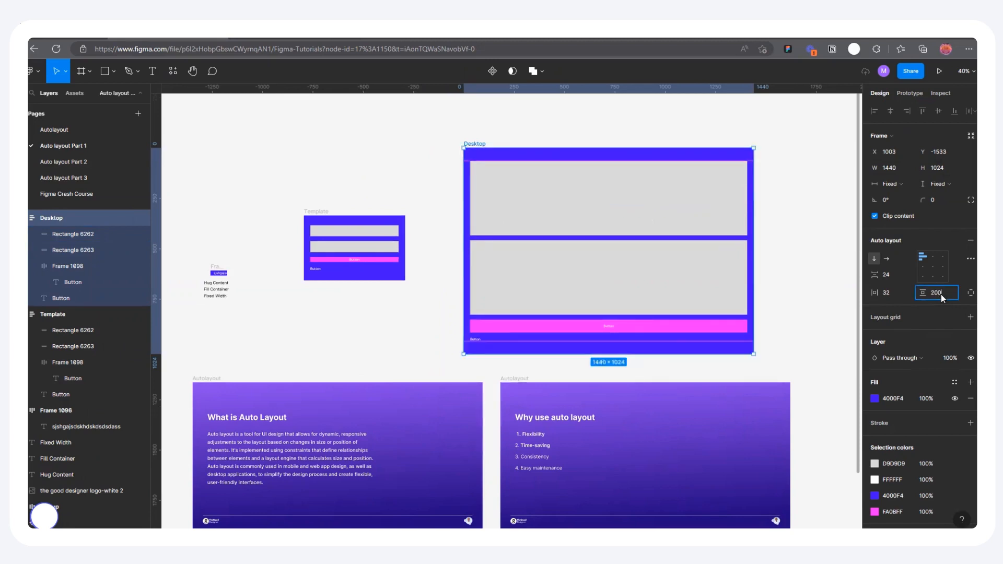
key("Return")
left_click(898, 293)
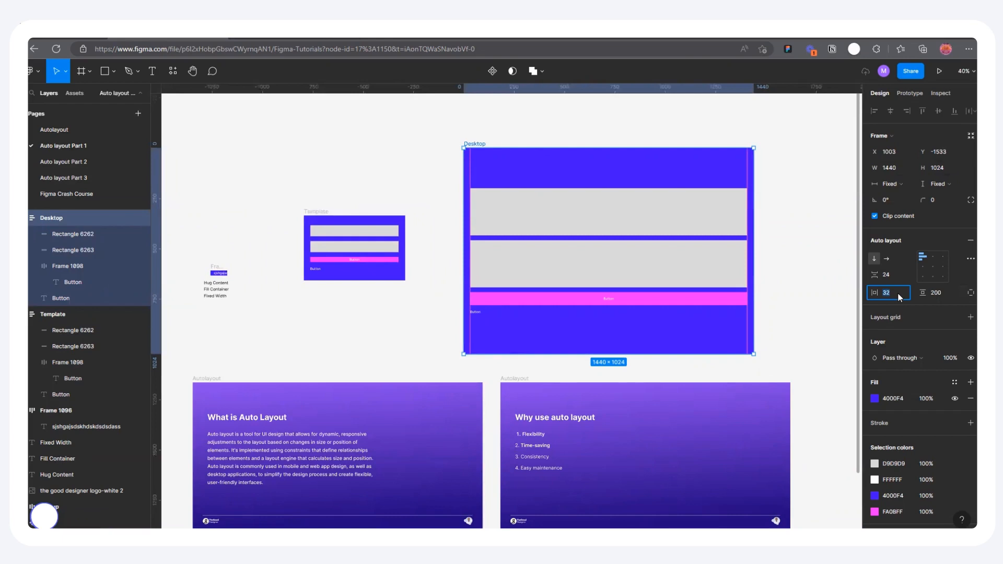
type("200")
key("Return")
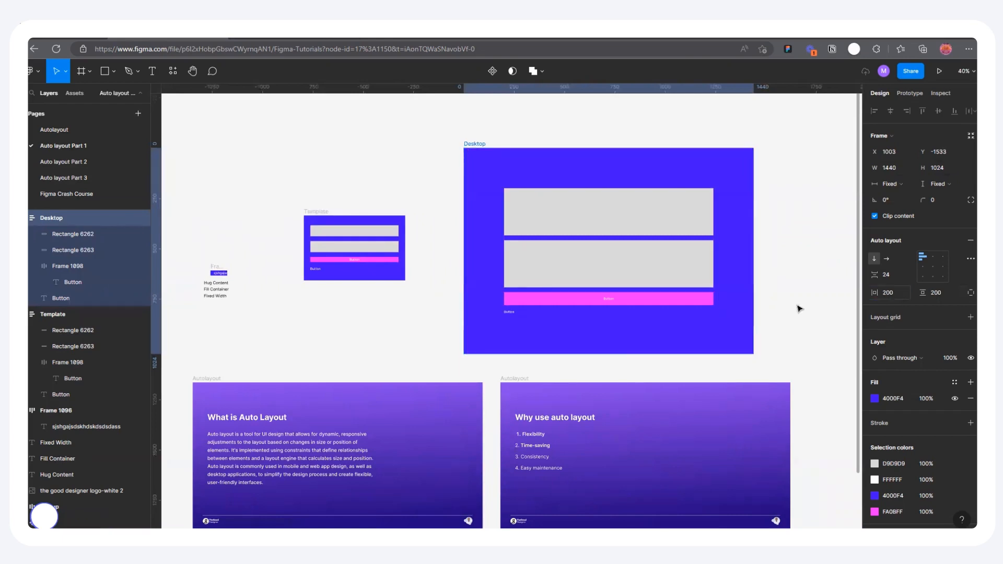
Step: Delete the standalone Button text below the pink button in the Desktop frame
scroll(674, 306, "up", 1)
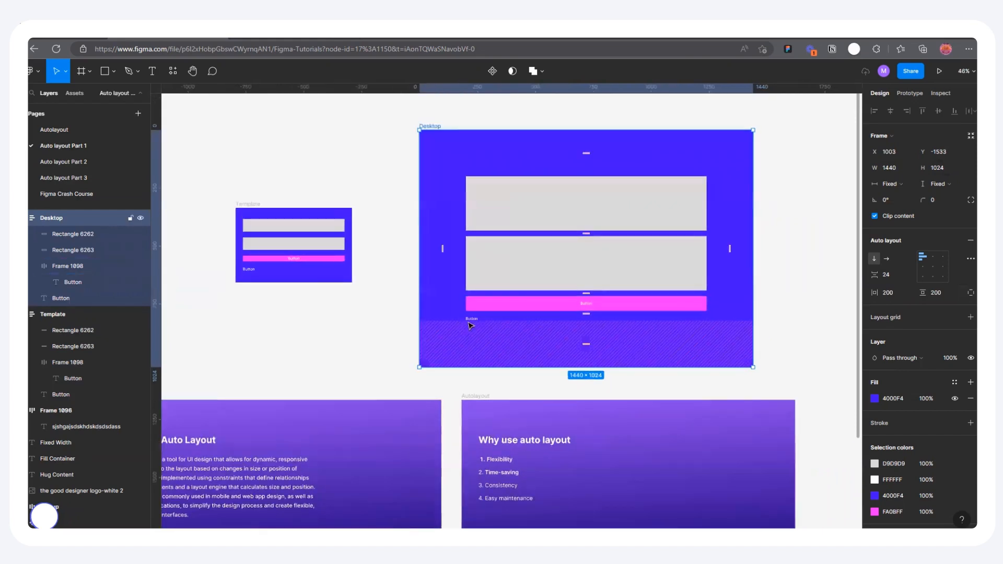
left_click(472, 316)
key("Delete")
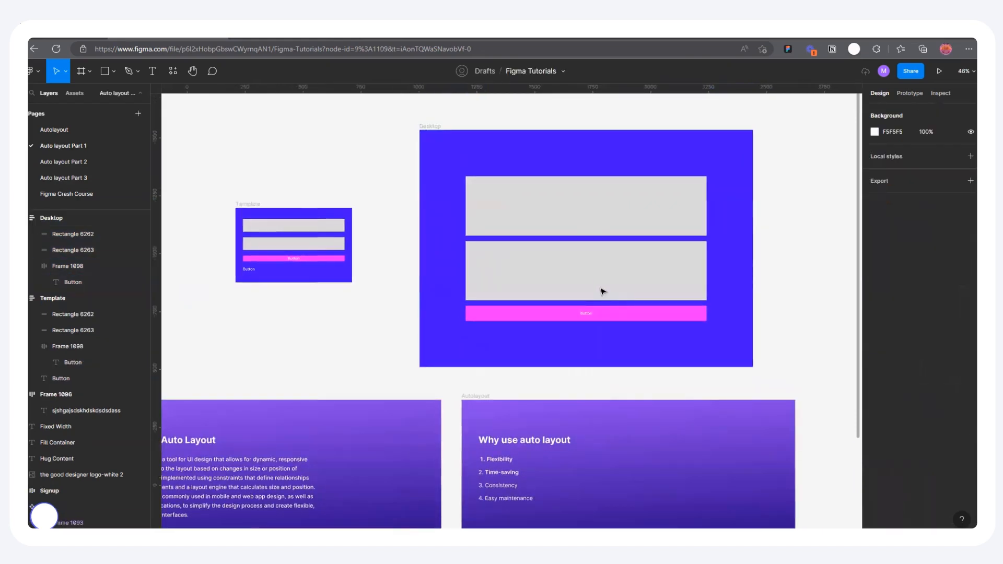
Step: Move the Desktop frame further up and slightly left, away from the Autolayout frames
key("shift+1")
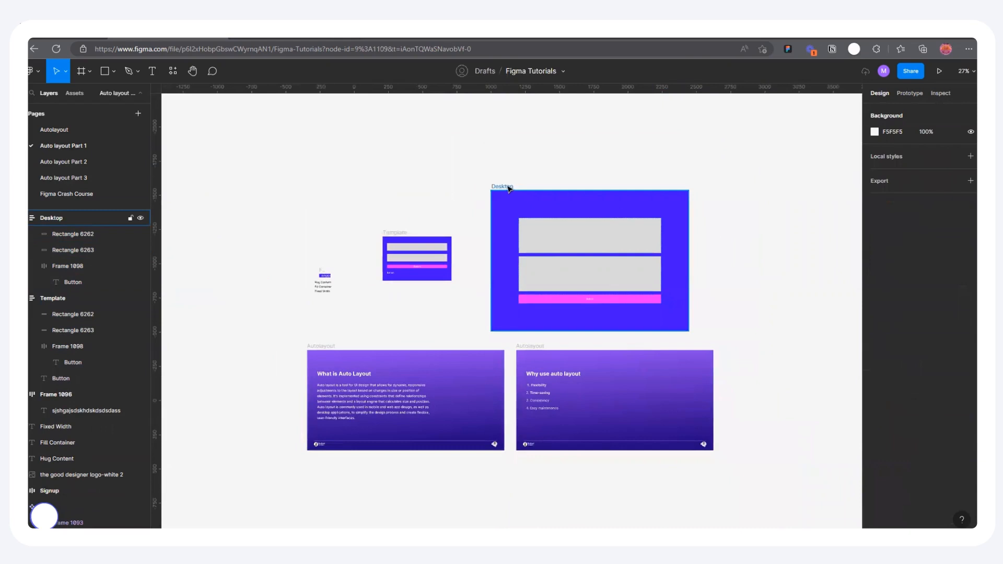
left_click(505, 187)
left_click_drag(504, 157, 491, 159)
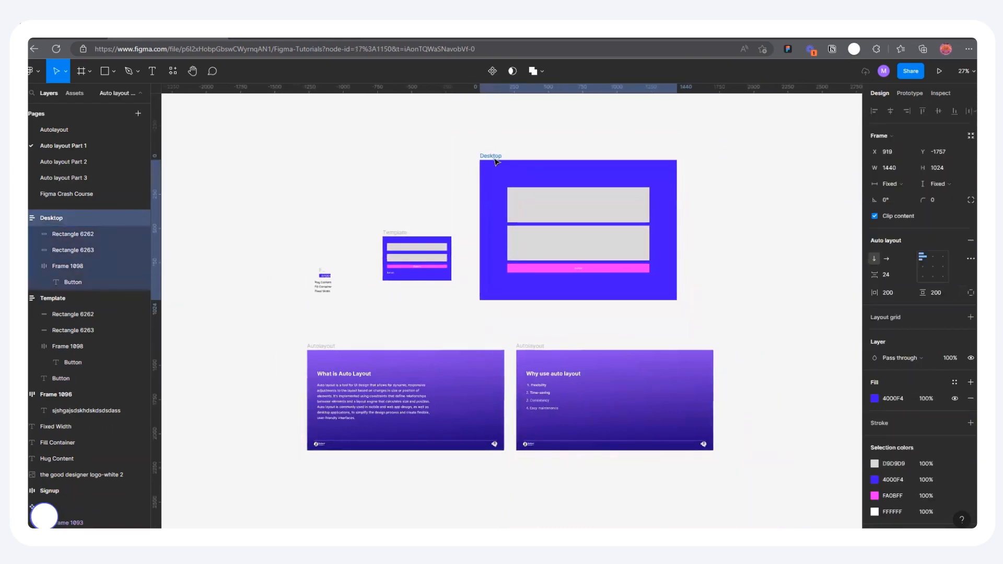
Step: Duplicate the Template frame to the right of the Desktop frame and resize the copy to 700 × 600
left_click_drag(392, 230, 717, 150)
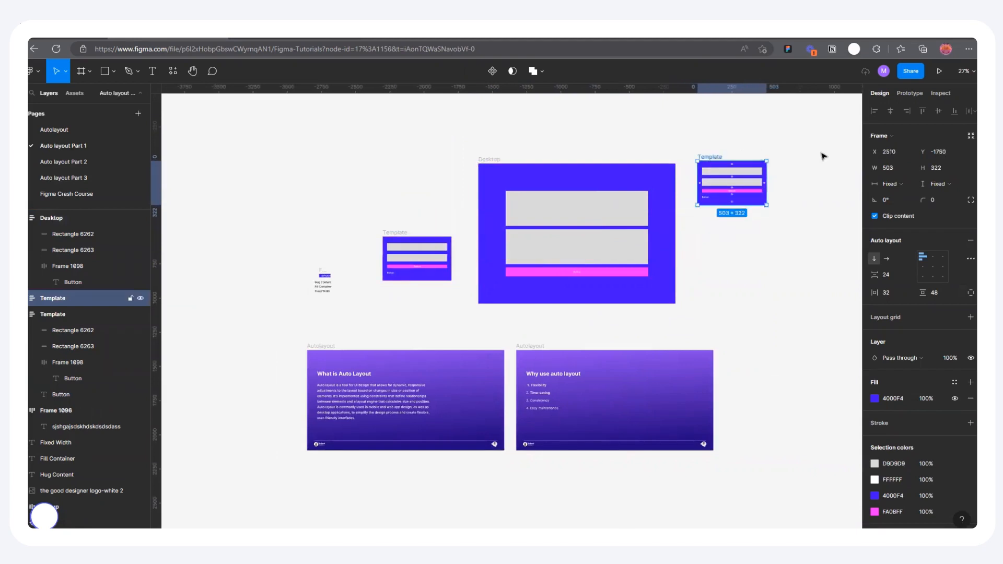
left_click(892, 167)
type("700")
key("Return")
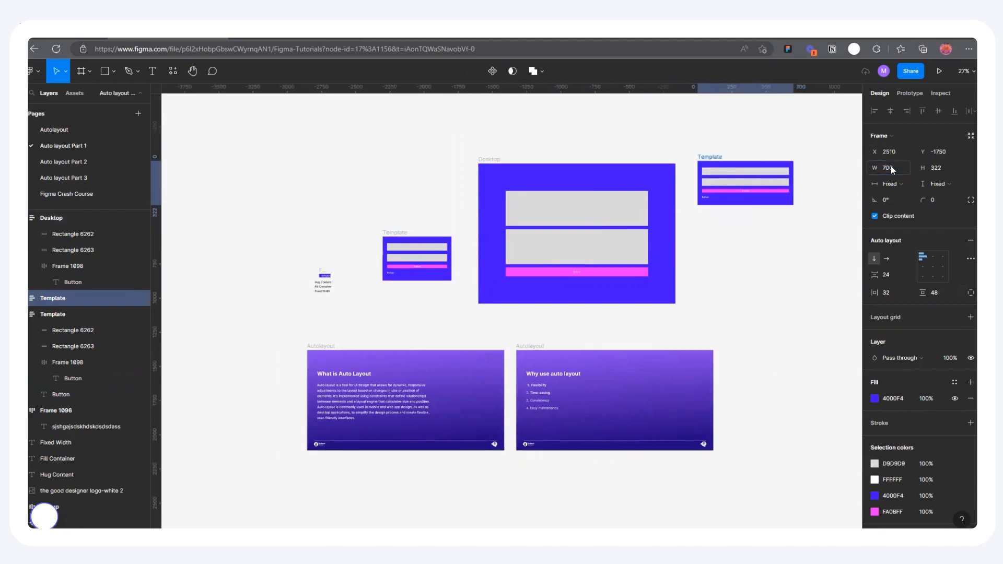
scroll(831, 174, "up", 1)
scroll(771, 166, "up", 2)
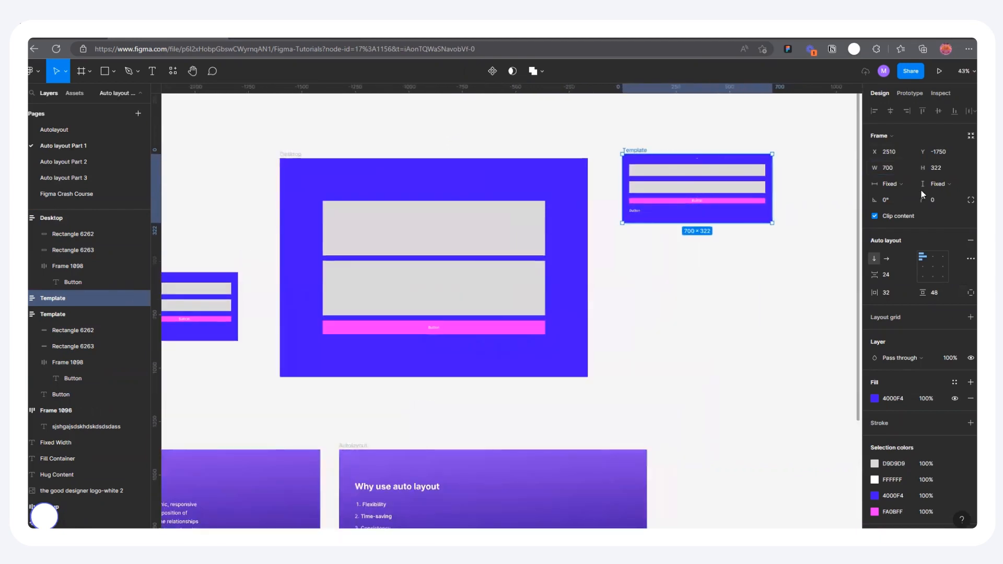
left_click(950, 174)
type("600")
key("Return")
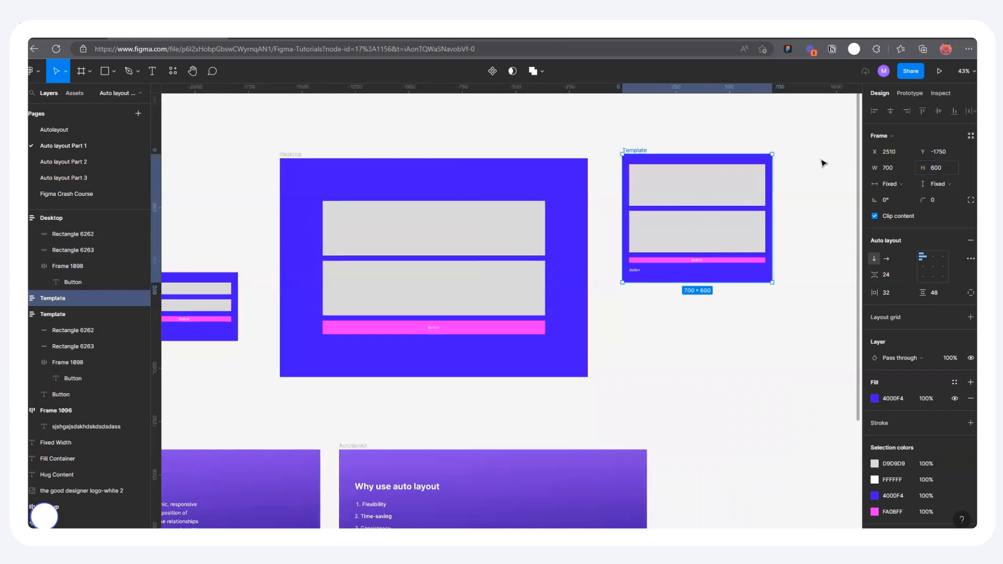
Step: Align the 700 × 600 Template copy with the Desktop frame's top edge and set its padding to 64 horizontal and 80 vertical
left_click(734, 198)
left_click_drag(635, 152, 635, 156)
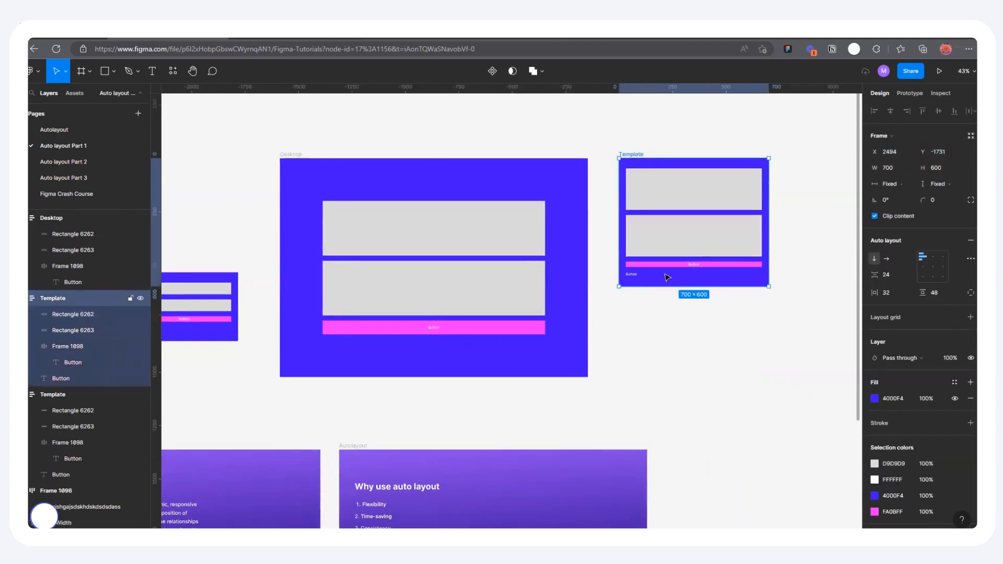
left_click(898, 293)
type("64")
key("Return")
left_click(937, 296)
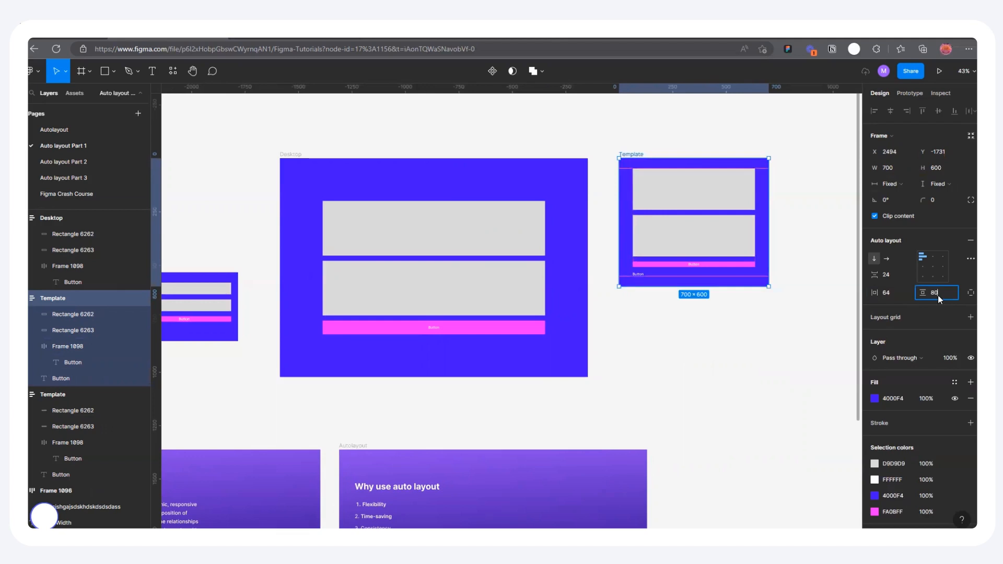
key("Return")
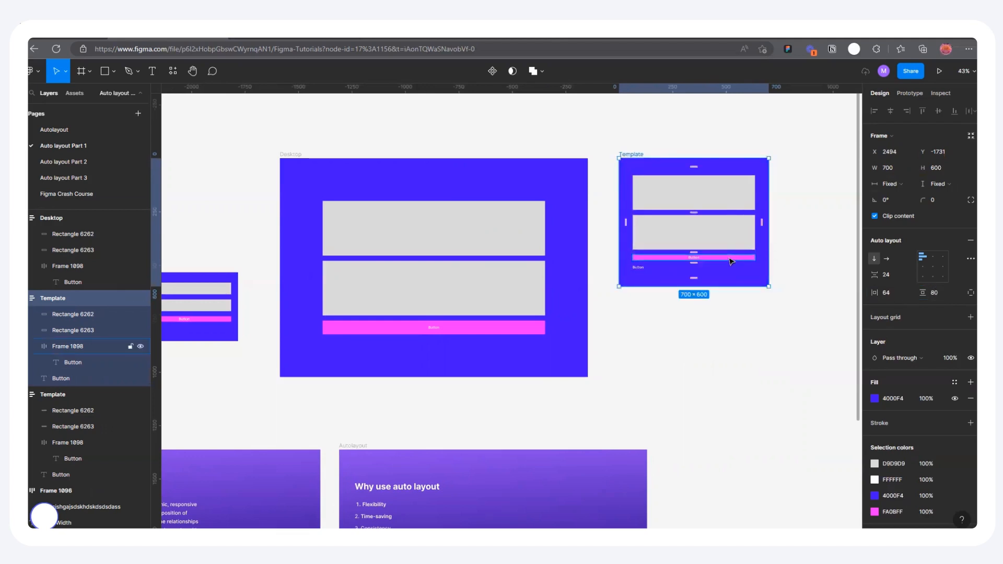
Step: Make the pink button in the 700 × 600 Template copy taller and move that frame closer to the Desktop frame
left_click(730, 262)
left_click(802, 238)
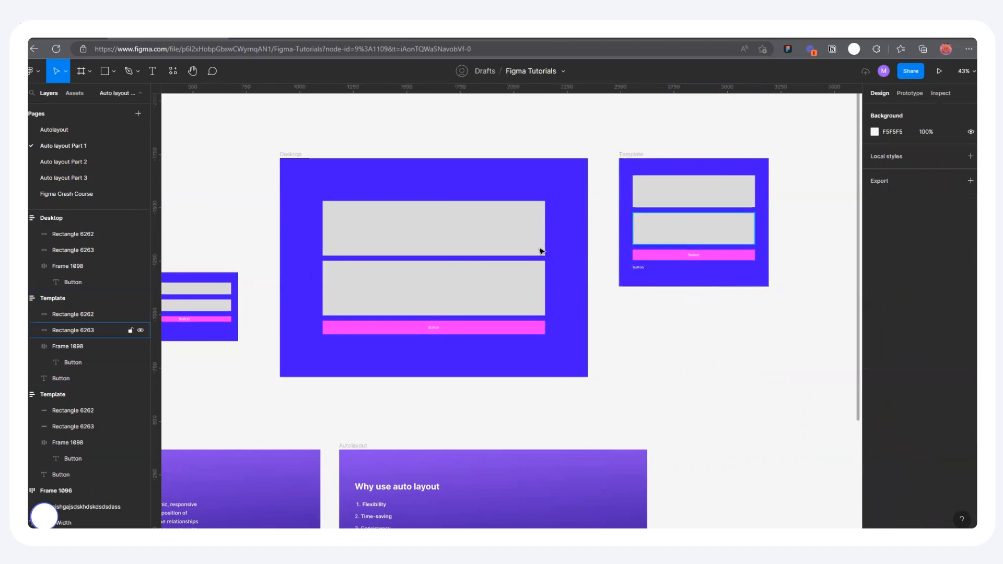
scroll(541, 251, "down", 2)
left_click(607, 173)
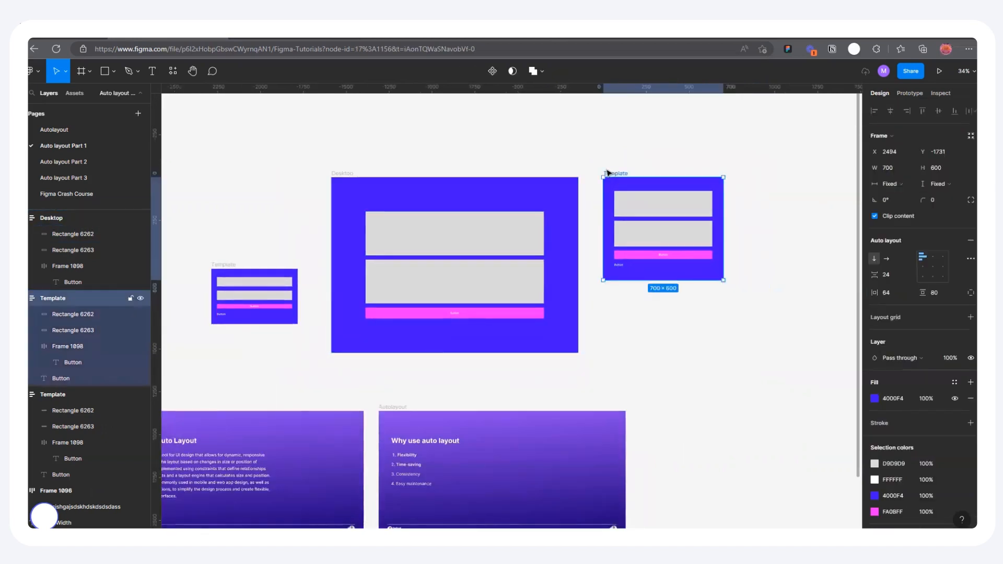
left_click_drag(607, 173, 593, 173)
Step: Duplicate the original Template frame to the right of the 700 × 600 copy, aligned with its top edge
scroll(679, 187, "down", 2)
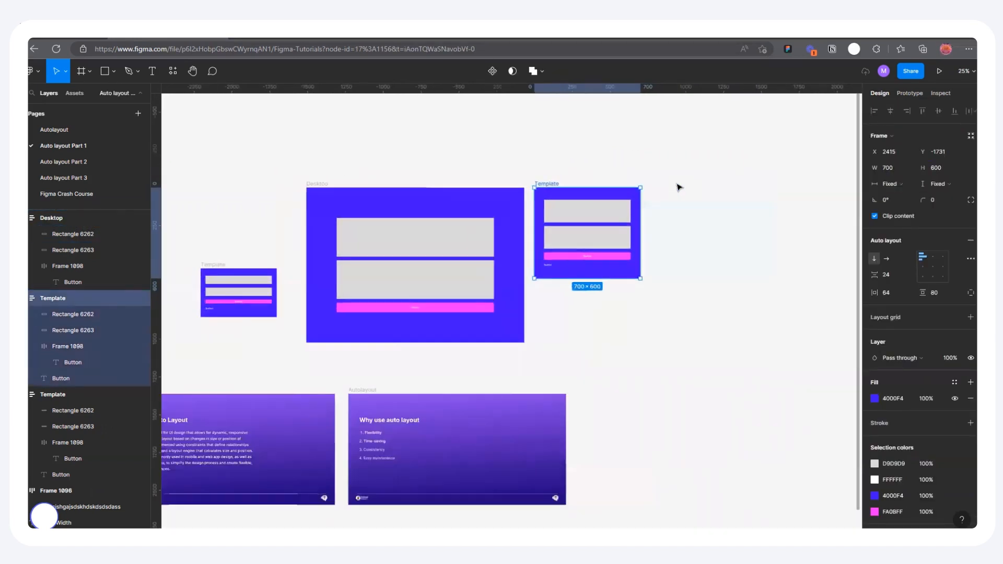
scroll(676, 187, "up", 1)
scroll(634, 191, "down", 2)
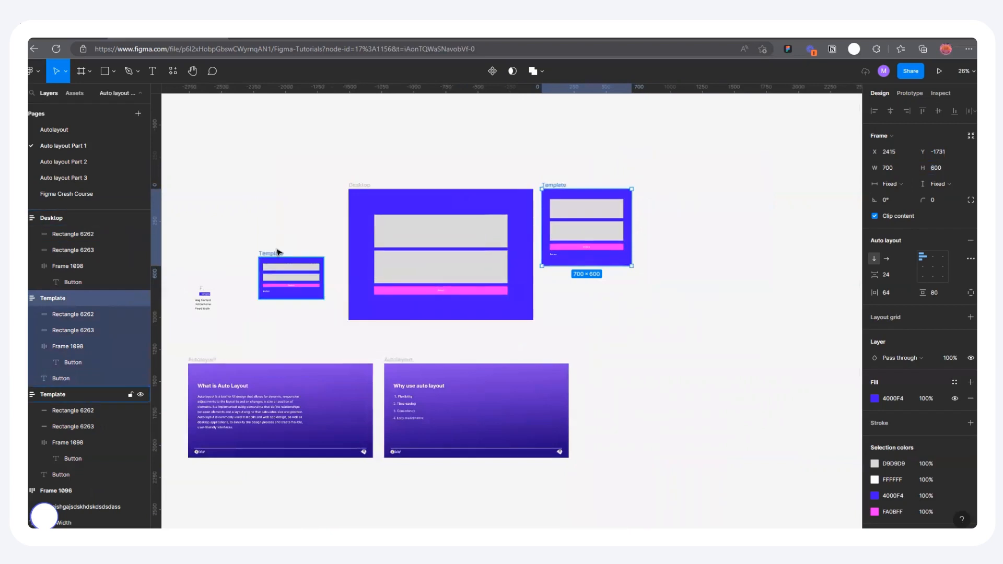
left_click_drag(278, 252, 668, 184)
scroll(717, 192, "up", 1)
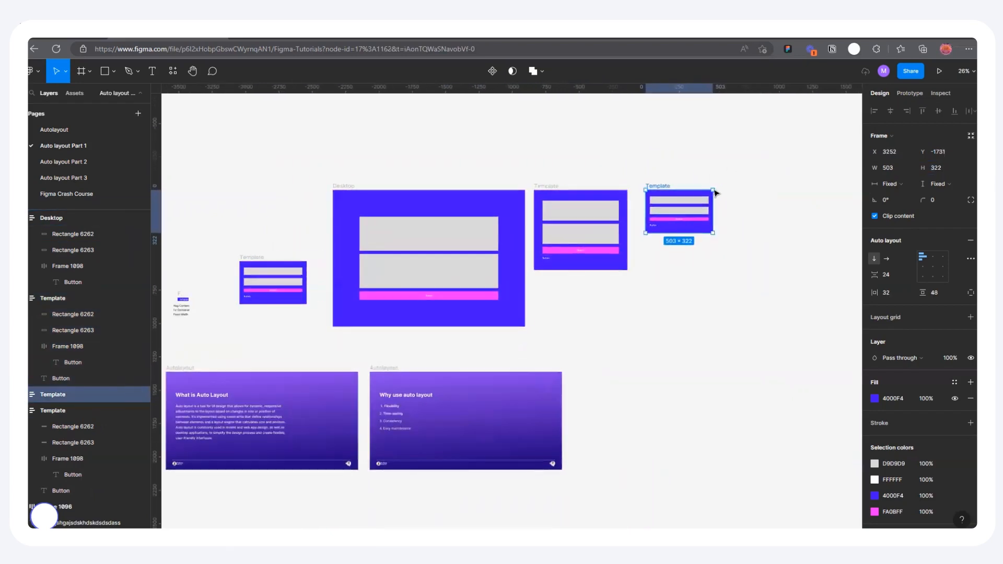
scroll(714, 194, "up", 5)
left_click_drag(531, 200, 521, 198)
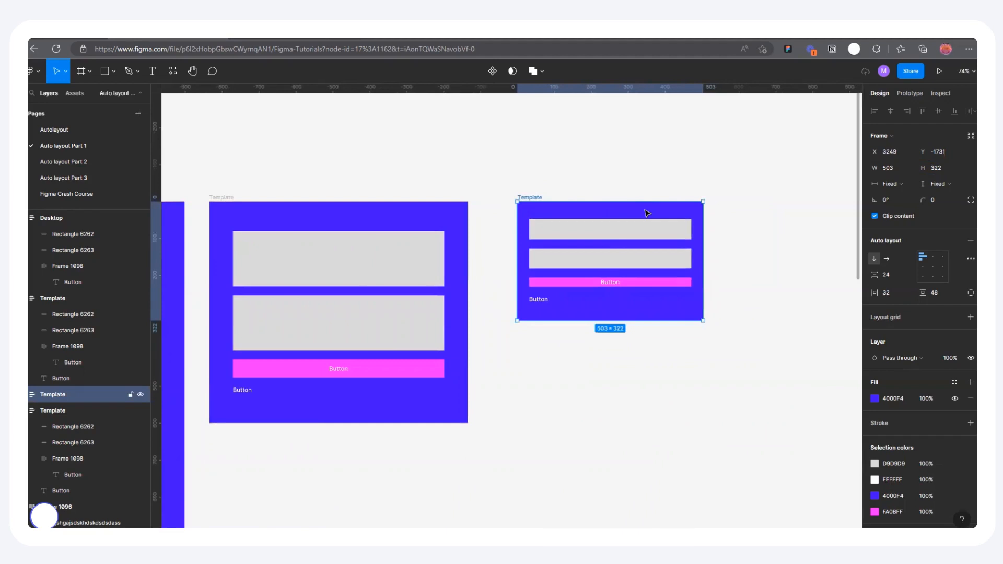
Step: Resize the newest Template copy to 375 wide and 812 high
scroll(645, 210, "up", 3)
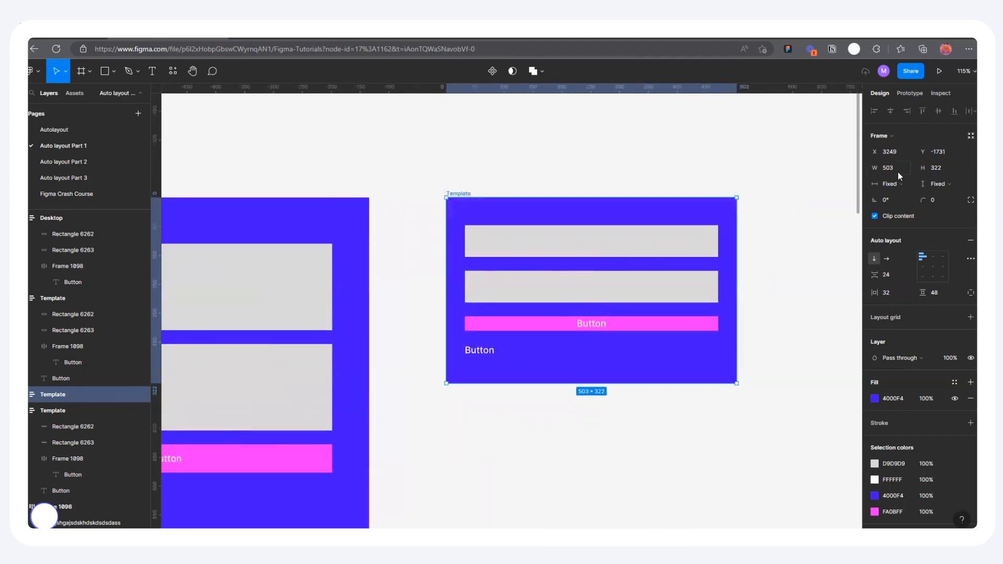
left_click(898, 170)
type("375")
key("Return")
left_click(942, 168)
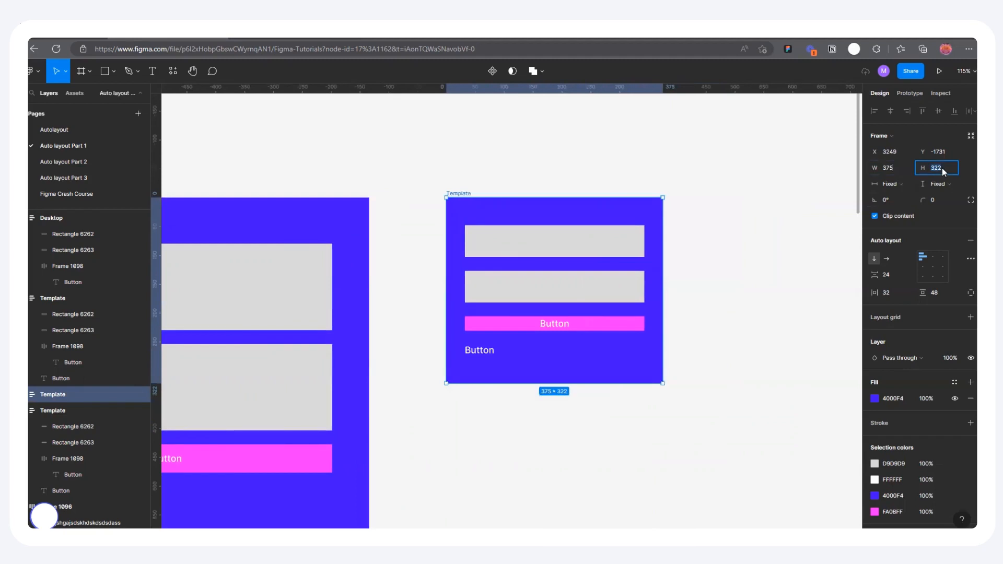
key("Return")
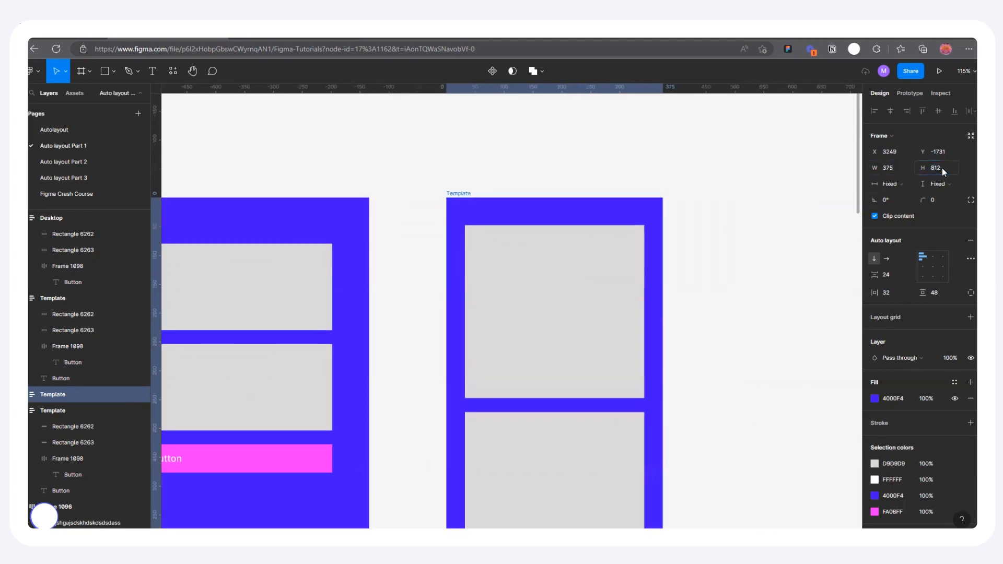
Step: Set the vertical padding of the 375 × 812 Template copy to 80
scroll(632, 162, "down", 2)
scroll(618, 153, "down", 3)
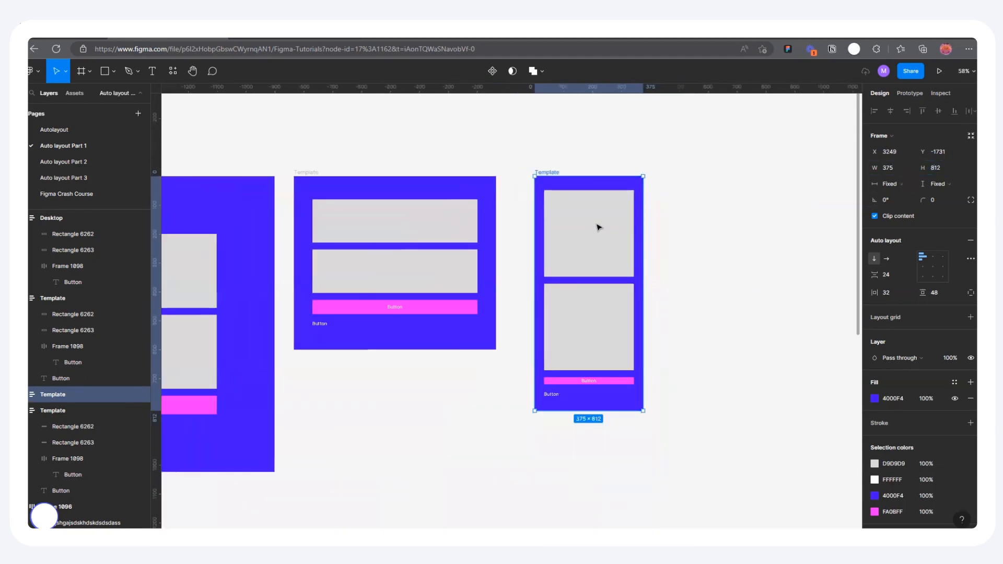
left_click(597, 224)
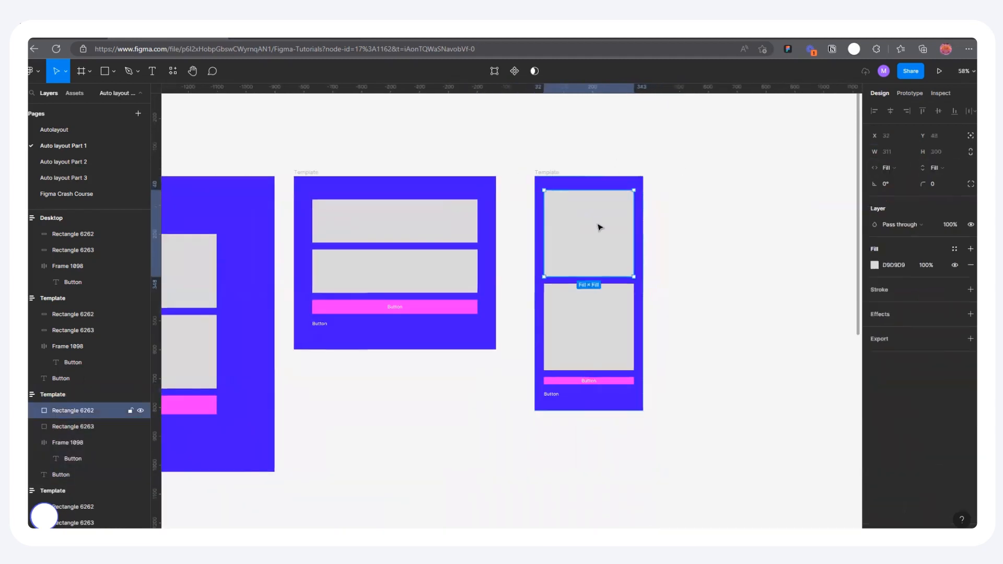
left_click(544, 174)
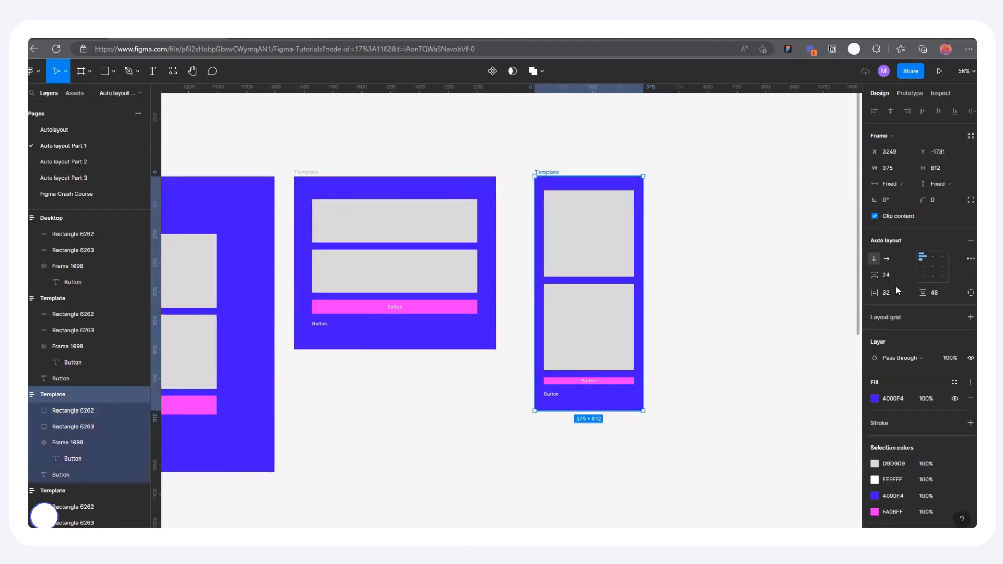
left_click(939, 296)
type("80")
key("Return")
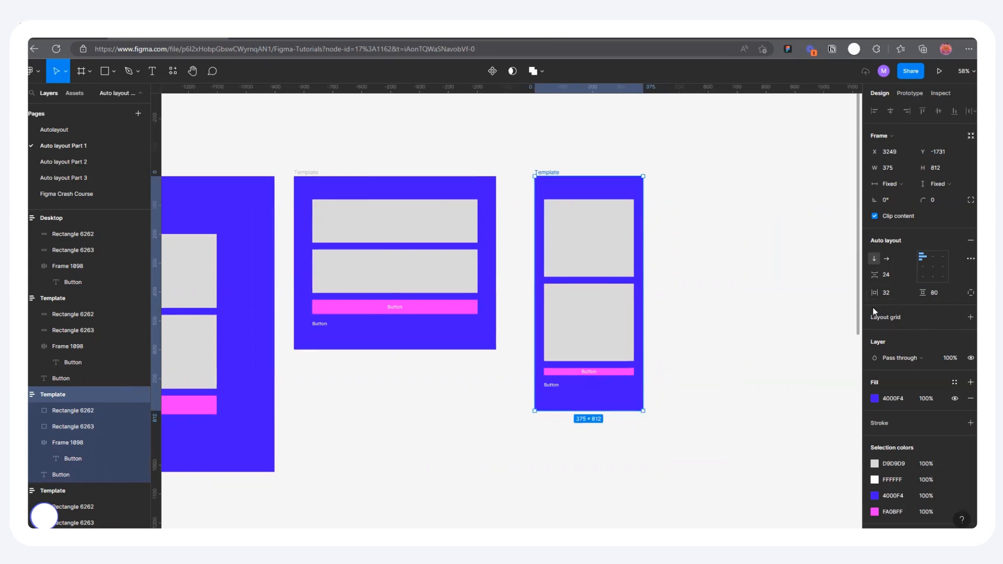
left_click(896, 296)
left_click(707, 213)
Step: Shorten both grey rectangles in the 375 × 812 Template copy, making the upper one about 76 high
scroll(595, 271, "up", 3)
left_click(596, 264)
left_click_drag(596, 278, 599, 200)
left_click(576, 393)
left_click_drag(577, 393, 577, 235)
Step: Make the pink button in the 375 × 812 Template copy about 64 high
left_click(603, 256)
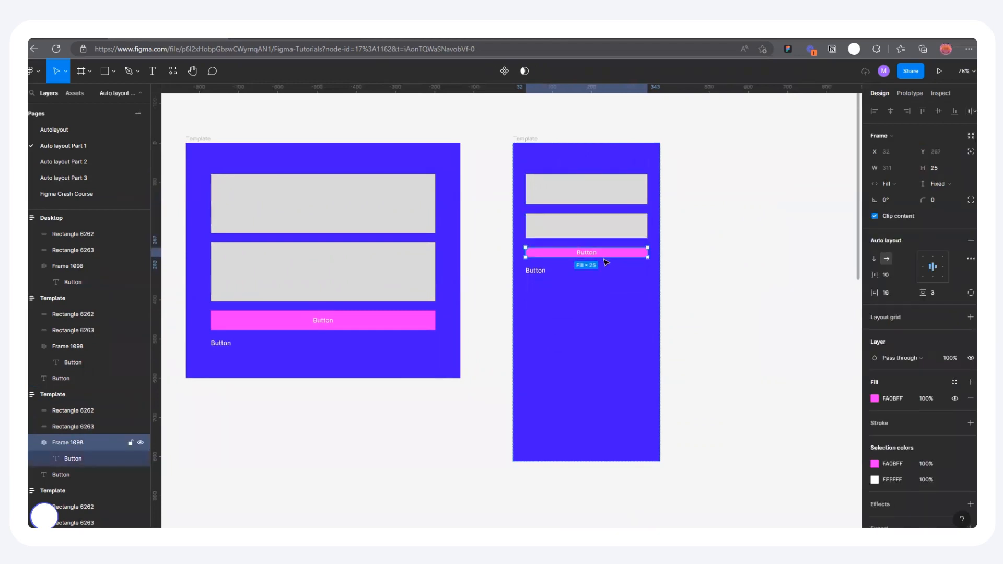
left_click_drag(604, 258, 604, 272)
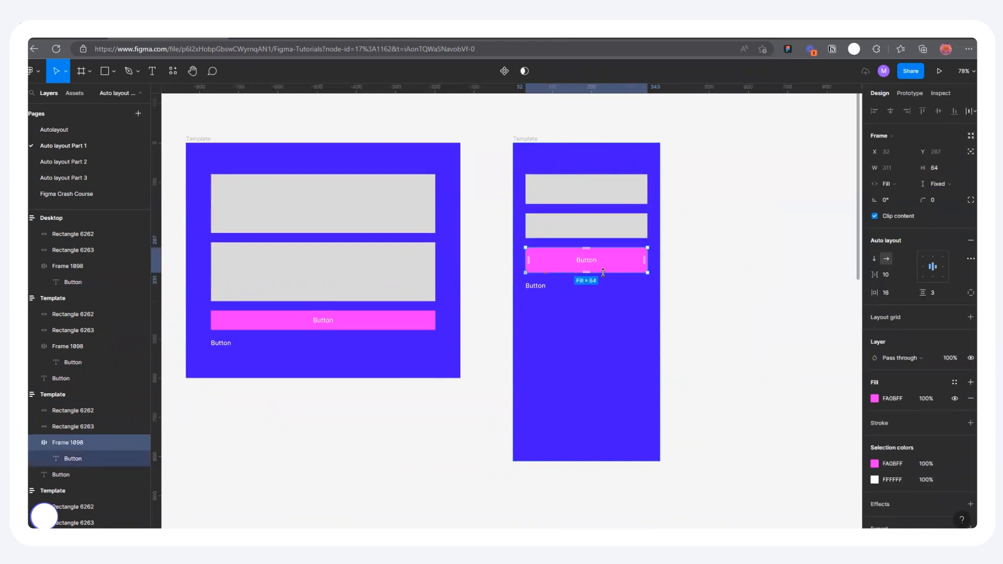
left_click(695, 246)
Step: Compare the Desktop frame with the 700 × 600 and 375 × 812 Template copies side by side
scroll(615, 231, "down", 5)
scroll(375, 289, "down", 3)
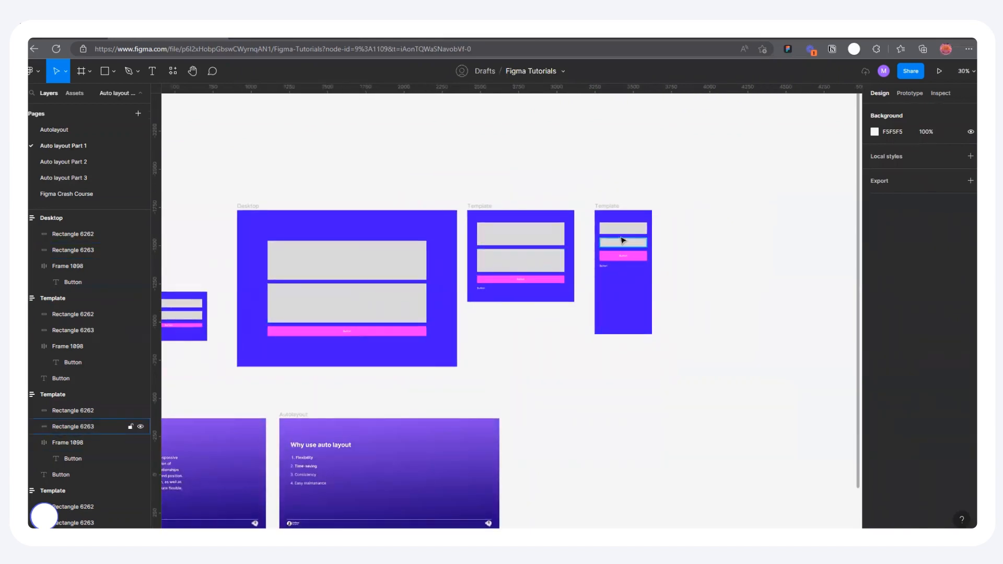
scroll(629, 230, "up", 5)
scroll(444, 232, "down", 3)
scroll(446, 233, "down", 5)
scroll(413, 255, "up", 4)
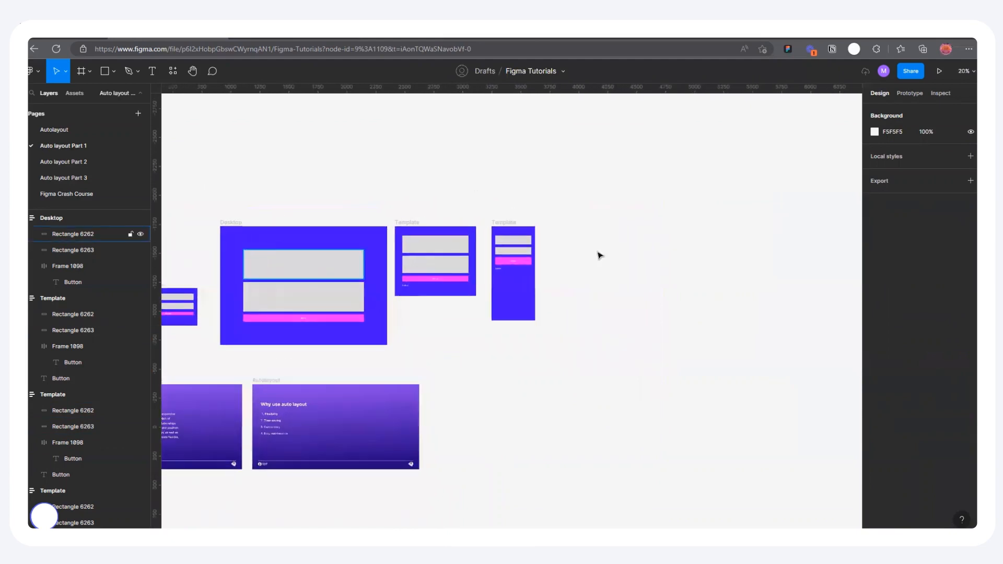
Step: Create a new frame from the iPhone 13 mini phone preset beside the 375 × 812 Template copy
scroll(585, 265, "up", 6)
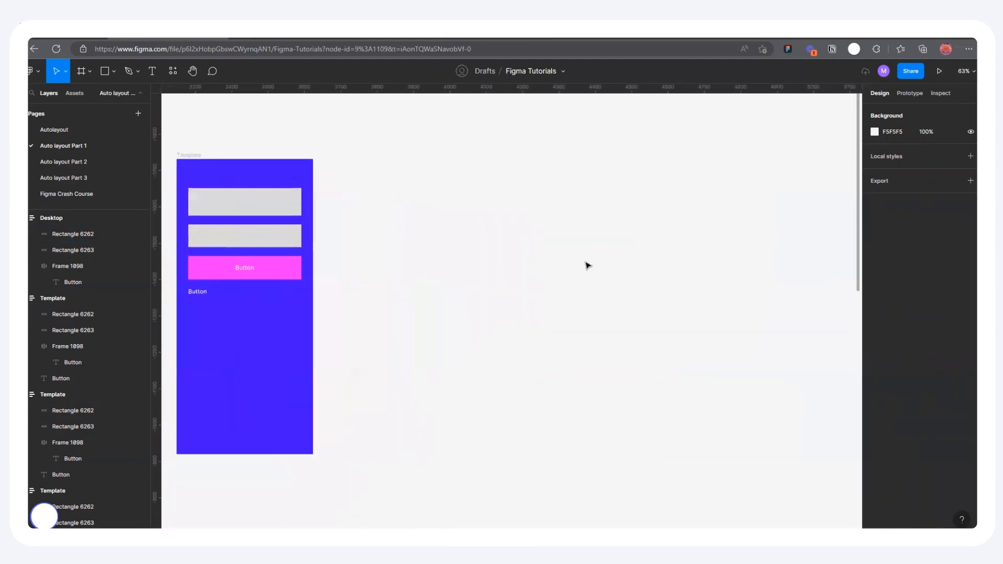
scroll(587, 265, "up", 2)
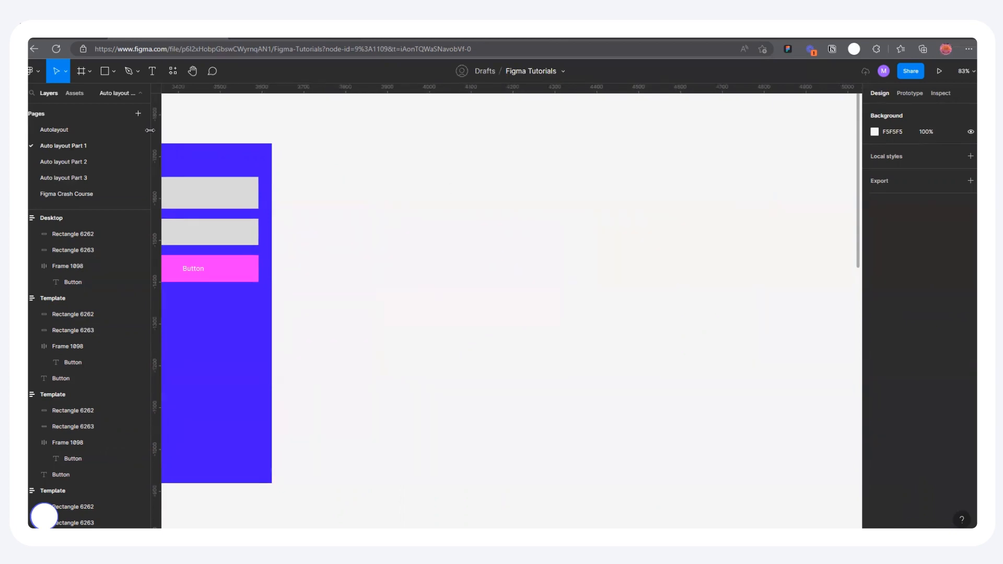
left_click(81, 71)
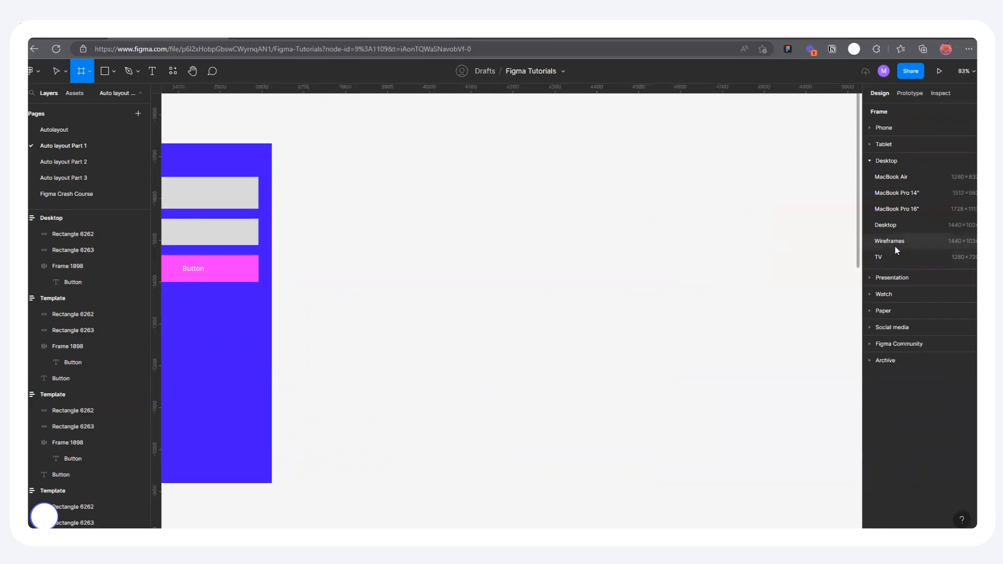
left_click(869, 143)
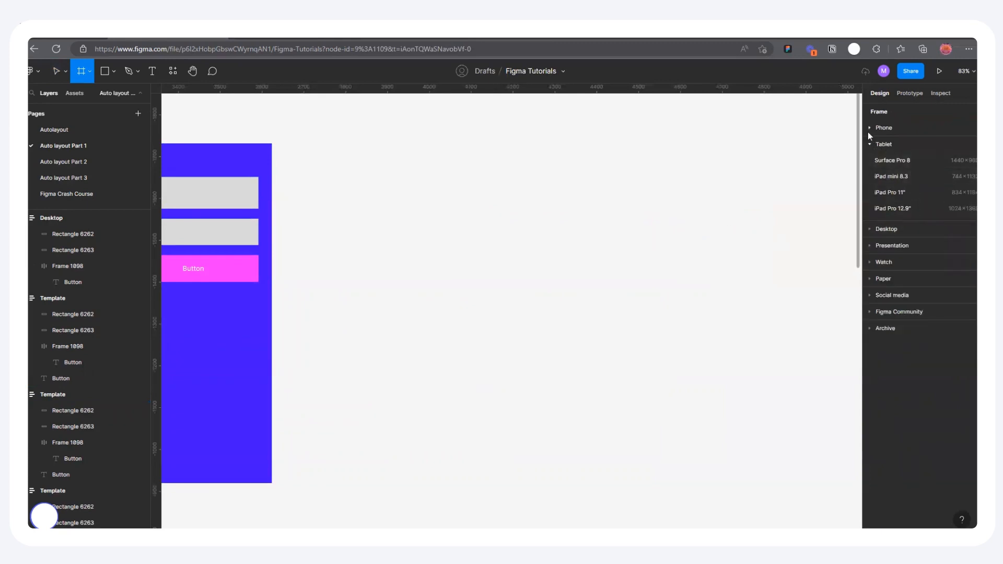
left_click(870, 129)
left_click(933, 241)
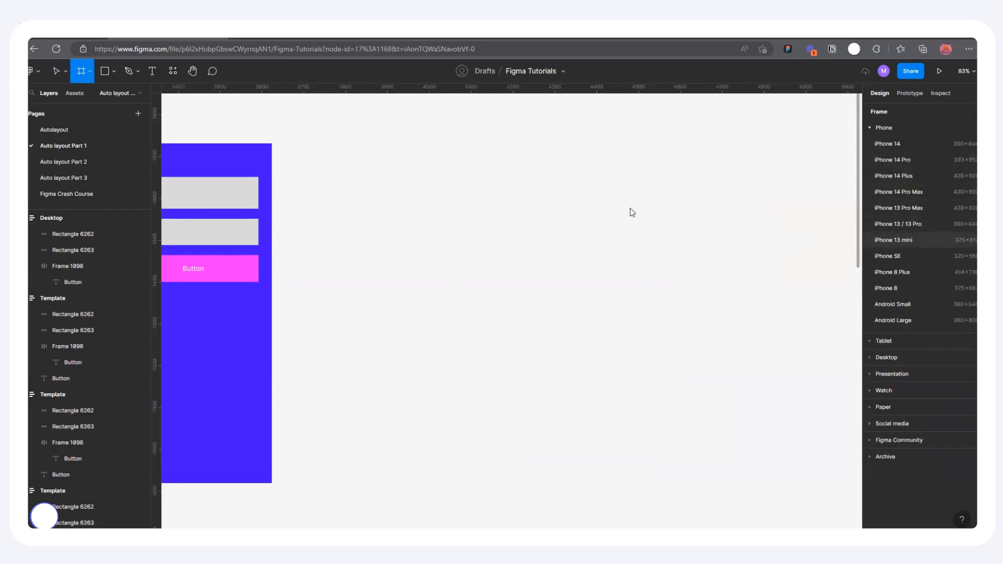
Step: Rename the new iPhone 13 mini frame to Mobile
double_click(452, 138)
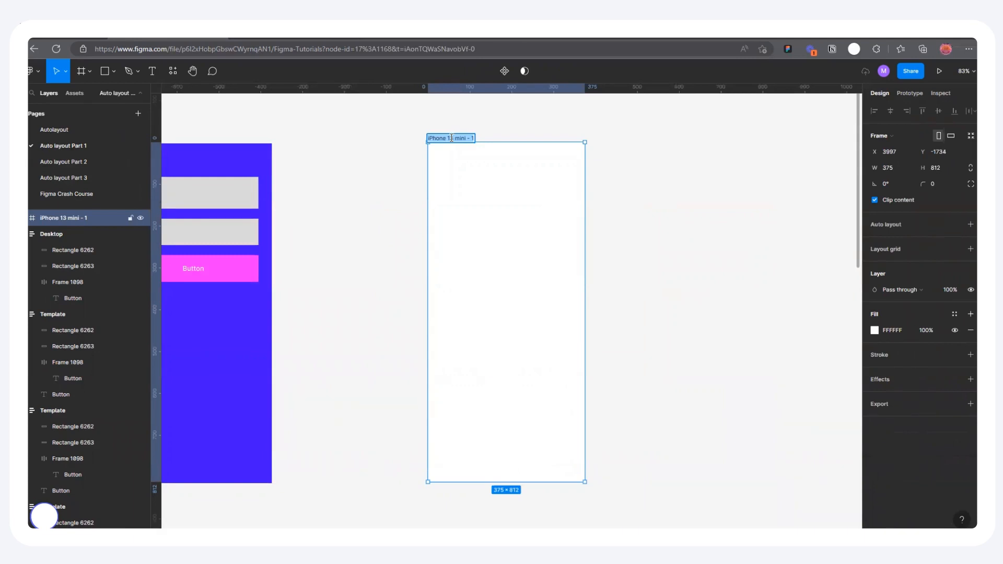
type("Mobile")
left_click(701, 155)
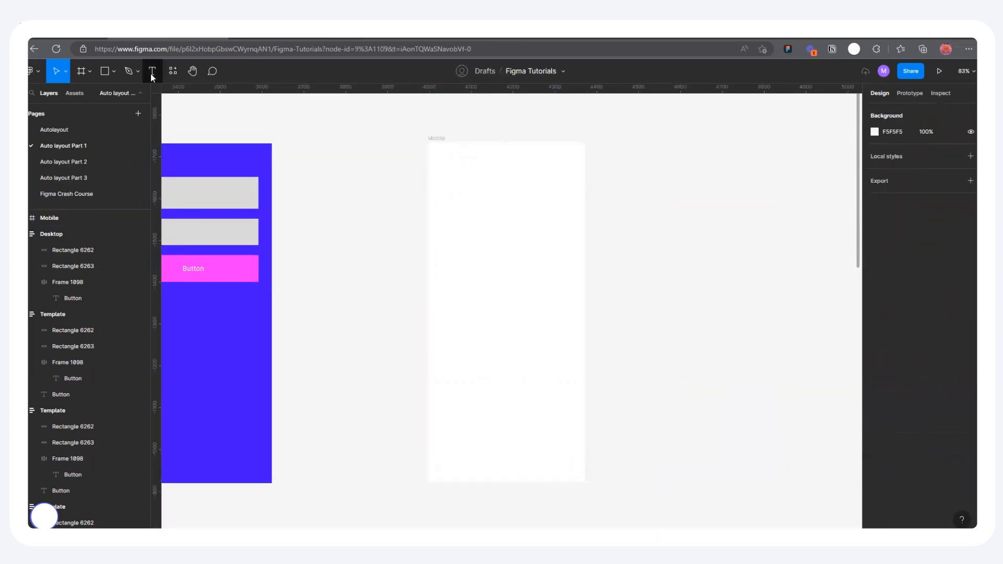
left_click(152, 77)
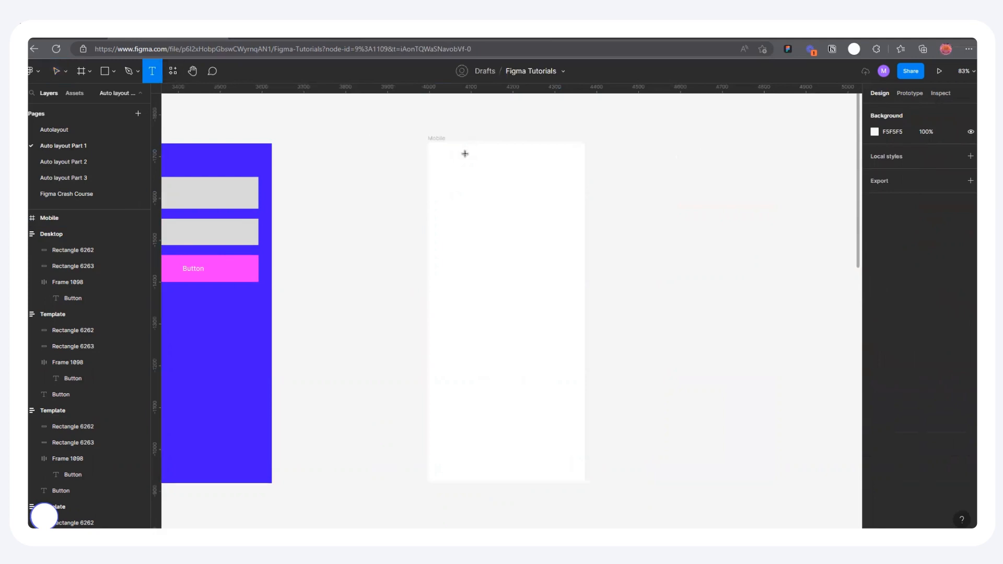
left_click(58, 72)
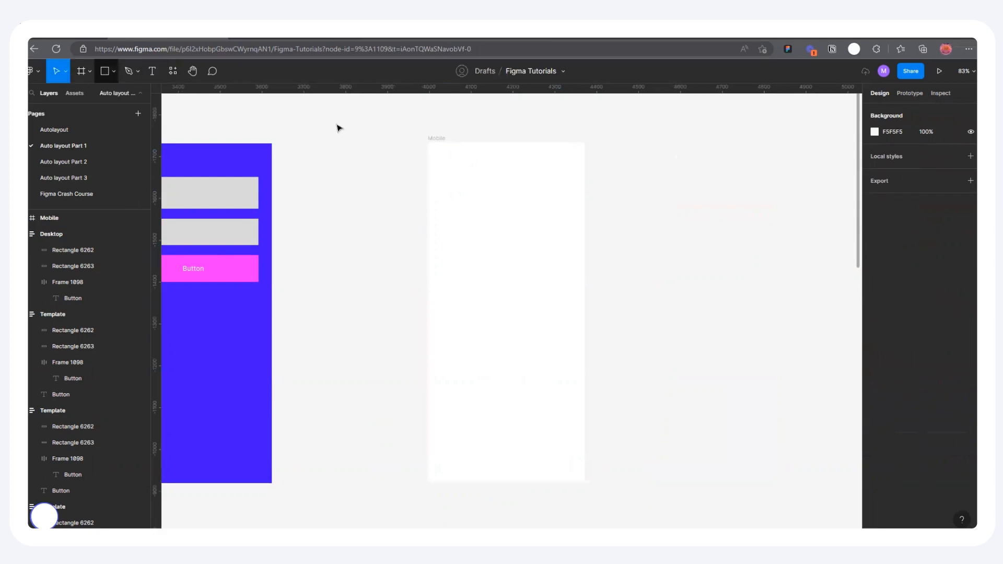
Step: Add auto layout to the Mobile frame with padding of 24 horizontal and 32 vertical
left_click(435, 138)
key("shift+a")
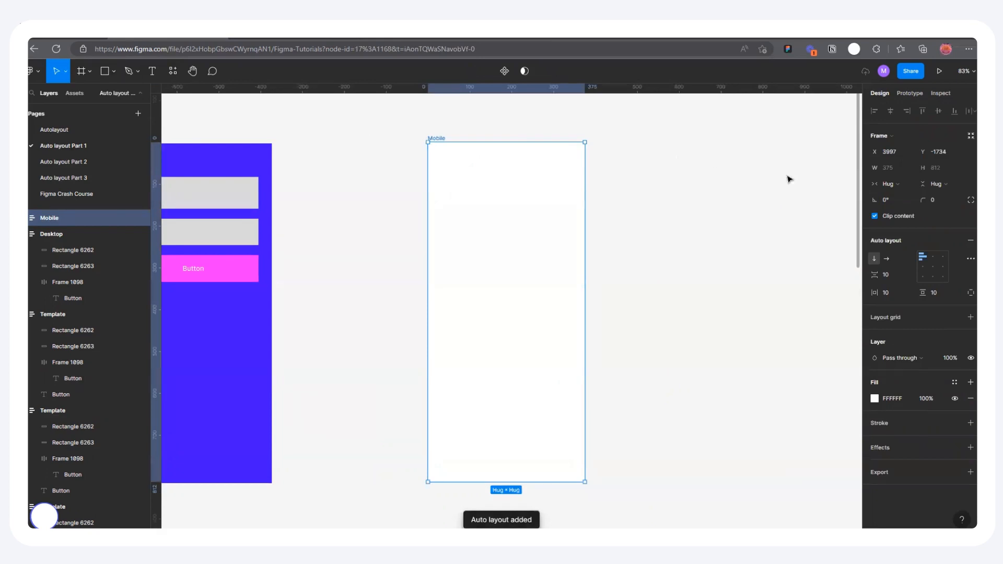
left_click(893, 292)
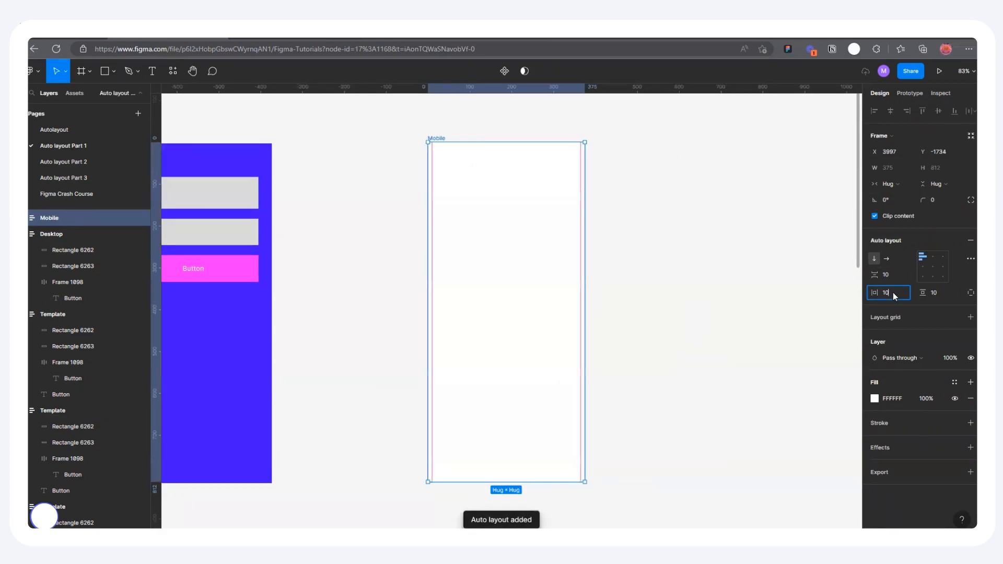
double_click(893, 293)
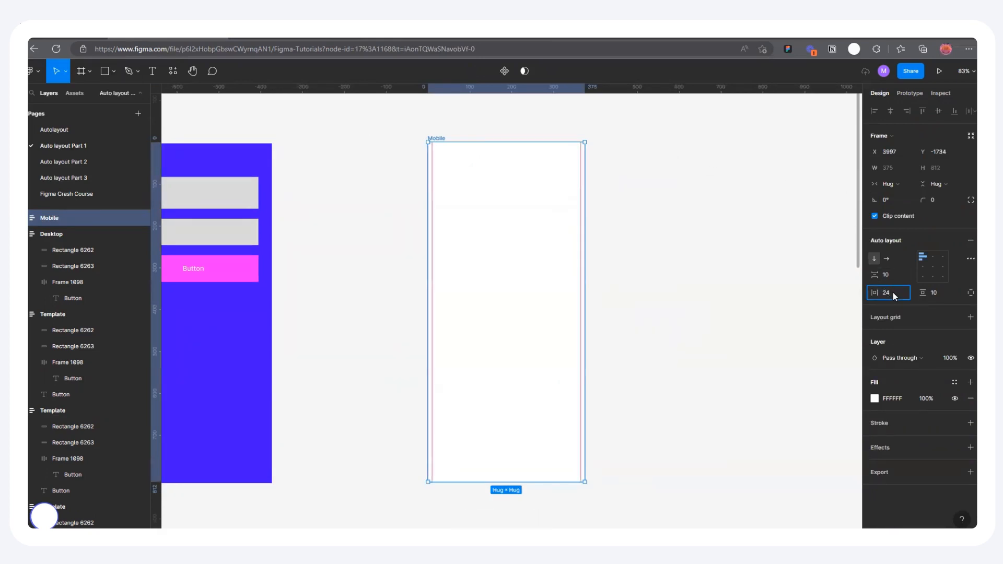
left_click(936, 294)
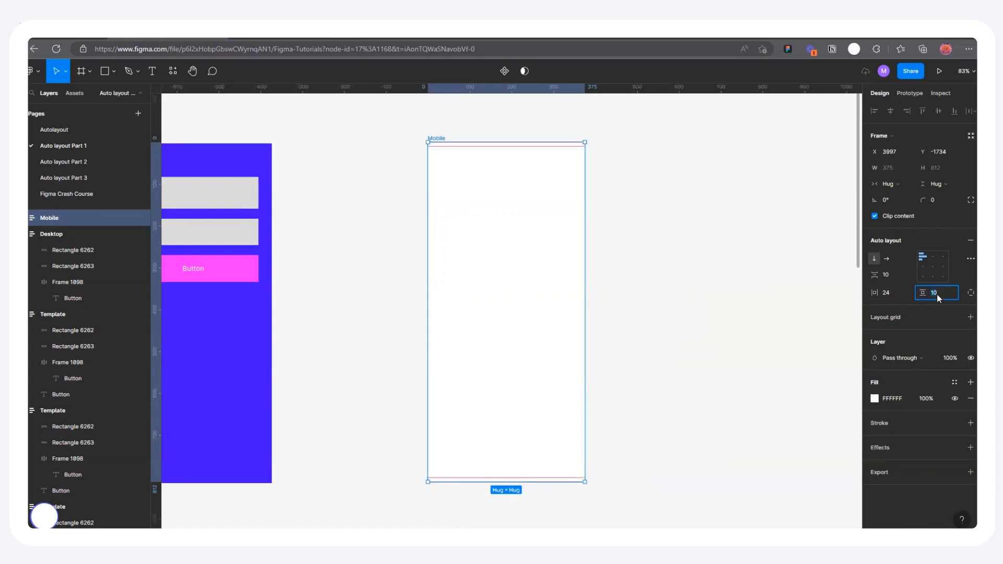
key("Return")
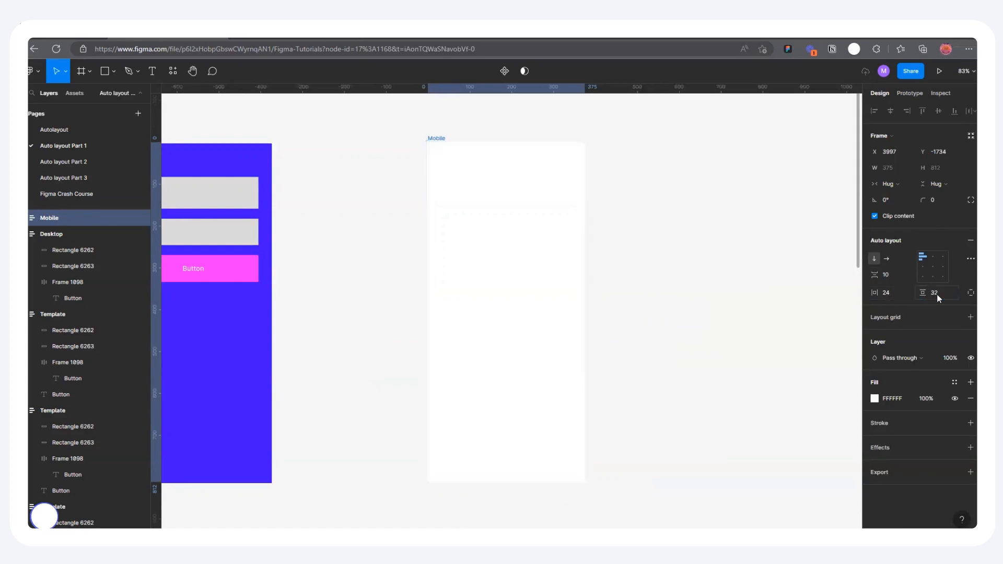
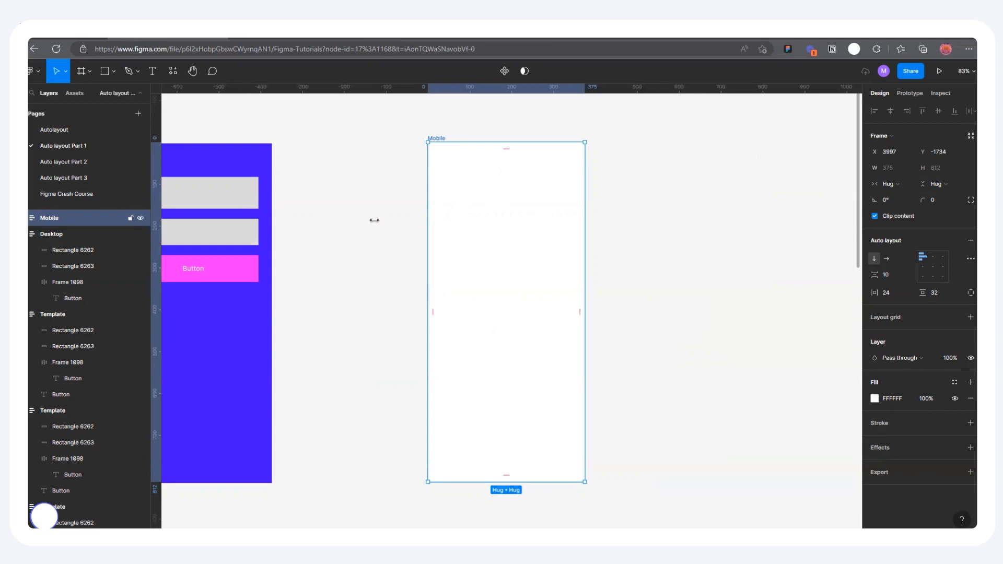
Step: Try copying the upper grey rectangle into the Mobile frame and narrowing it to about 193 wide, and undo both changes
left_click(212, 201)
left_click_drag(212, 201, 520, 253)
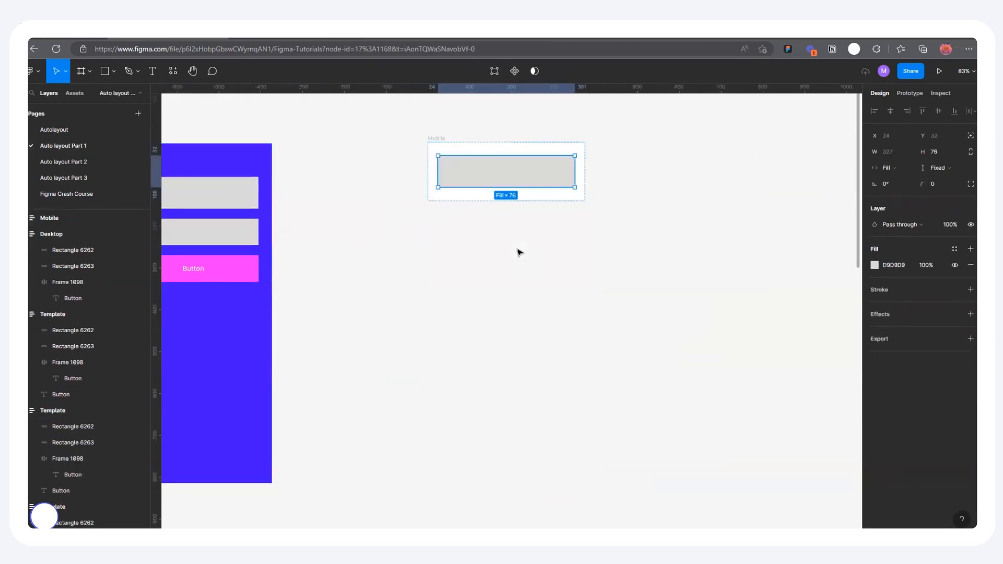
left_click(443, 139)
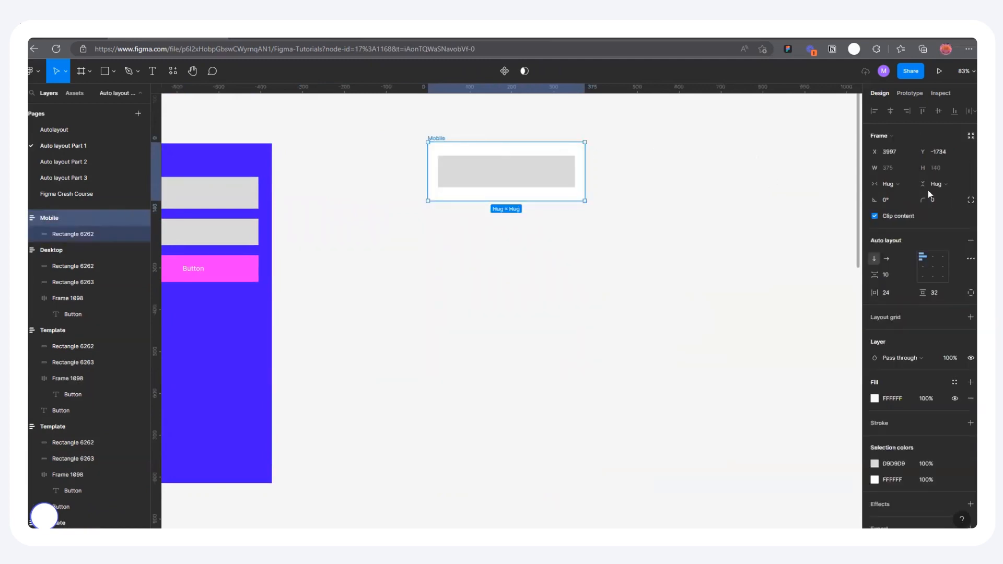
left_click(539, 166)
left_click_drag(573, 167, 519, 167)
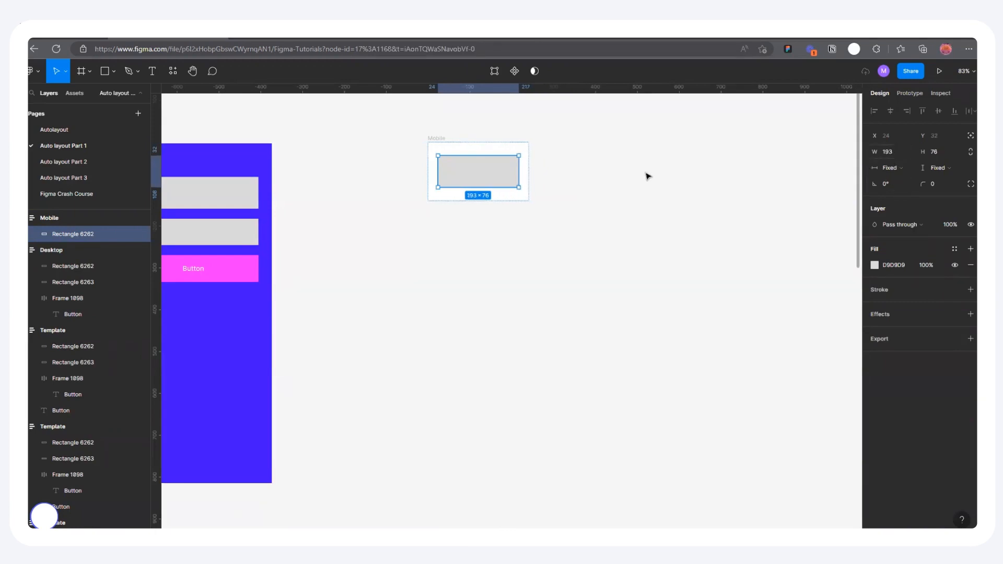
key("ctrl+z")
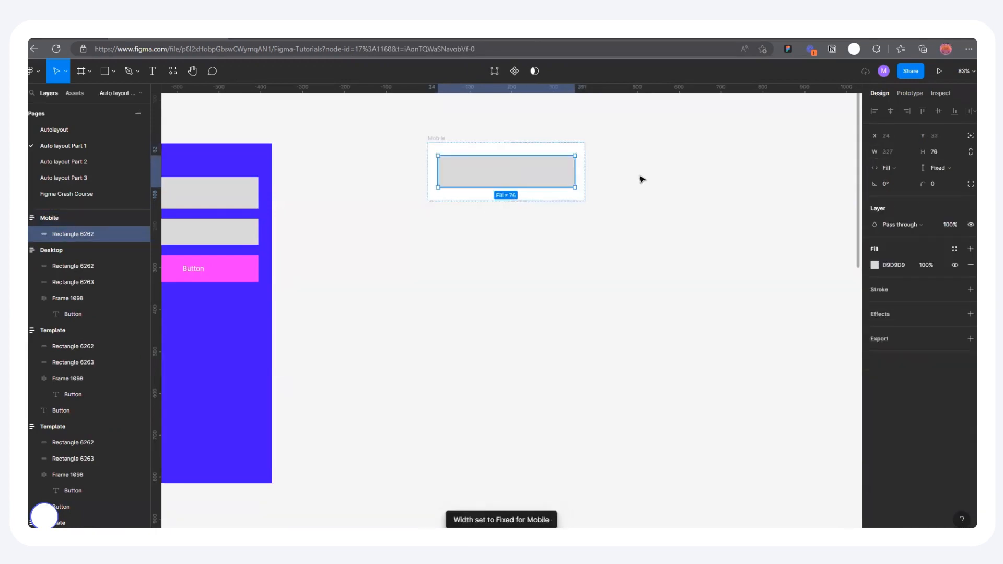
key("ctrl+z")
Step: Change the Mobile frame's resizing from Hug to Fixed for both width and height
left_click(435, 137)
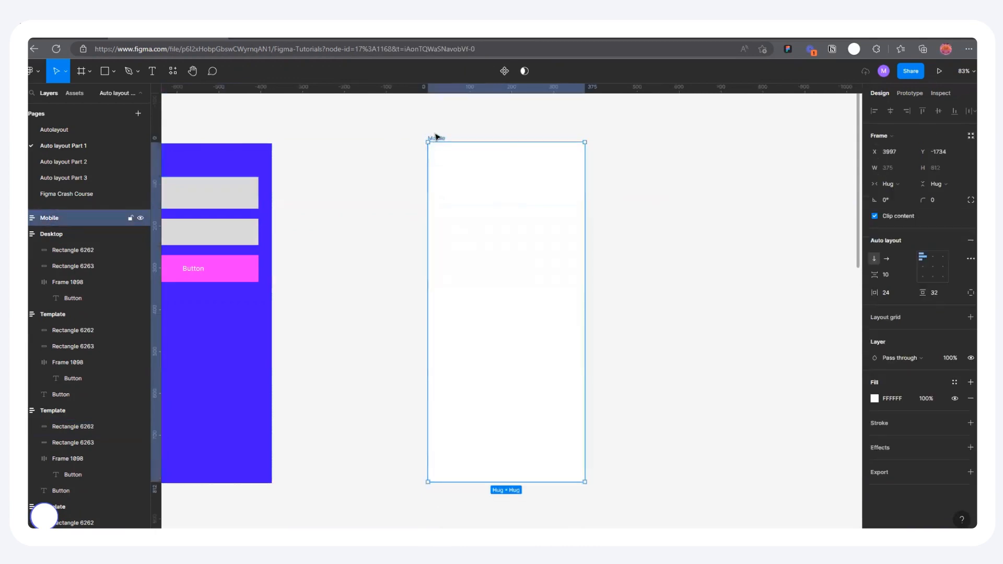
left_click(904, 185)
left_click(911, 168)
left_click(939, 184)
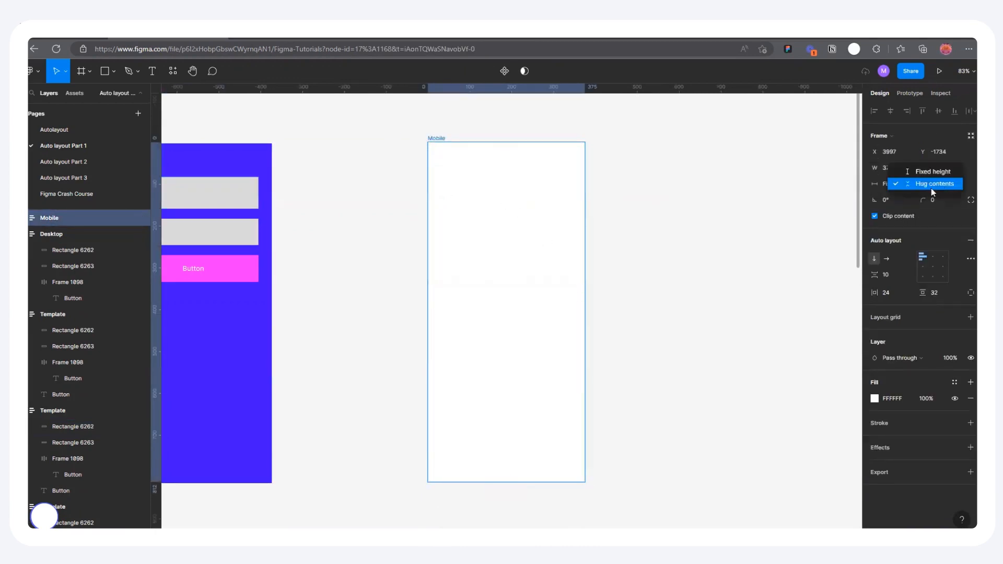
left_click(929, 173)
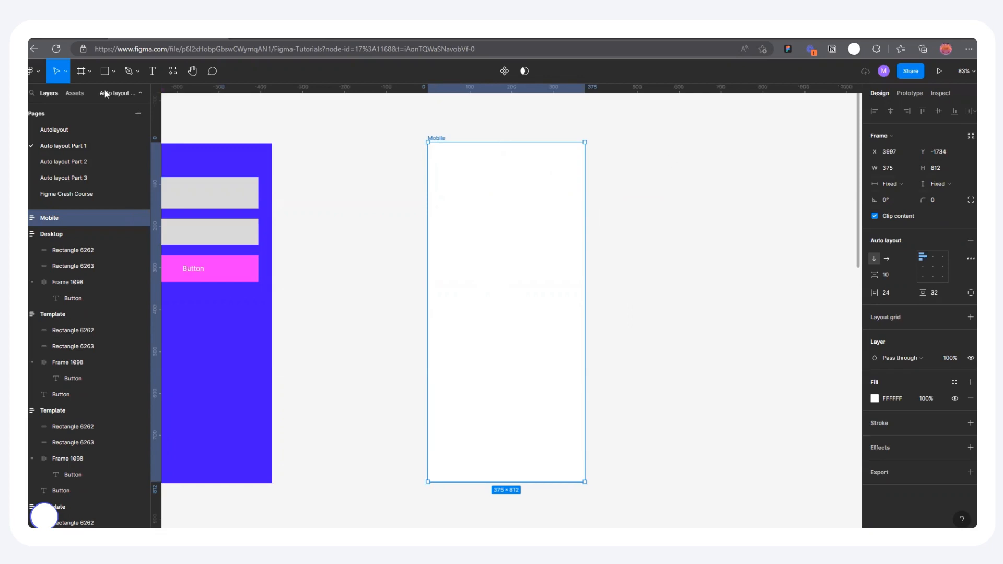
Step: Draw a frame about 358 wide to the right of the Mobile frame and set its height to 40
left_click(81, 70)
left_click_drag(605, 190, 758, 214)
left_click_drag(622, 195, 622, 202)
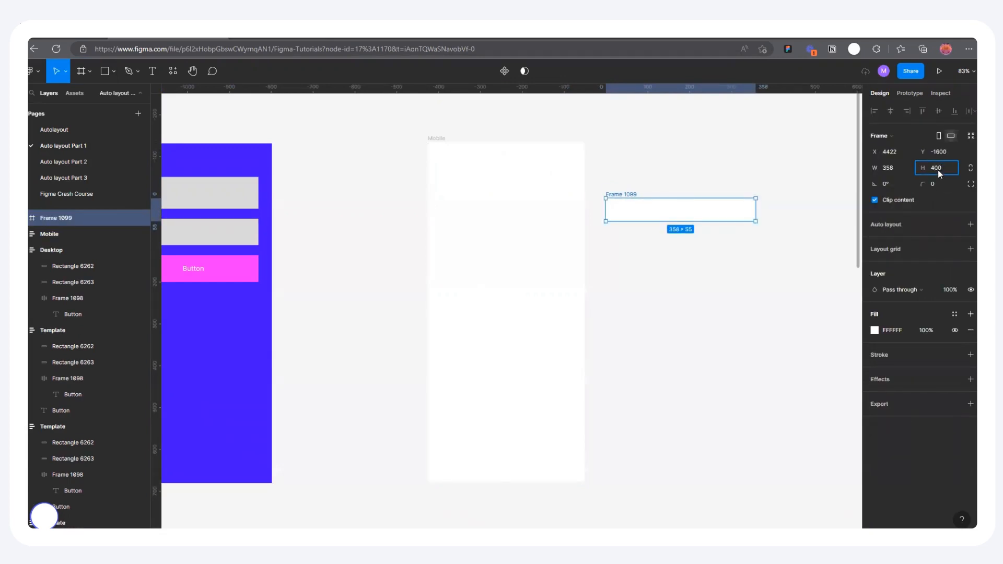
key("Return")
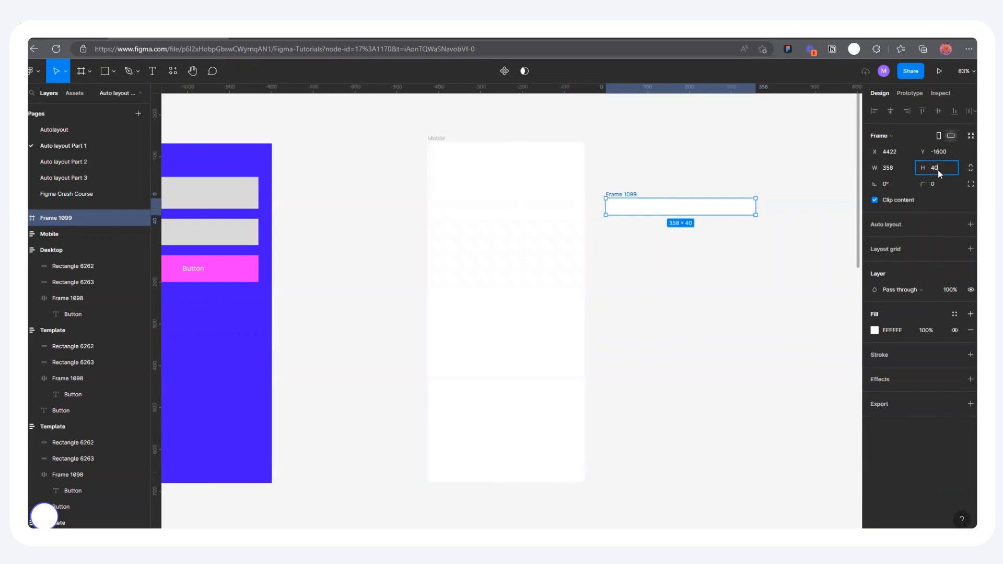
Step: Set the new frame's height to 48 and rename it Input Field
type("48")
key("Return")
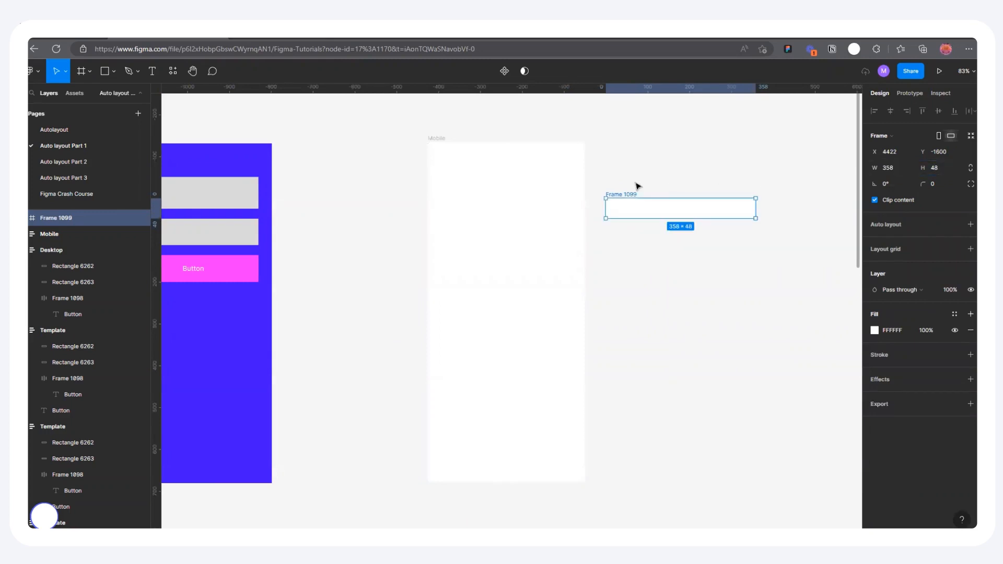
double_click(632, 194)
type("F")
type("nput Fi")
type("eld")
left_click(638, 190)
Step: Position the Input Field over the Mobile frame and give it a light grey E7E7E7 stroke
left_click_drag(630, 195, 456, 197)
left_click(970, 356)
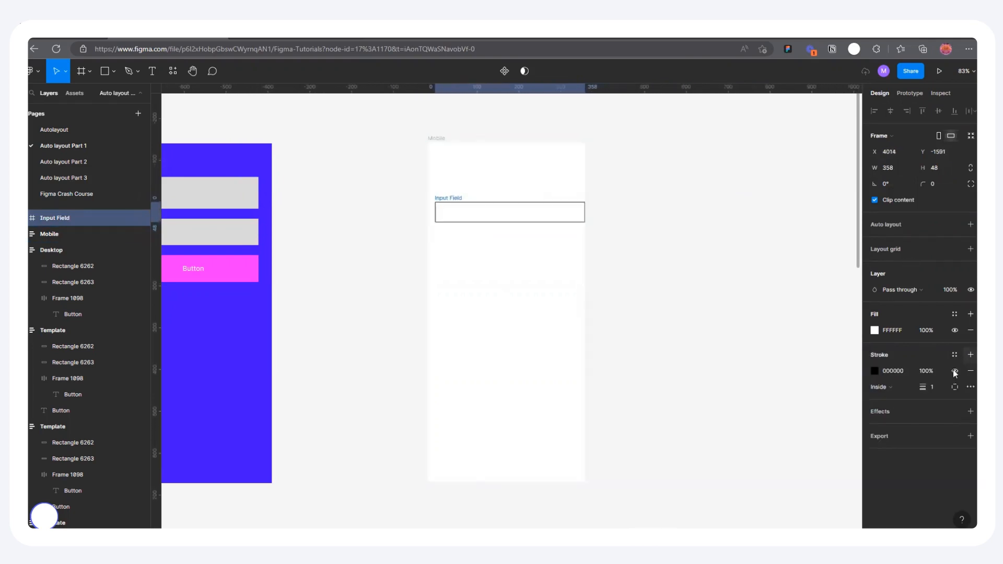
left_click(875, 370)
type("DDDDDD")
key("Return")
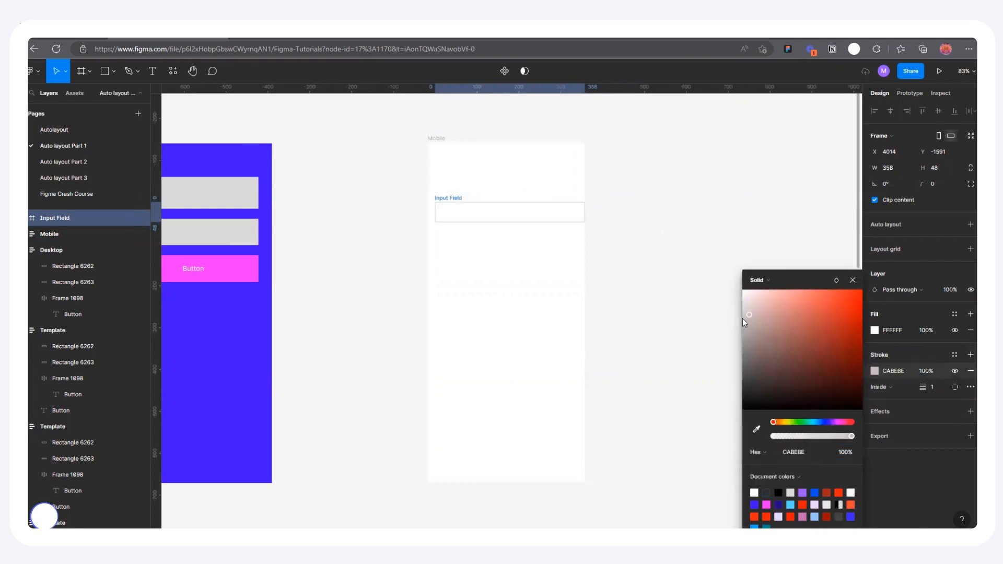
left_click_drag(728, 310, 728, 306)
scroll(435, 180, "up", 3)
scroll(456, 209, "up", 5)
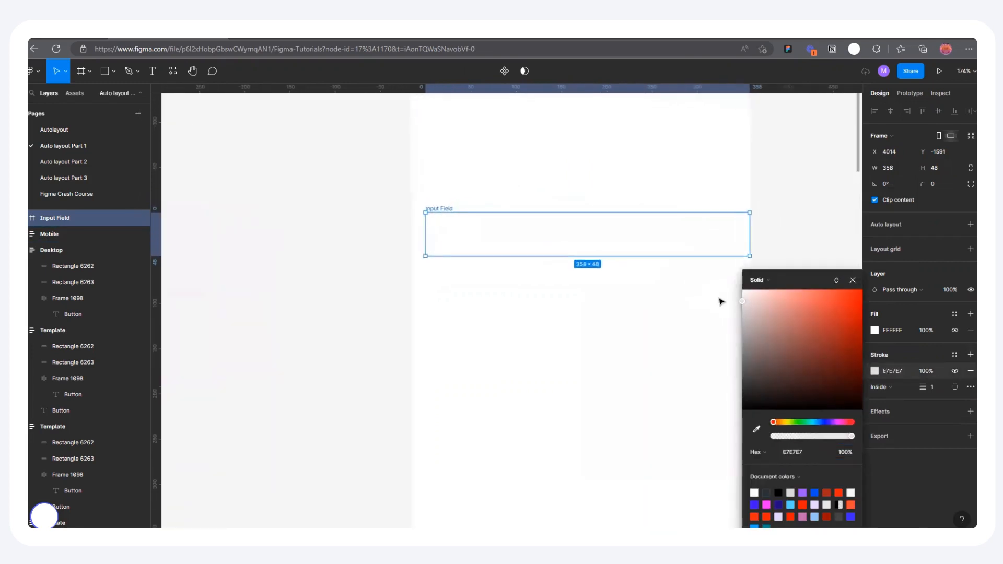
key("Escape")
scroll(388, 218, "down", 2)
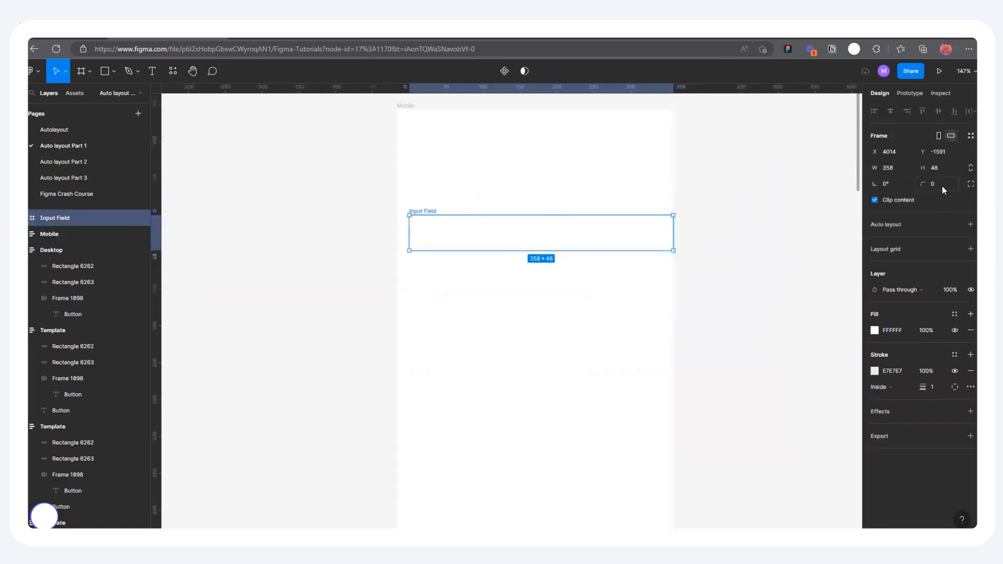
Step: Set the Input Field's corner radius to 8 and cut and paste it into the Mobile frame
type("8")
key("Return")
key("Delete")
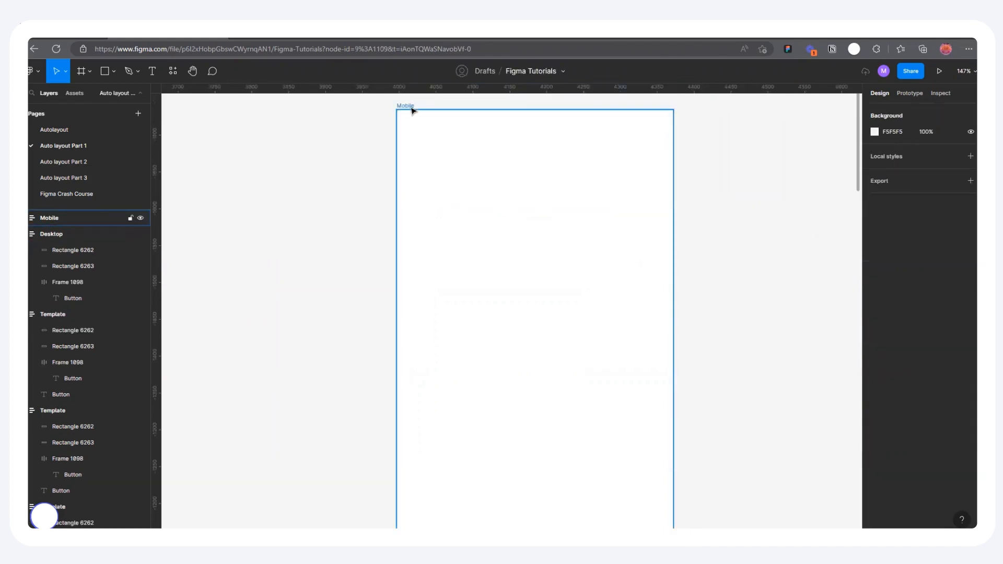
left_click(412, 109)
key("ctrl+z")
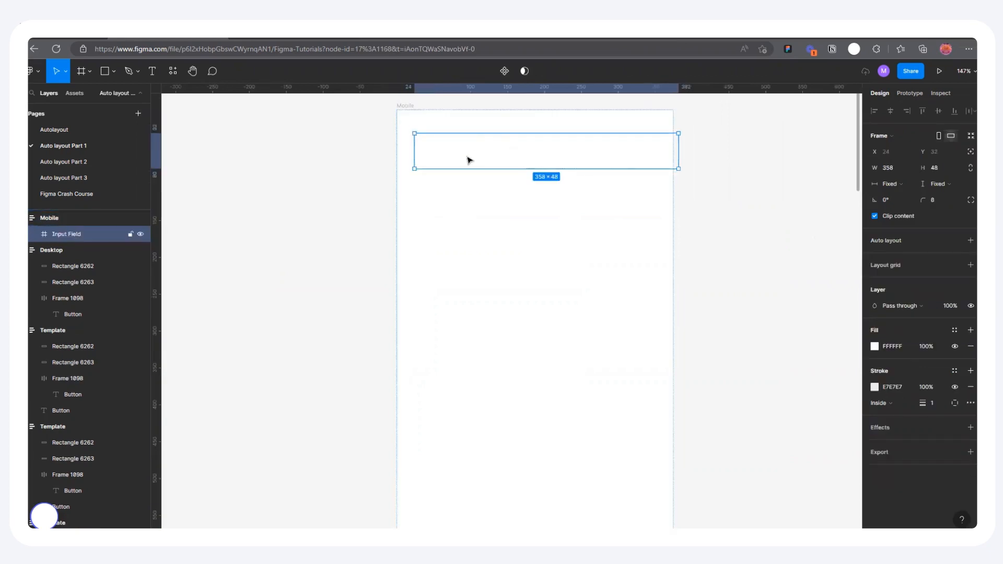
Step: Set the Input Field's horizontal resizing to Fill container within the Mobile frame
scroll(470, 235, "down", 3)
scroll(544, 205, "up", 1)
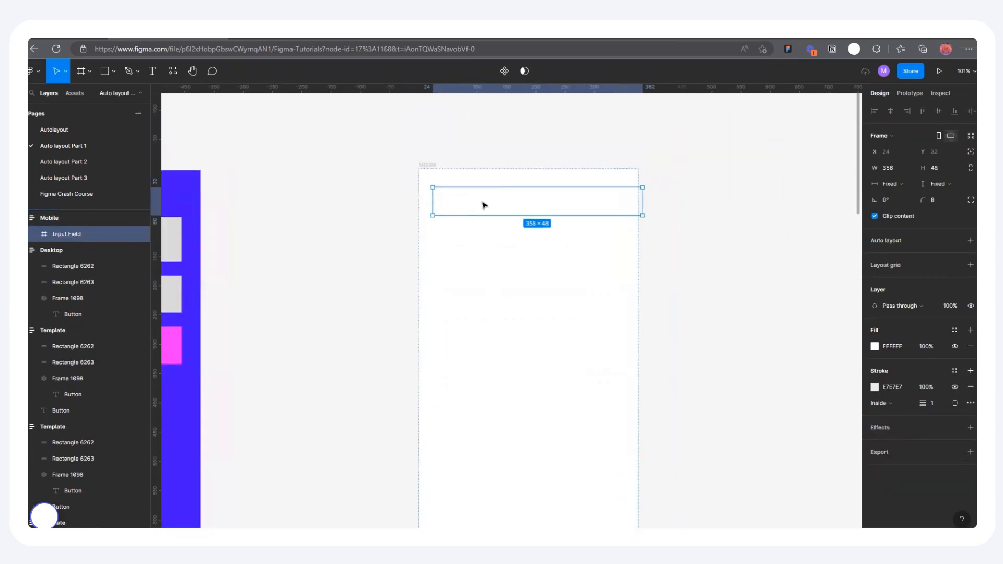
scroll(441, 199, "up", 3)
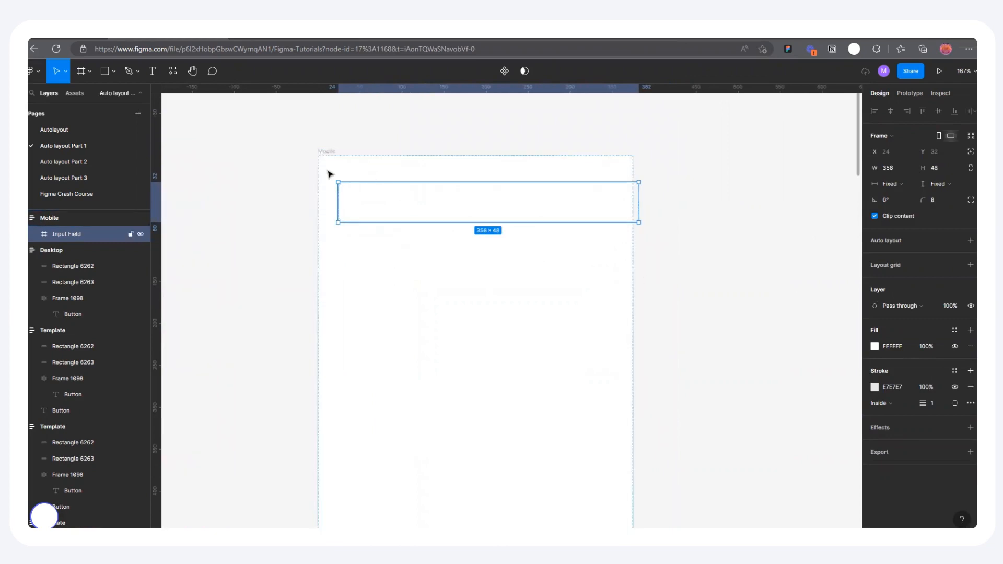
left_click(329, 152)
key("shift+a")
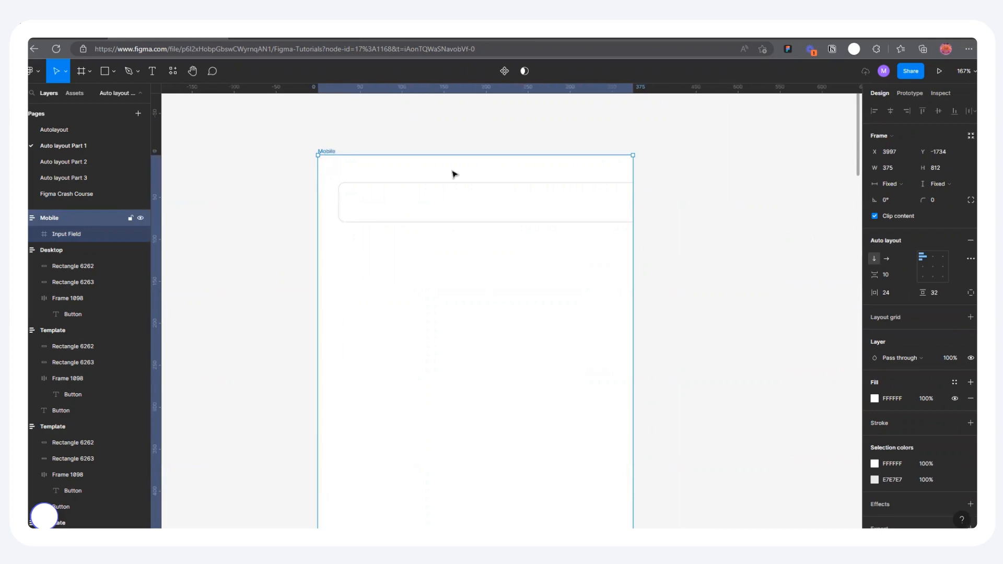
left_click(416, 197)
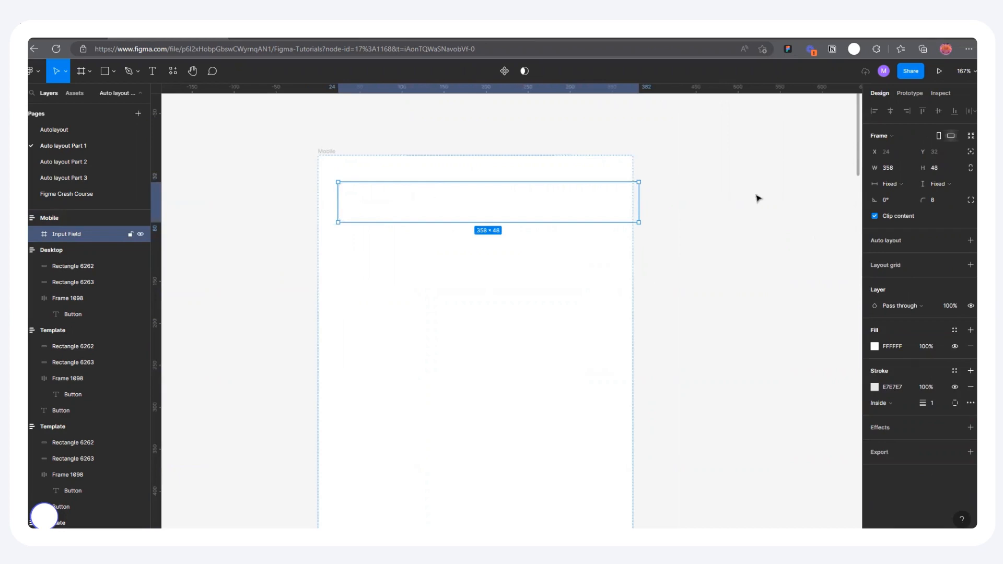
left_click(901, 185)
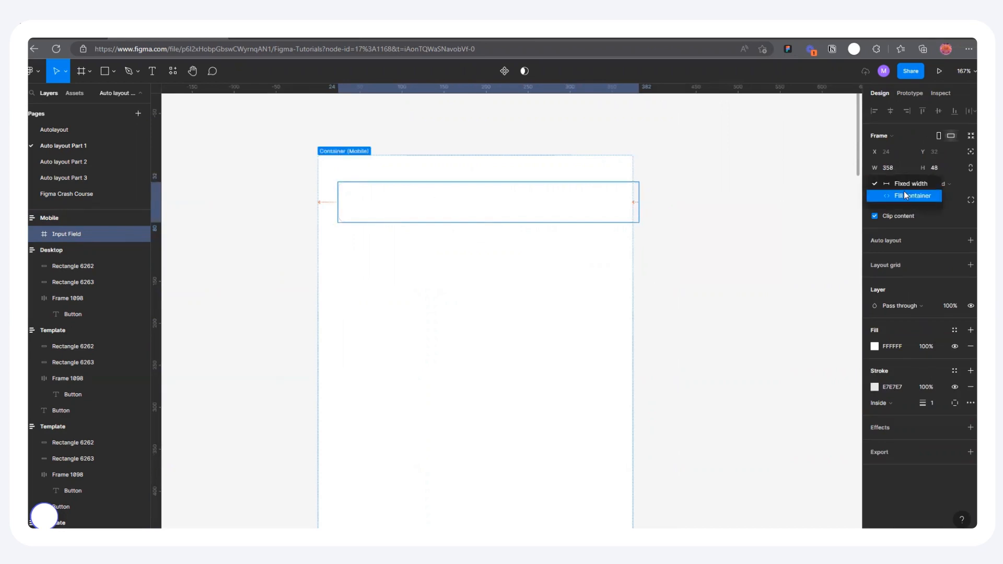
left_click(903, 196)
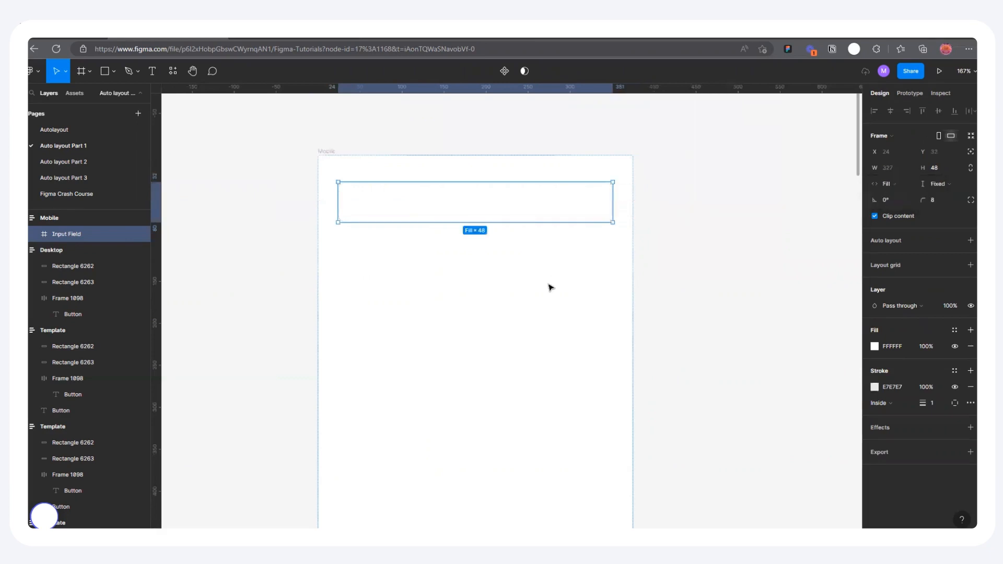
left_click(680, 222)
Step: Widen the Mobile frame to about 579 to test how the Input Field resizes, and undo the change
scroll(385, 170, "down", 3)
scroll(358, 171, "down", 2)
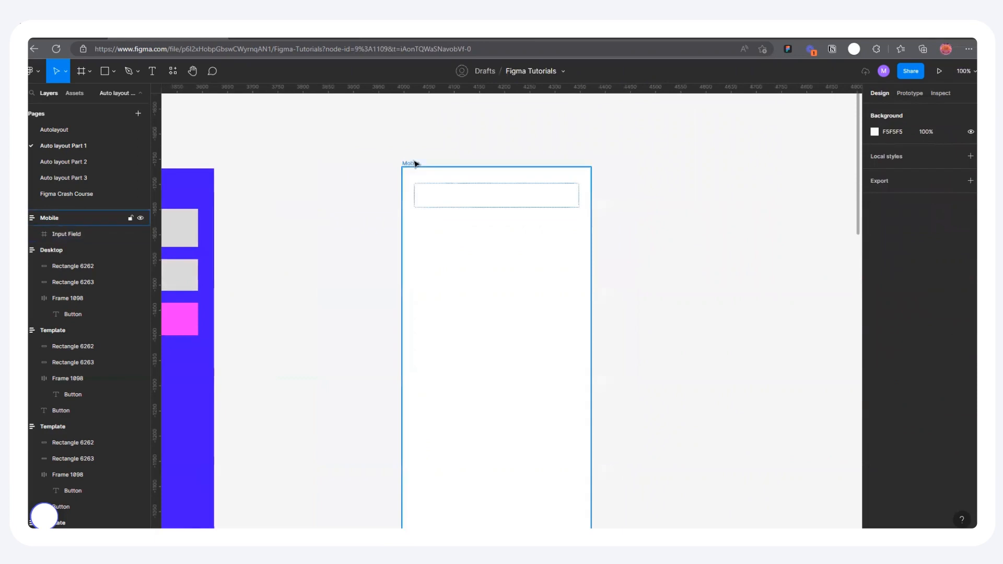
left_click(410, 163)
left_click_drag(589, 217, 791, 251)
mouse_move(679, 250)
left_mouse_down()
mouse_move(564, 249)
mouse_move(794, 245)
mouse_move(506, 240)
mouse_move(694, 244)
left_mouse_up()
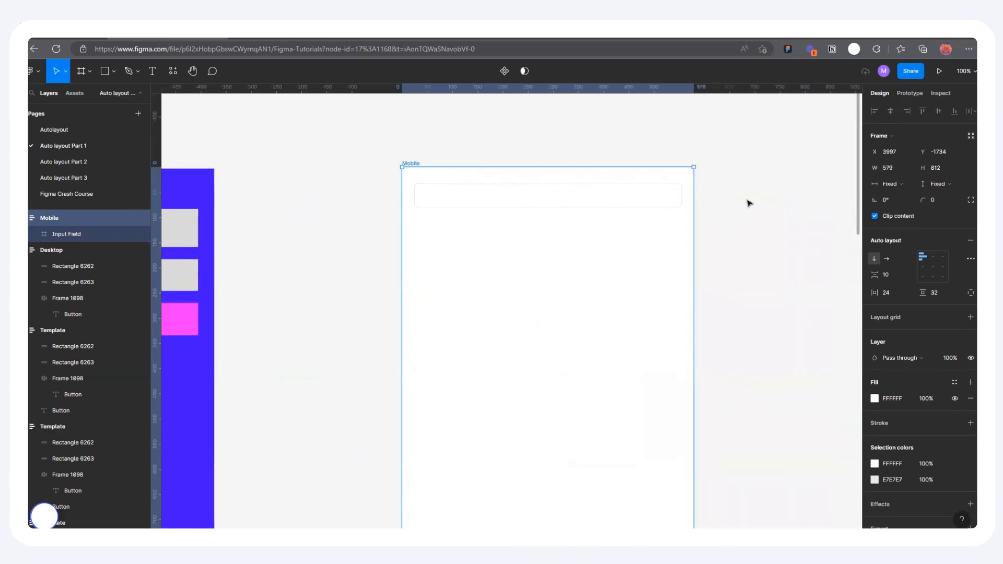
key("ctrl+z")
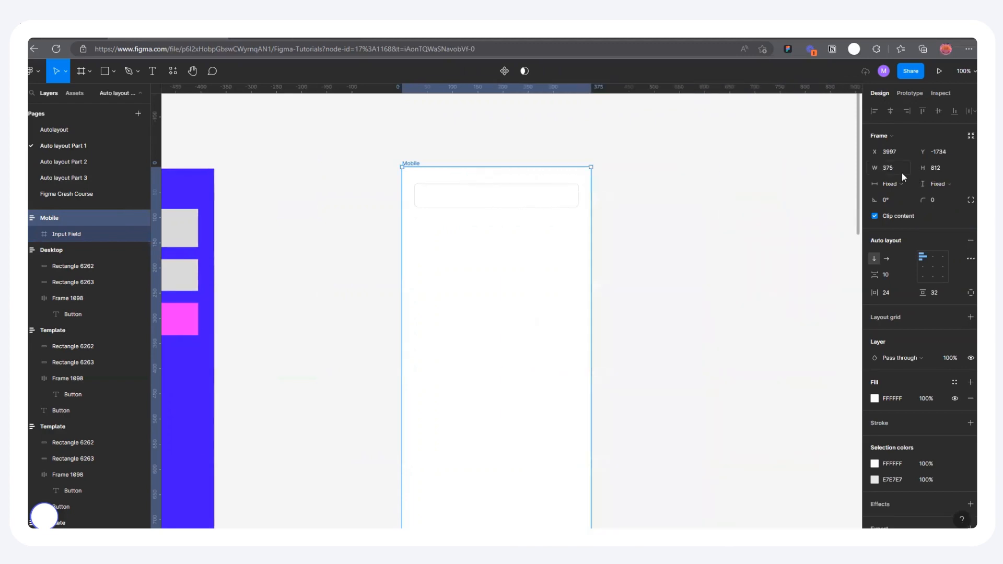
left_click(657, 164)
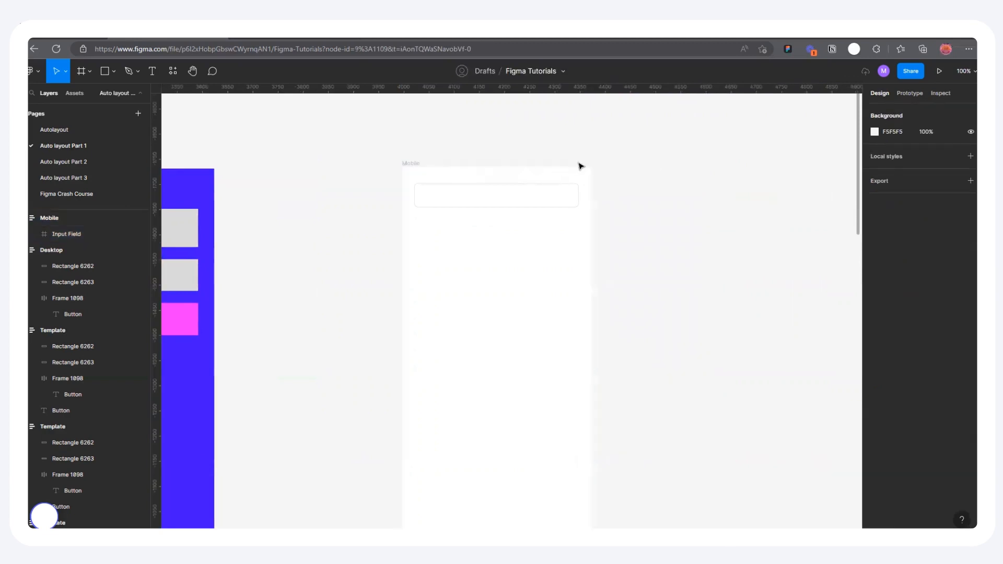
Step: Add the heading text "Create an account now" above the Input Field in the Mobile frame
scroll(580, 166, "up", 3)
left_click(153, 71)
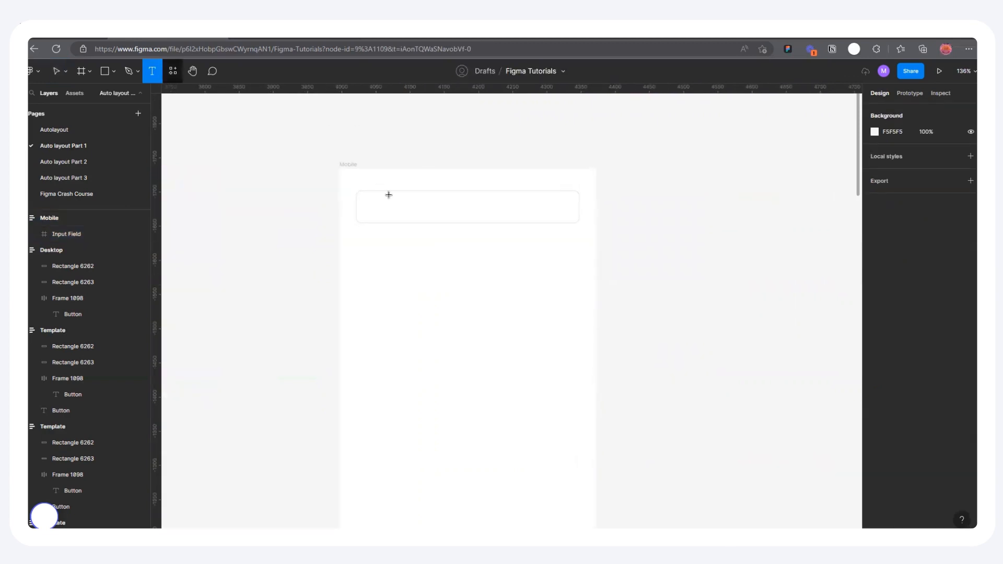
left_click(405, 187)
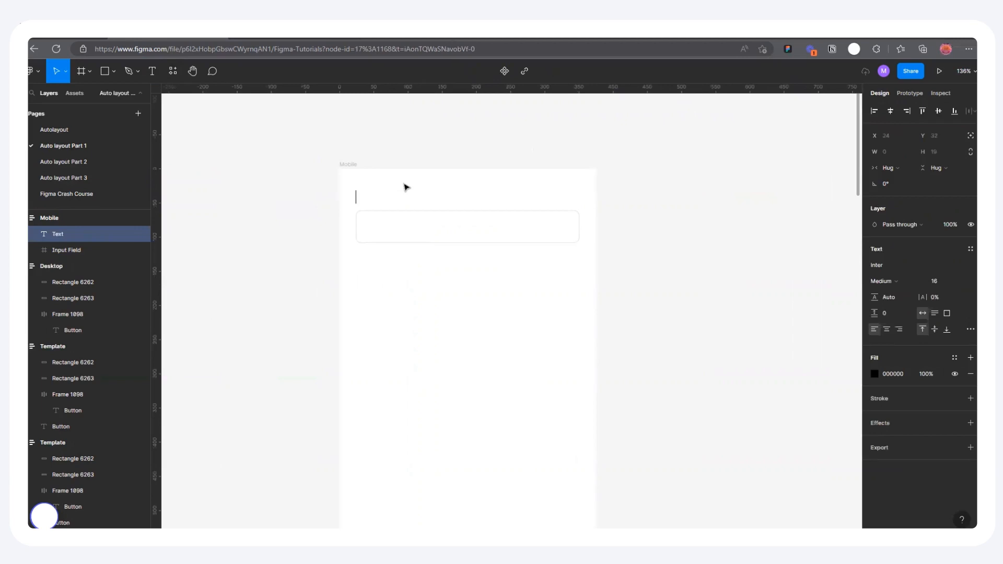
type("Create an Acc")
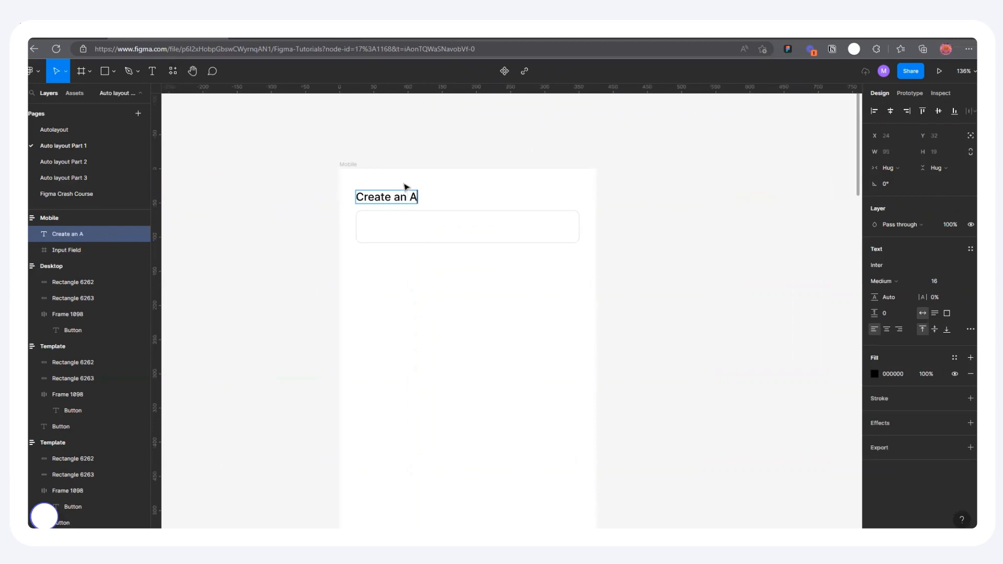
key("BackSpace")
key("BackSpace")
key("BackSpace")
type("account")
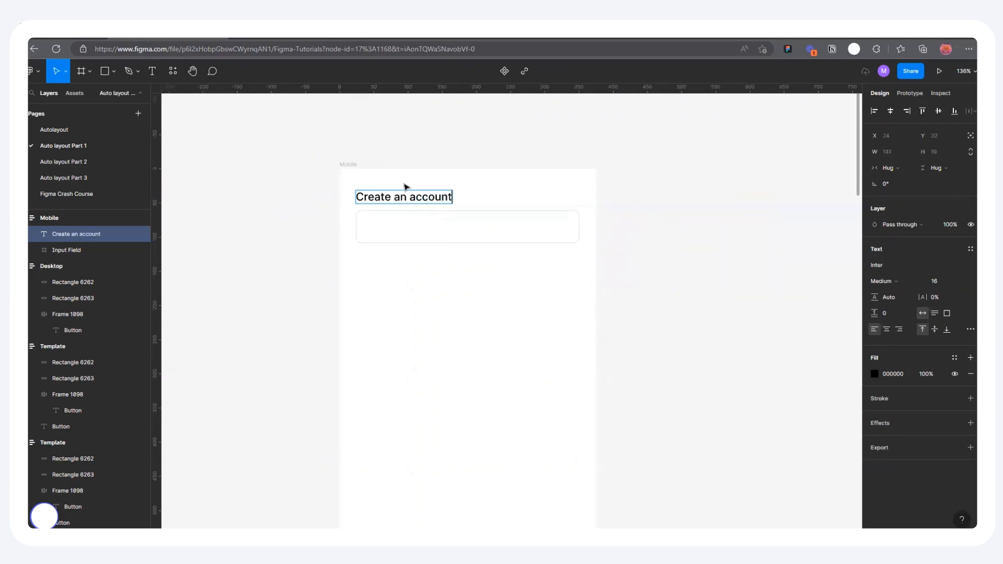
type(" now")
key("Escape")
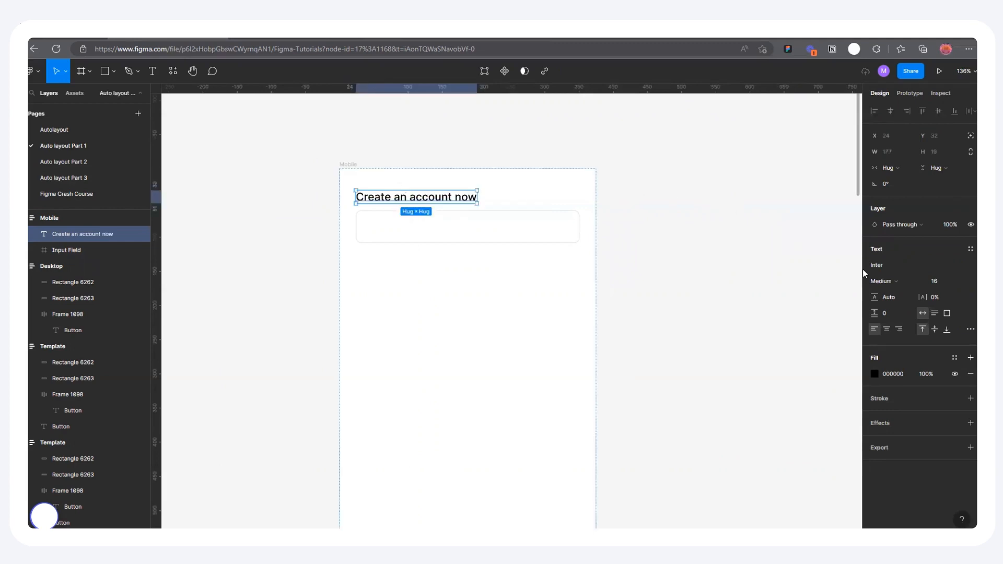
Step: Set the "Create an account now" heading's font size to 20
left_click(351, 164)
left_click(393, 203)
left_click(731, 204)
left_click(413, 197)
left_click(951, 282)
left_click(946, 293)
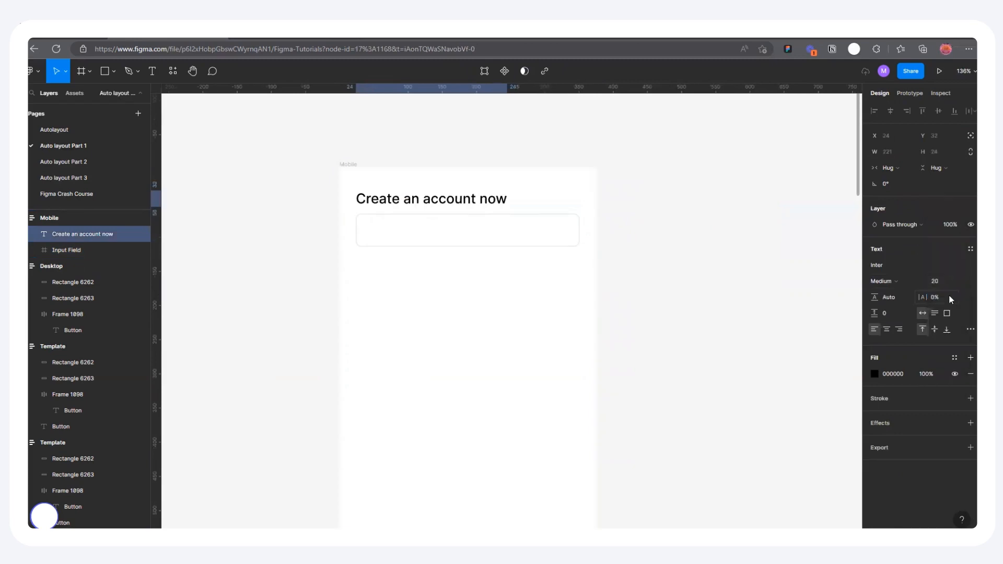
left_click(729, 272)
Step: Add an "Email" text label between the heading and the Input Field
left_click(460, 230)
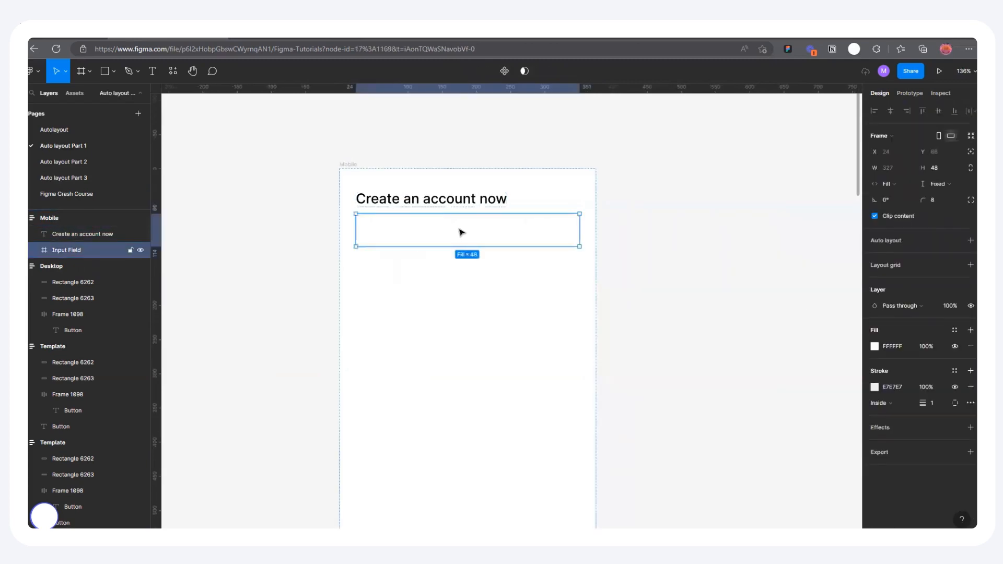
left_click(151, 73)
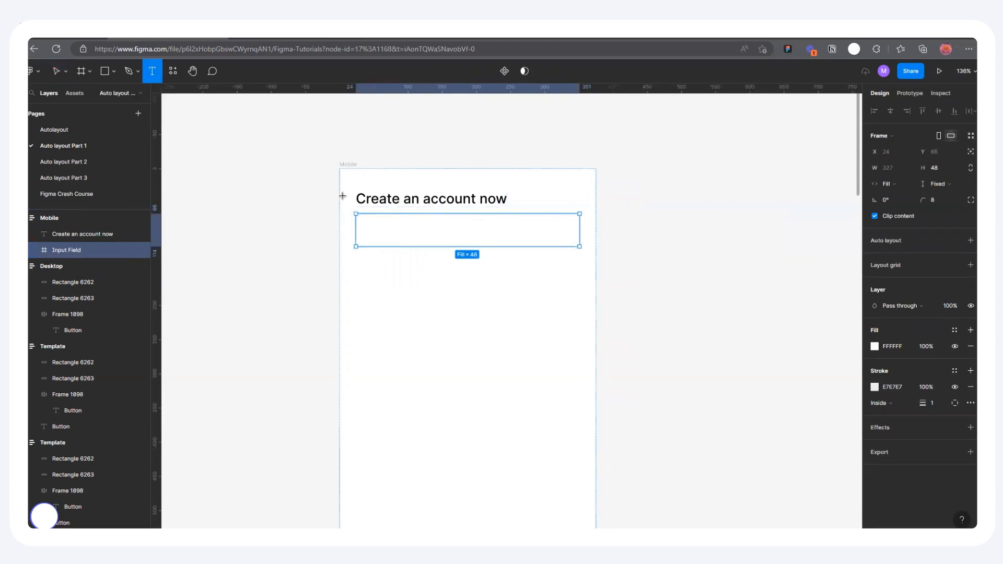
left_click(365, 215)
type("Email")
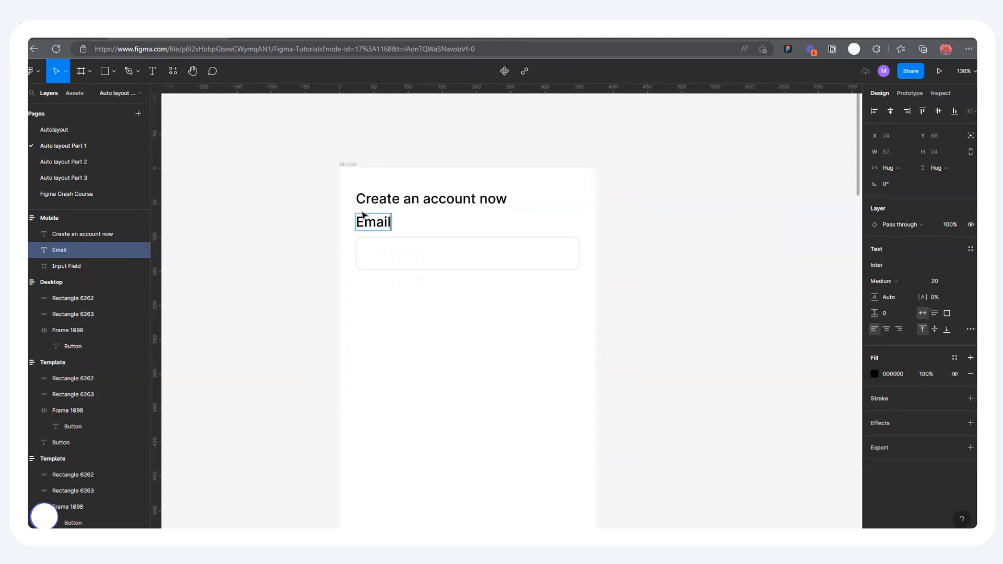
key("Escape")
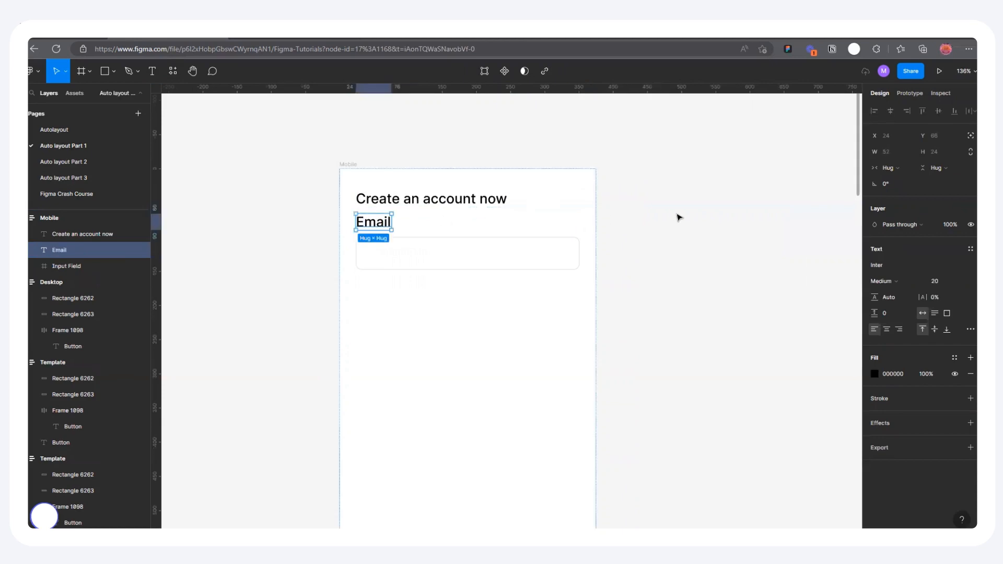
Step: Set the Email label's font size to 14 and its fill colour to 272727
left_click(960, 281)
left_click(951, 242)
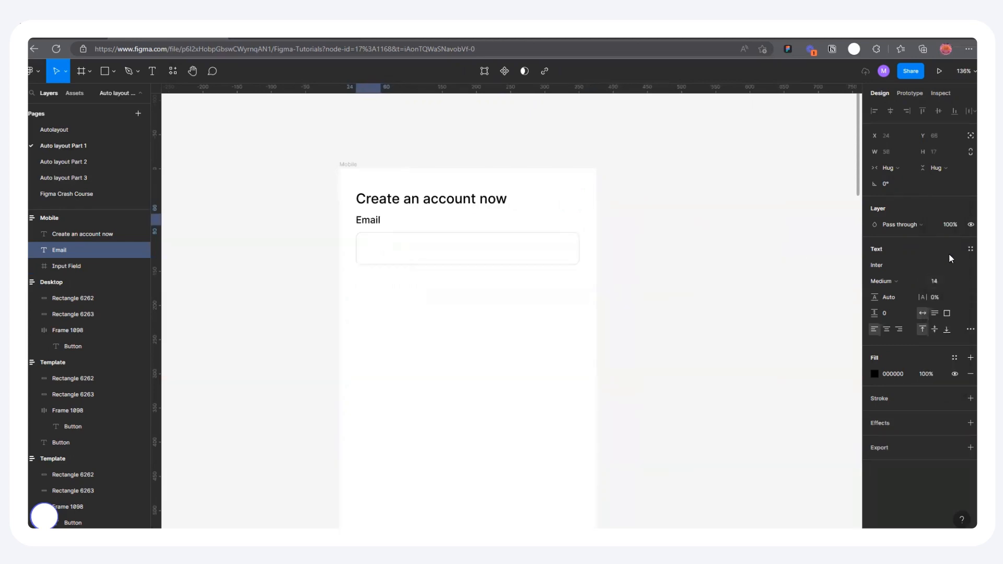
left_click(874, 374)
type("272727")
key("Return")
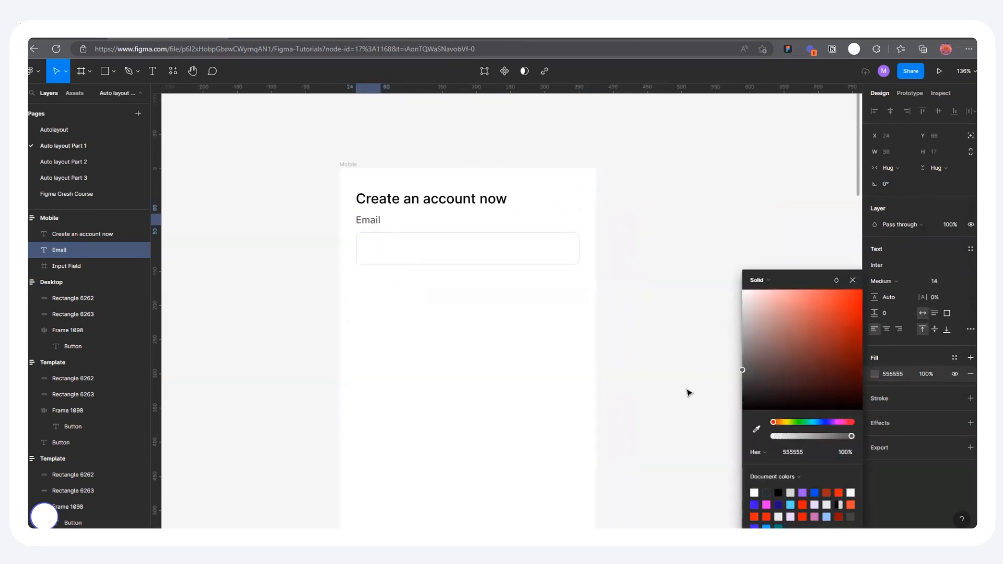
Step: Group the Email label and Input Field in an auto layout frame with a spacing of 8
left_click(457, 252, "shift")
key("shift+a")
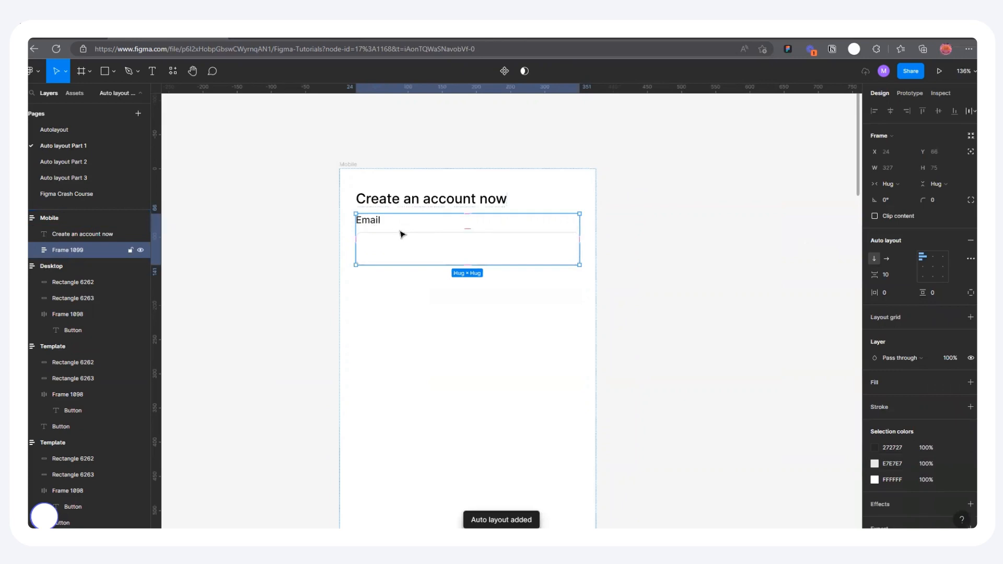
left_click_drag(468, 228, 467, 228)
key("Return")
left_click(713, 242)
Step: Duplicate the Email field group below the original and change the upper group's label to "Name"
left_click(450, 241)
key("ctrl+d")
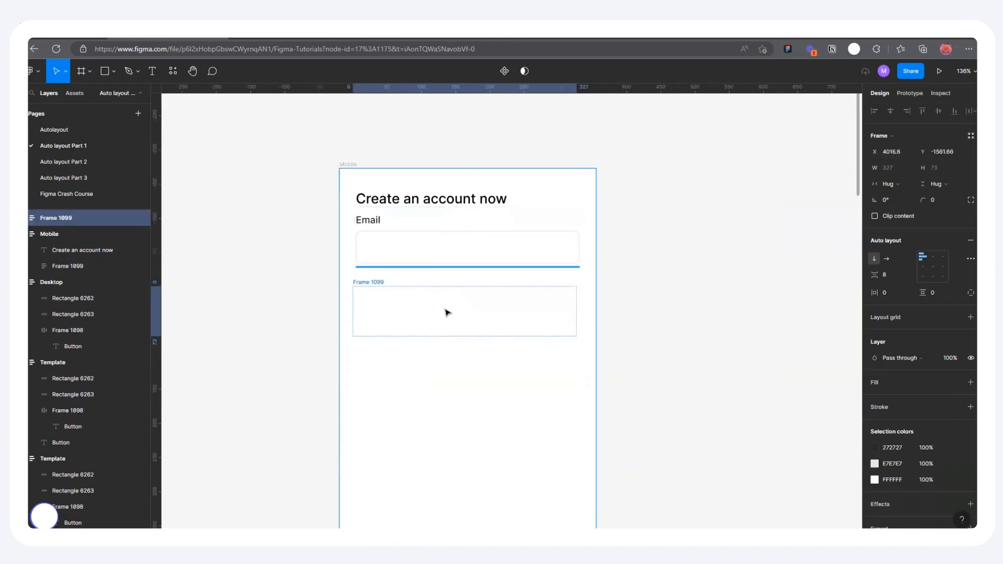
double_click(371, 280)
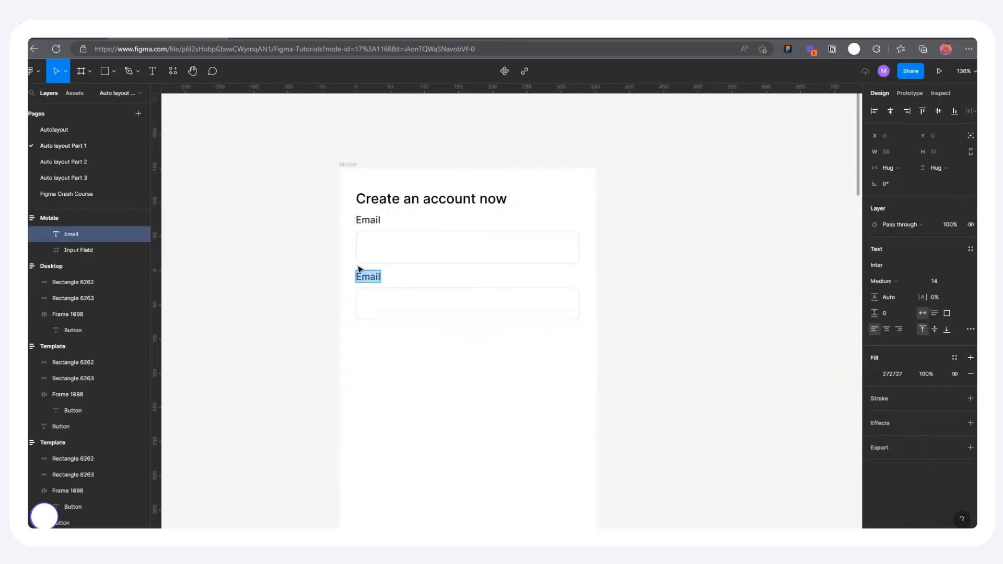
left_click(365, 222)
double_click(366, 220)
type("Name")
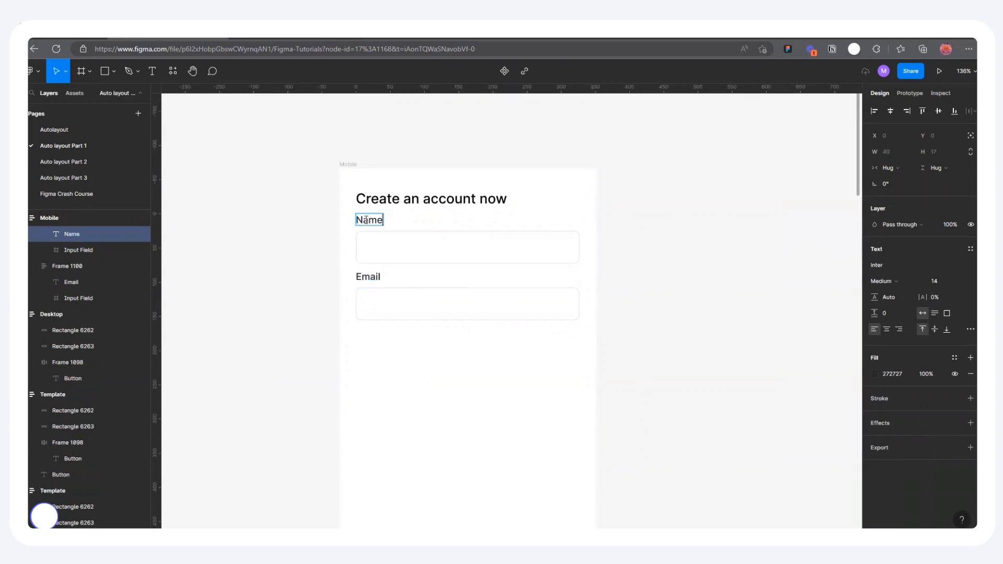
key("Escape")
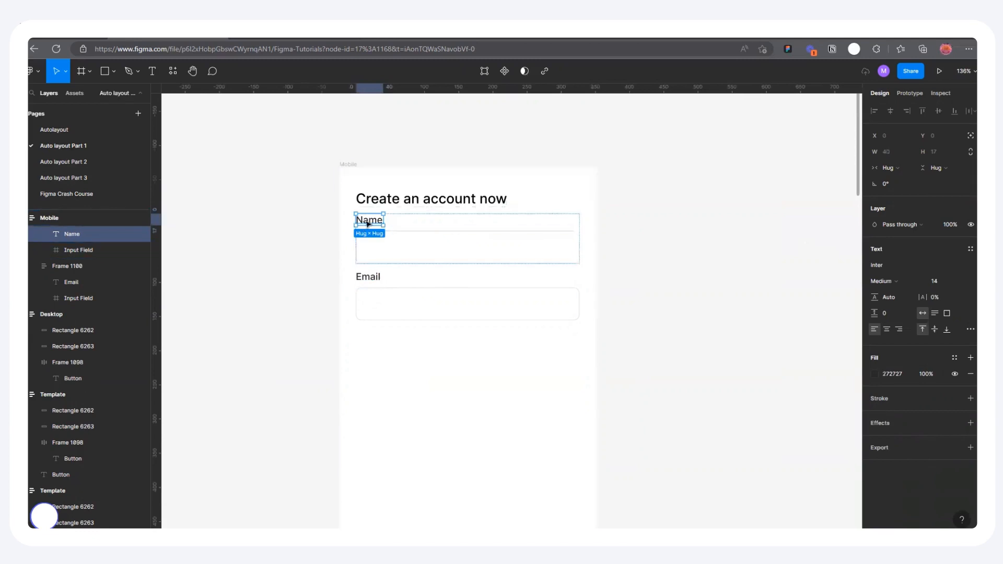
Step: Copy the Name label into the input field below it and change the copy's text to "Please enter name"
left_click_drag(371, 222, 381, 248)
double_click(380, 248)
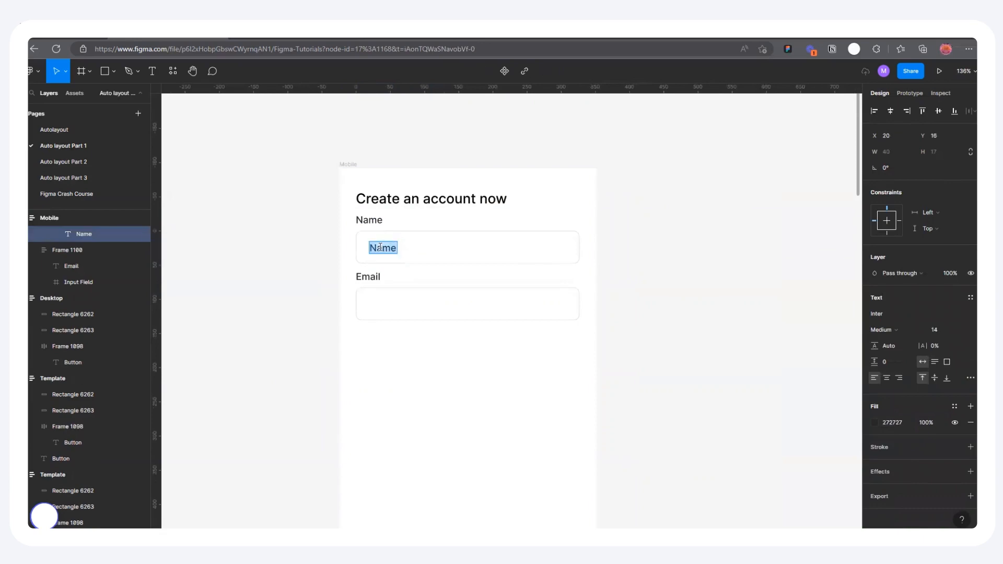
type("Please enter name")
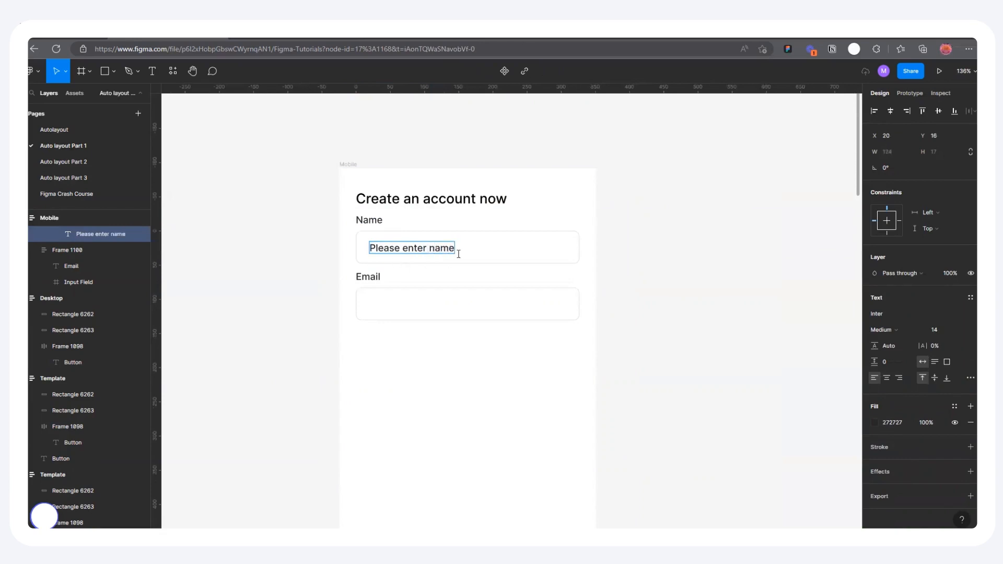
key("Escape")
Step: Style the "Please enter name" placeholder with a light grey A0A0A0 fill and Regular font weight
left_click(874, 422)
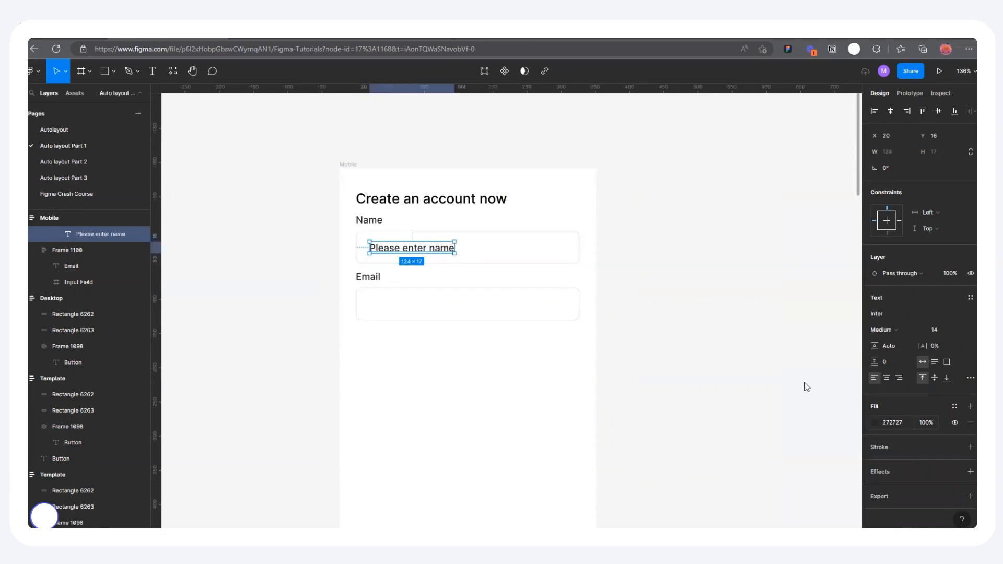
left_click_drag(763, 352, 720, 336)
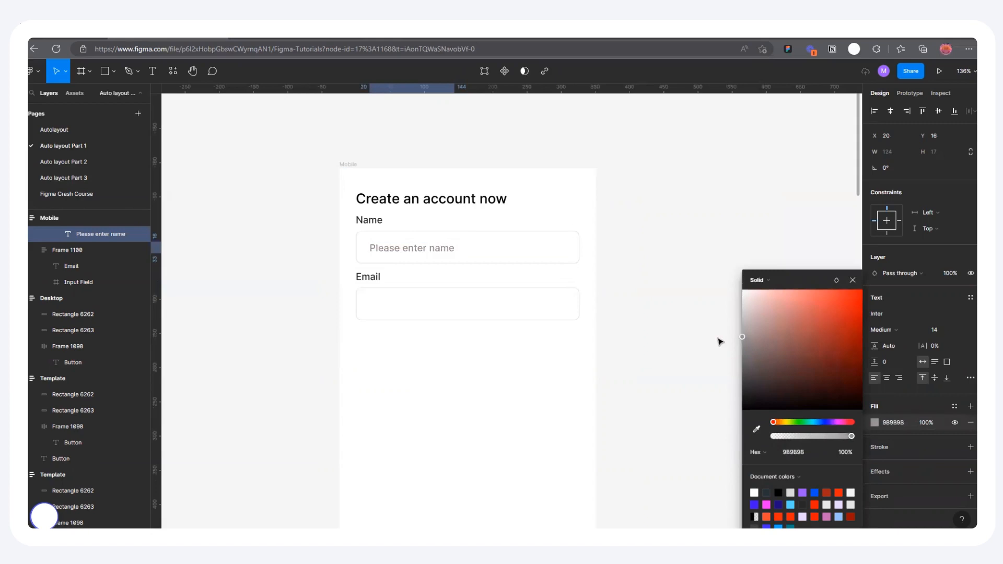
left_click(887, 335)
left_click(891, 316)
left_click(676, 248)
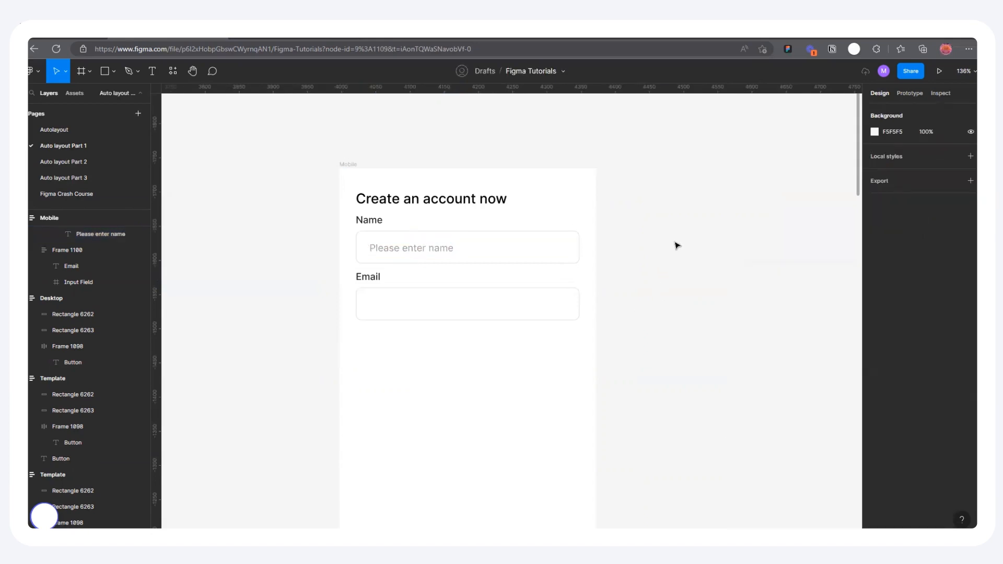
Step: Replace the old Email field group with a duplicate of the Name group and change its label to "Email"
left_click(454, 300)
key("Delete")
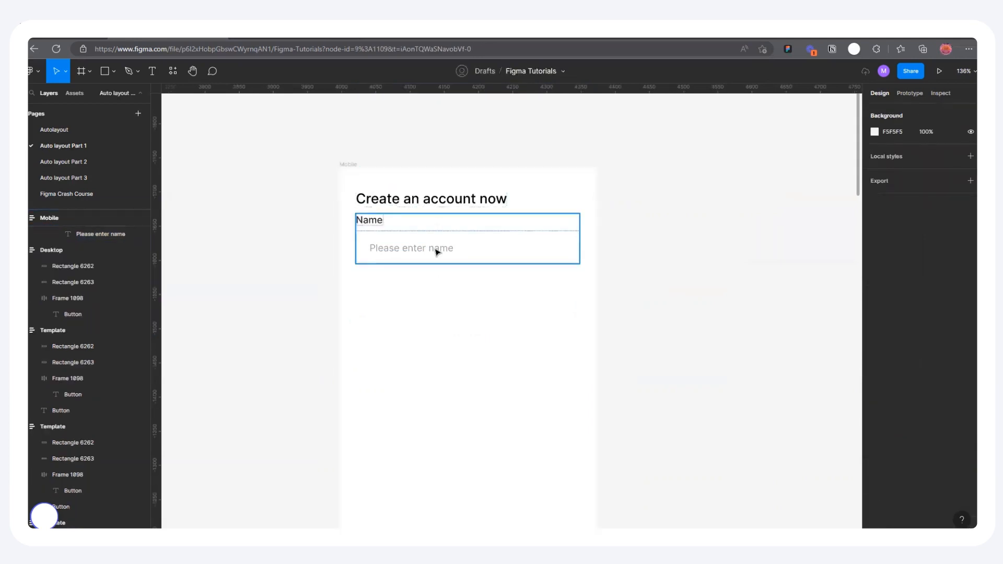
left_click(437, 252)
key("ctrl+d")
double_click(372, 276)
double_click(371, 277)
type("Email")
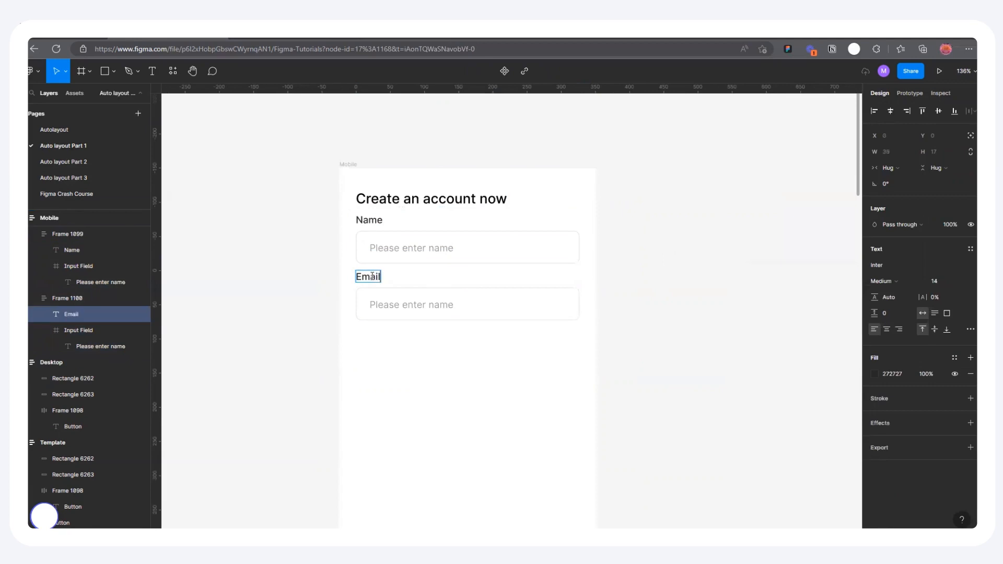
Step: Change the Email field's placeholder text to "Please enter email"
double_click(429, 305)
left_click_drag(429, 305, 464, 311)
type("email")
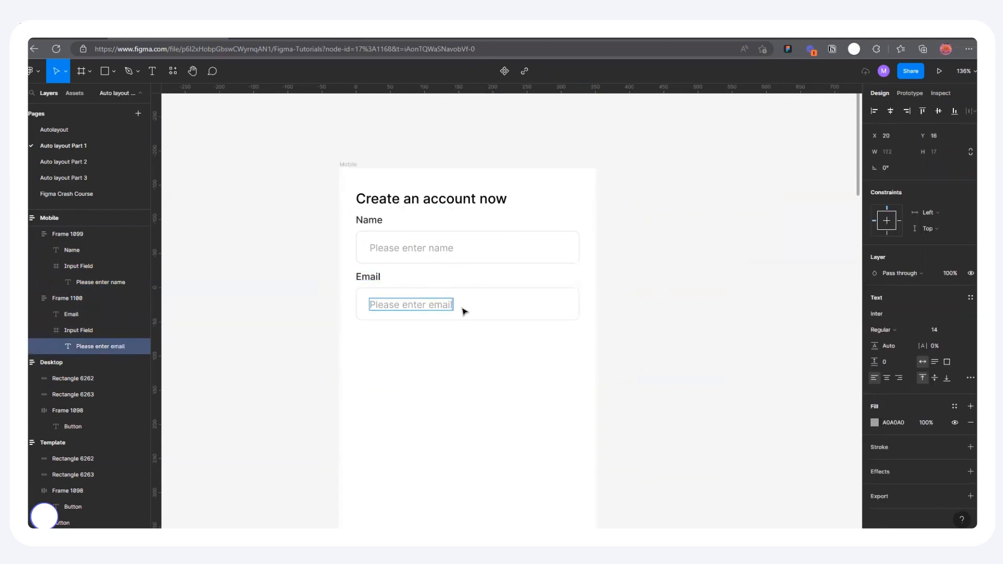
left_click(683, 266)
left_click(693, 265)
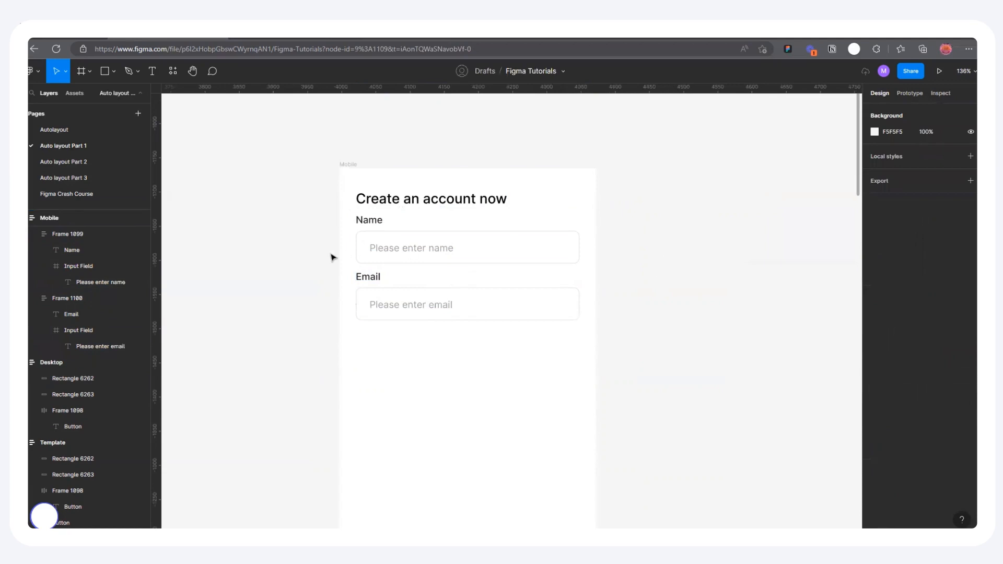
Step: Duplicate the Email field group below the original and change the copy's label to "Password"
left_click(390, 286)
left_click_drag(390, 287, 396, 345)
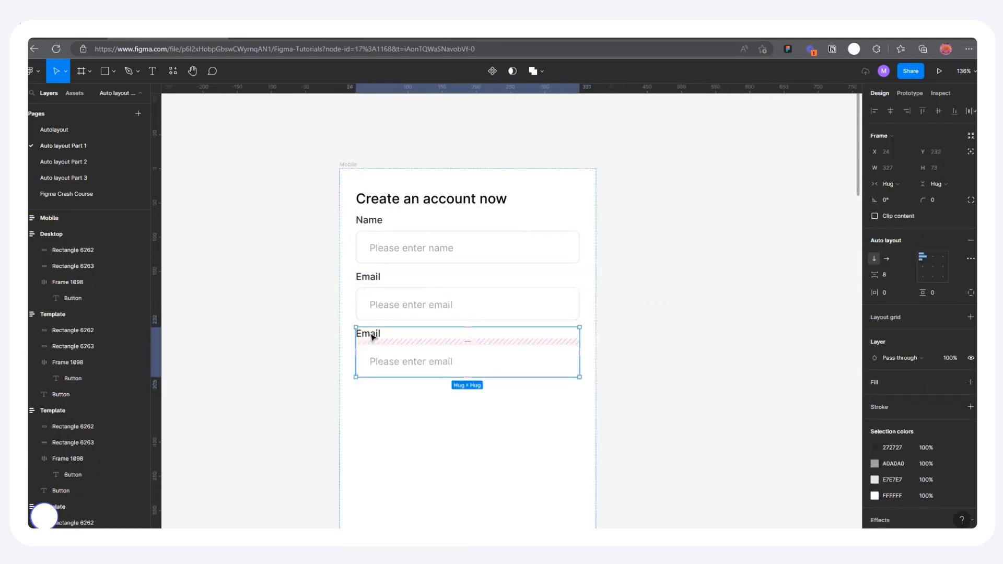
double_click(373, 337)
double_click(373, 337)
key("BackSpace")
type("Password")
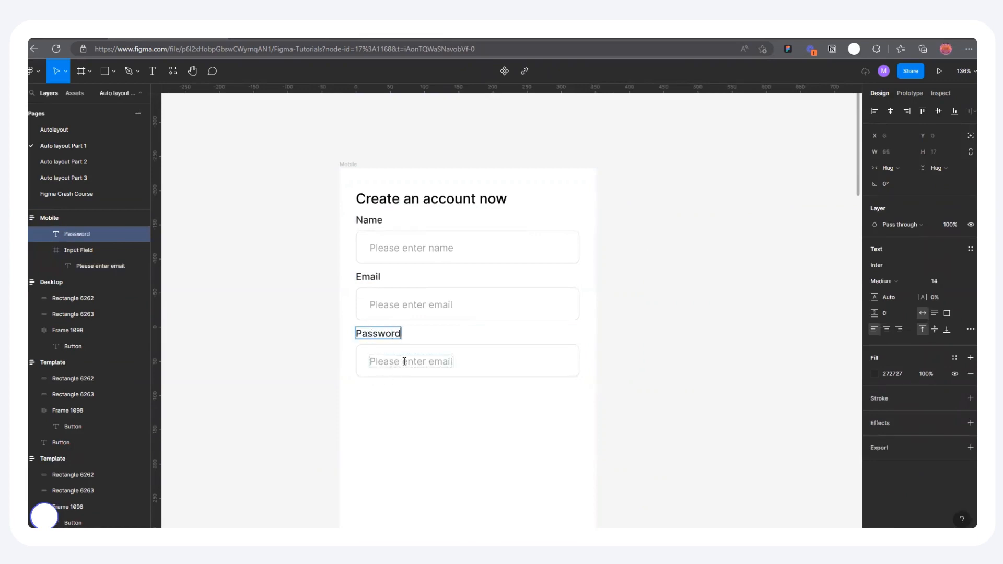
Step: Change the Password field's placeholder text to "Please enter password"
double_click(437, 362)
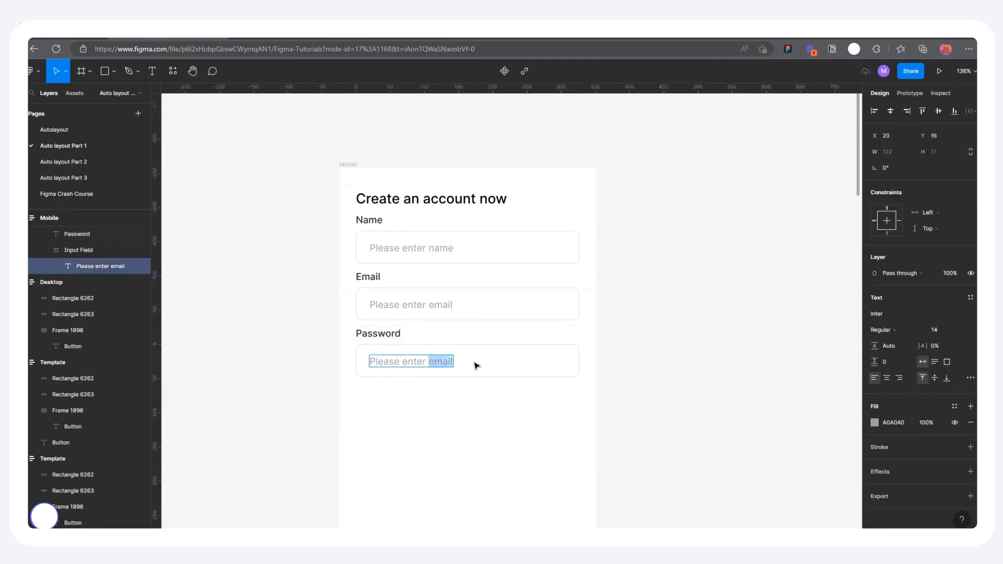
key("BackSpace")
type("password")
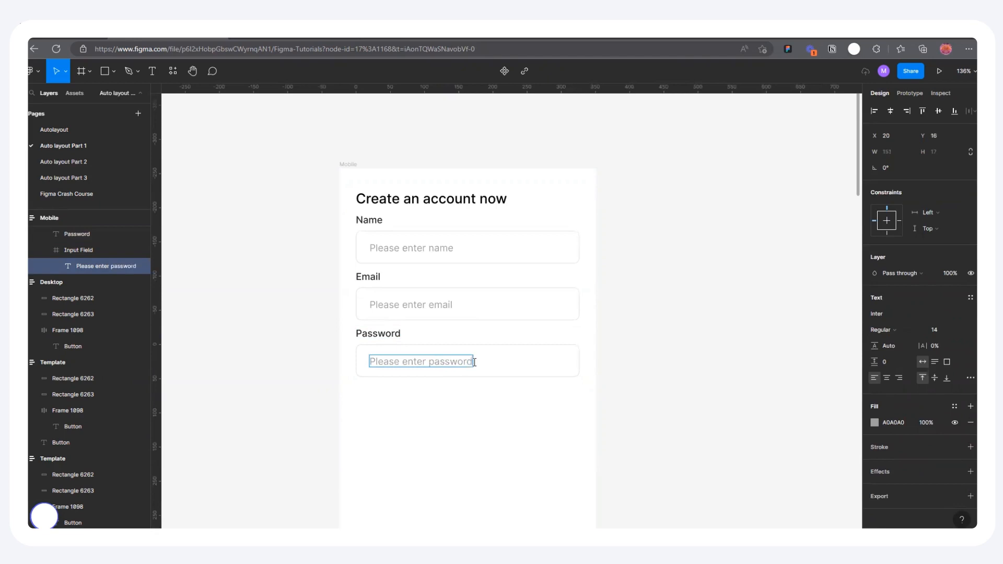
left_click(700, 354)
Step: Draw a button frame about 259 wide below the Password field and set its height to 48
scroll(598, 296, "down", 3)
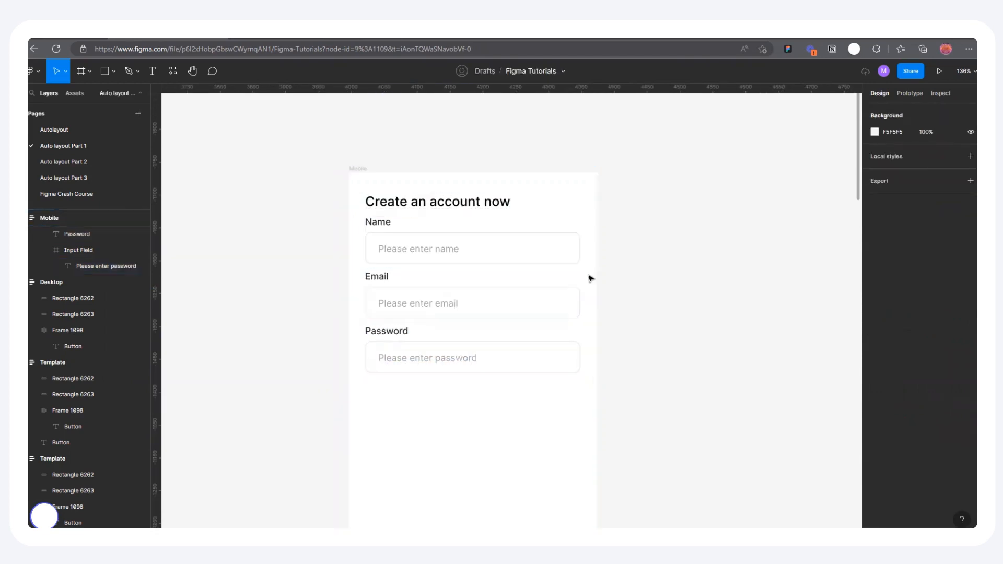
scroll(702, 291, "up", 2)
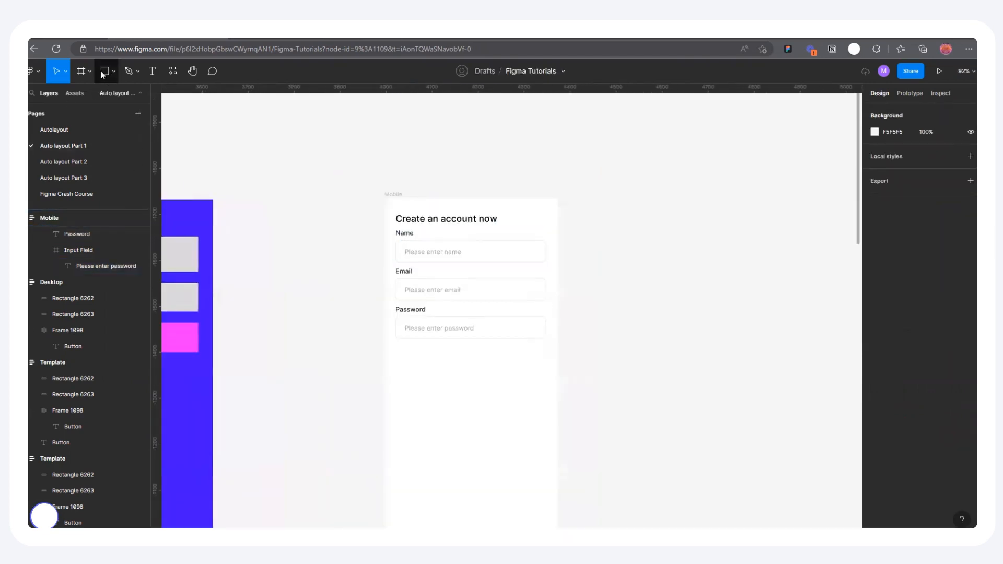
key("f")
left_click_drag(400, 349, 522, 373)
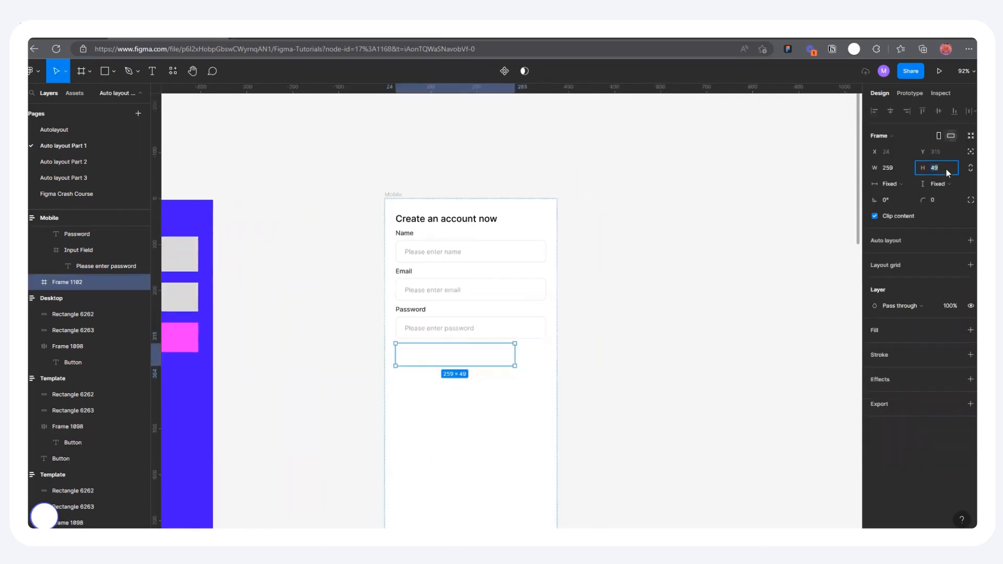
key("Return")
Step: Fill the button frame with the pink sampled from the rectangle in the neighbouring blue frame
left_click(970, 331)
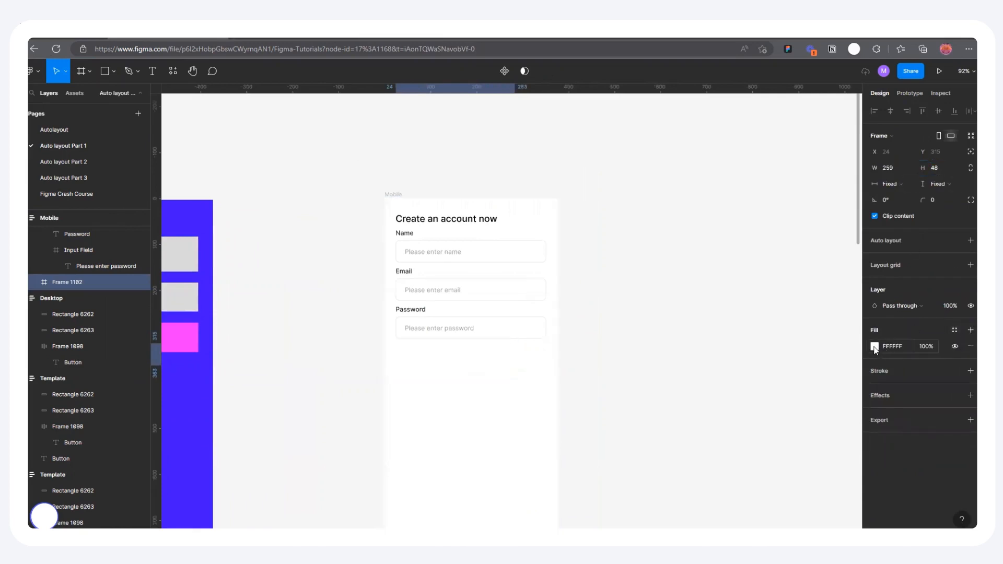
left_click(875, 346)
left_click(756, 429)
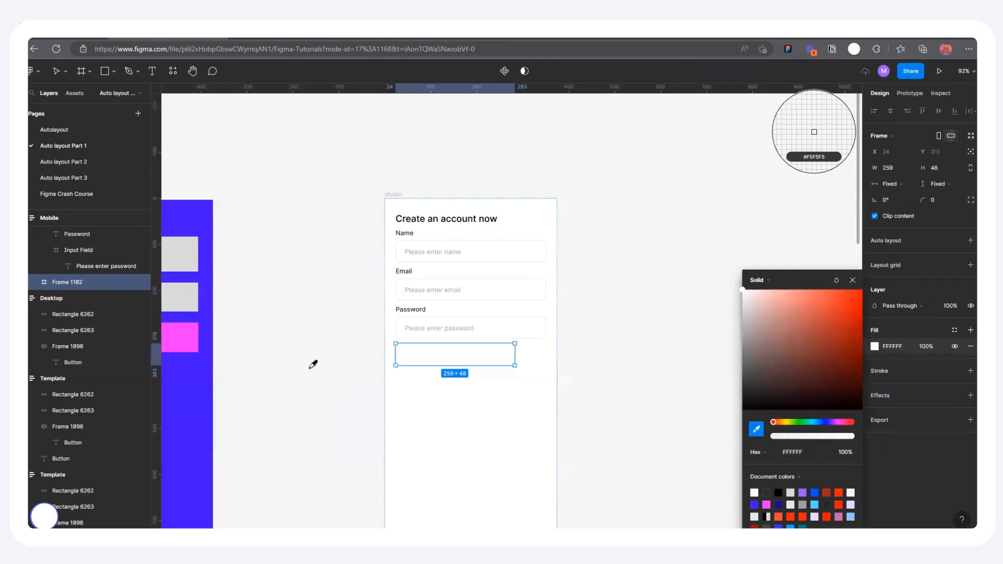
left_click(191, 334)
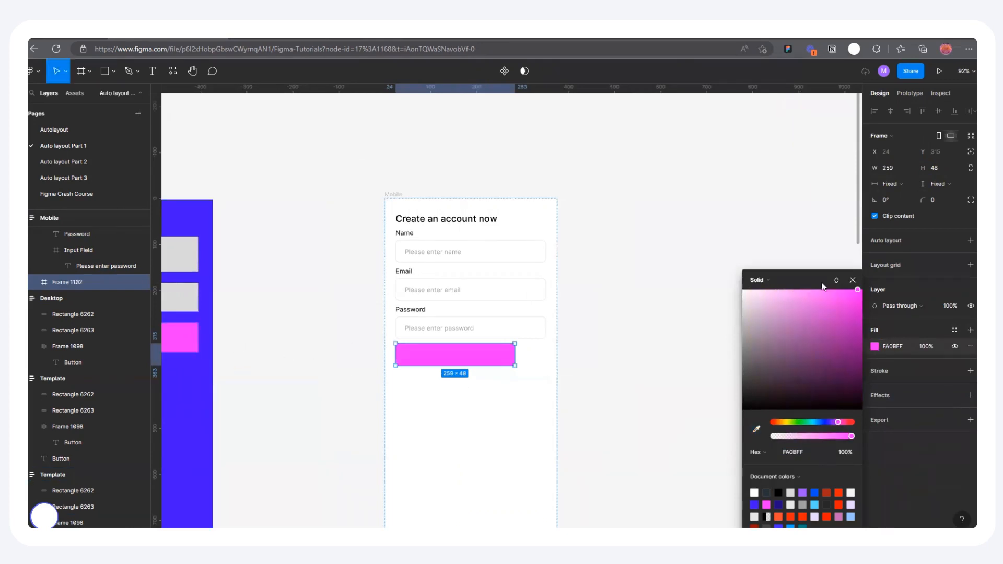
left_click(852, 282)
left_click(634, 286)
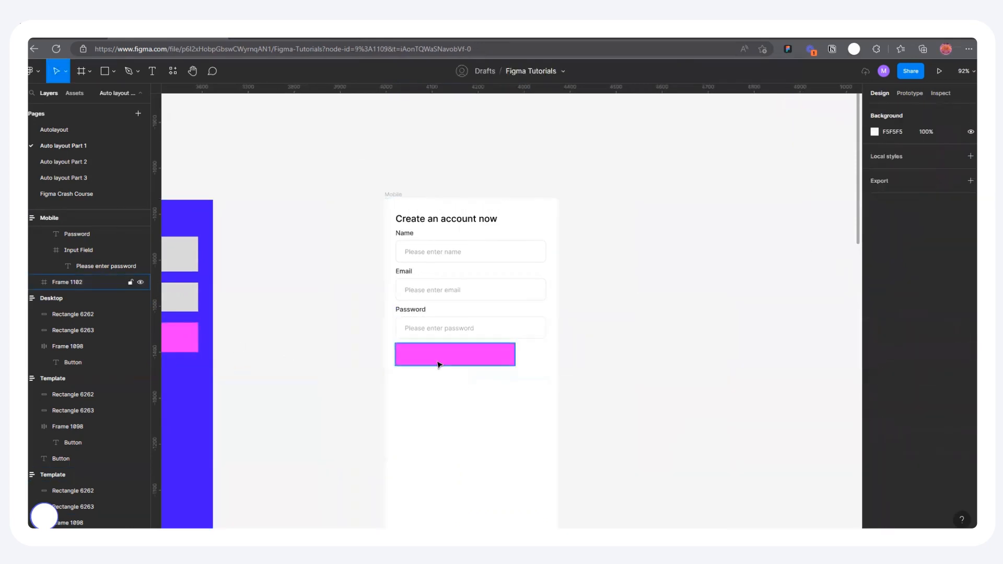
Step: Set the pink button frame's corner radius to 8
left_click(439, 363)
left_click(937, 201)
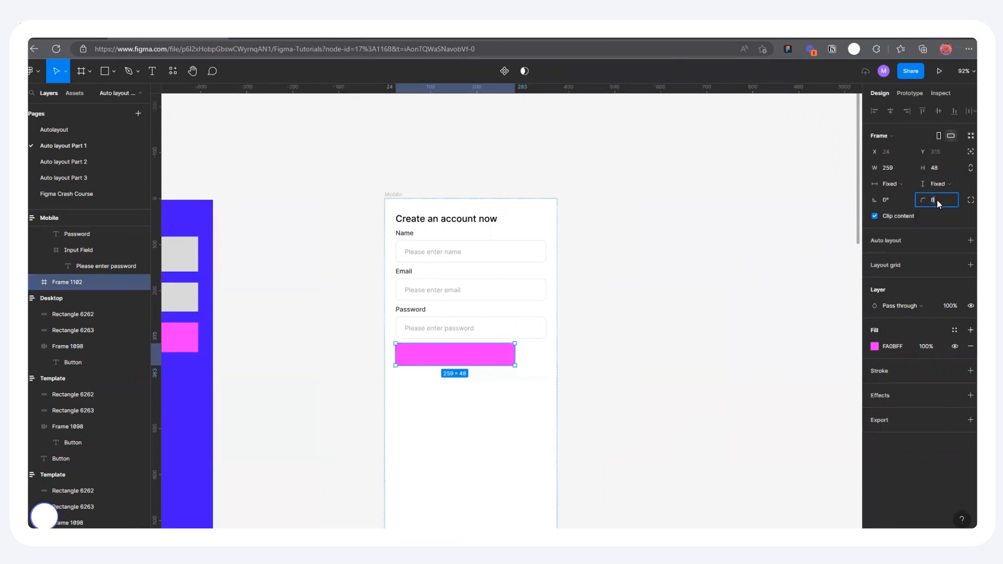
key("Return")
left_click(648, 348)
scroll(489, 412, "up", 2)
scroll(496, 358, "up", 5)
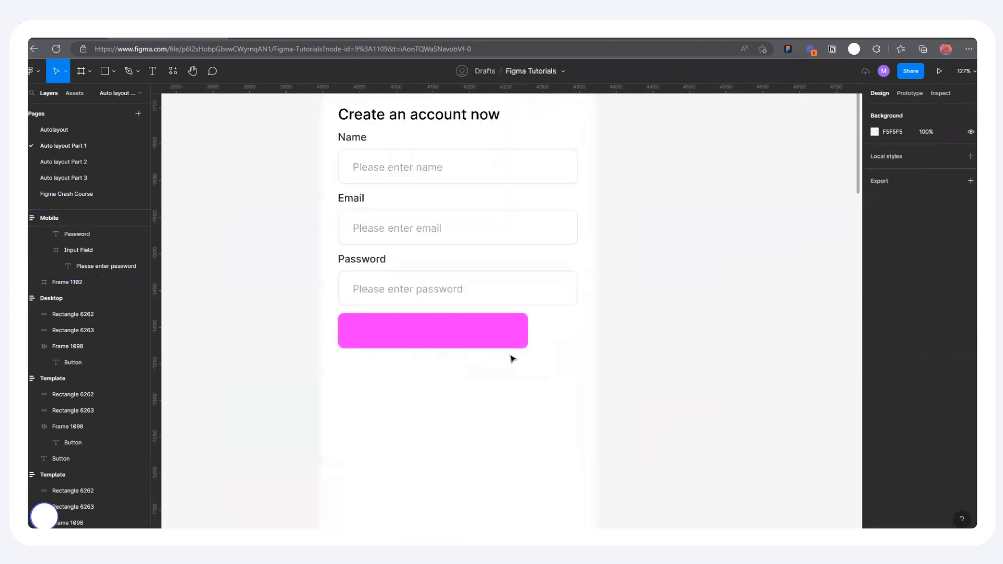
Step: Set the pink button frame's horizontal resizing to Fill container
left_click(477, 321)
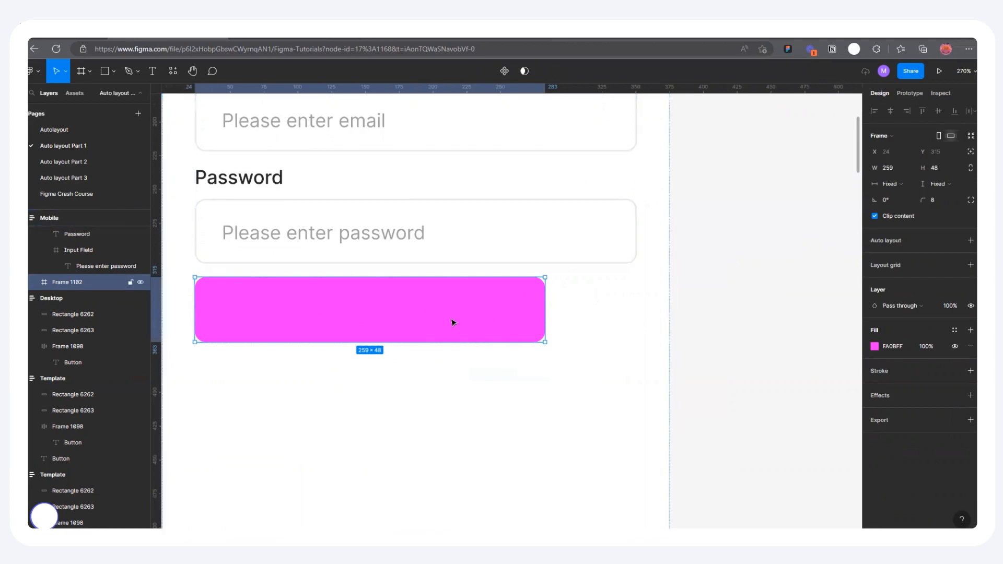
left_click(892, 184)
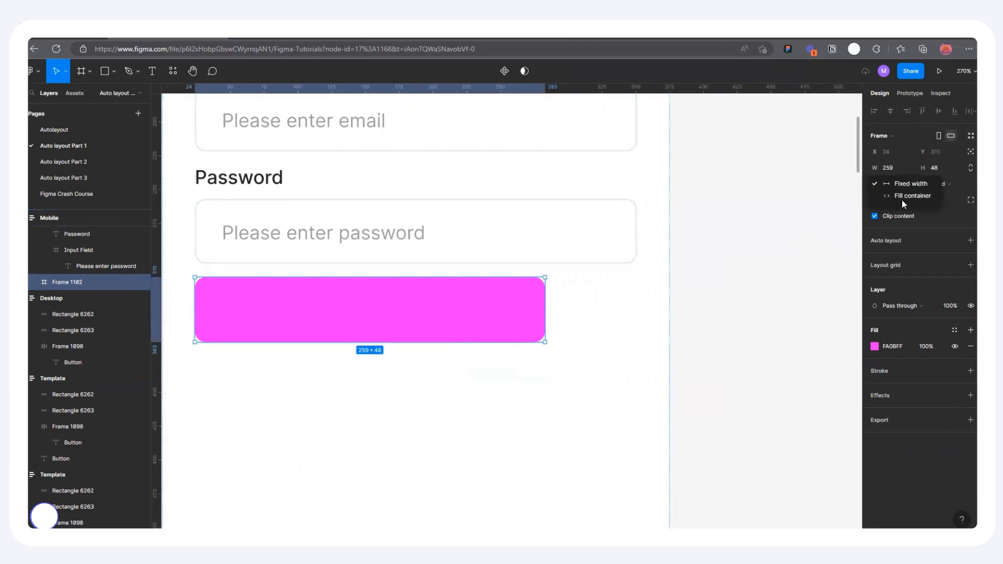
left_click(908, 196)
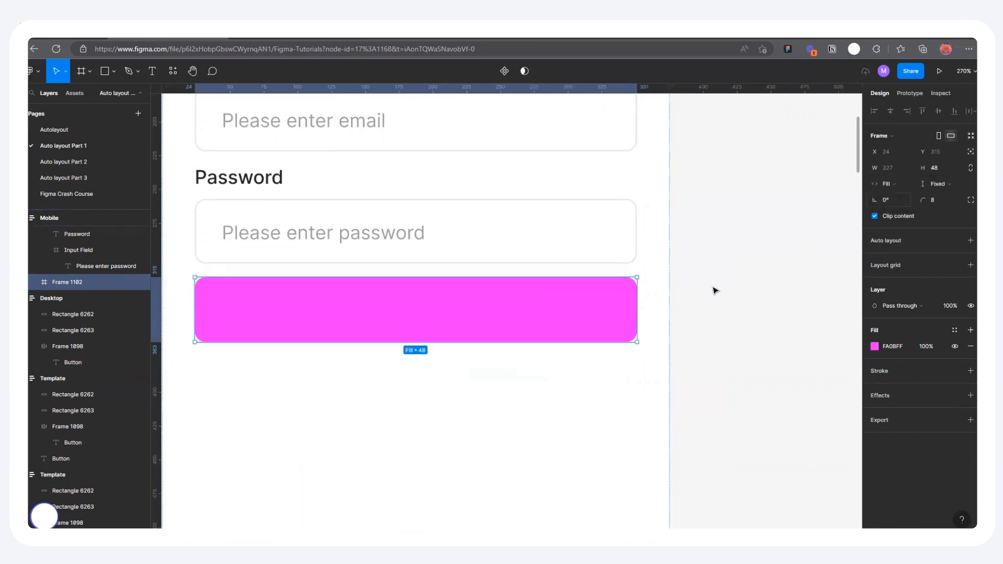
scroll(674, 329, "down", 3)
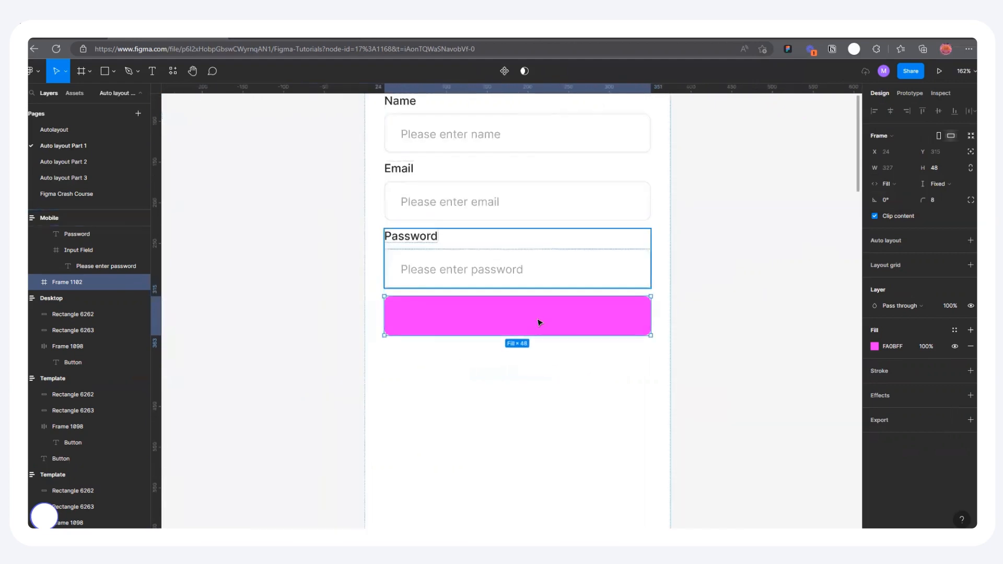
scroll(540, 321, "down", 4)
scroll(644, 225, "up", 2)
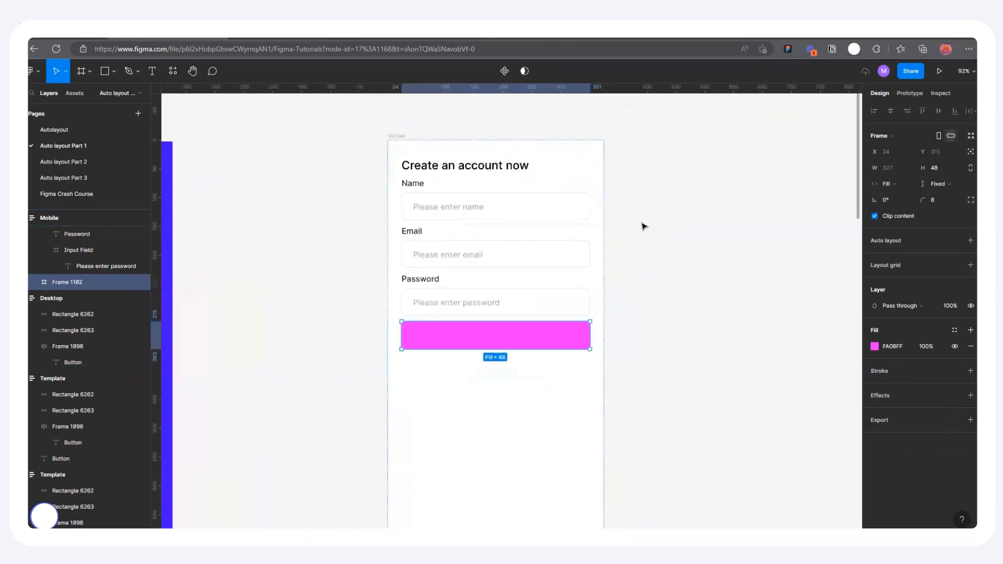
key("Escape")
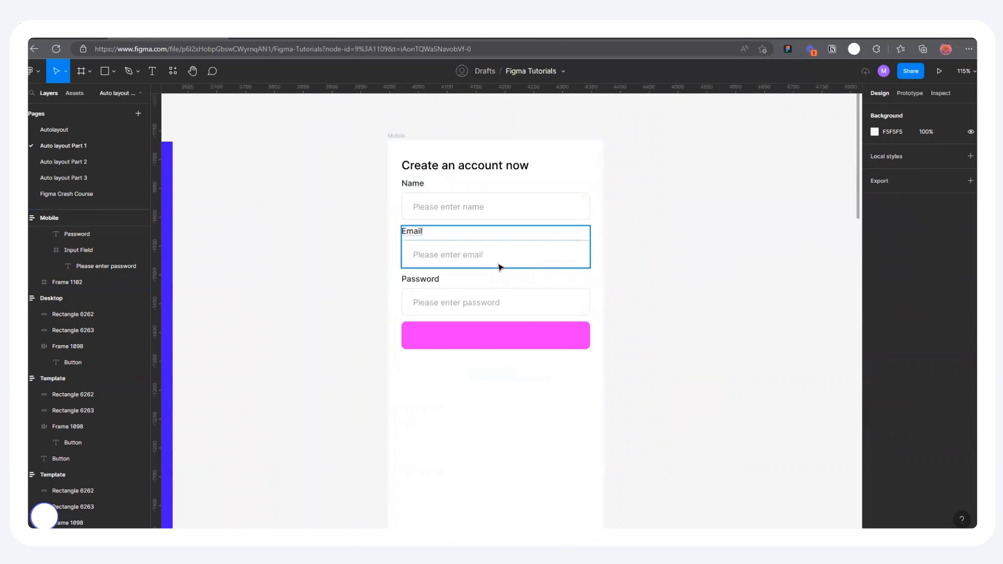
Step: Set the Mobile frame's auto layout spacing between items to 24
left_click(396, 136)
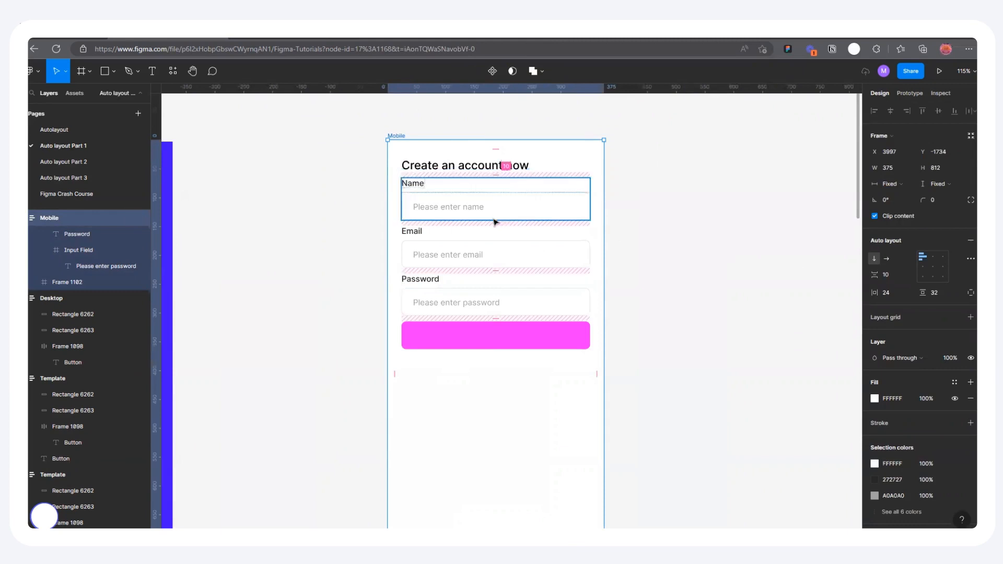
left_click(894, 274)
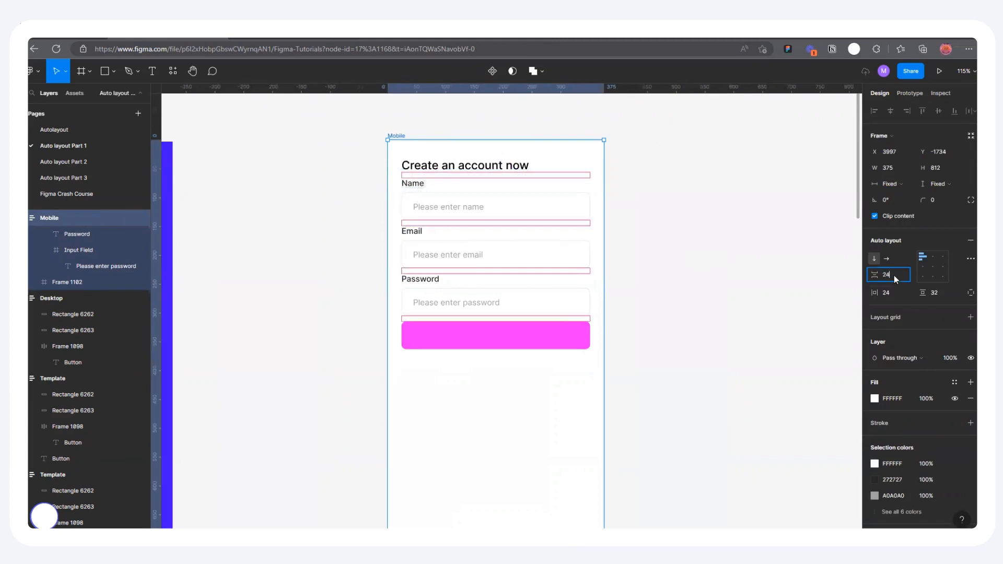
key("Return")
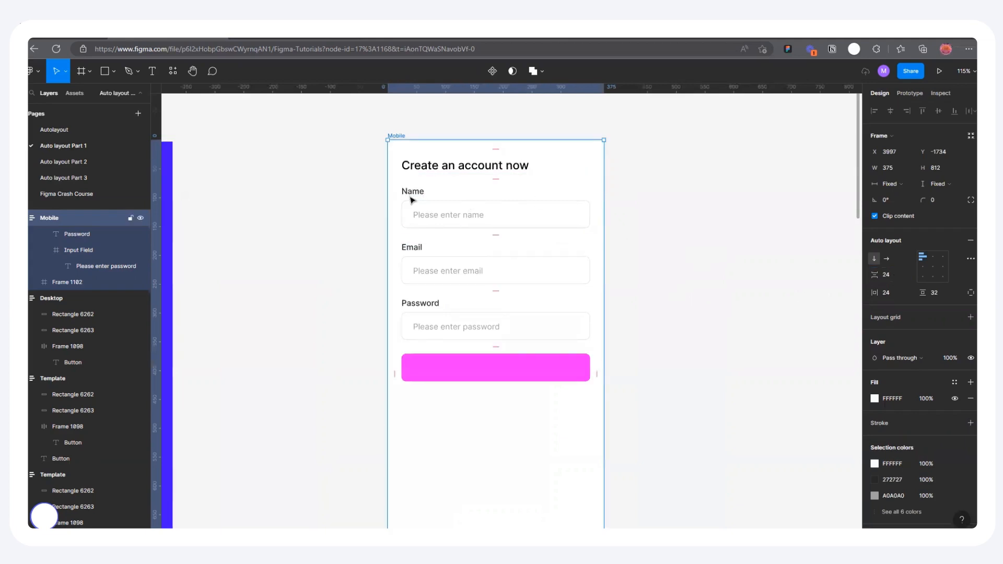
Step: Set only the Mobile frame's top padding to 64
scroll(559, 149, "up", 3)
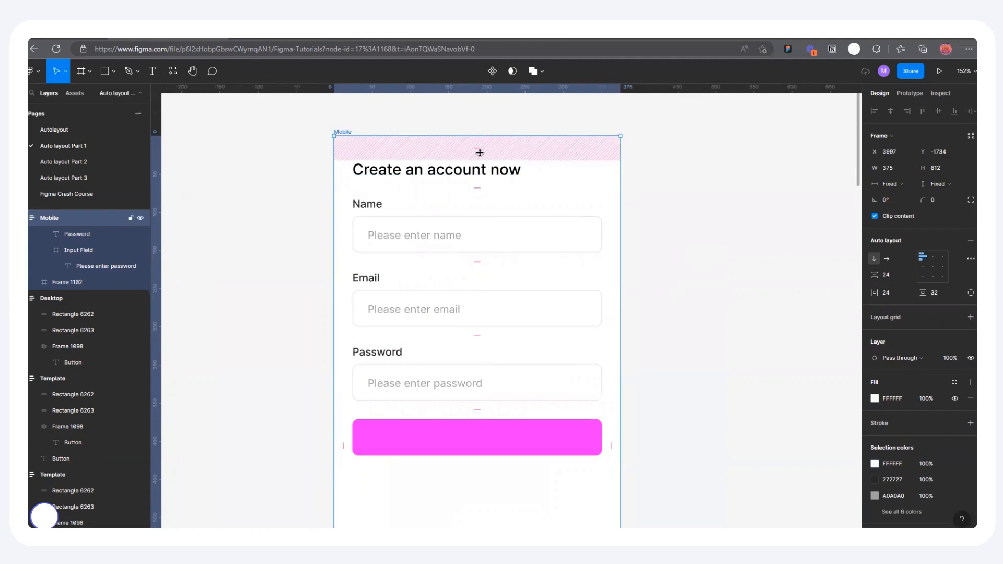
scroll(479, 148, "down", 3)
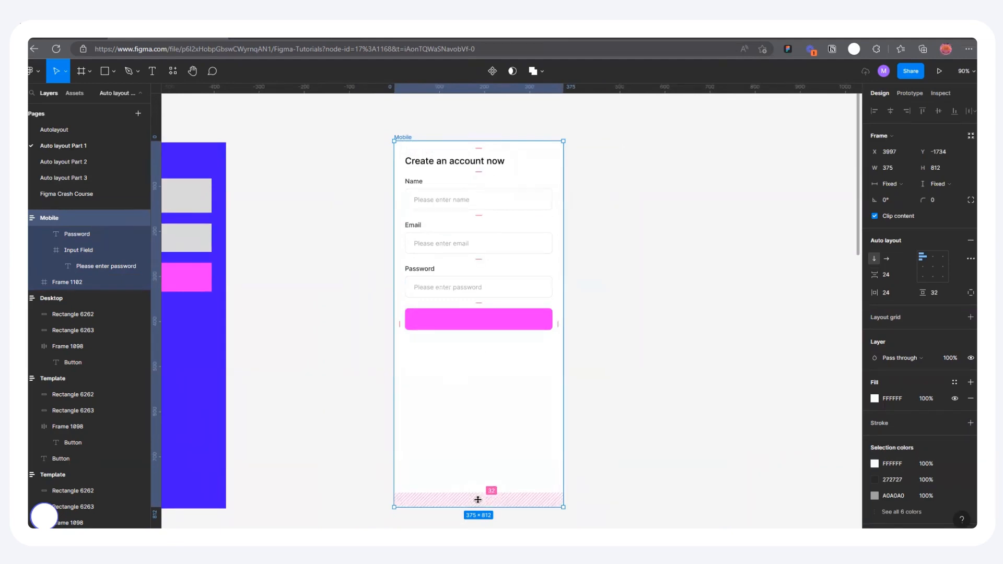
left_click(478, 145)
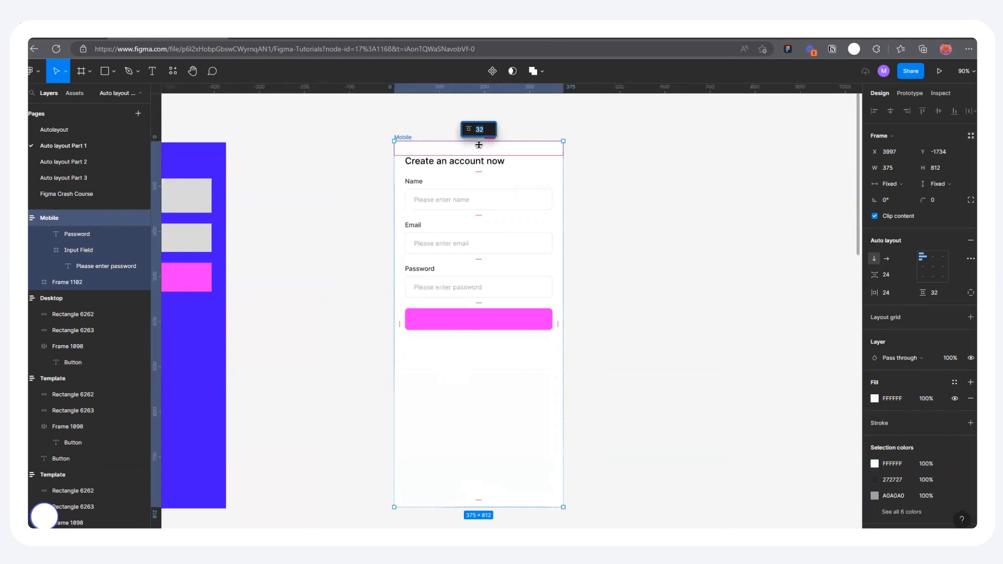
type("64")
key("Return")
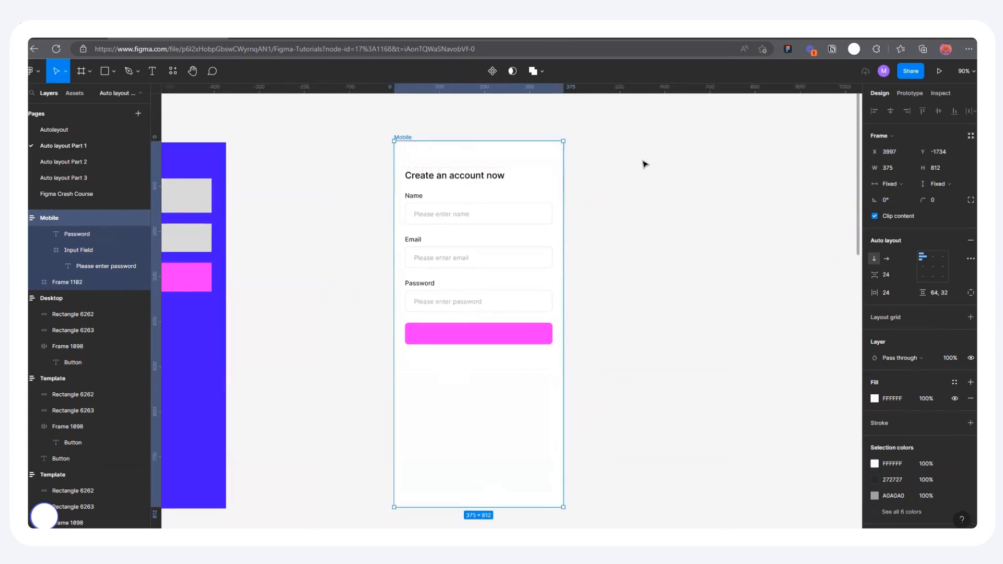
Step: Examine the Name, Email and Password field groups and the pink button inside the Mobile frame
left_click(594, 198)
scroll(593, 198, "up", 2, "ctrl")
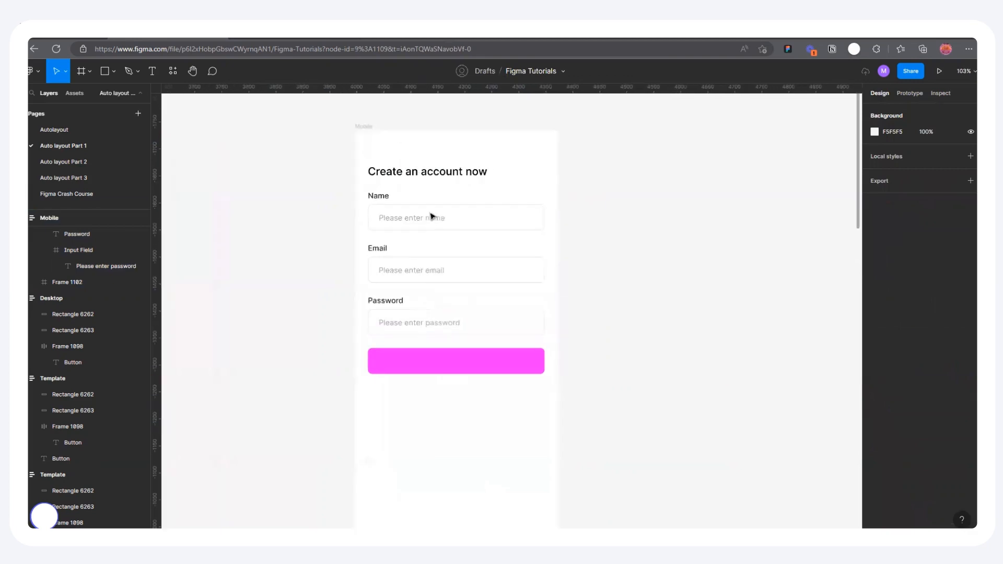
left_click(393, 214)
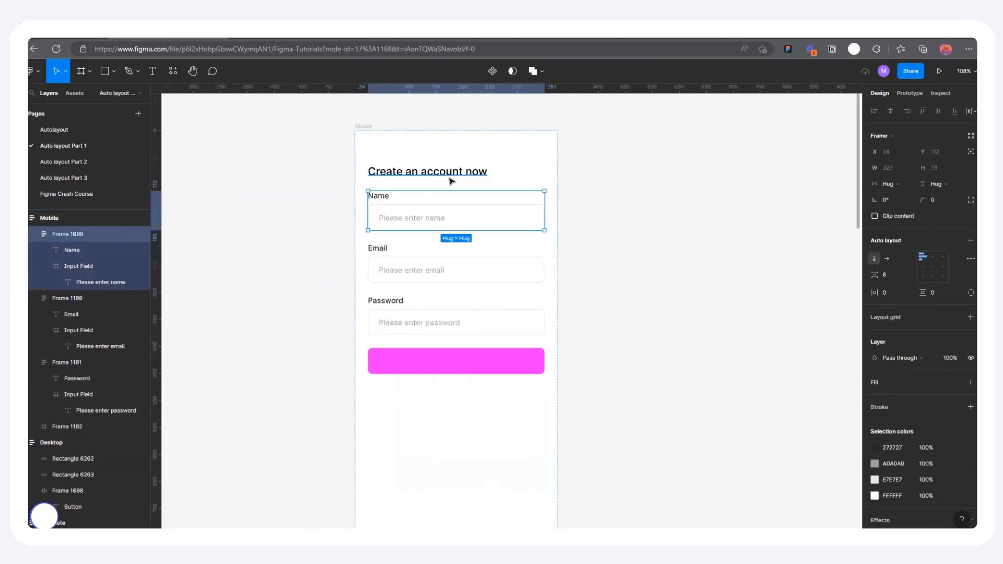
left_click(634, 184)
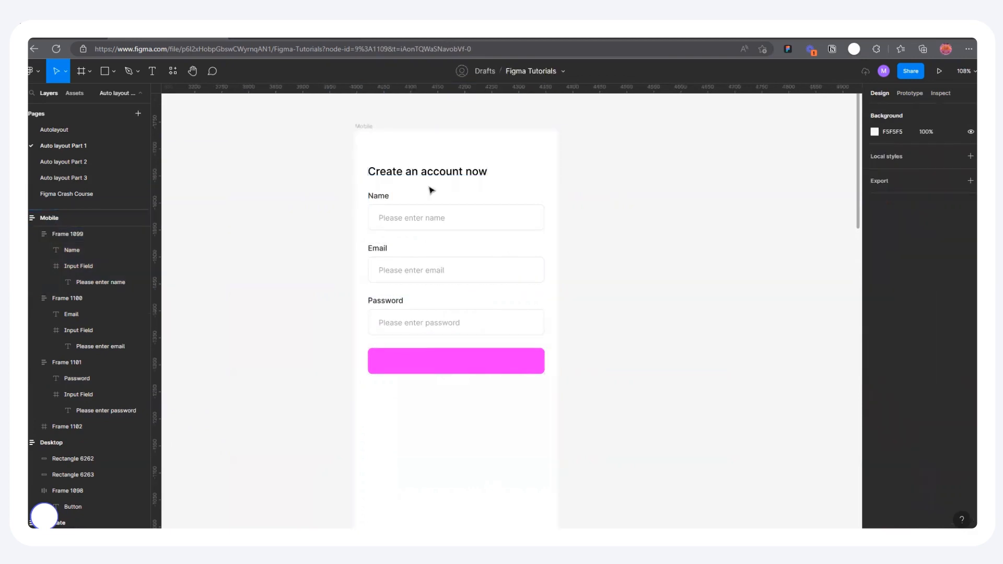
left_click(411, 200)
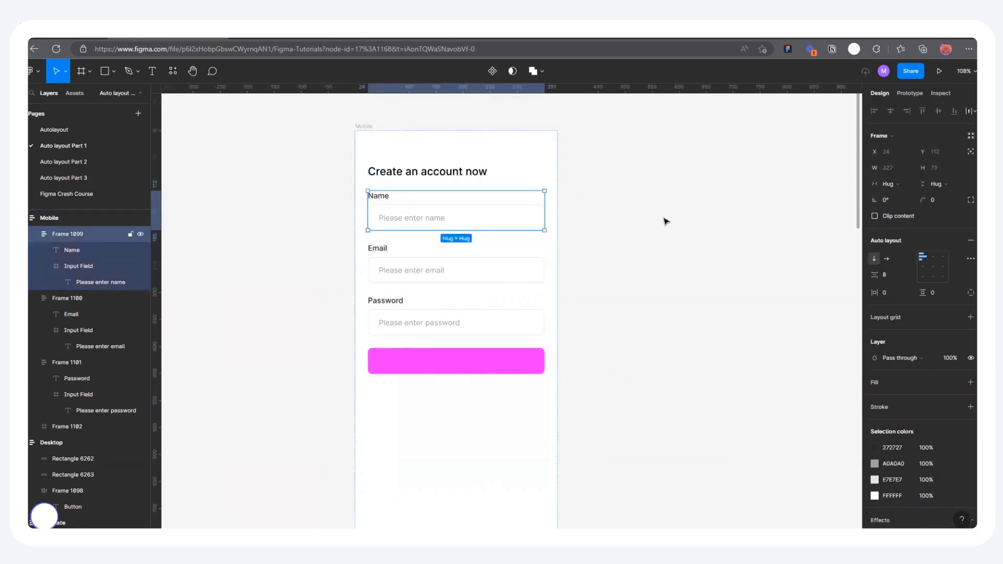
left_click(591, 225)
left_click(400, 215)
left_click(401, 261)
left_click(400, 318)
left_click(401, 367)
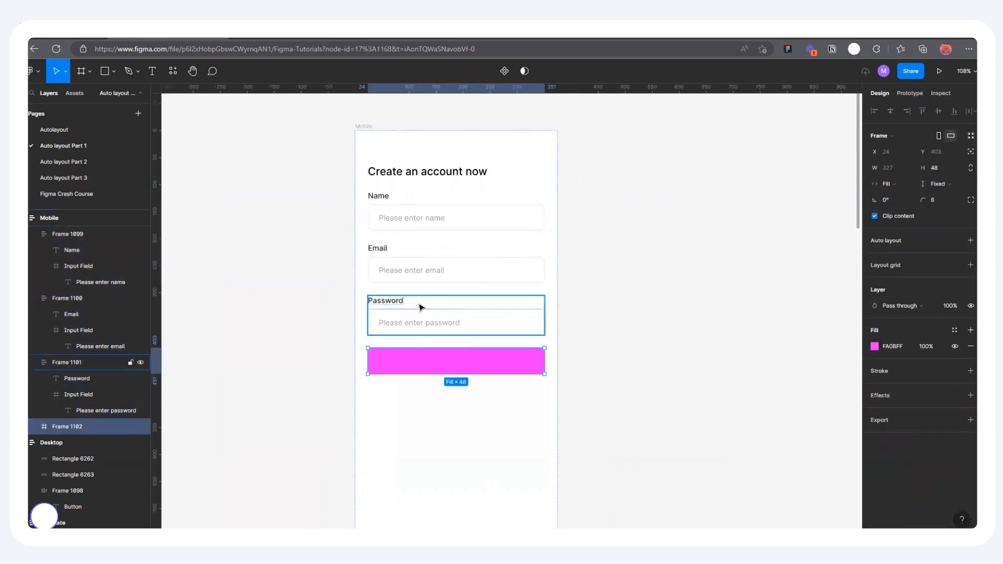
left_click(418, 216)
left_click(427, 271, "shift")
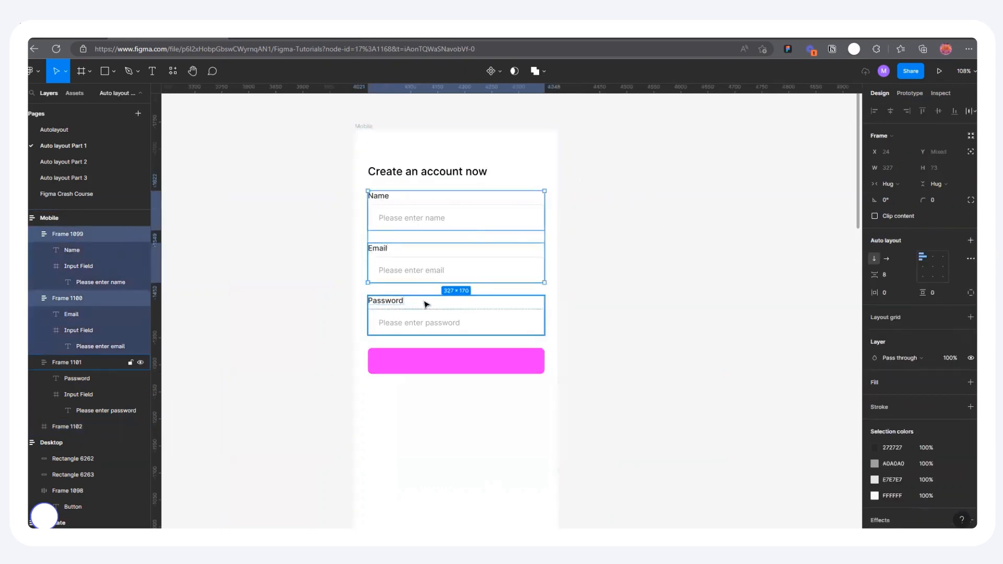
left_click(419, 332, "shift")
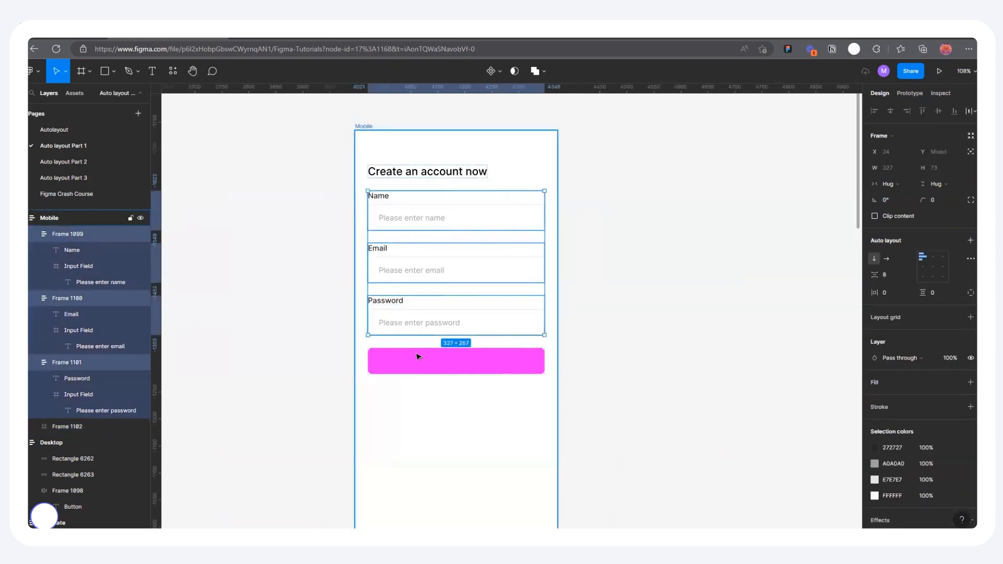
left_click(416, 359, "shift")
left_click(244, 200)
Step: Add the text "Button" inside the pink button frame
left_click(152, 71)
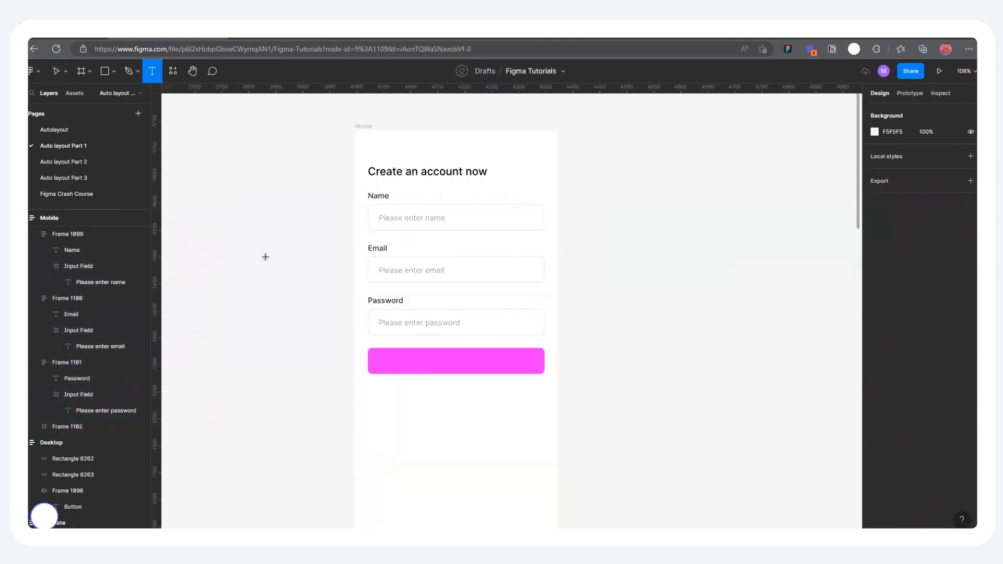
left_click(437, 362)
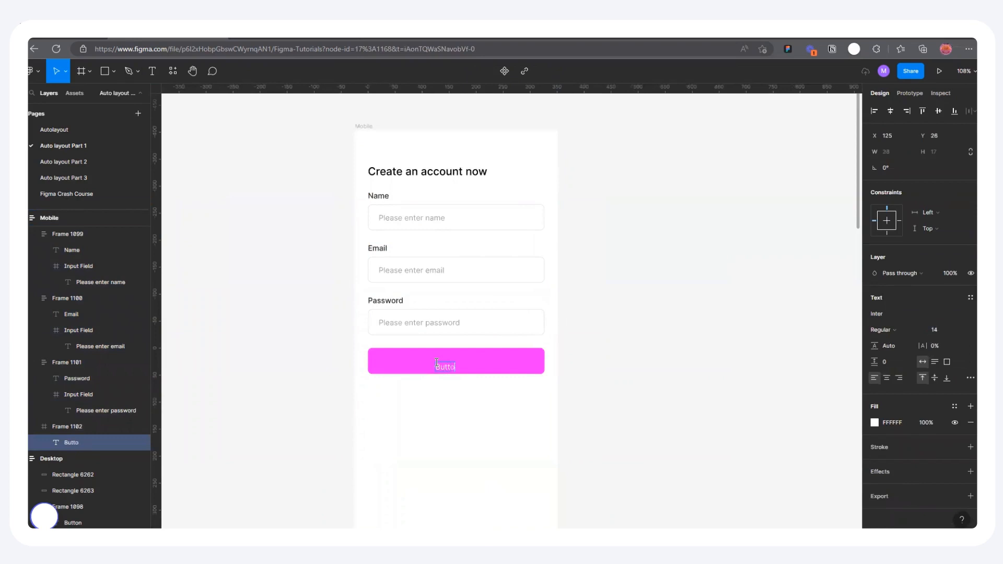
key("Escape")
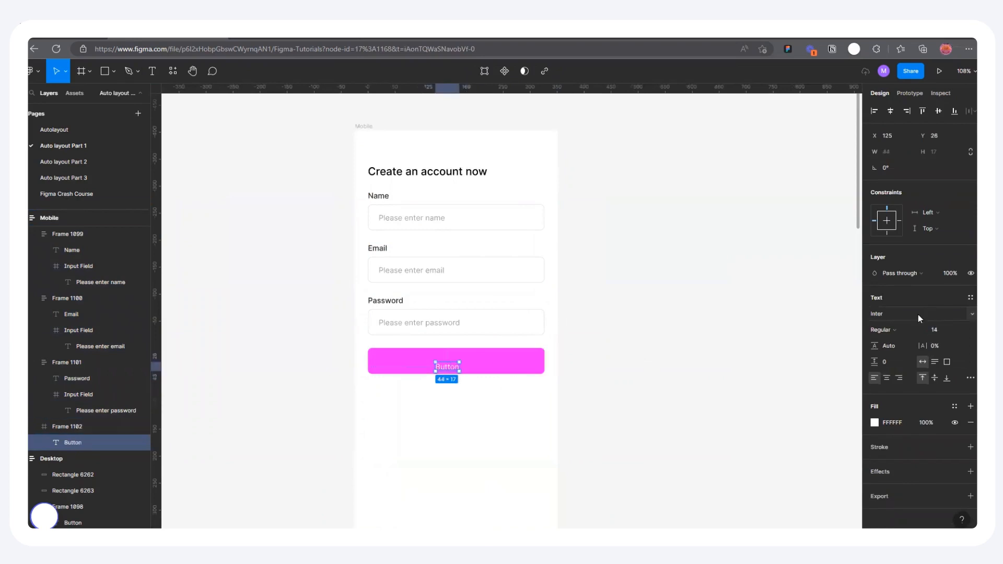
Step: Set the button label's font weight to Medium and centre it horizontally and vertically in the pink frame
left_click(898, 330)
left_click(900, 341)
left_click(939, 110)
left_click(892, 112)
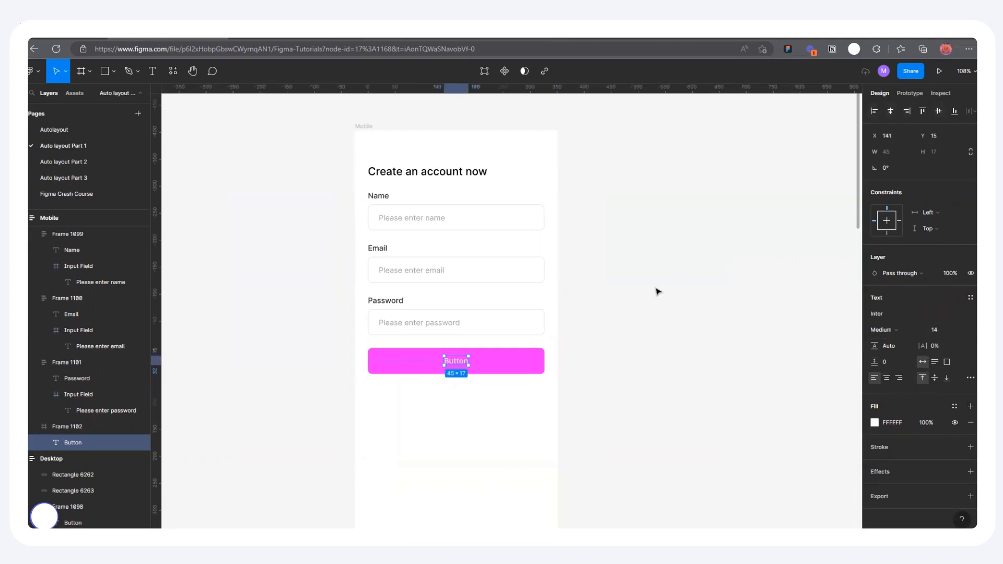
left_click(647, 283)
Step: Wrap the Name, Email and Password groups and the pink button together in one auto layout frame
scroll(477, 363, "up", 2)
left_click(477, 364)
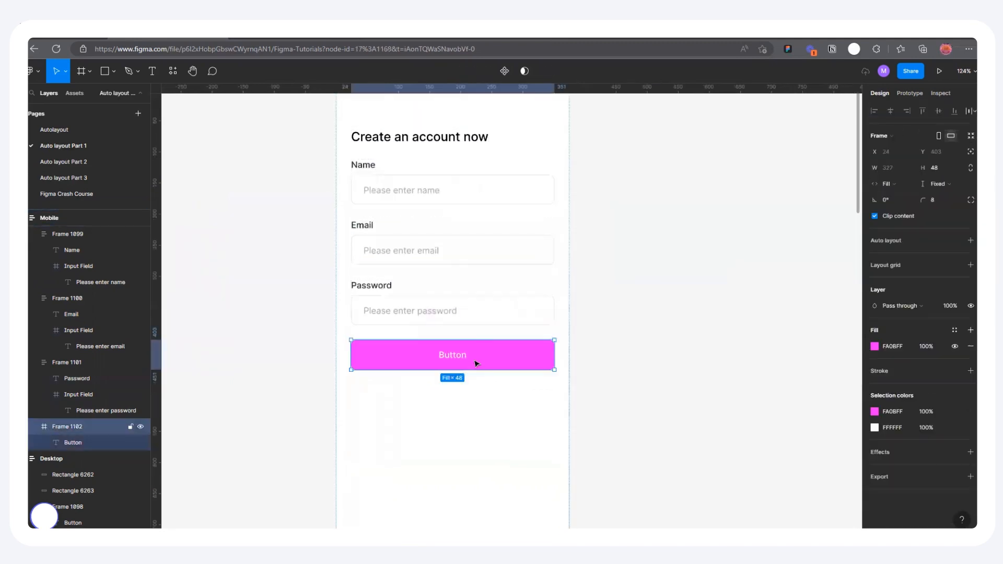
left_click(476, 287, "shift")
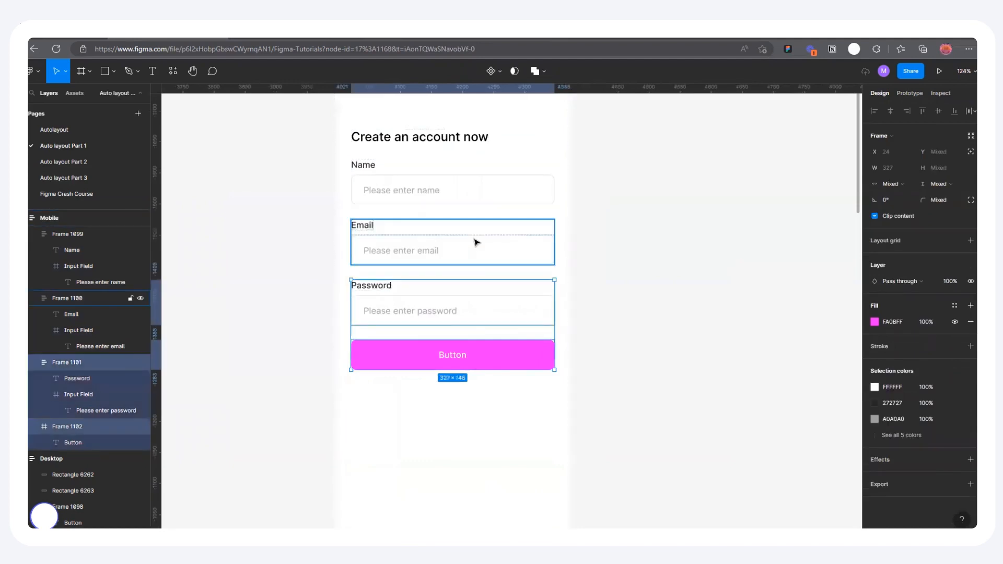
left_click(476, 243, "shift")
left_click(477, 180, "shift")
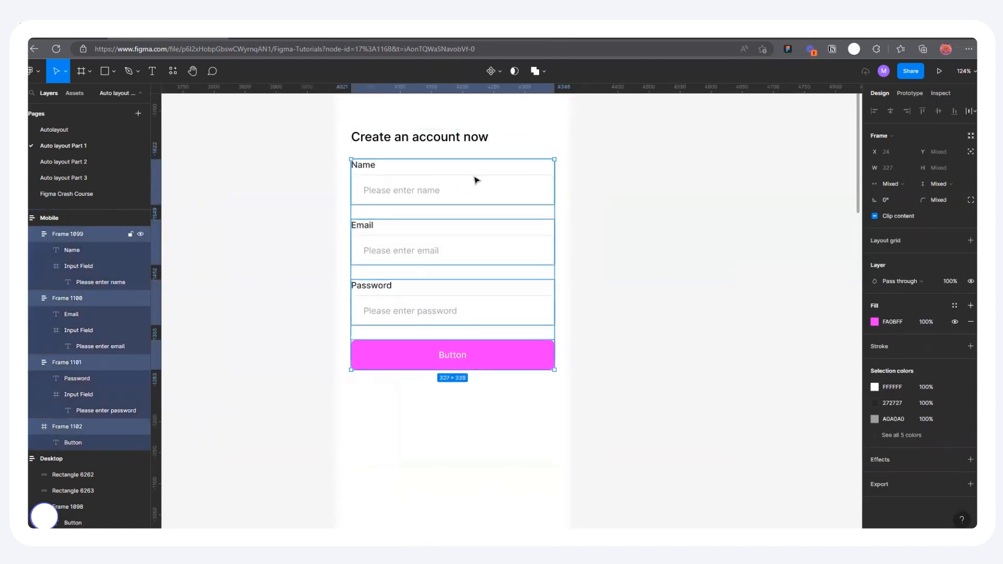
right_click(475, 180)
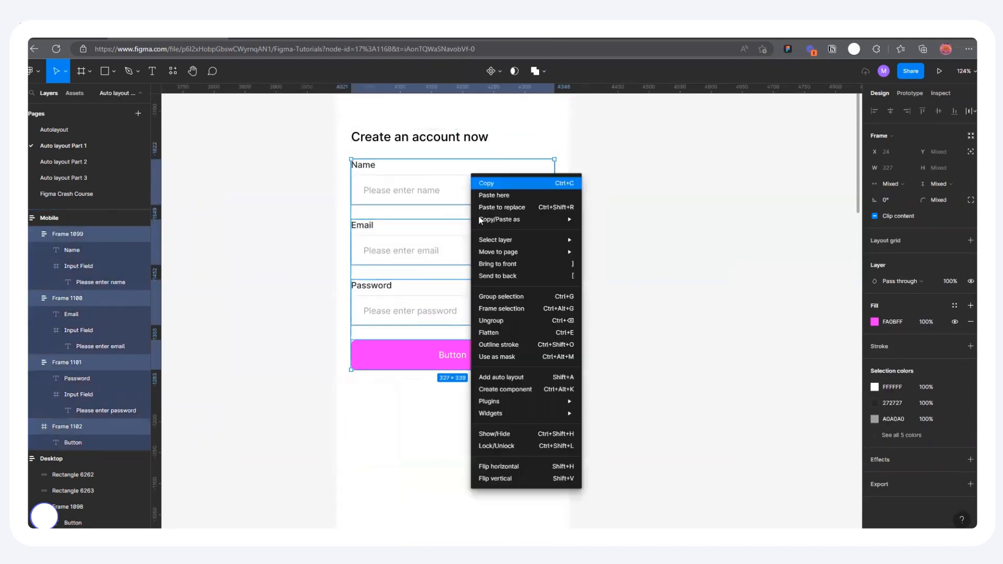
left_click(499, 378)
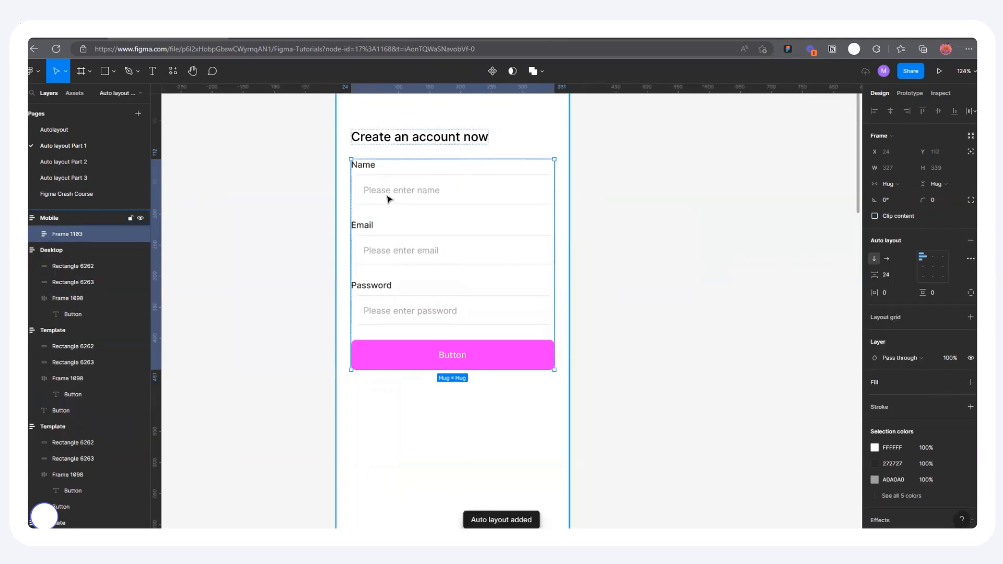
Step: Set the horizontal resizing of the Name, Email and Password groups to Fill container
left_click(481, 190)
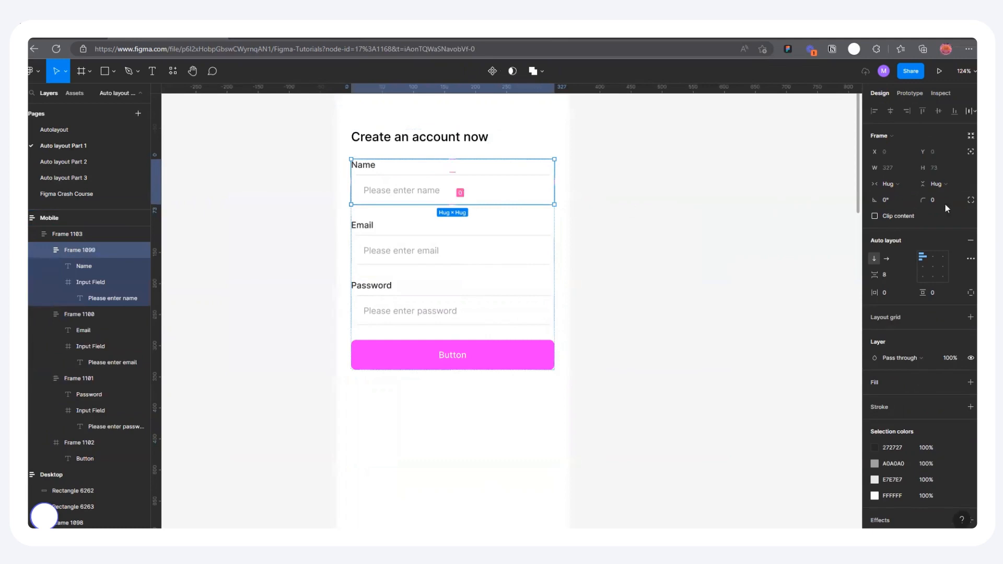
left_click(888, 183)
left_click(863, 198)
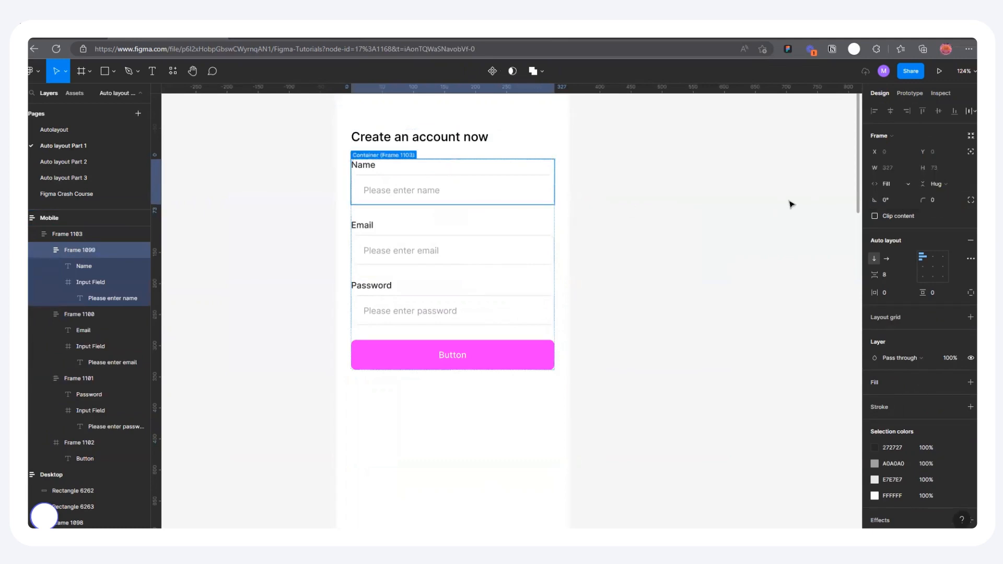
left_click(522, 245)
left_click(887, 182)
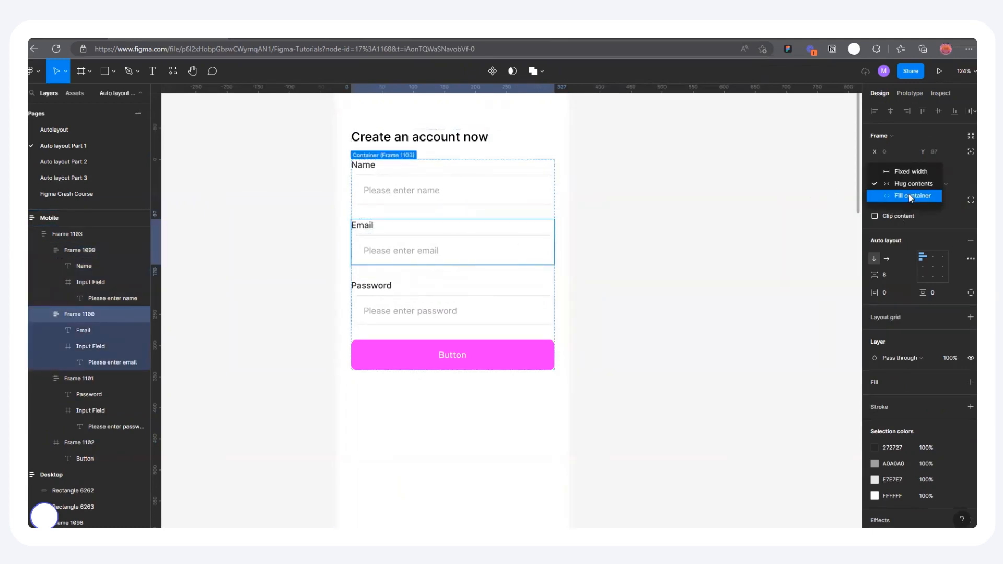
left_click(910, 196)
left_click(522, 303)
left_click(896, 183)
left_click(899, 198)
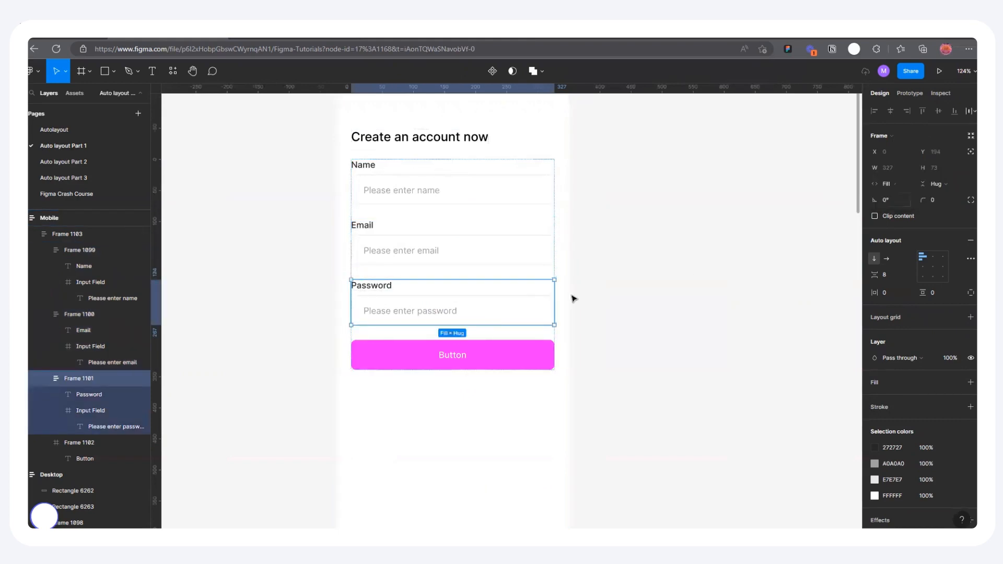
Step: Set the horizontal resizing of the Password, Email and Name input fields to Fill container
left_click(499, 308)
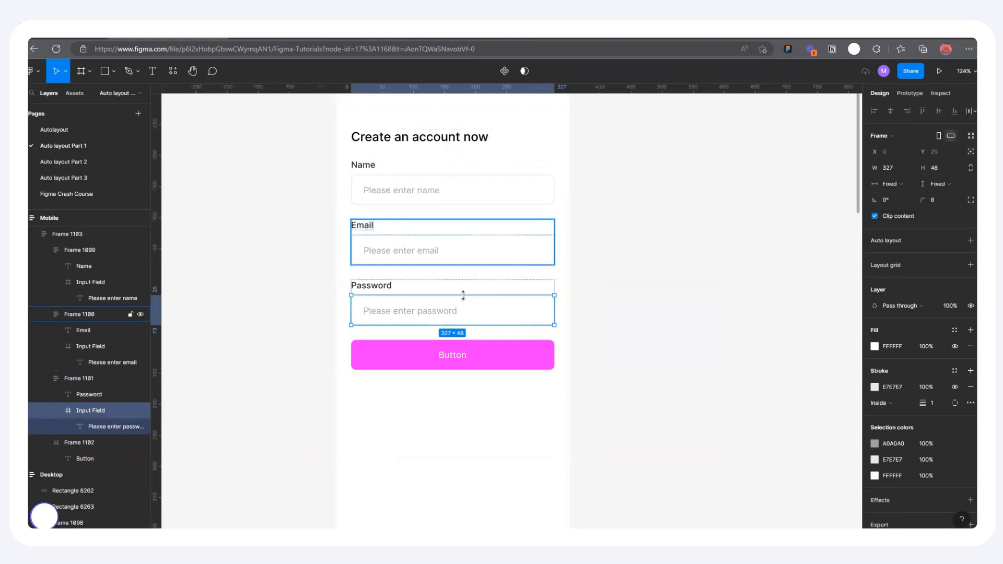
left_click(891, 186)
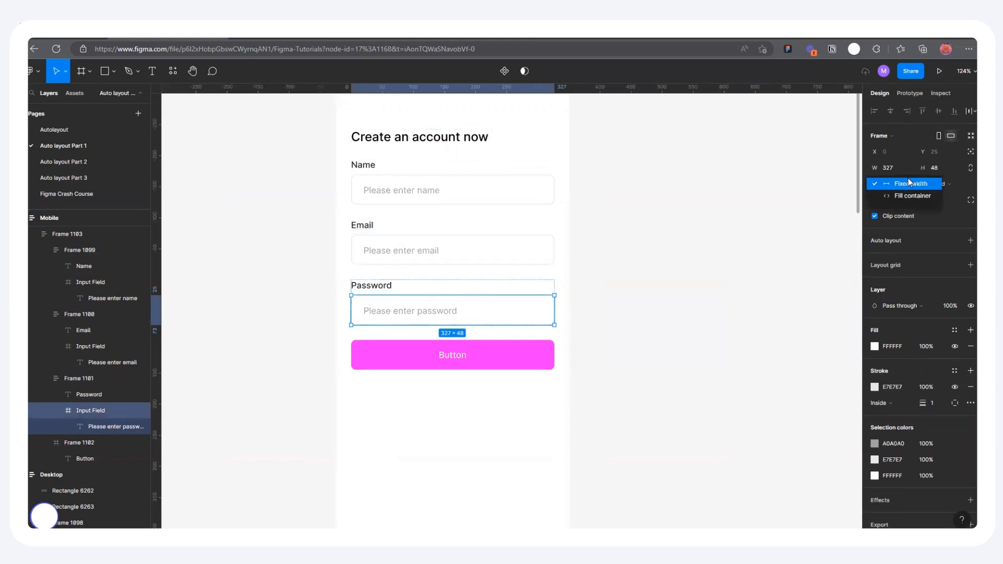
left_click(898, 198)
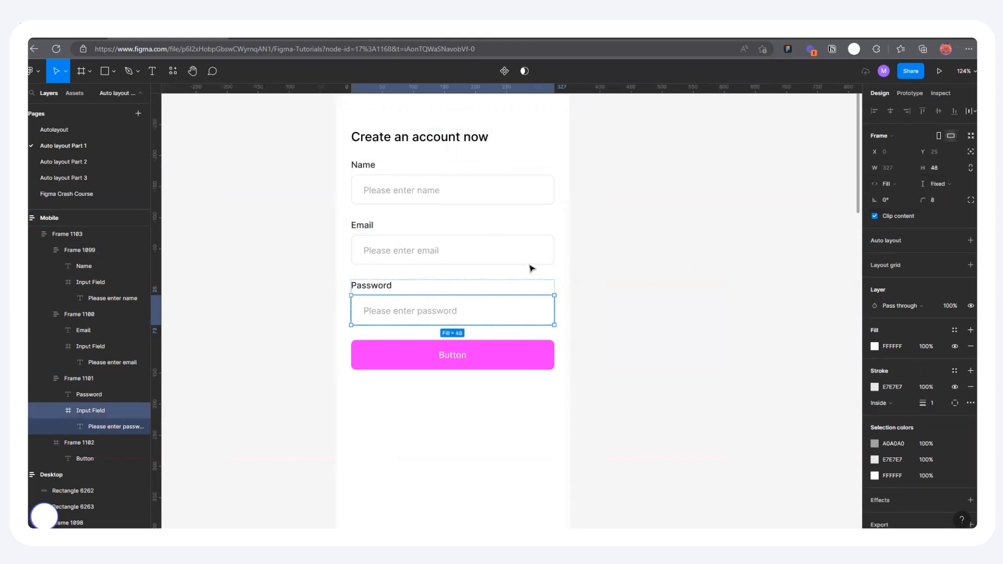
left_click(483, 245)
left_click(890, 183)
left_click(893, 194)
left_click(512, 191)
left_click(528, 189)
left_click(890, 184)
left_click(900, 196)
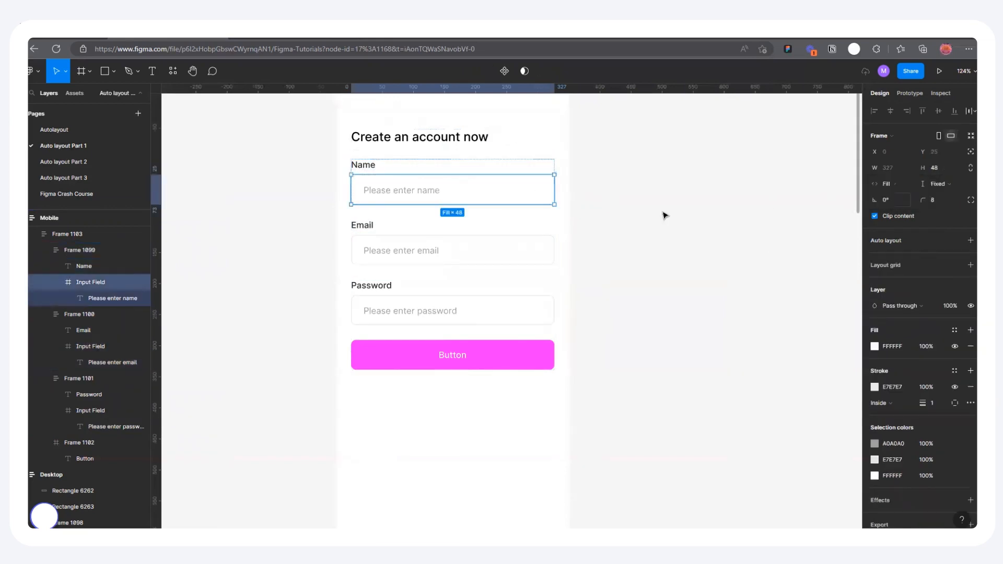
left_click(588, 209)
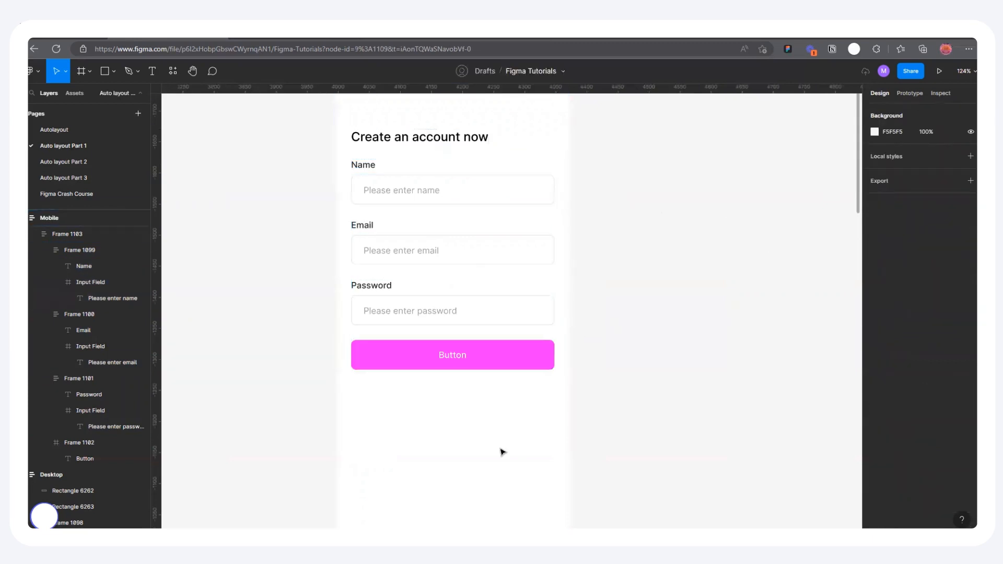
Step: Try widening the Mobile frame to about 478 to test how the form resizes
scroll(496, 436, "down", 3, "ctrl")
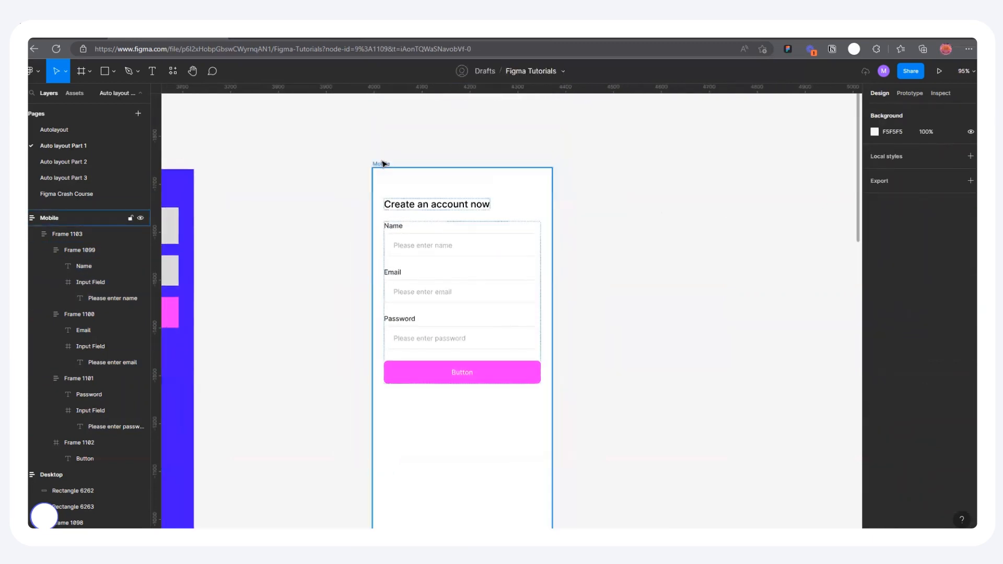
left_click(382, 163)
left_click_drag(562, 223, 617, 238)
key("ctrl+z")
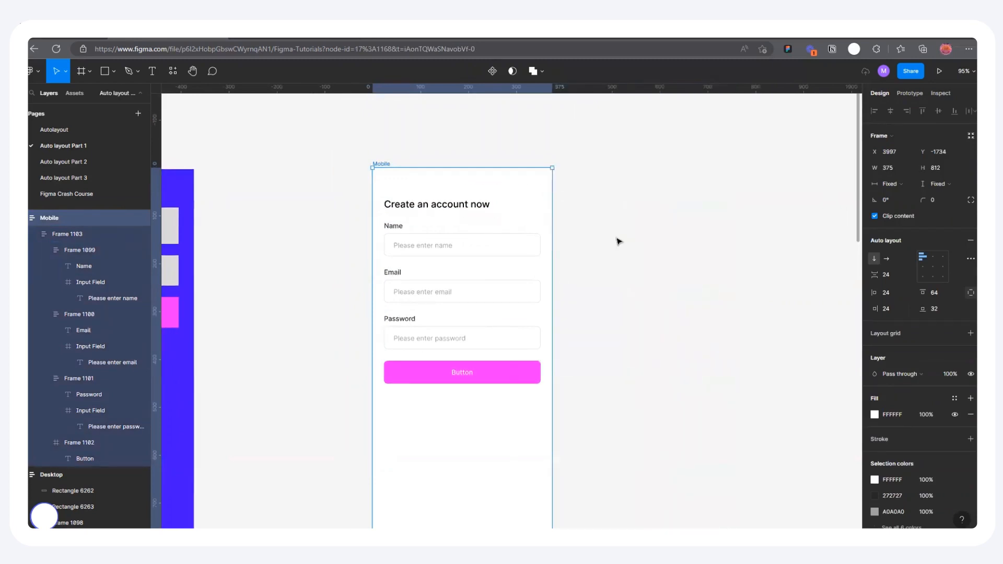
left_click(503, 252)
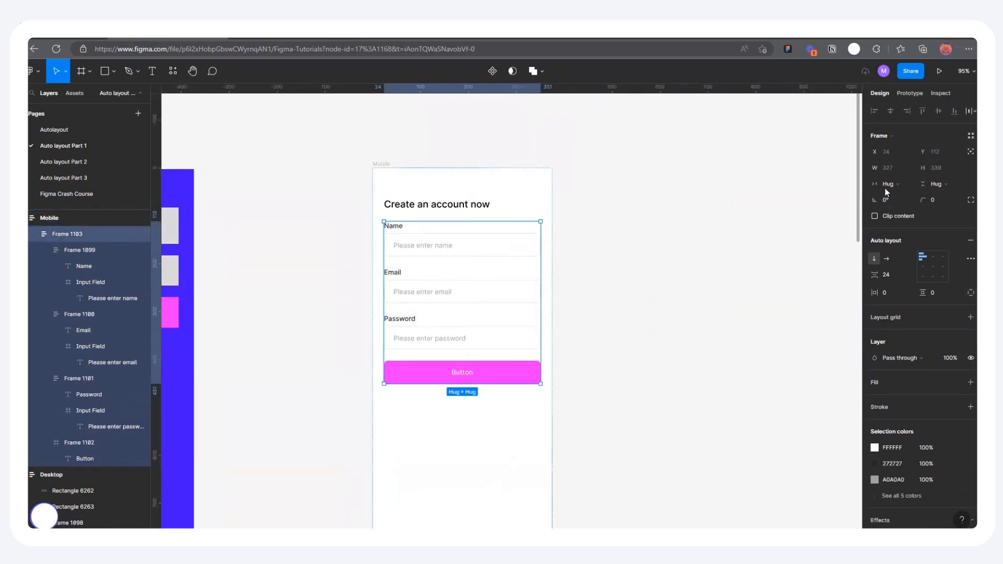
left_click(381, 164)
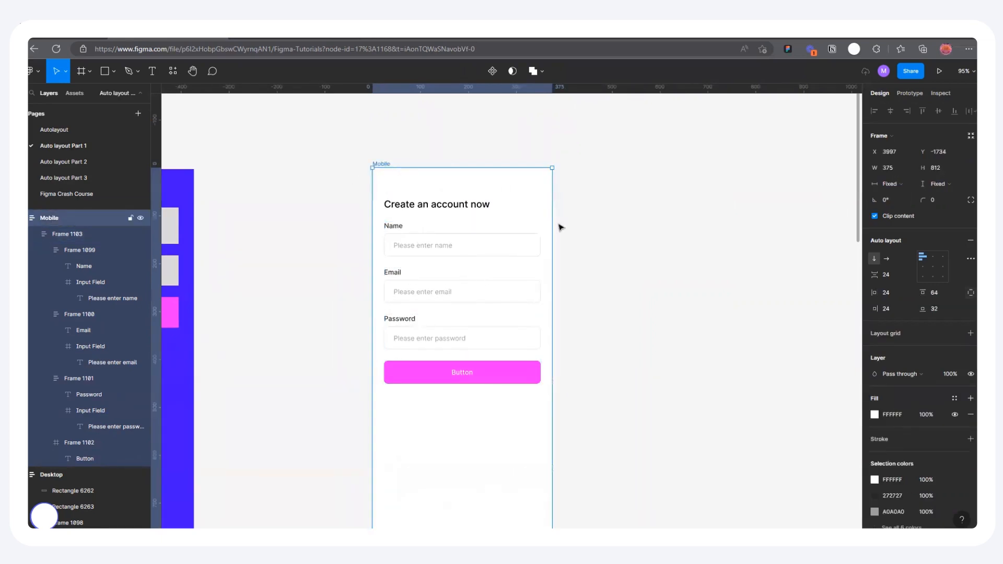
left_click_drag(570, 225, 601, 228)
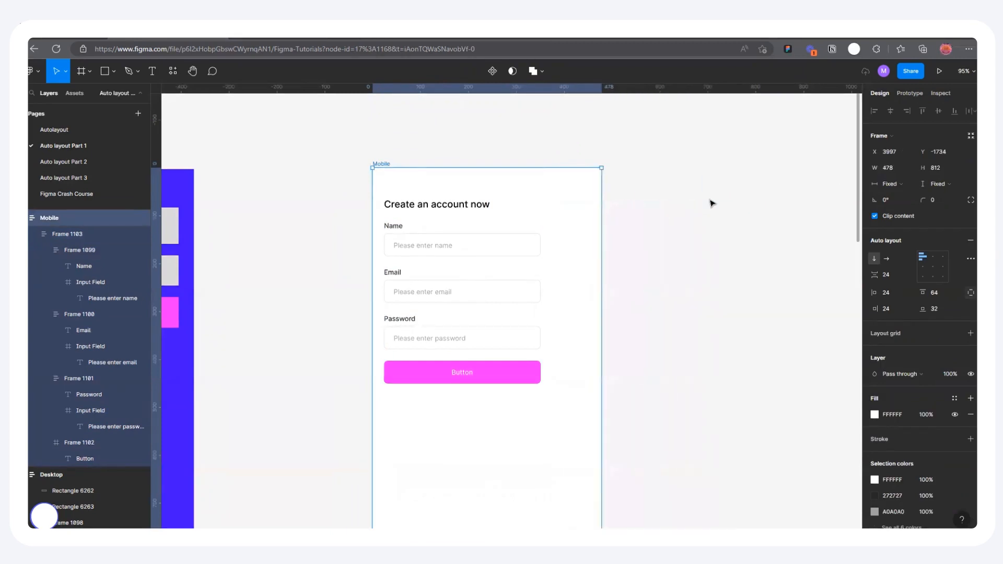
key("ctrl+z")
Step: Set the horizontal resizing of the frame holding the field groups and button to Fill container
left_click(475, 260)
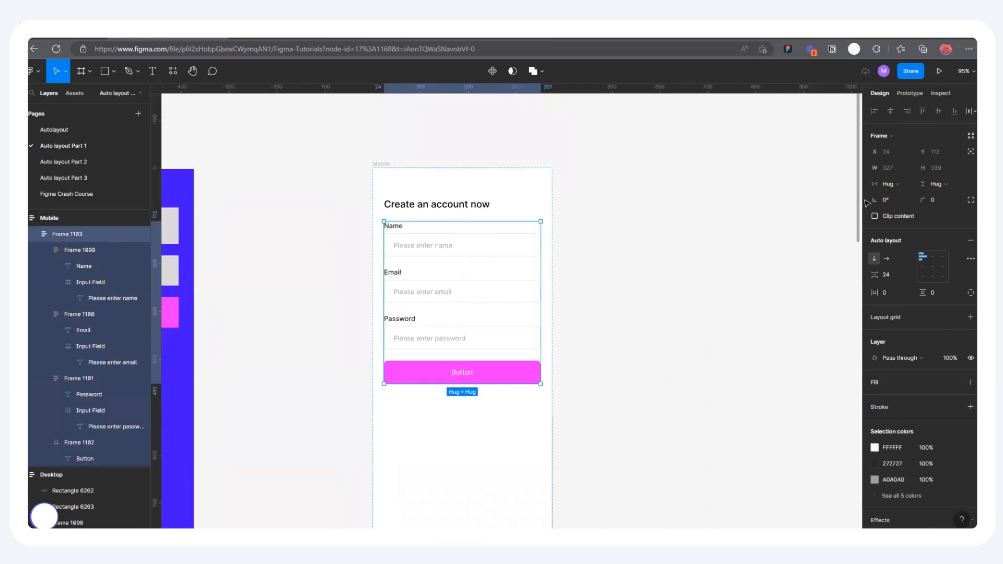
left_click(891, 184)
left_click(896, 203)
scroll(539, 277, "down", 3)
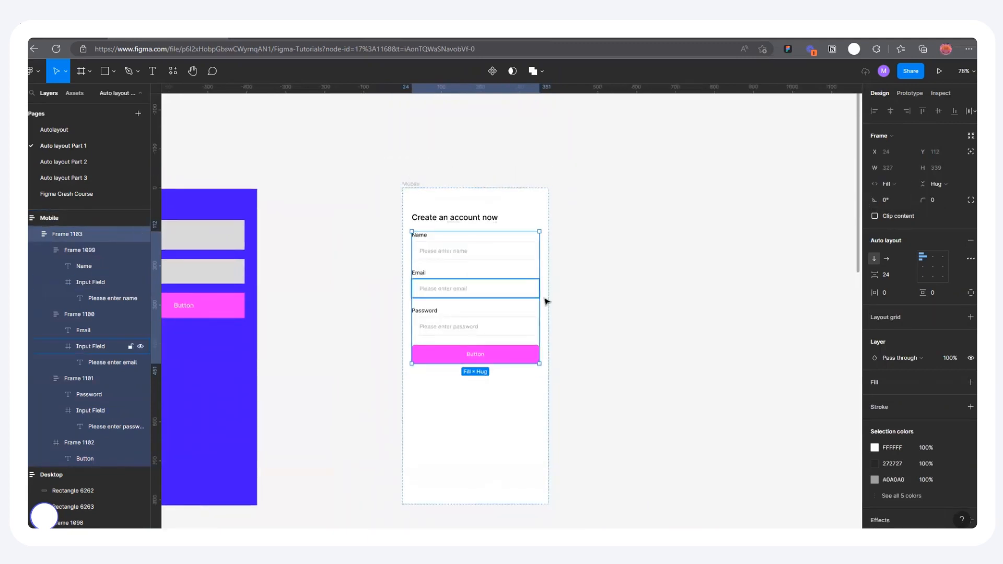
Step: Check the resizing settings of the Name, Email and Password groups within the form frame
scroll(543, 301, "up", 5)
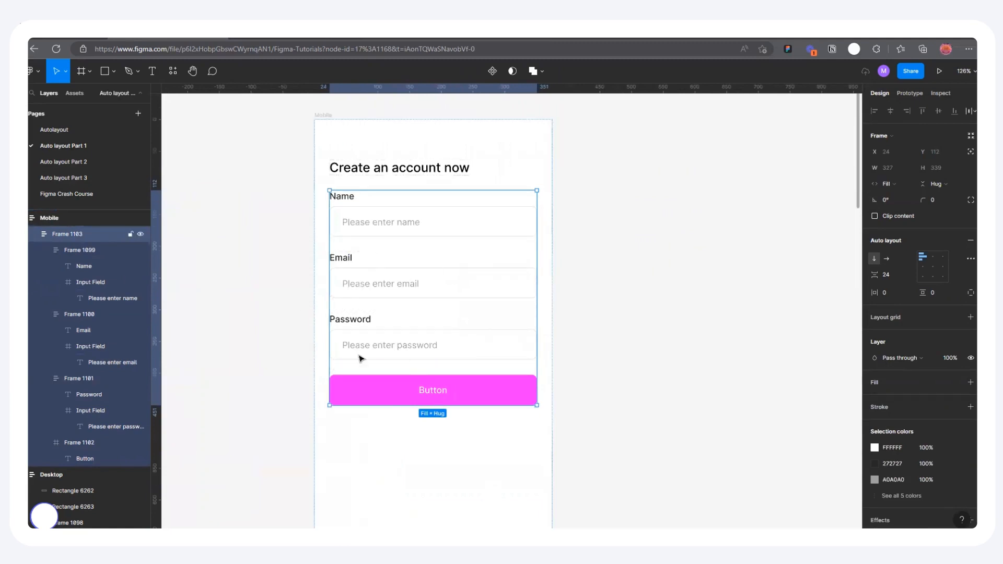
left_click(353, 223)
left_click(388, 286)
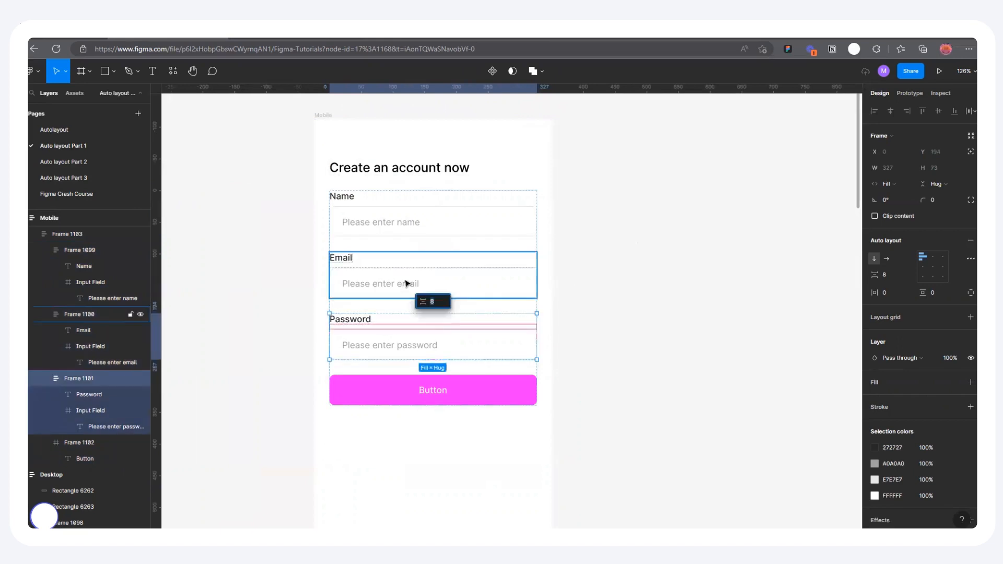
left_click(409, 219)
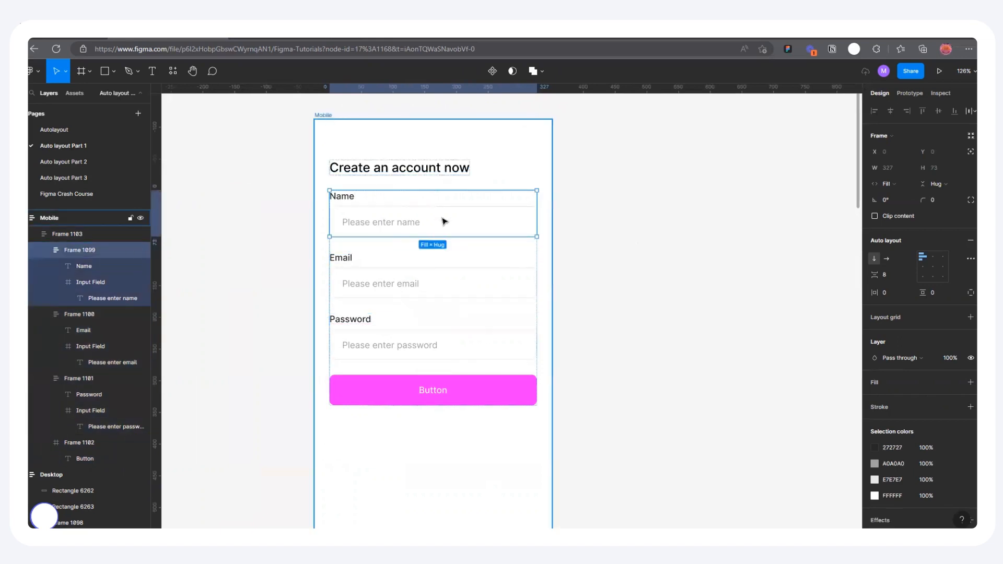
Step: Try widening and narrowing the Mobile frame, ending at about 361 wide, to test how its contents resize
scroll(397, 225, "down", 1)
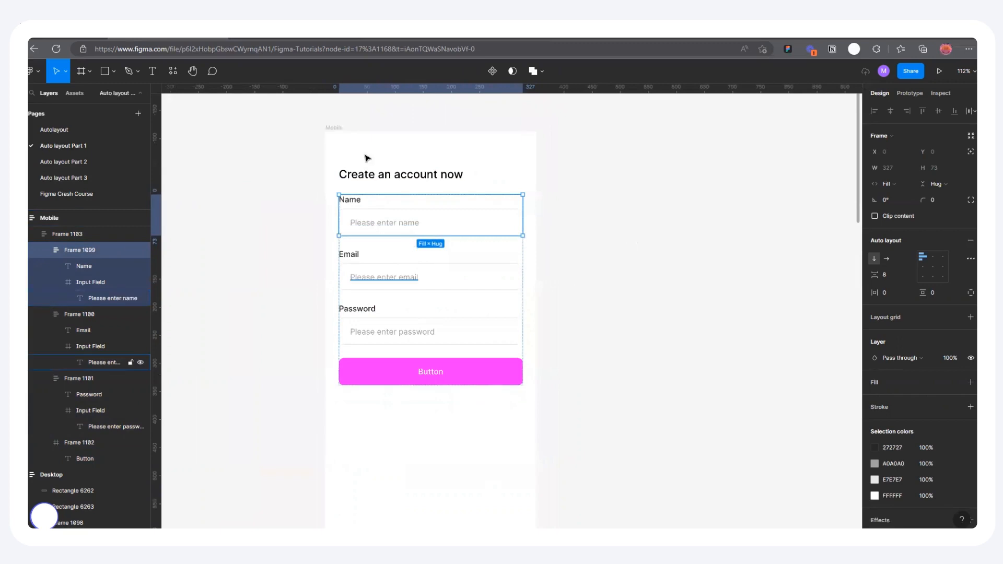
left_click(334, 128)
left_click_drag(537, 193, 767, 198)
left_click_drag(694, 211, 510, 335)
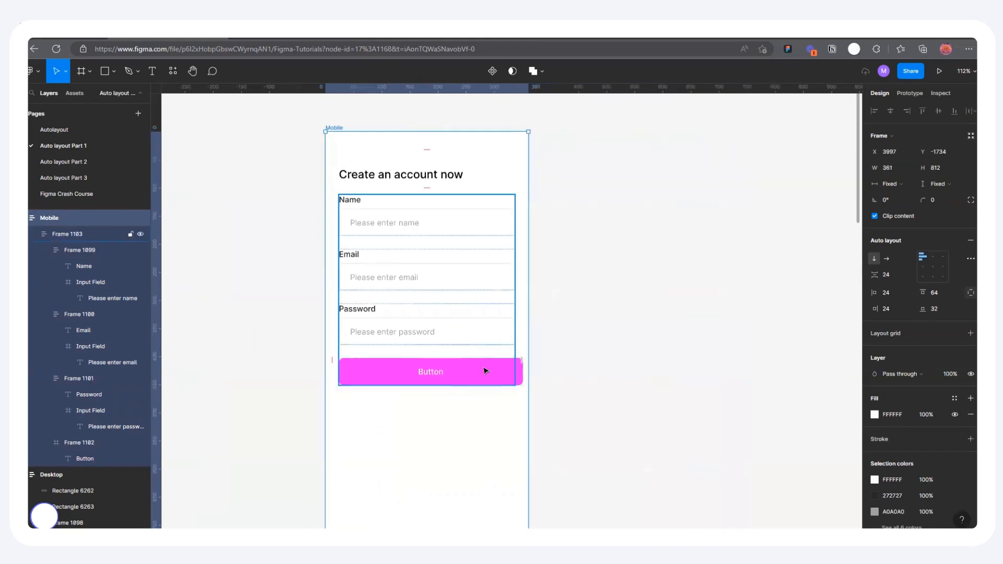
Step: Set the horizontal resizing of the pink button frame to Fill container
left_click(521, 374)
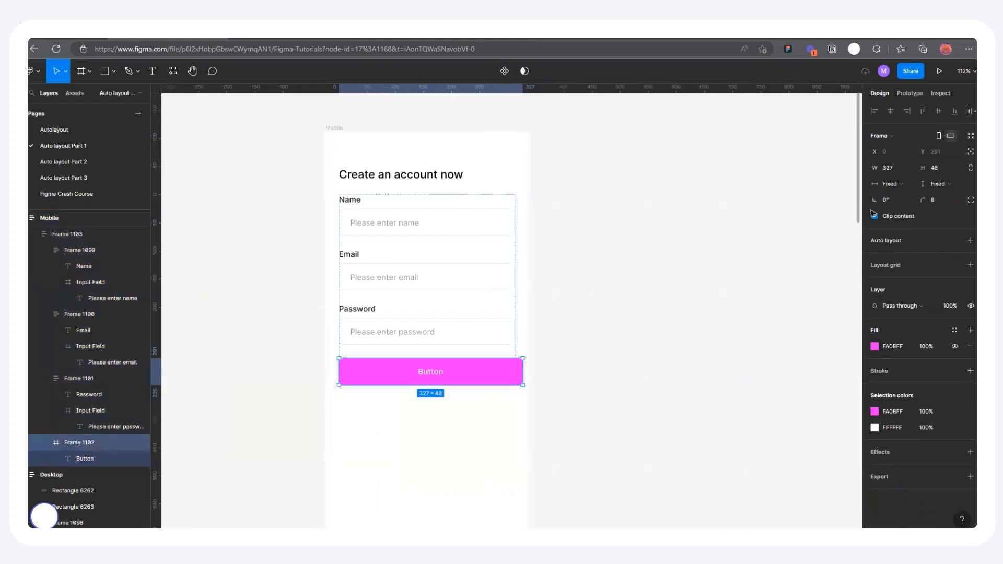
left_click(898, 189)
left_click(911, 197)
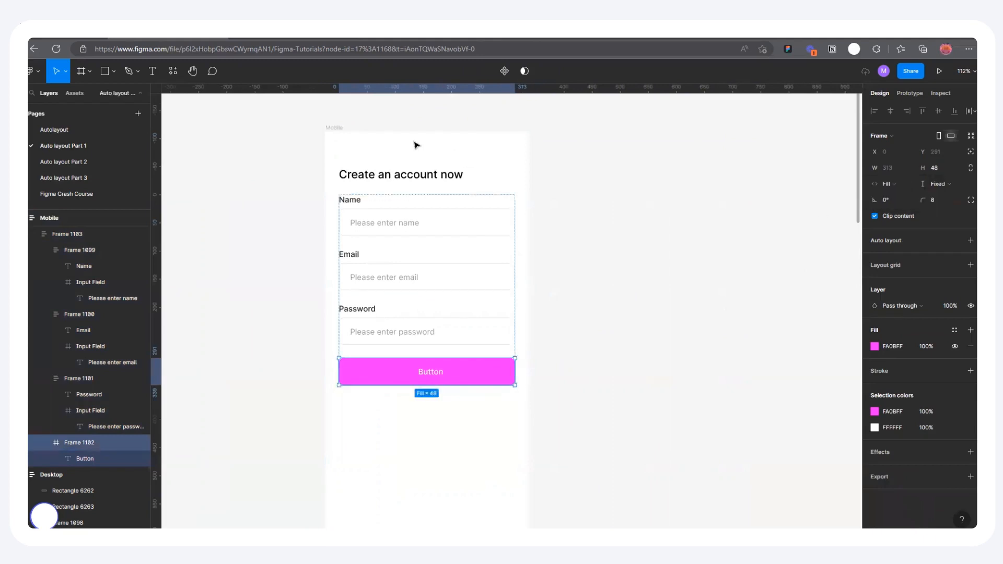
Step: Test the form with the Mobile frame narrowed to about 135, undo that, and set the frame's width to 375
left_click(335, 129)
left_click_drag(530, 206, 400, 281)
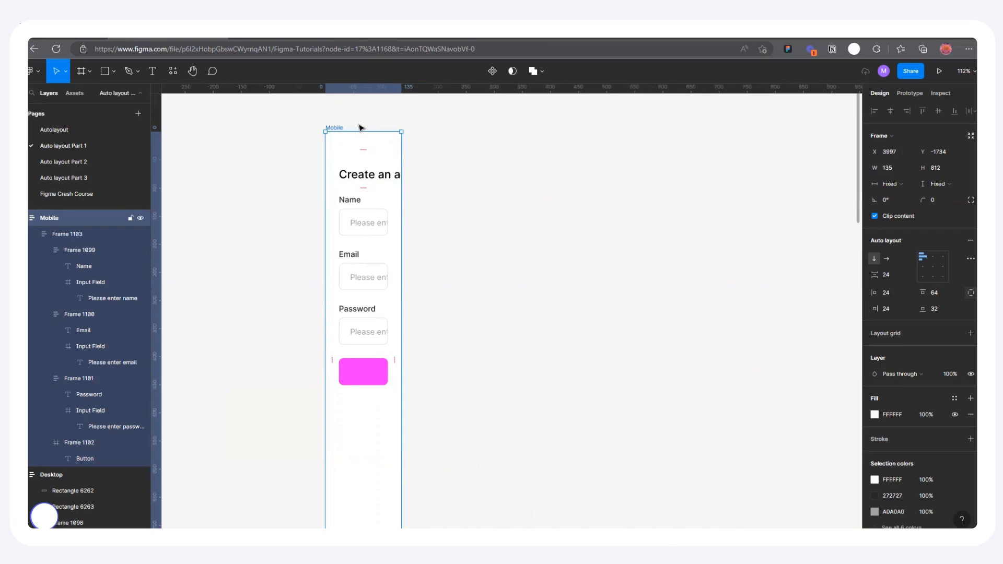
key("ctrl+z")
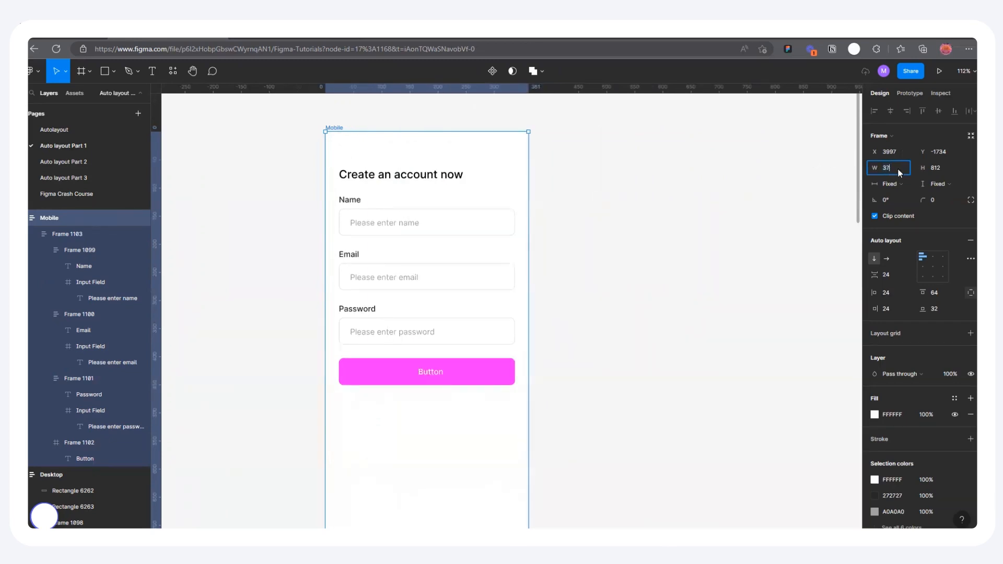
key("Return")
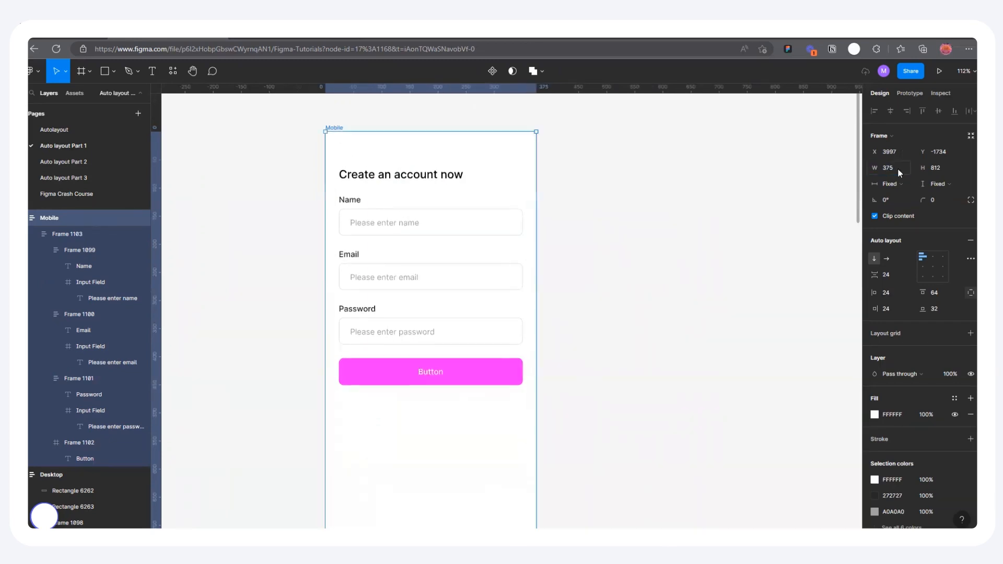
Step: Set the horizontal resizing of the "Create an account now" heading to Fill container
left_click(438, 181)
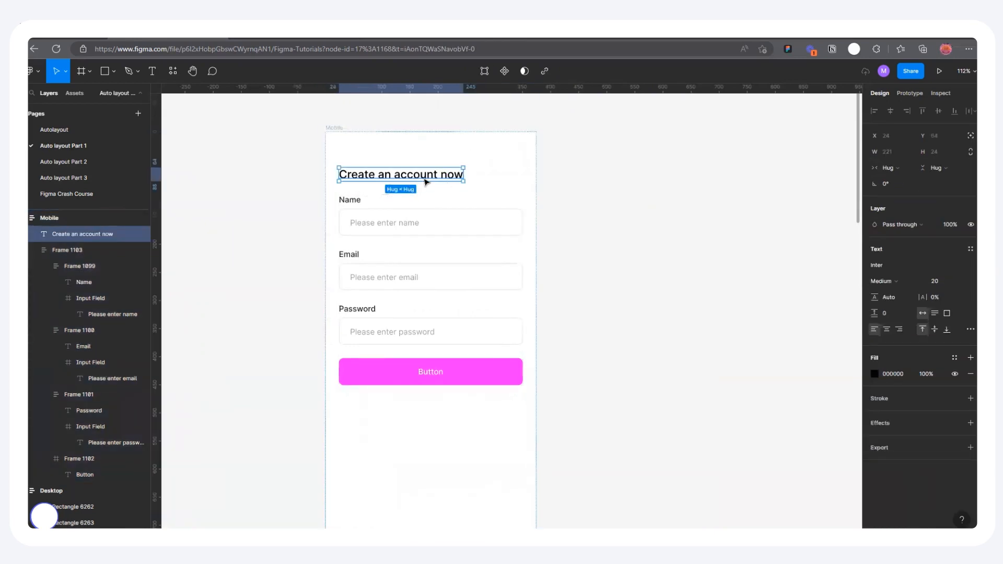
left_click(892, 168)
left_click(899, 180)
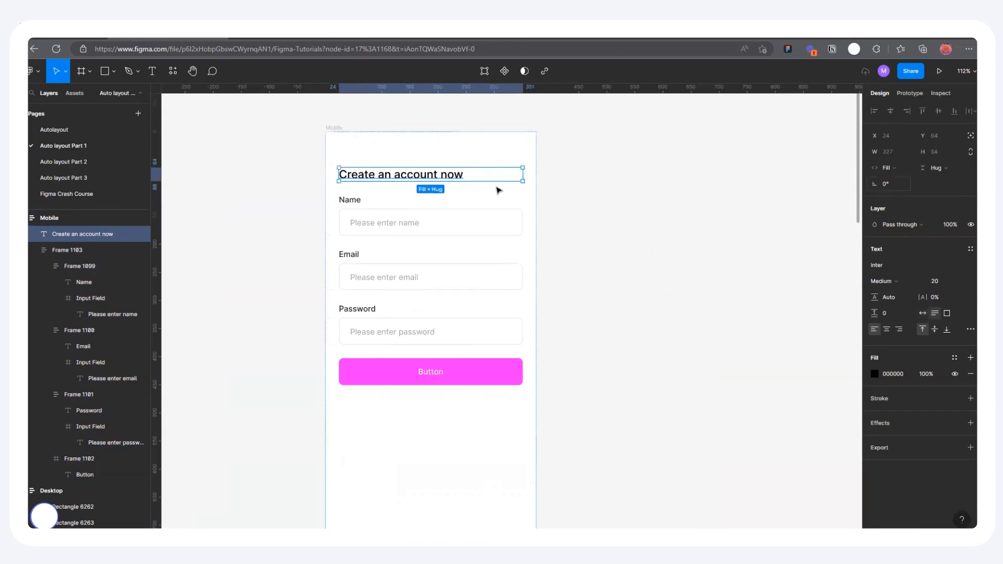
Step: Test the form by narrowing the Mobile frame and widening it to about 446, and restore its width to 375
left_click(337, 127)
left_click_drag(533, 174, 368, 184)
left_click_drag(444, 186, 576, 194)
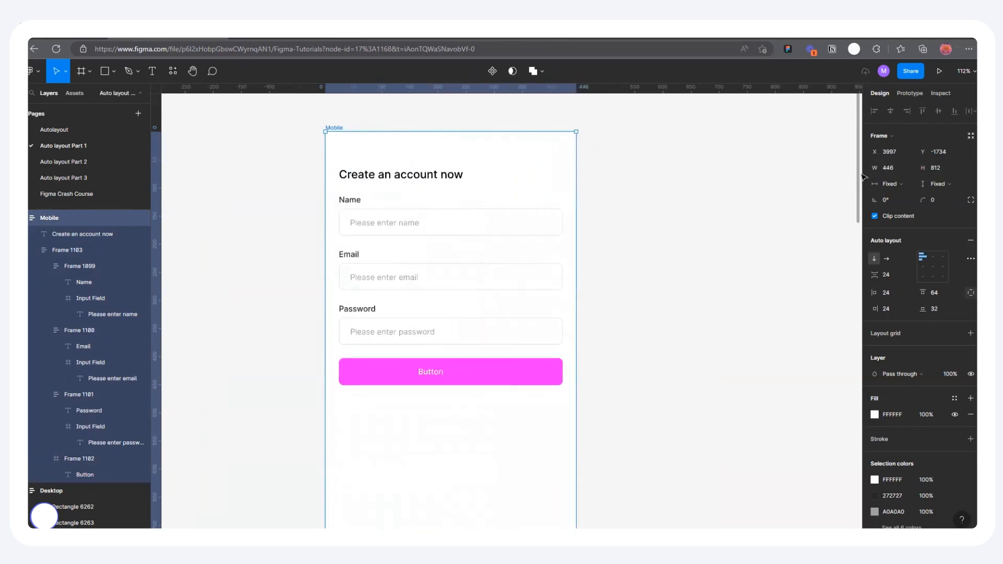
left_click(895, 168)
type("375")
key("Return")
left_click(638, 208)
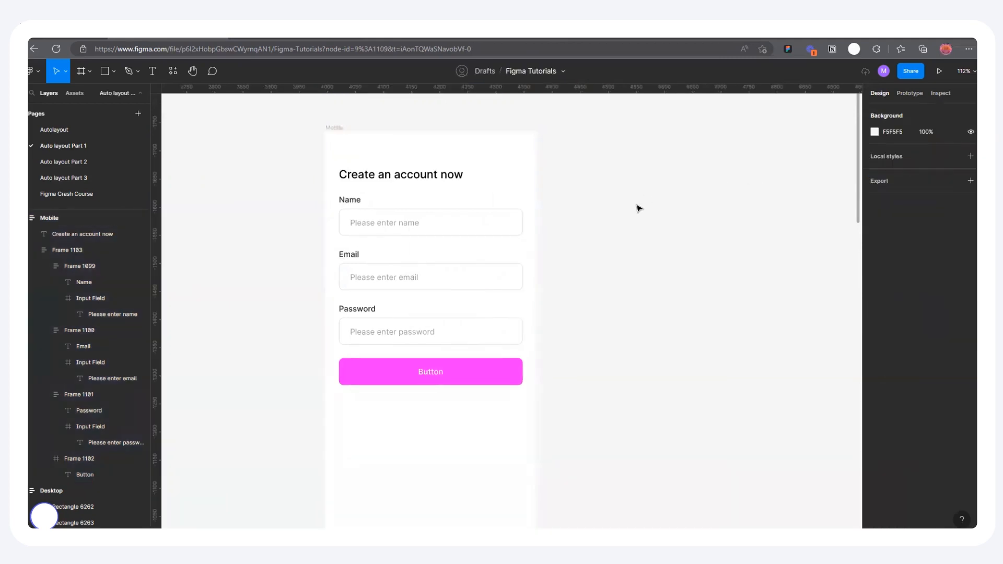
Step: Set the Mobile frame's auto layout spacing between the heading and the form group to 64
scroll(638, 208, "down", 5)
scroll(567, 223, "up", 8)
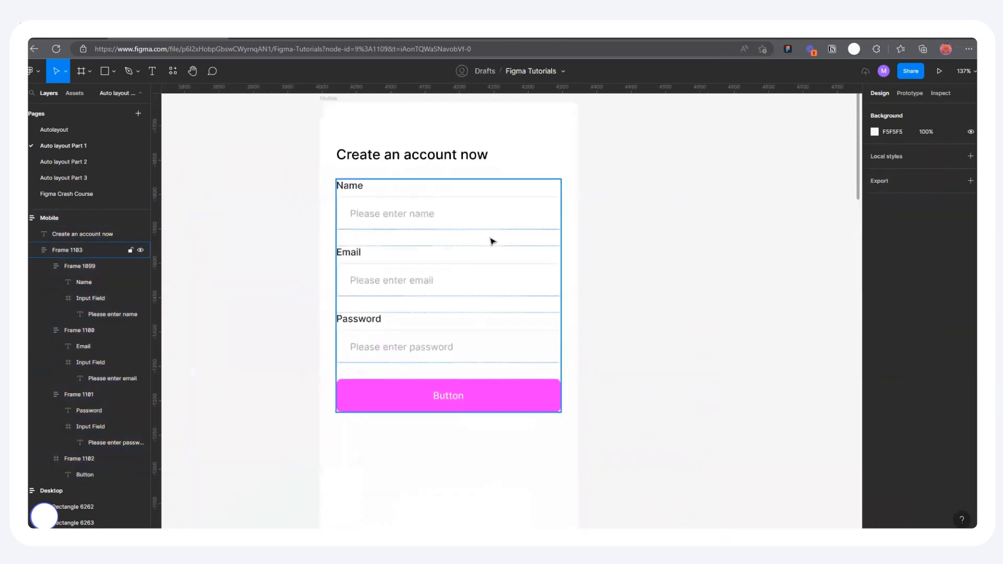
left_click(452, 204)
scroll(472, 189, "down", 3)
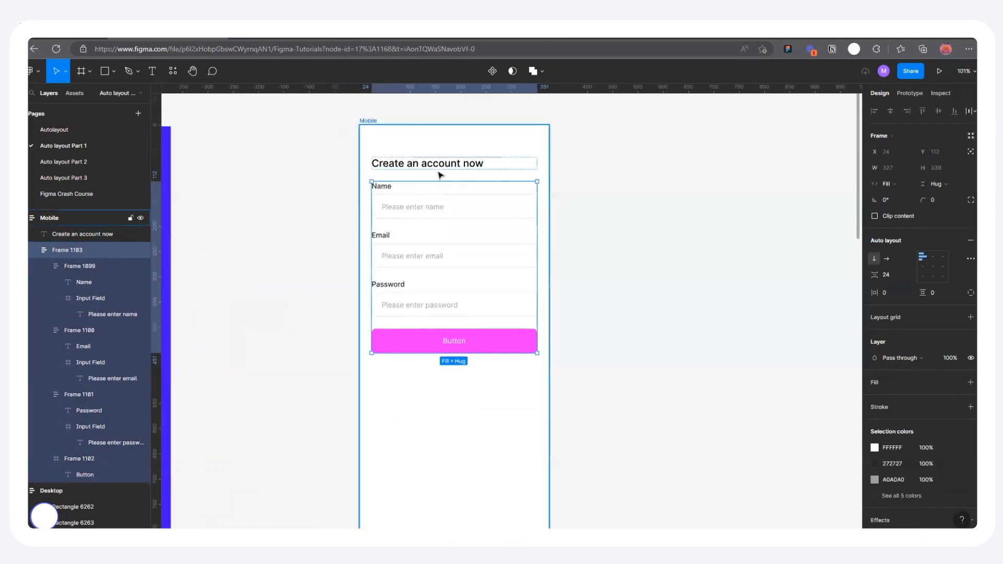
scroll(440, 174, "down", 3)
scroll(440, 174, "up", 2)
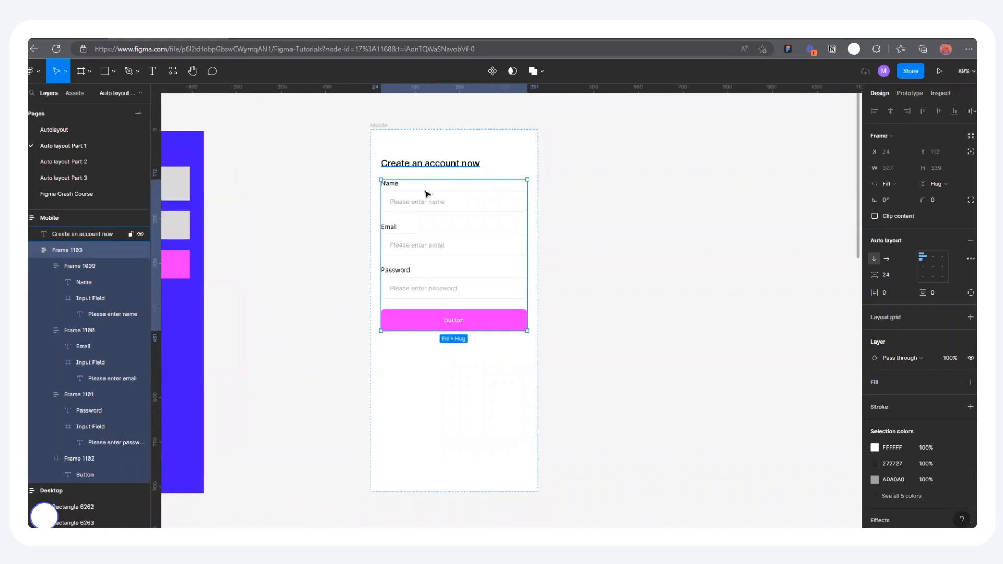
left_click(447, 167)
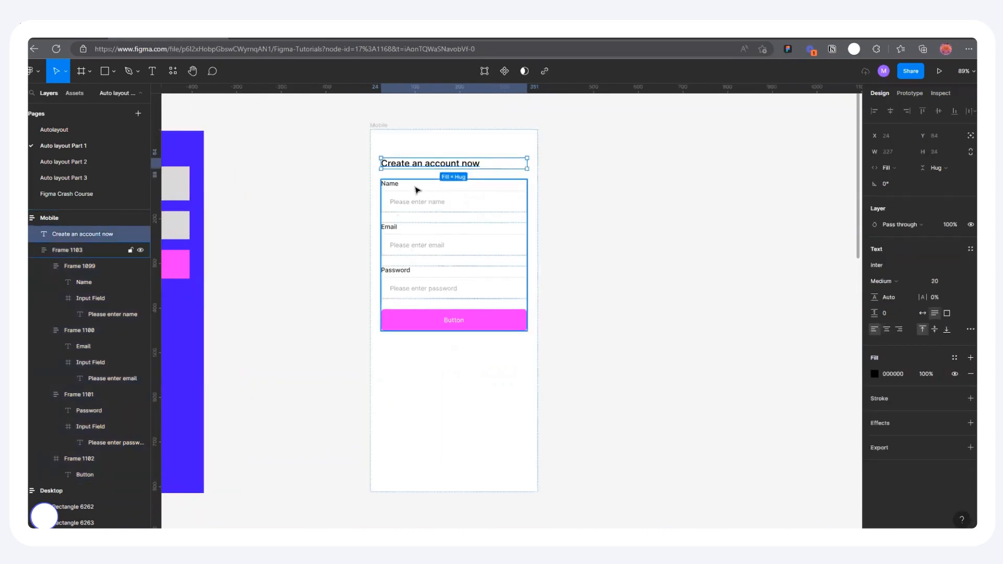
left_click(440, 173)
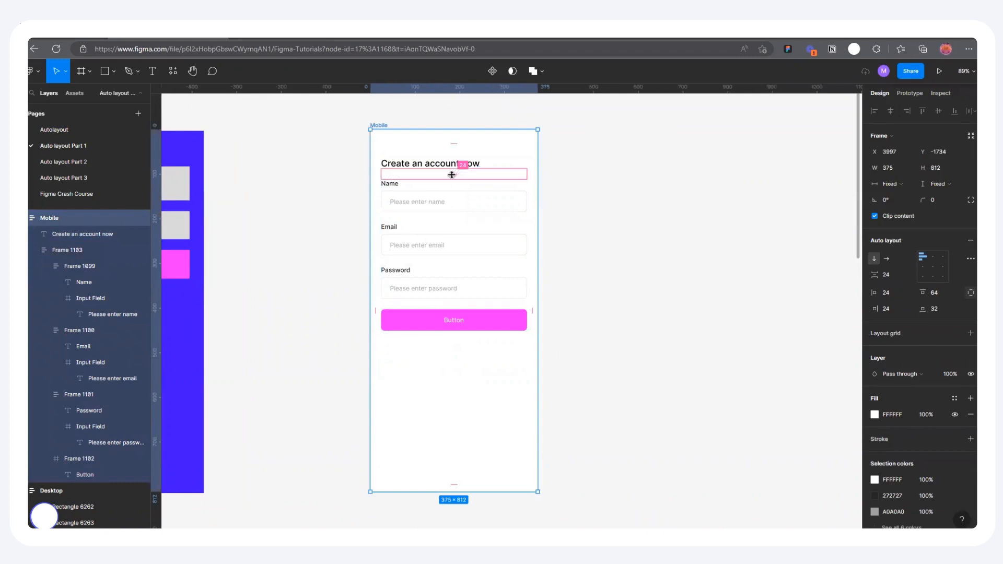
left_click(452, 175)
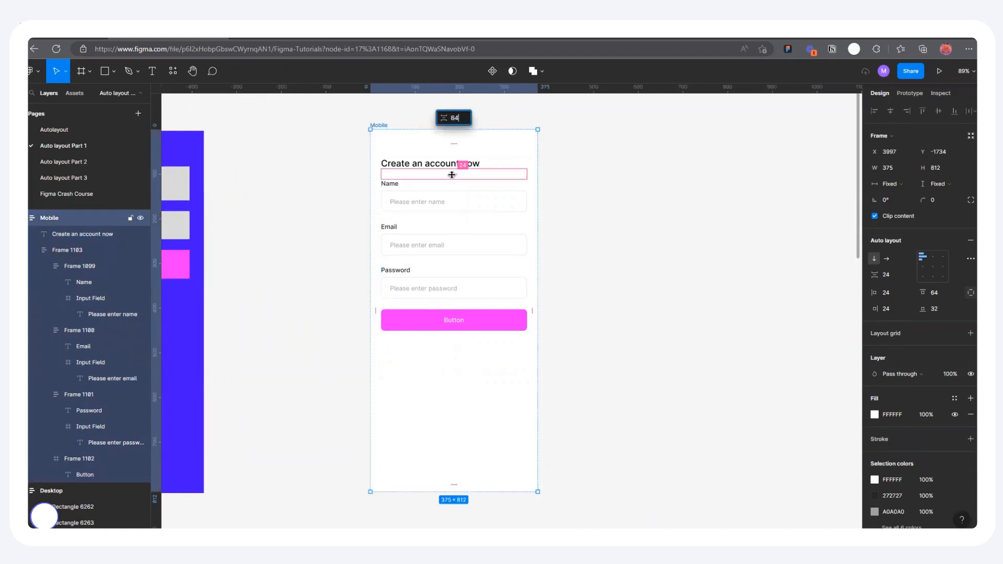
key("Return")
left_click(560, 207)
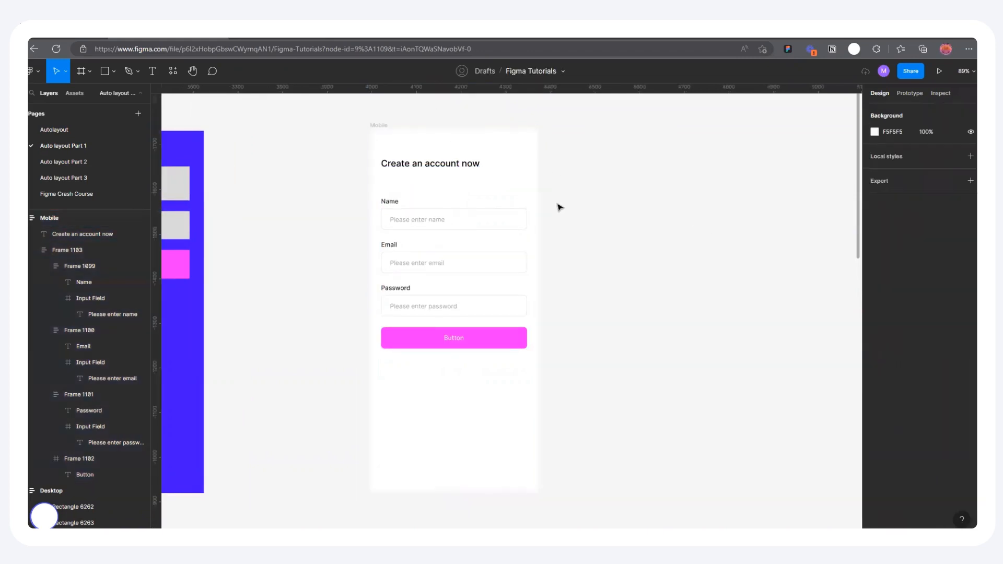
Step: Compare the auto layout spacing of the Mobile frame with that of the nested form frame
scroll(558, 205, "up", 3, "ctrl")
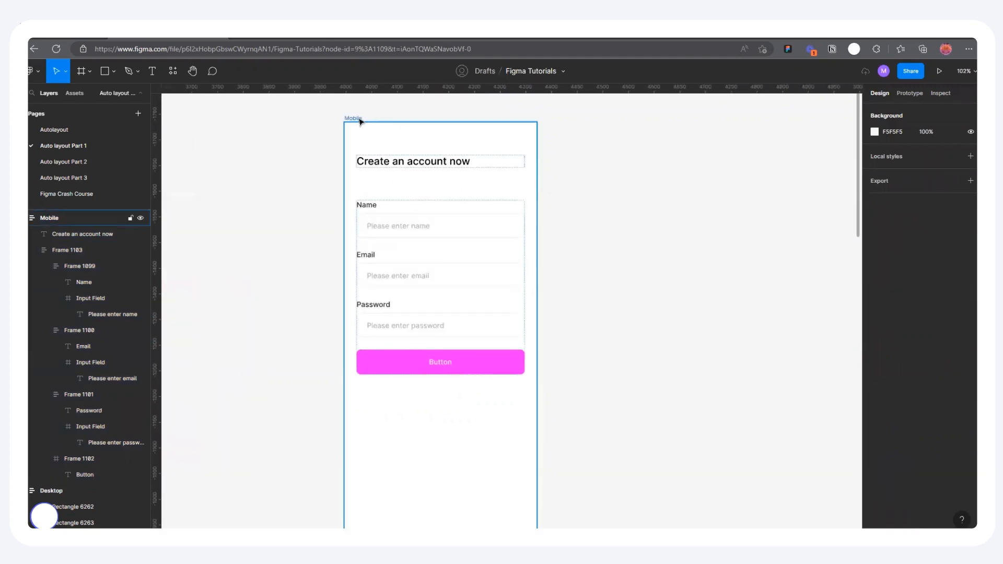
left_click(376, 128)
left_click(418, 165)
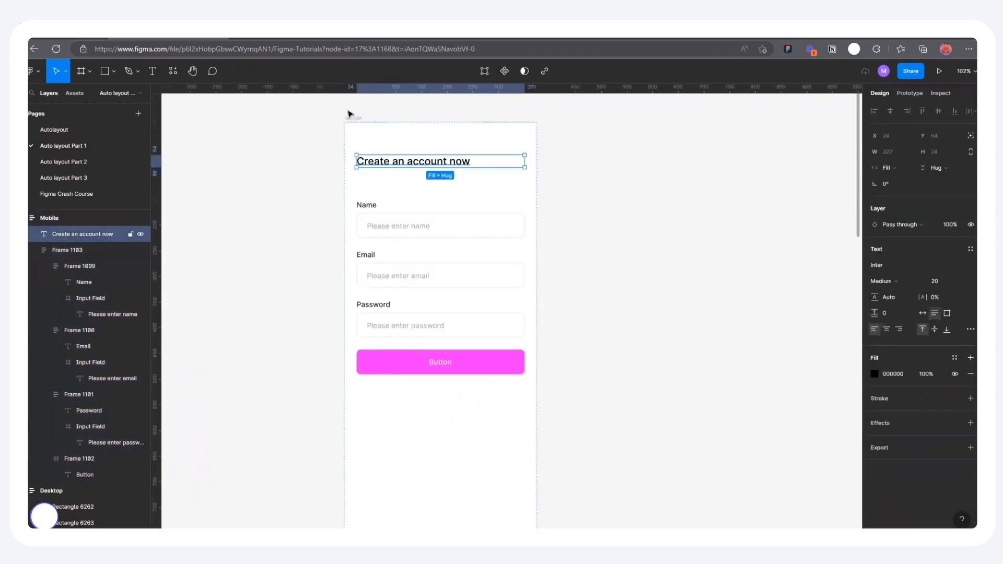
left_click(352, 118)
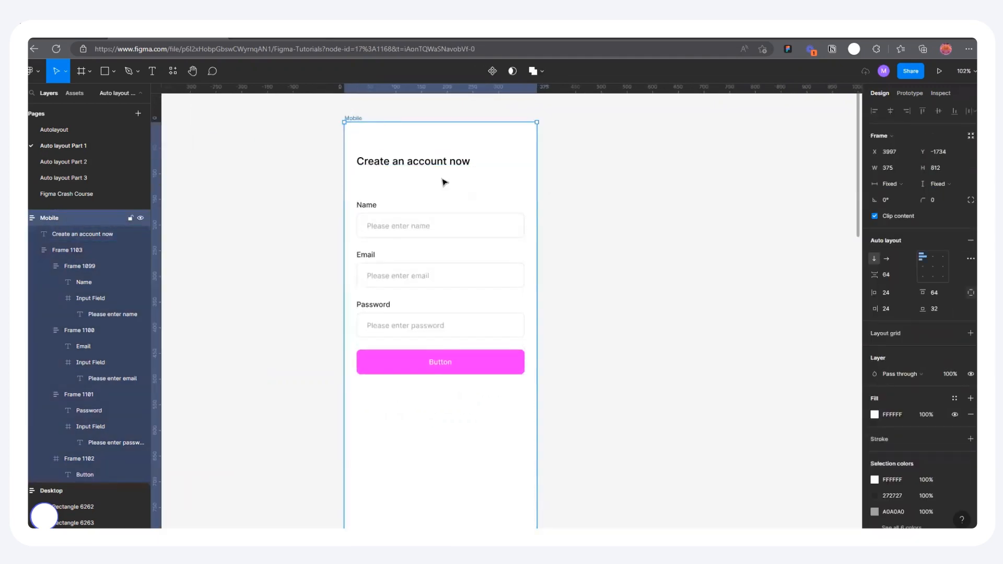
left_click(384, 242)
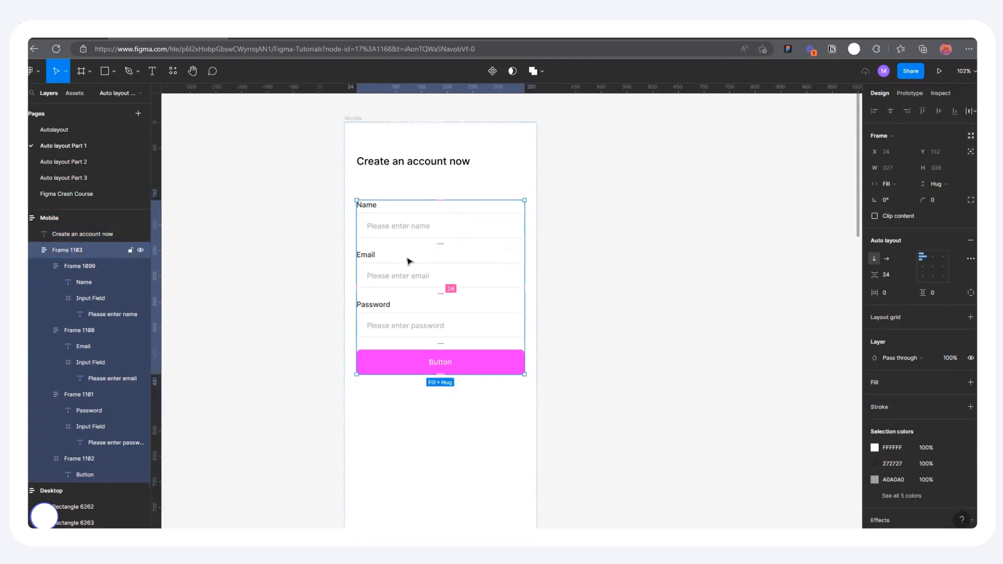
left_click(352, 118)
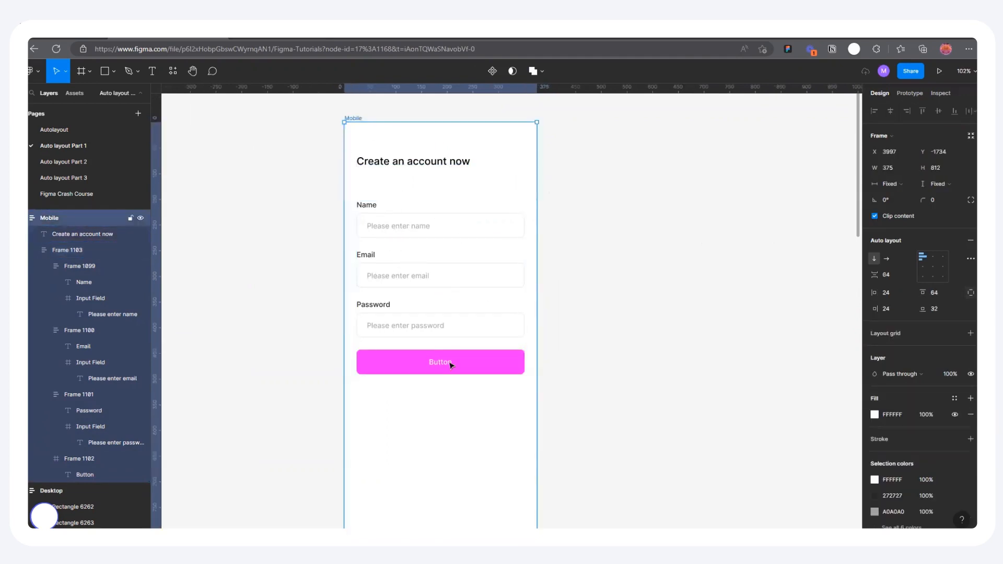
Step: Centre-align the text of the "Create an account now" heading
left_click(395, 163)
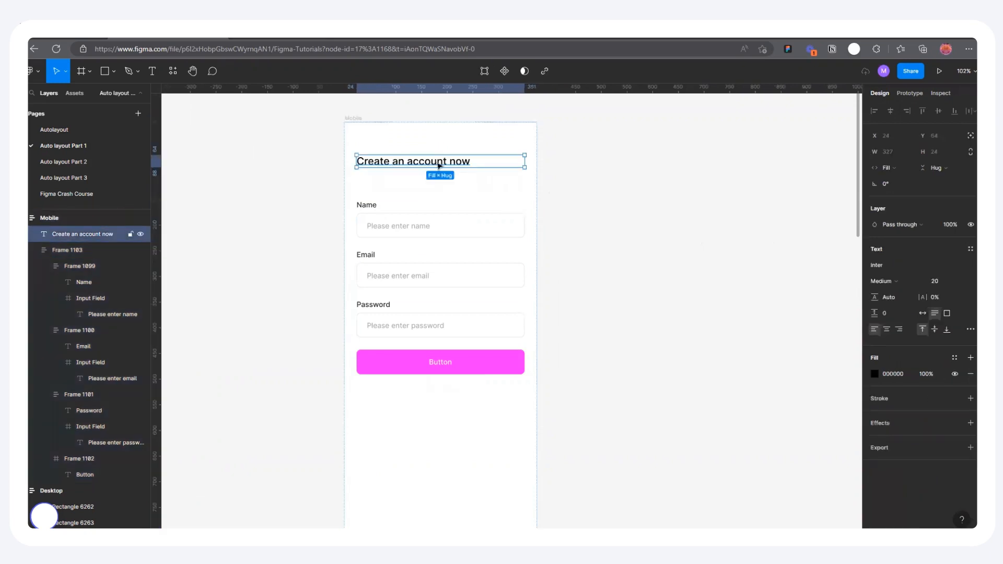
left_click(888, 330)
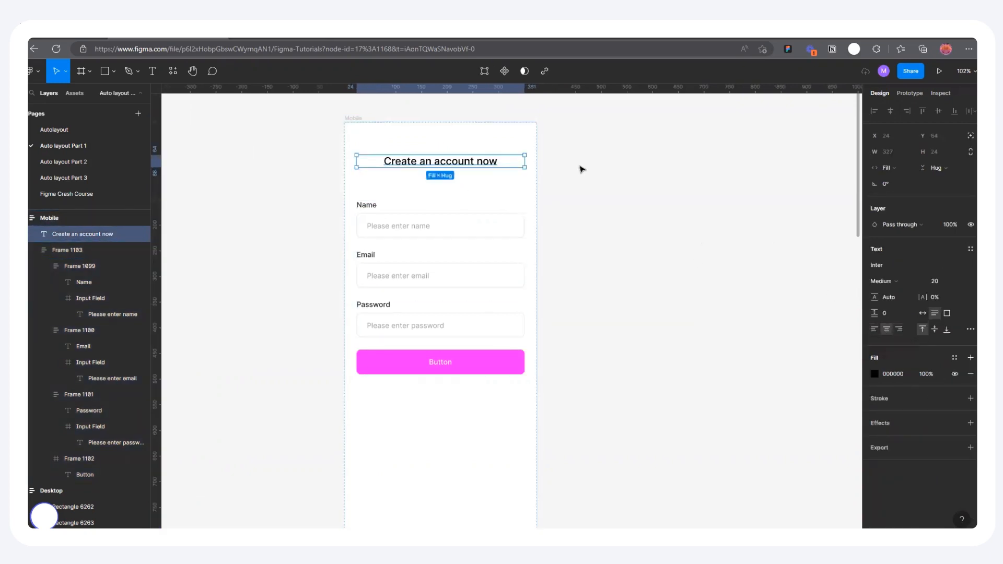
left_click(329, 123)
left_click(353, 119)
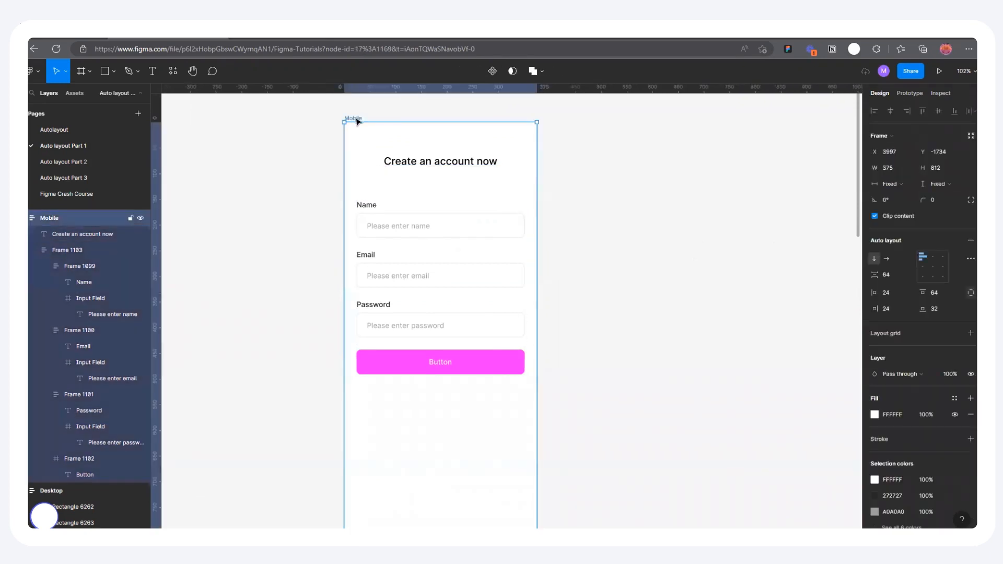
Step: Change the pink button's label to "Create an Account"
scroll(457, 251, "down", 5)
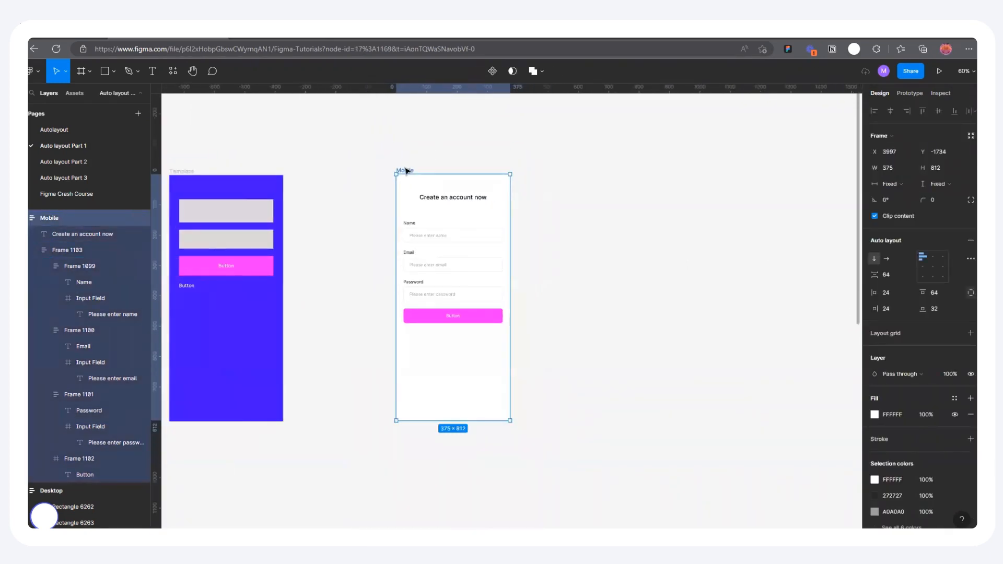
scroll(455, 229, "up", 6)
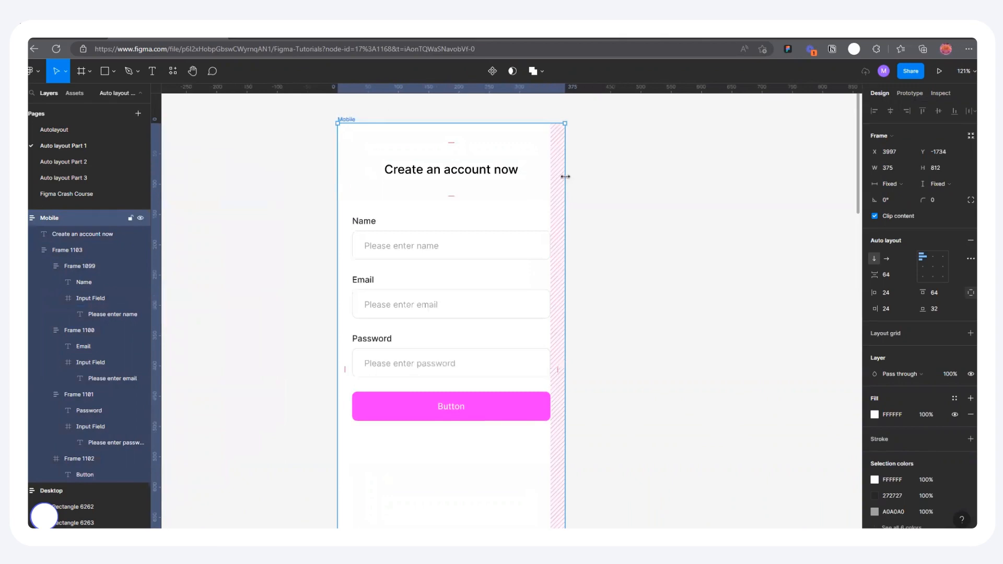
left_click(612, 257)
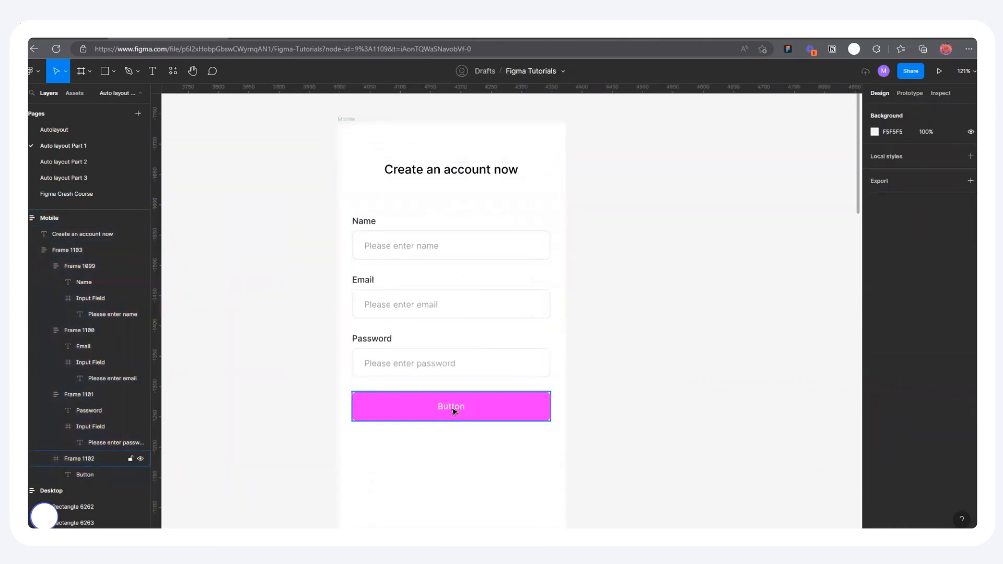
left_click(452, 407, "ctrl")
double_click(452, 407)
type("Create")
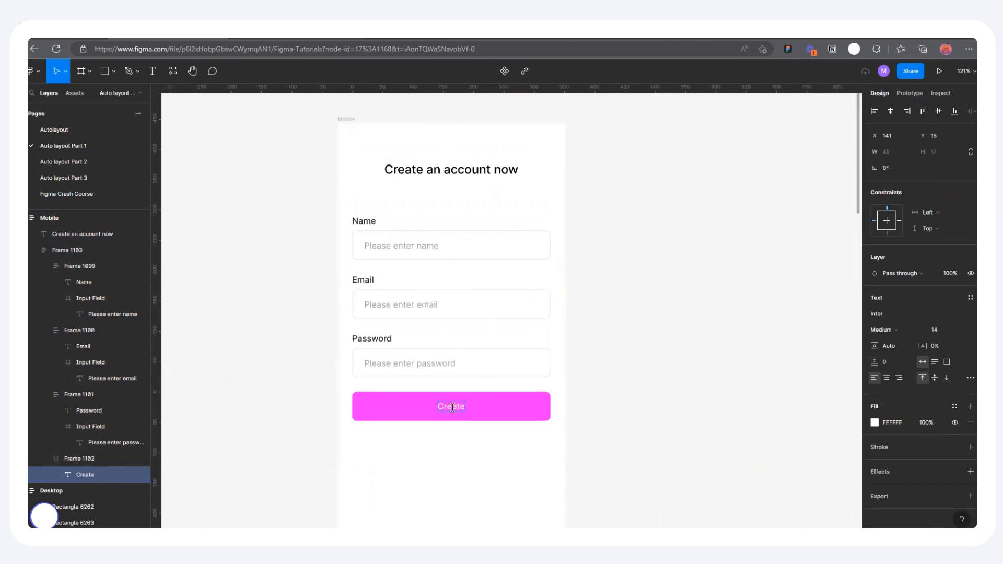
type(" an Ac")
key("Escape")
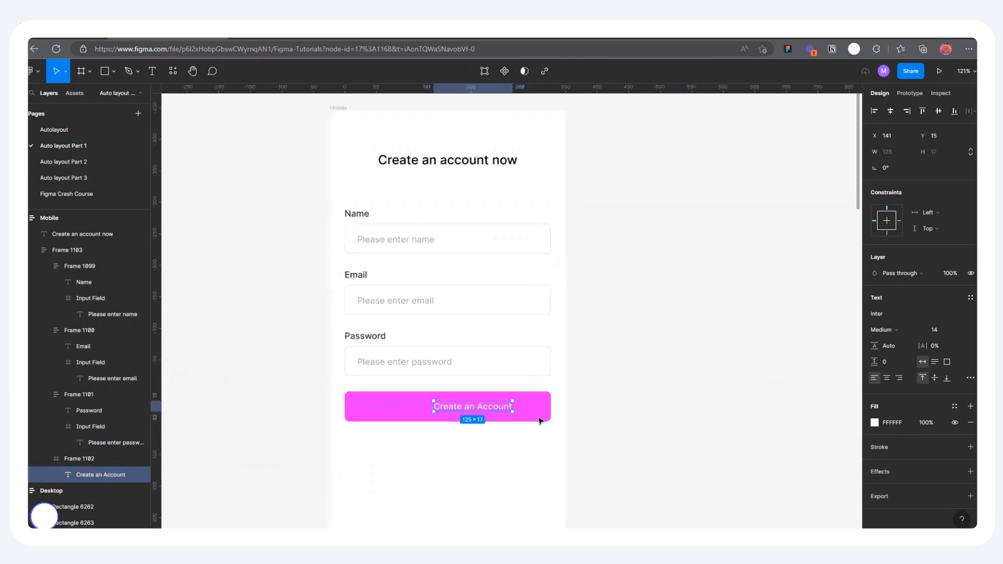
Step: Add auto layout to the pink button frame that holds the "Create an Account" label
scroll(542, 416, "up", 6)
scroll(359, 435, "down", 4)
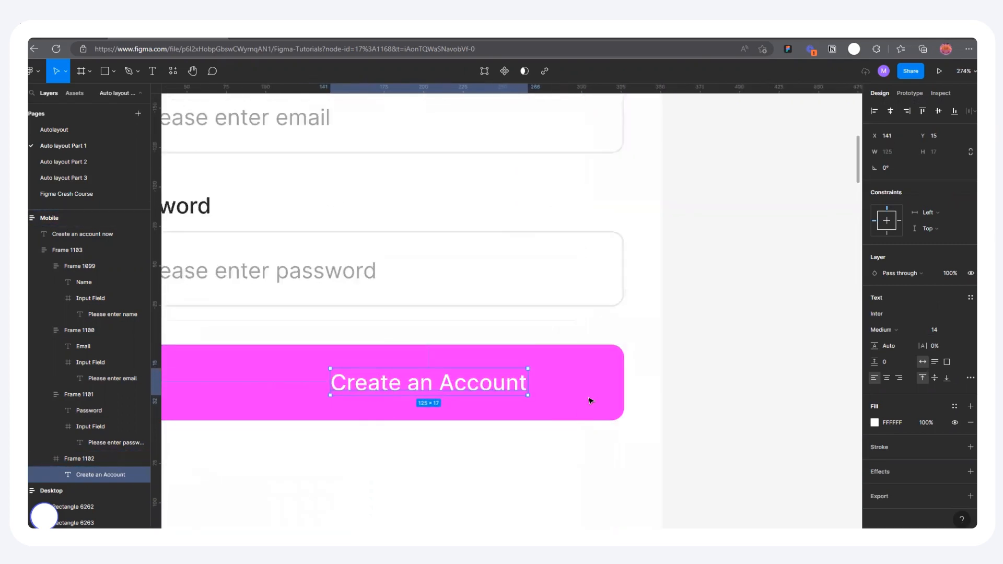
scroll(388, 393, "up", 3)
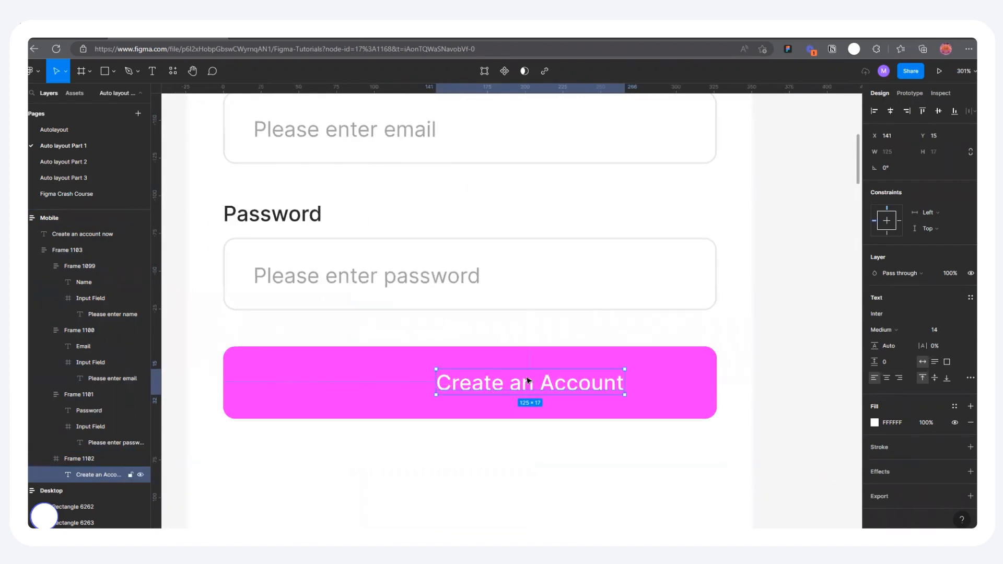
right_click(673, 377)
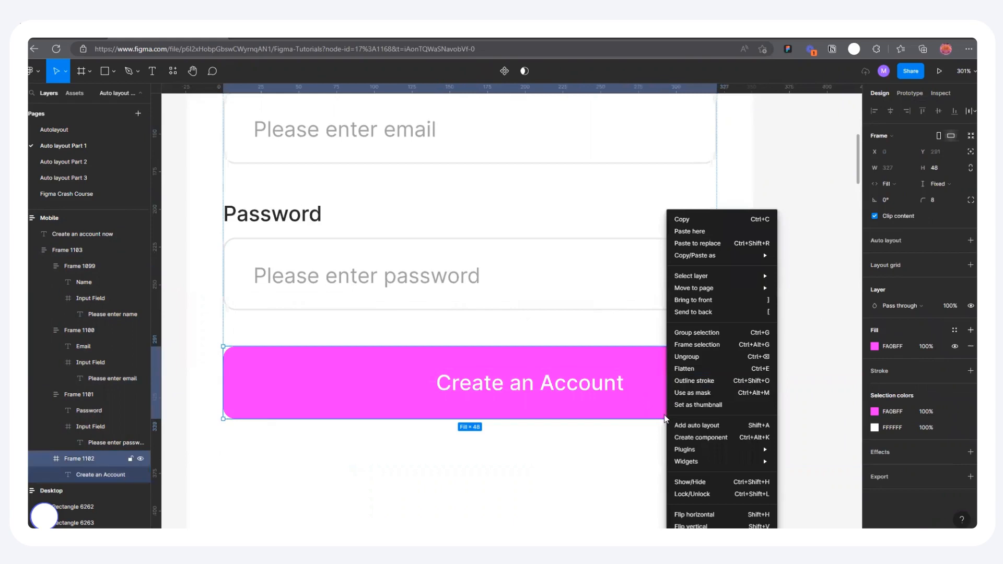
left_click(694, 427)
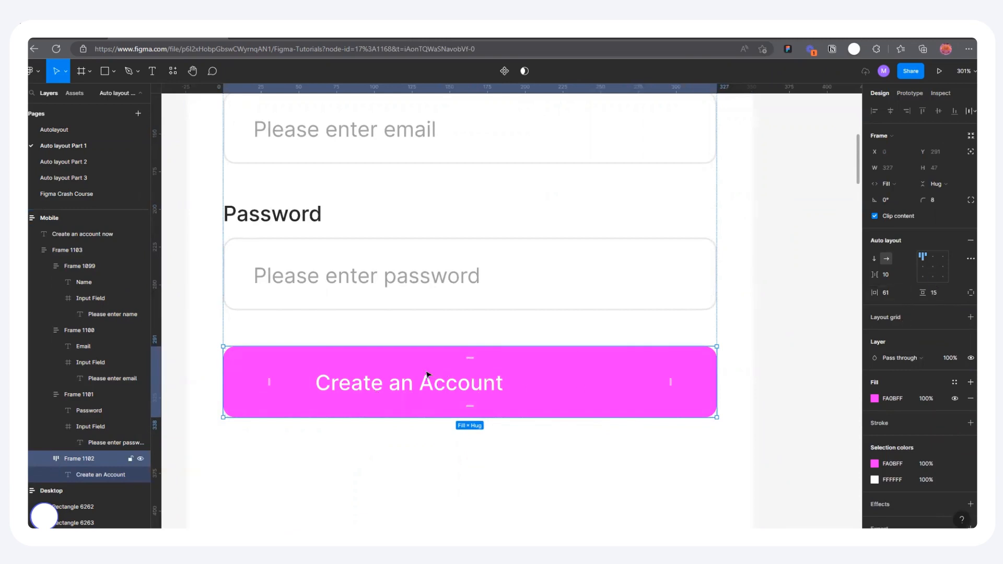
Step: Centre the "Create an Account" label within the pink button by setting its auto layout alignment to centre
left_click(933, 268)
Step: Try much longer random text as the pink button's label to test its centring, and undo the text change
left_click(514, 388)
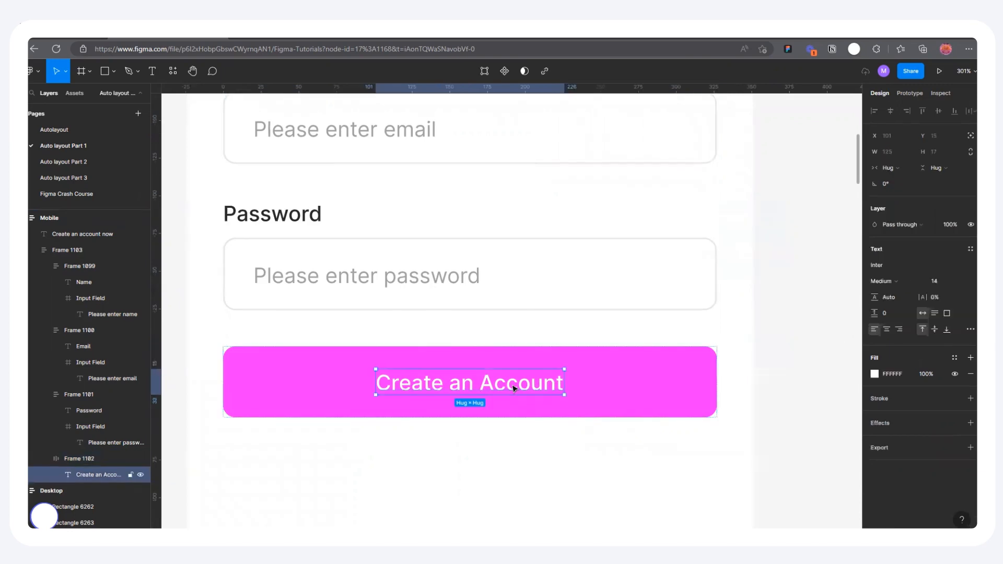
double_click(514, 388)
type("asjhsjdajd.djk")
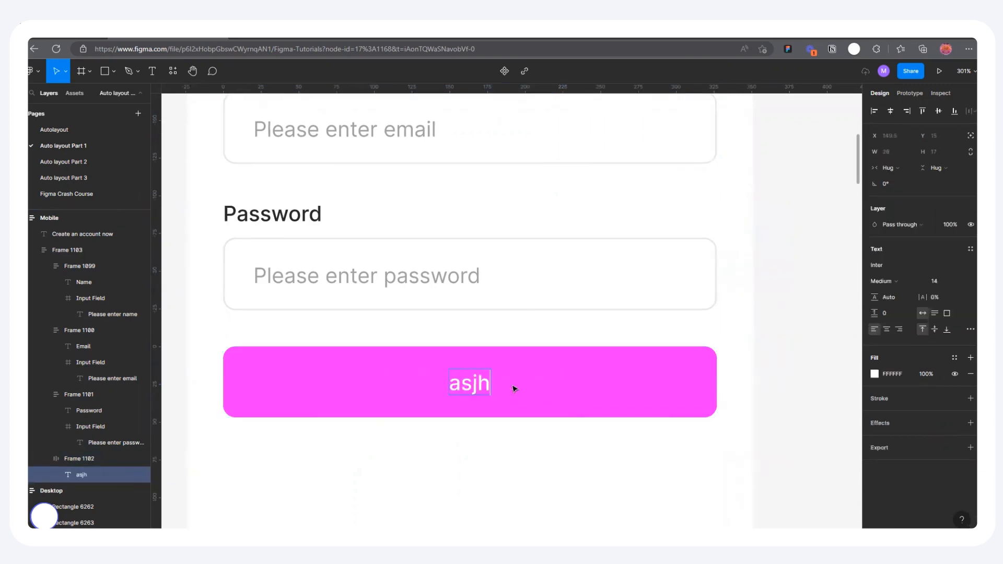
type("djls.")
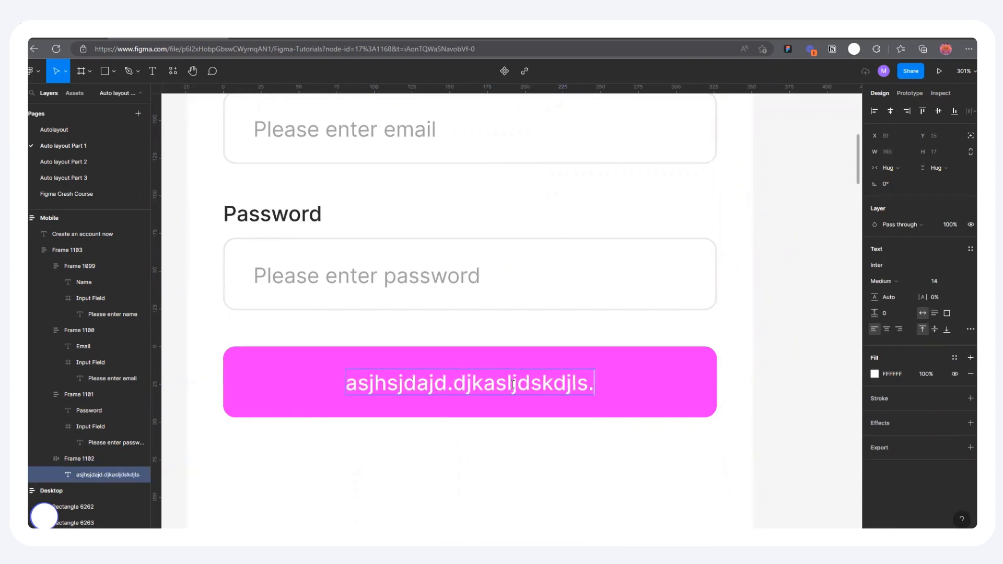
type("dlsdkjsjdkhsfjkskjks")
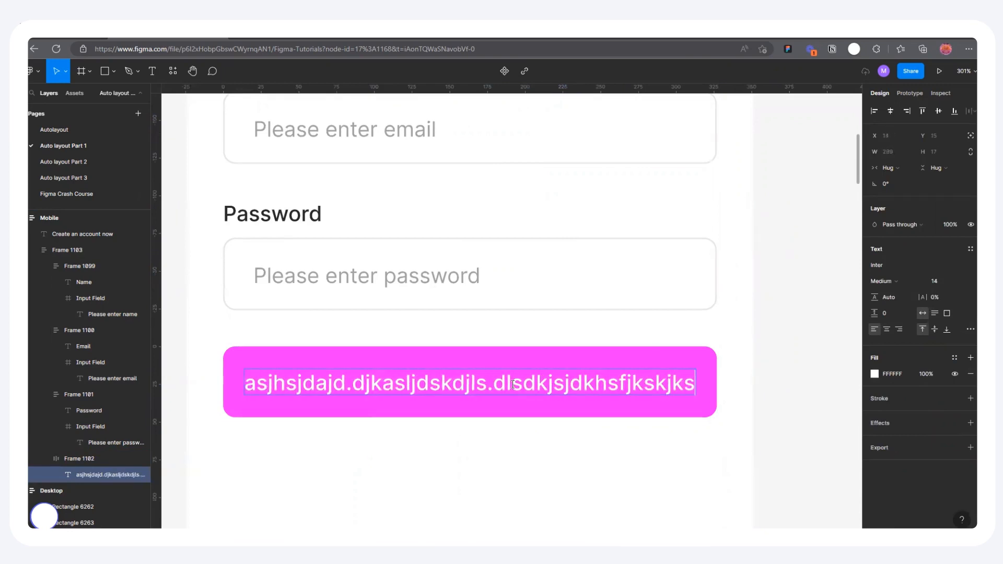
type("kssjsjsjsjsj")
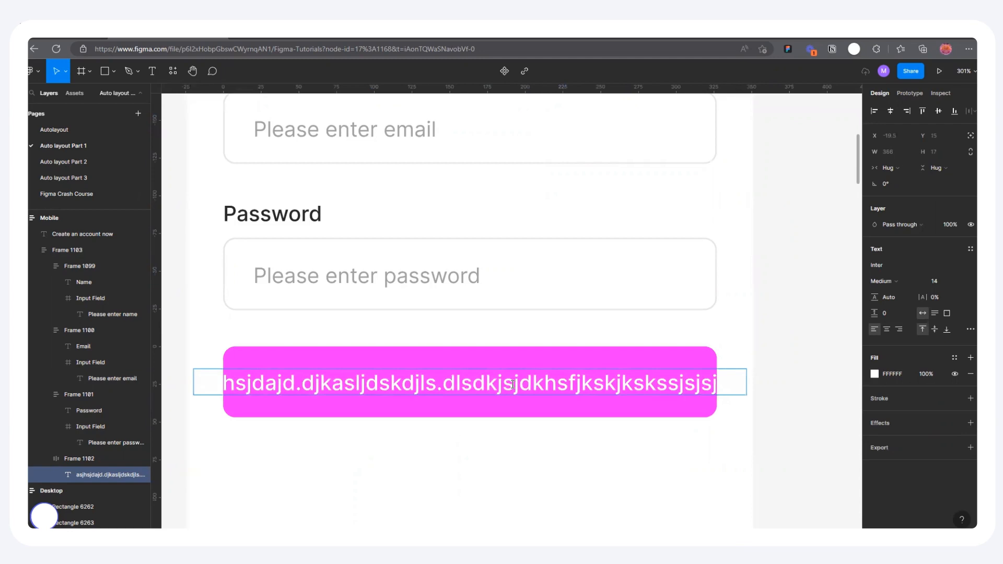
key("ctrl+z")
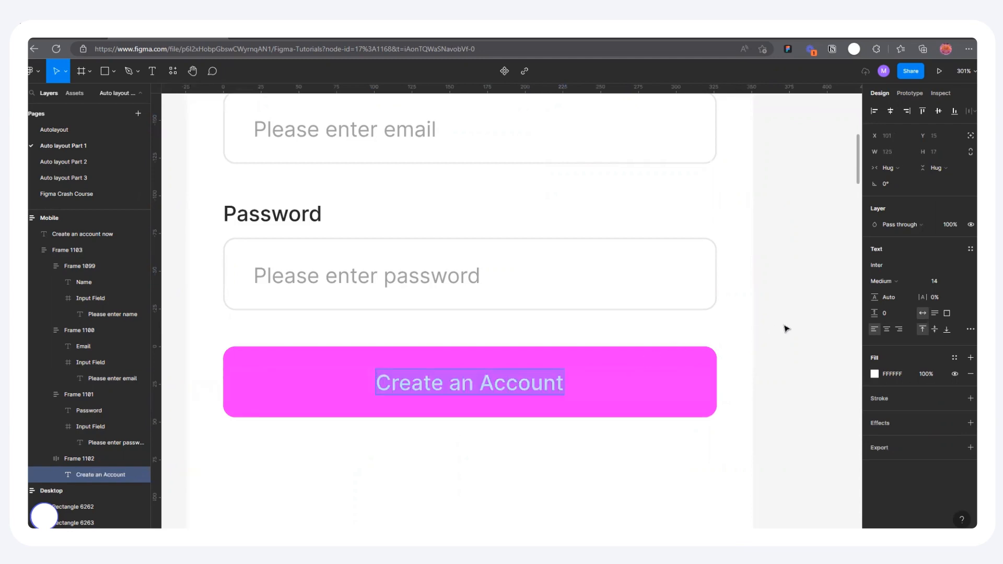
key("Escape")
Step: Select the whole Mobile frame that holds the account form
scroll(496, 368, "down", 3)
scroll(496, 368, "down", 2)
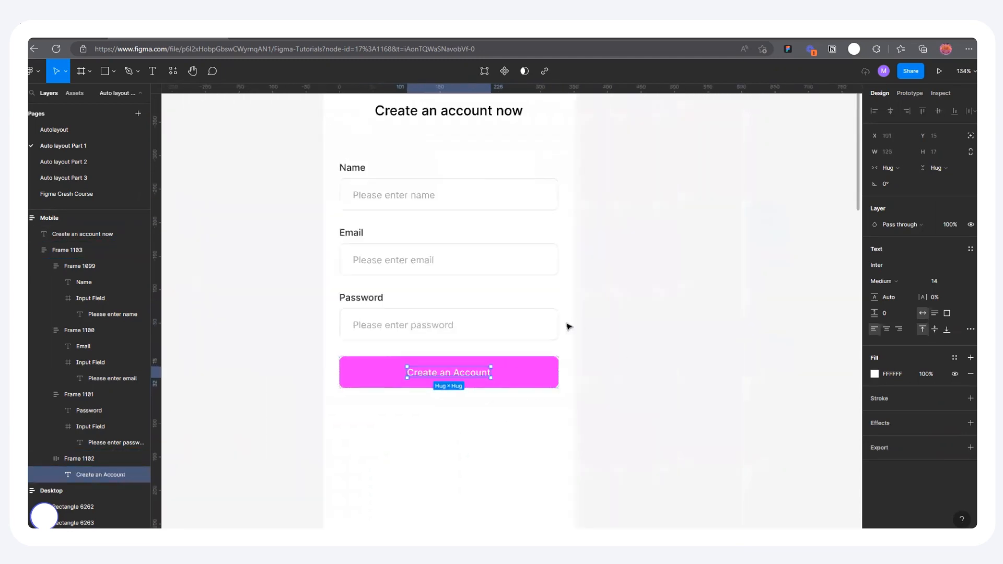
left_click(566, 325)
scroll(392, 352, "down", 2)
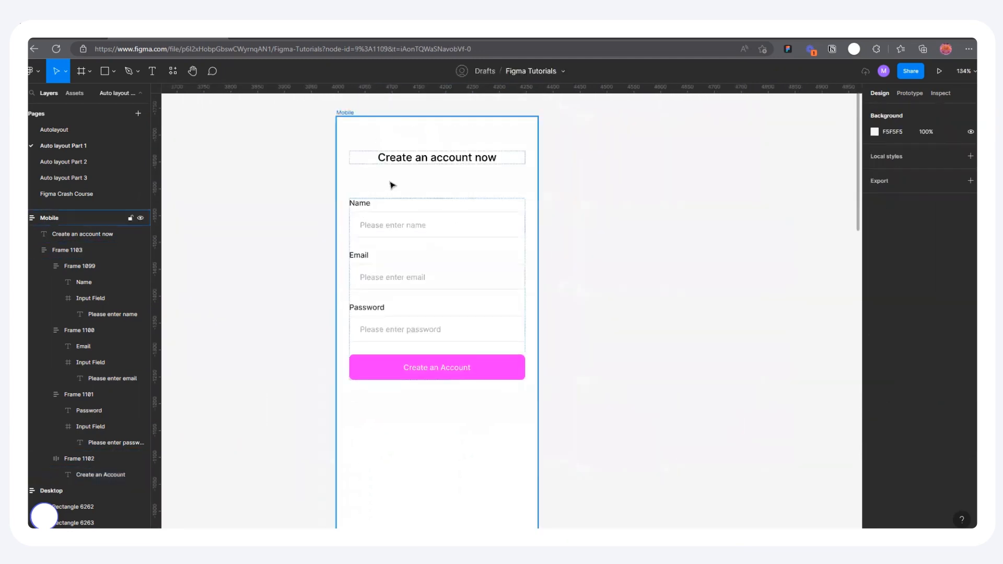
left_click(347, 113)
left_click_drag(720, 231, 648, 260)
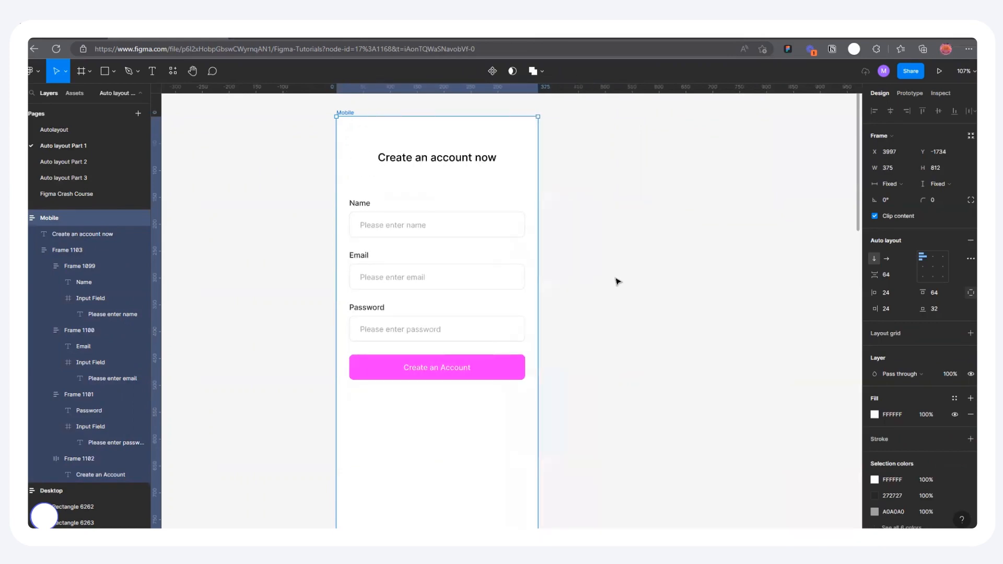
scroll(619, 282, "down", 5)
scroll(577, 210, "up", 3)
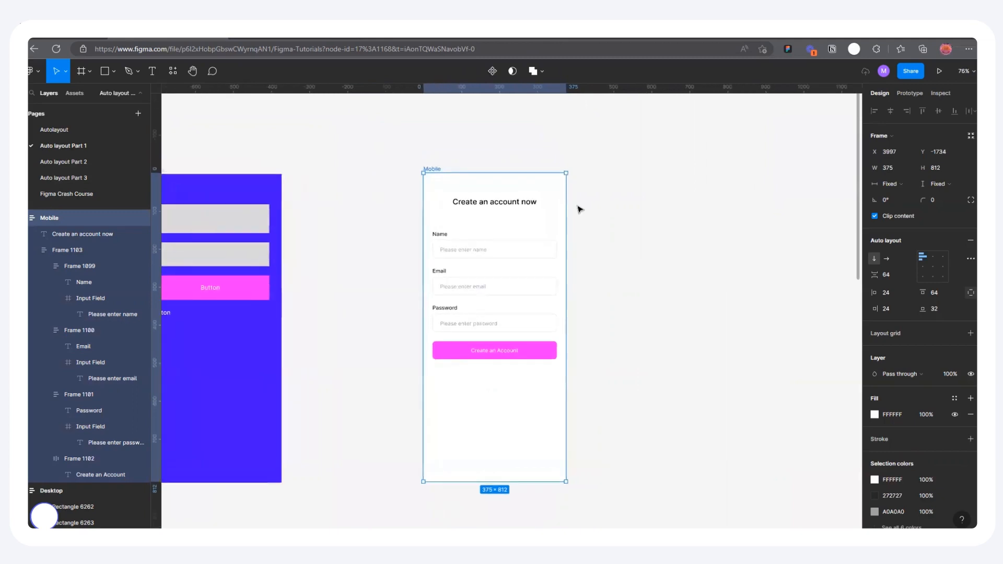